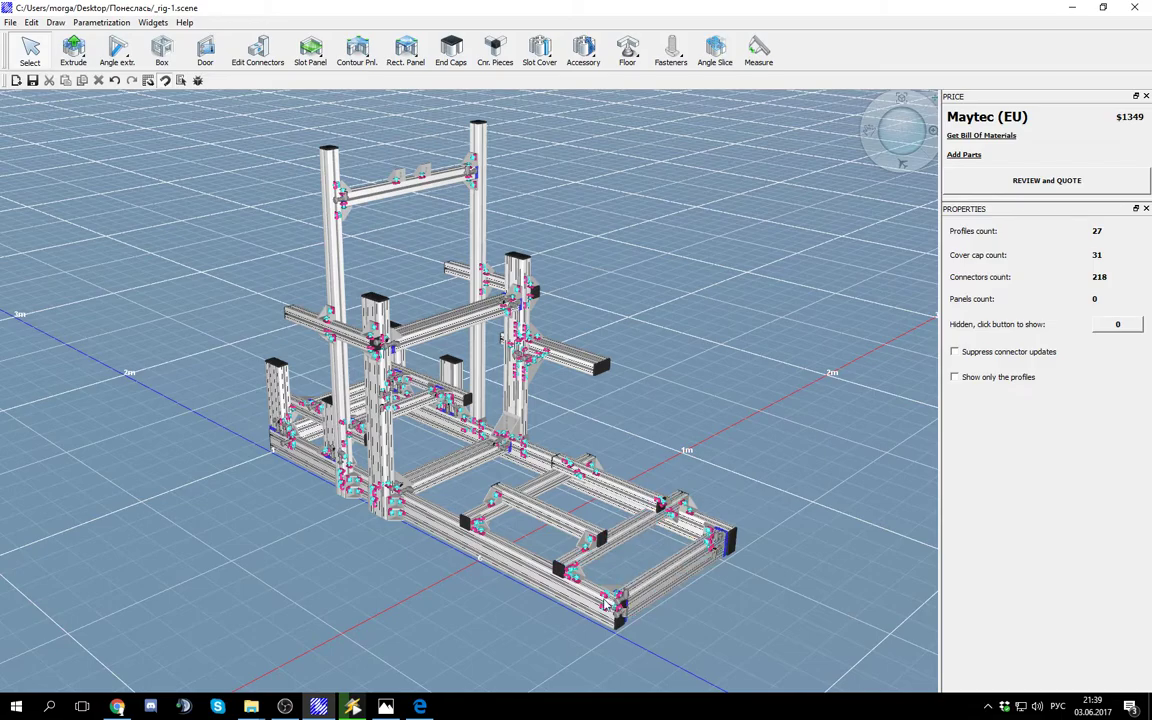
# Step: Examine the brackets and connectors at the front corner of the rig's base frame
pyautogui.scroll(3, 575, 585)
pyautogui.scroll(3, 575, 585)
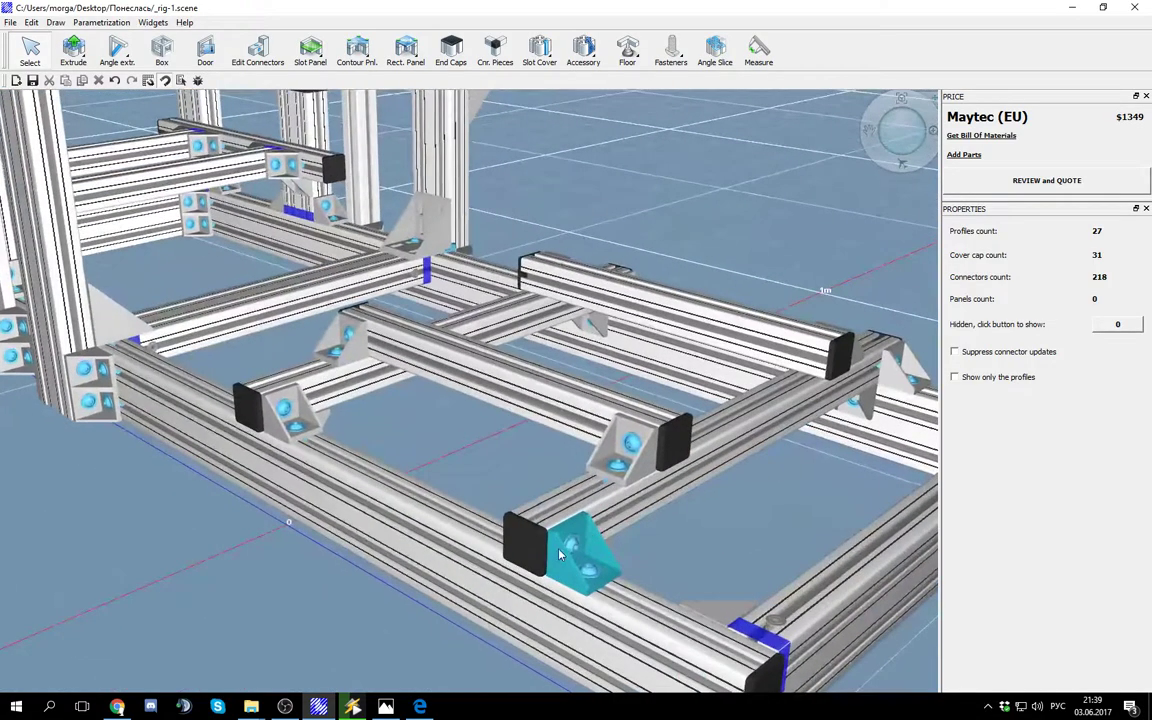
pyautogui.click(575, 608)
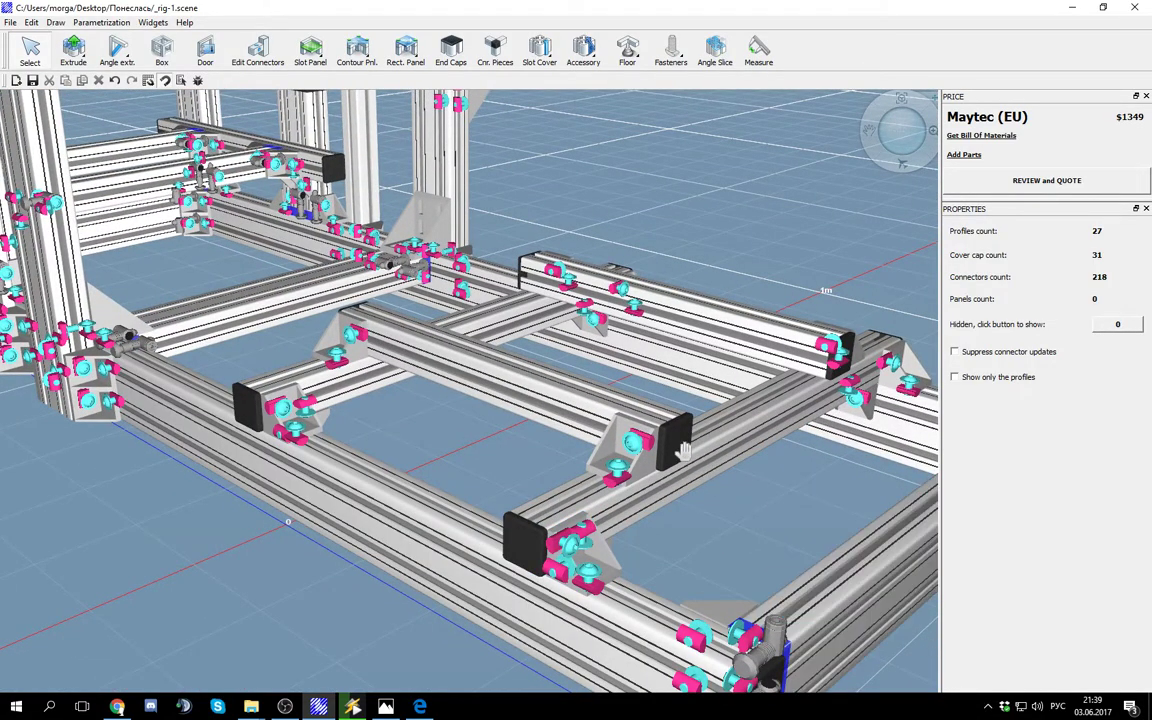
pyautogui.moveTo(684, 450); pyautogui.dragTo(569, 360)
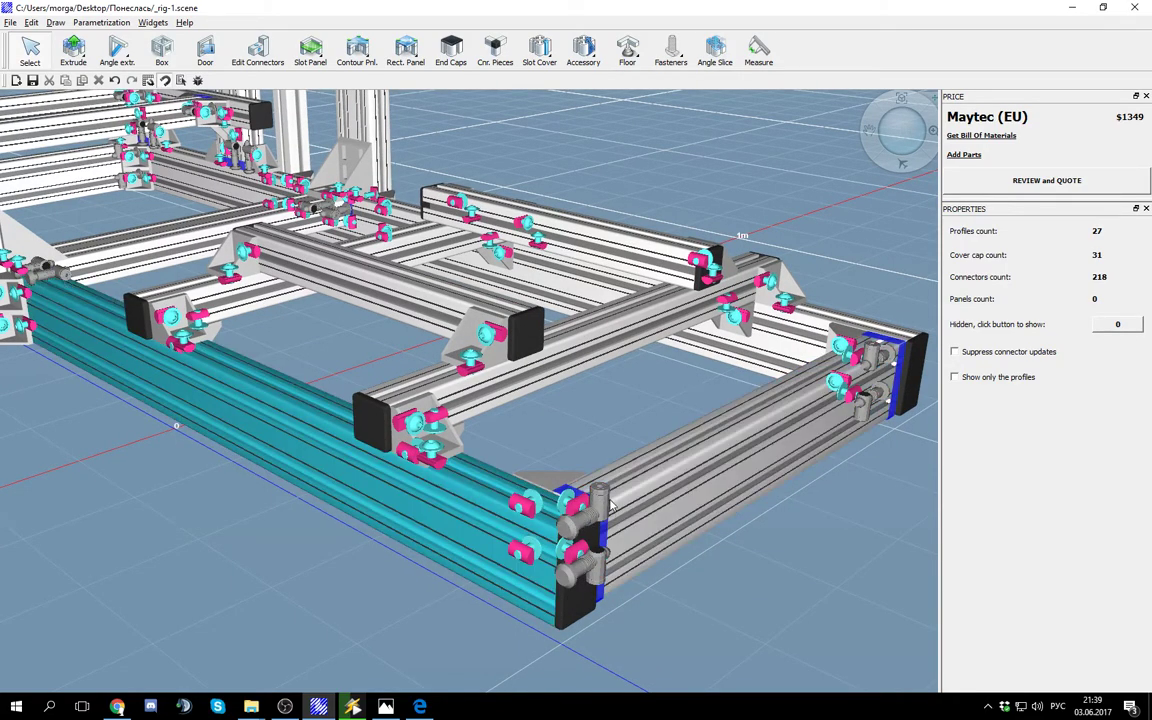
pyautogui.press('x')
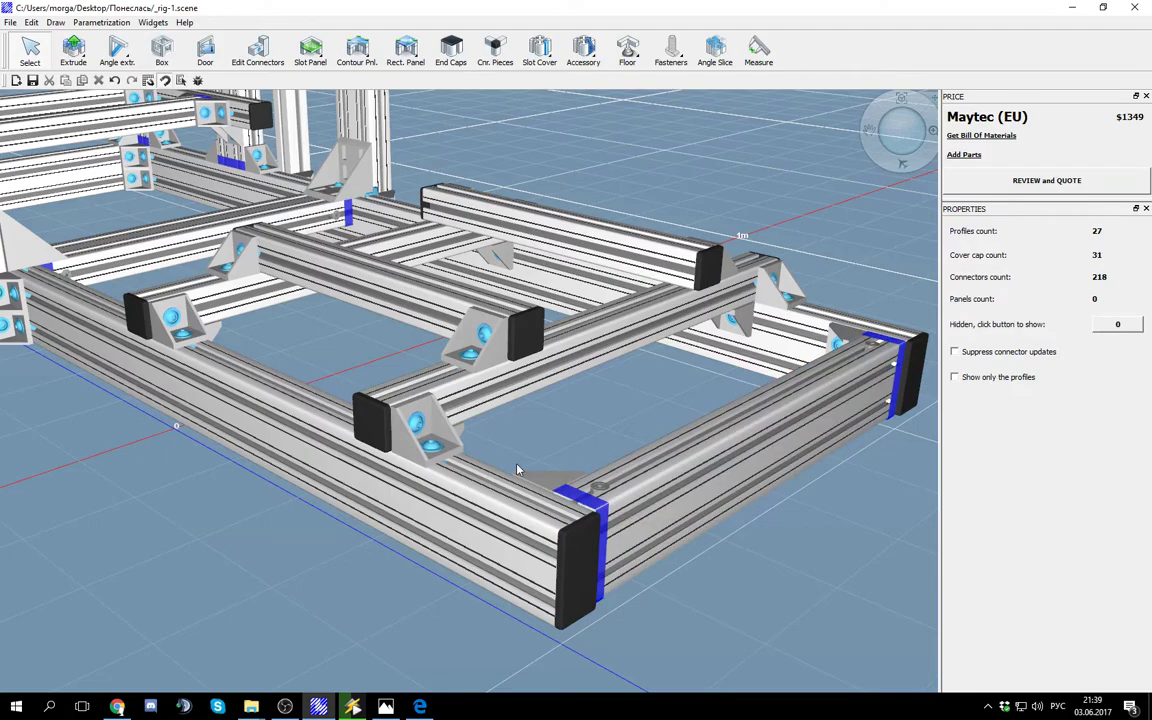
pyautogui.scroll(-2, 514, 472)
# Step: Switch to Проект.pdf in Edge and review the isometric and multiview drawings of the rig
pyautogui.click(420, 707)
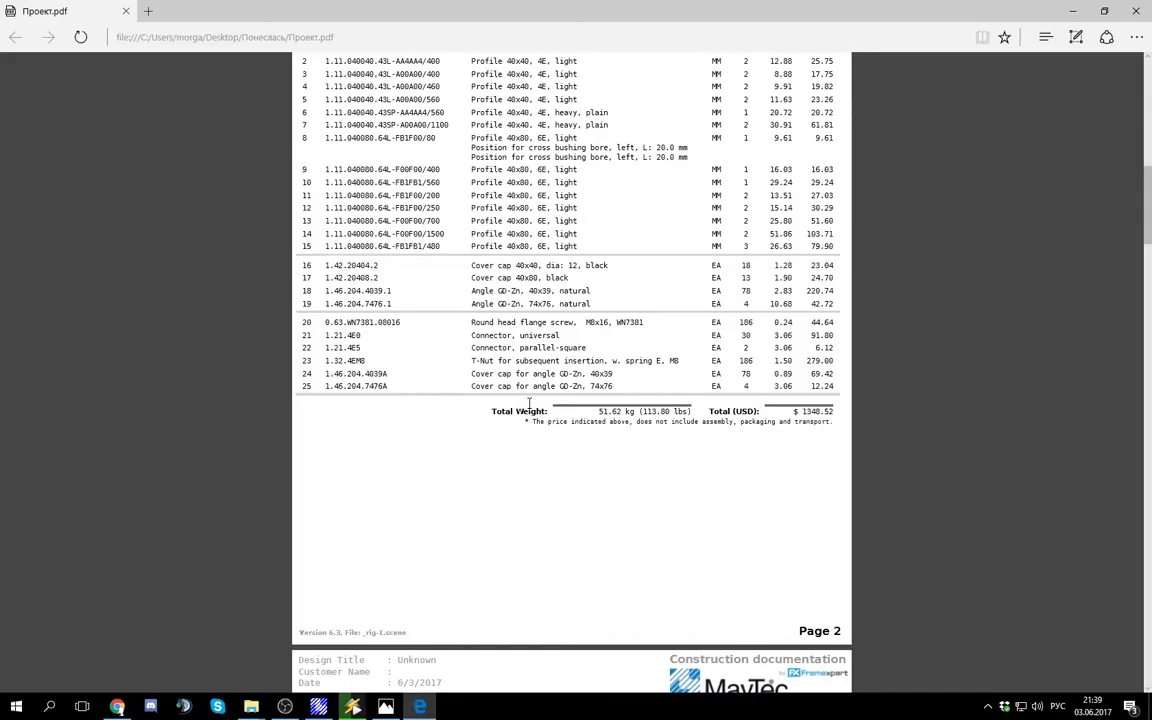
pyautogui.scroll(-7, 530, 411)
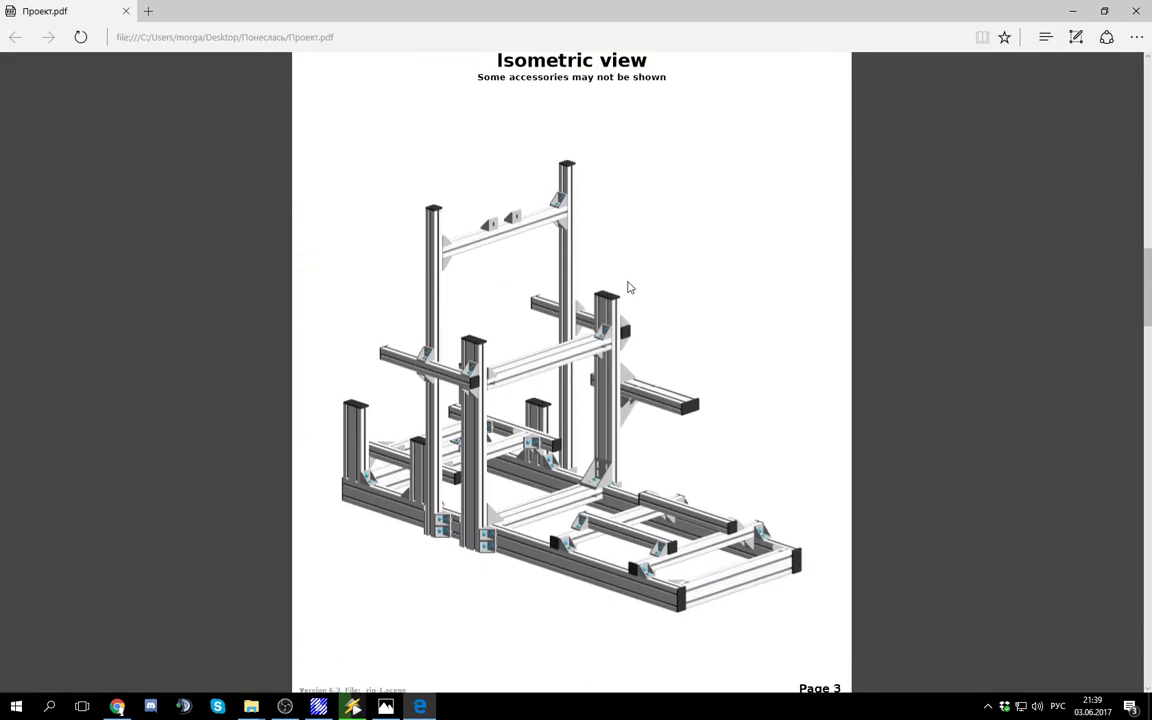
pyautogui.scroll(2, 614, 275)
pyautogui.scroll(-4, 615, 278)
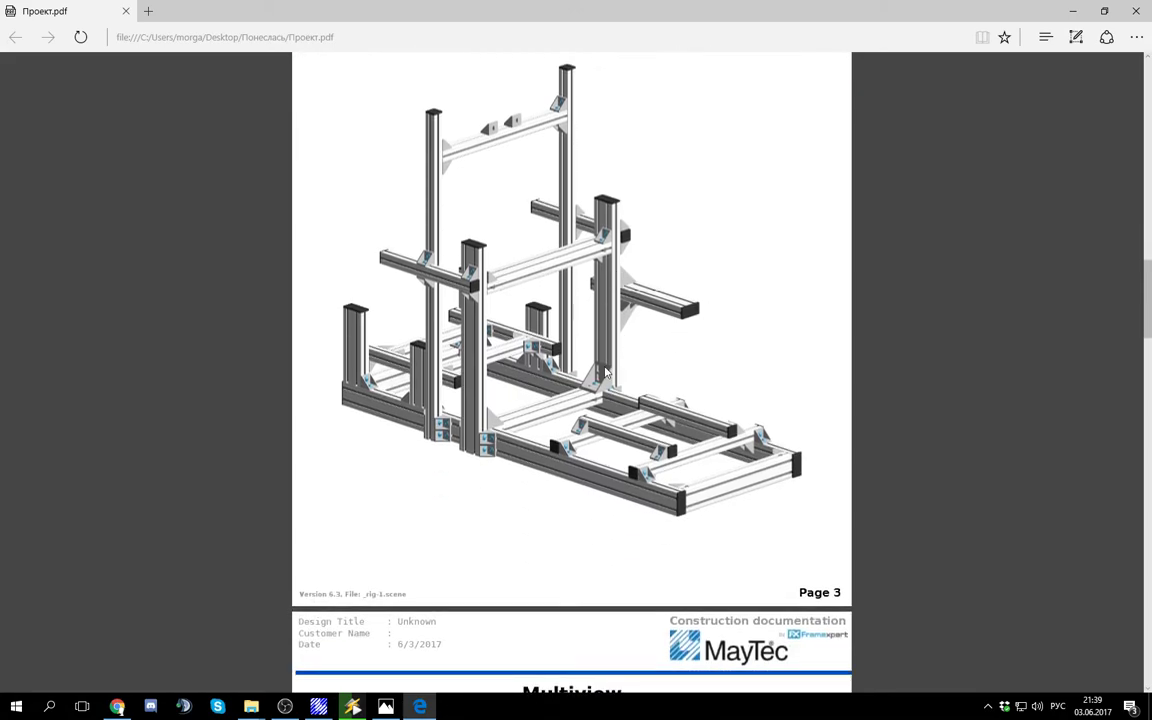
pyautogui.scroll(-4, 607, 373)
pyautogui.scroll(-4, 550, 330)
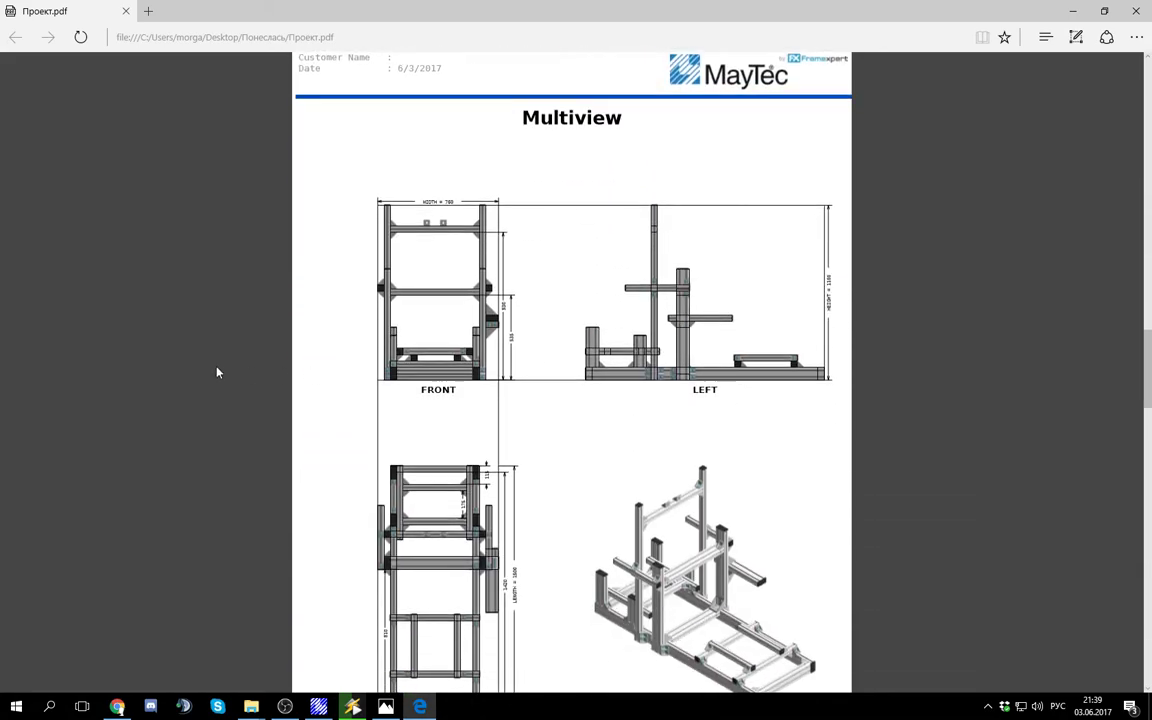
pyautogui.scroll(-2, 385, 268)
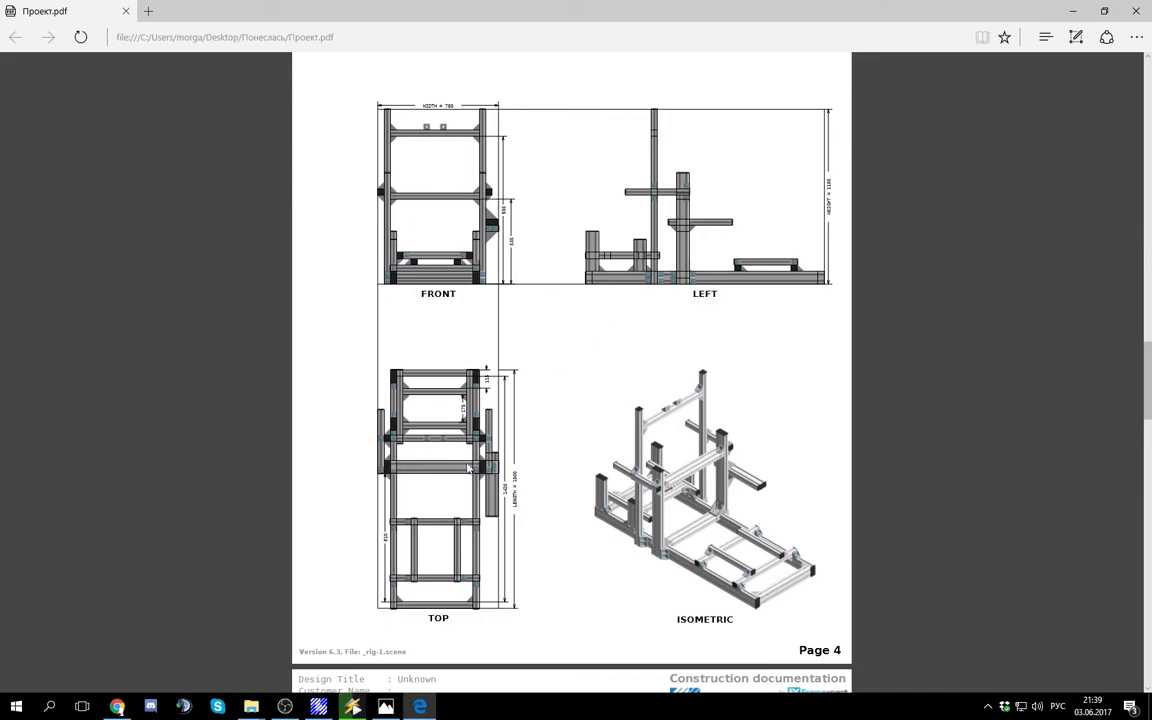
# Step: Review the exploded view and the assembly hints pages of the construction documentation
pyautogui.scroll(-3, 732, 506)
pyautogui.scroll(-3, 728, 490)
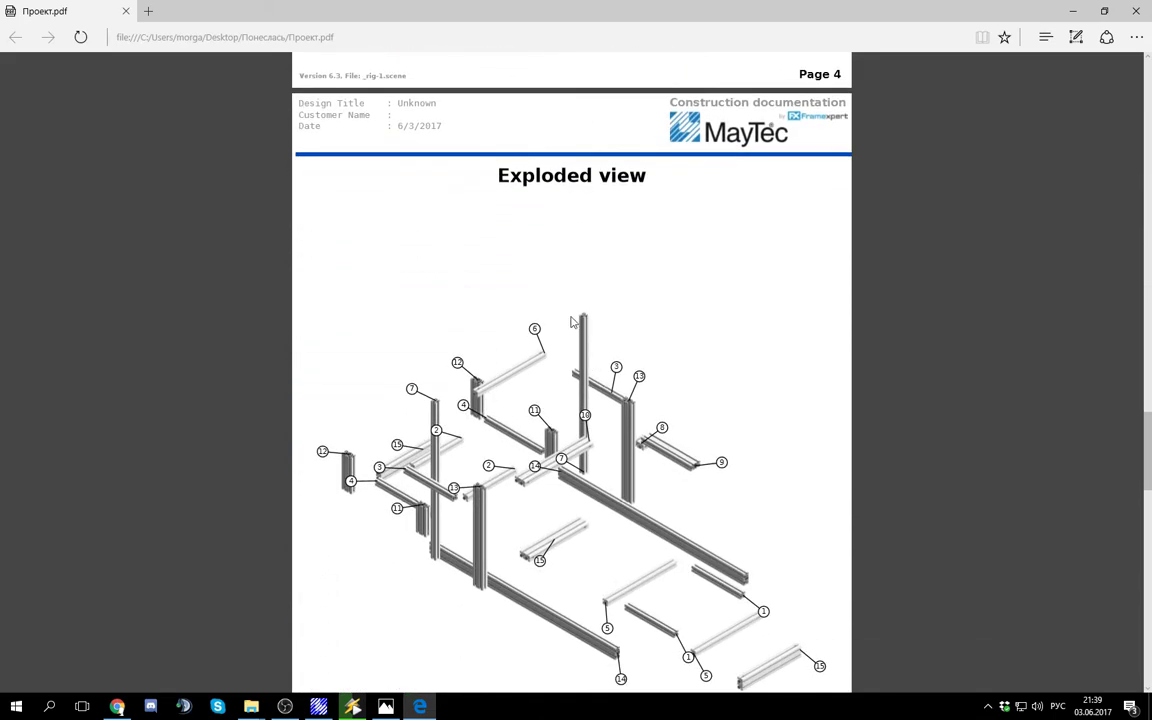
pyautogui.scroll(-2, 738, 382)
pyautogui.scroll(-10, 738, 382)
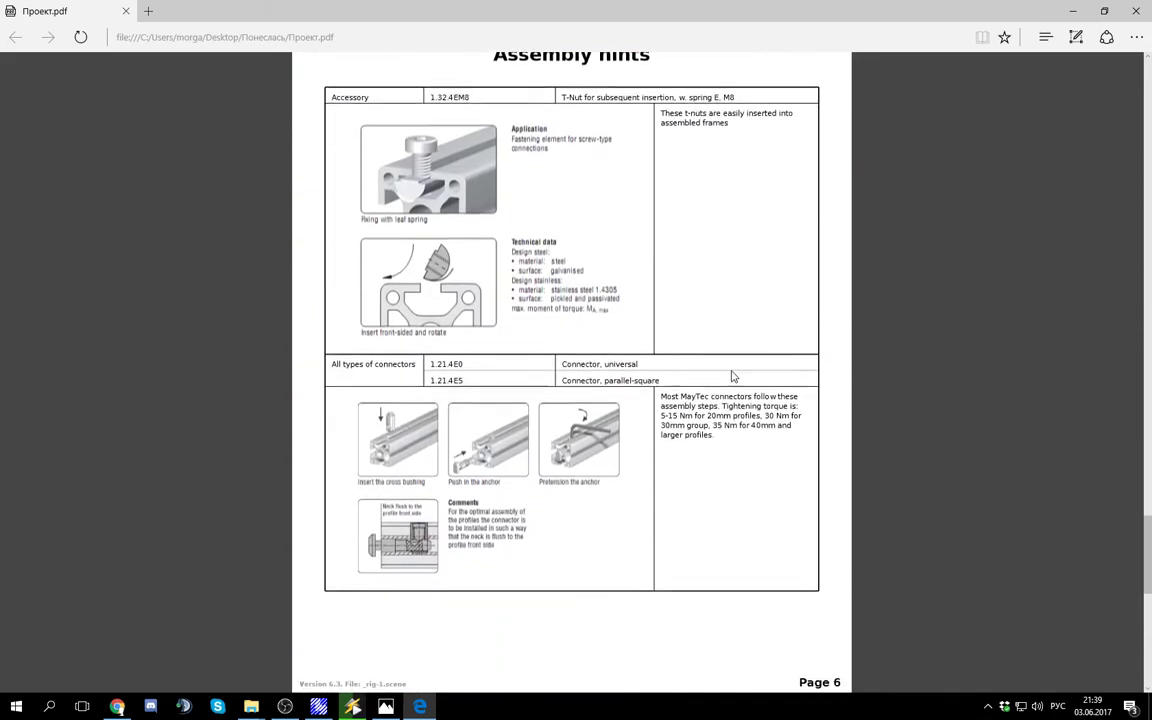
pyautogui.scroll(-2, 466, 424)
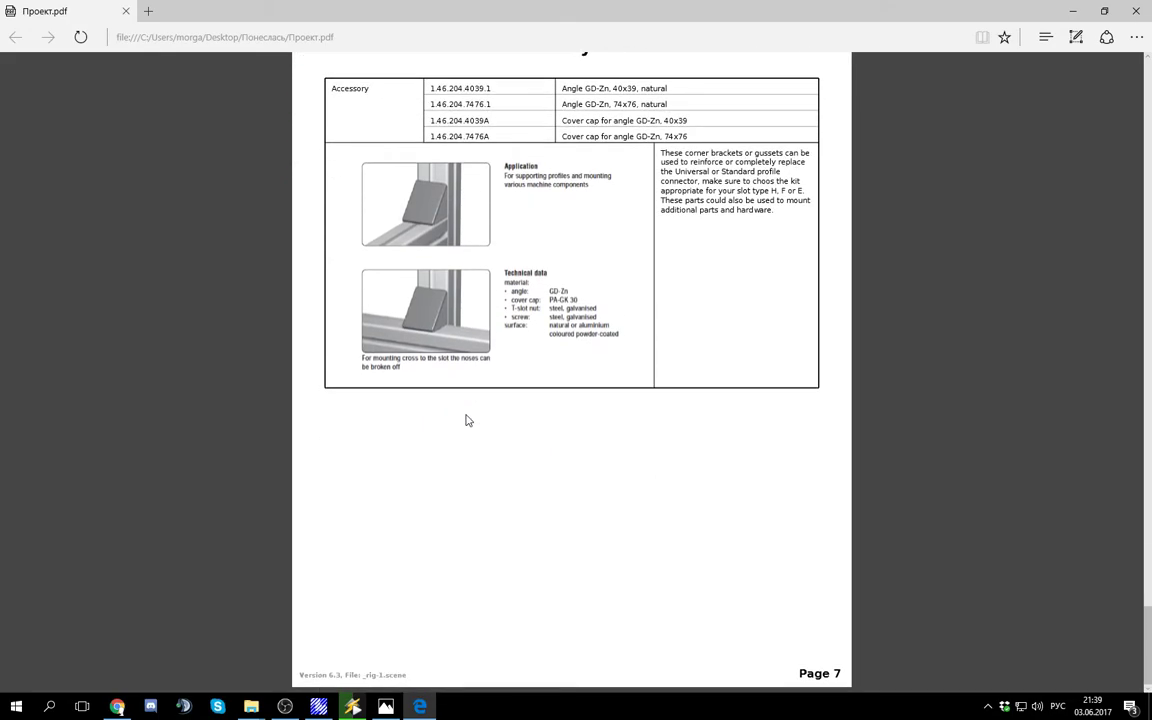
# Step: Return to the bill of materials page and look over its list of profiles
pyautogui.scroll(15, 466, 419)
pyautogui.scroll(-15, 609, 404)
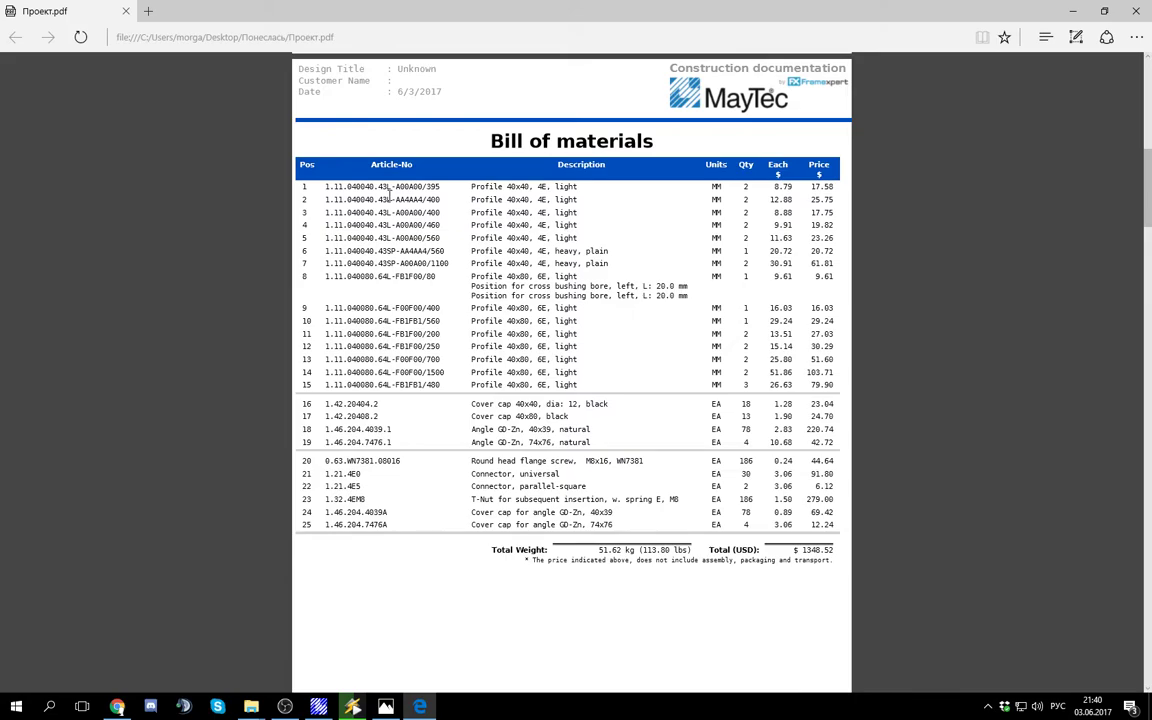
pyautogui.moveTo(391, 194); pyautogui.dragTo(609, 334)
pyautogui.click(587, 355)
# Step: Switch to the rig model and inspect the properties of the base's long side profile and front cross profile, then clear the selection
pyautogui.click(318, 707)
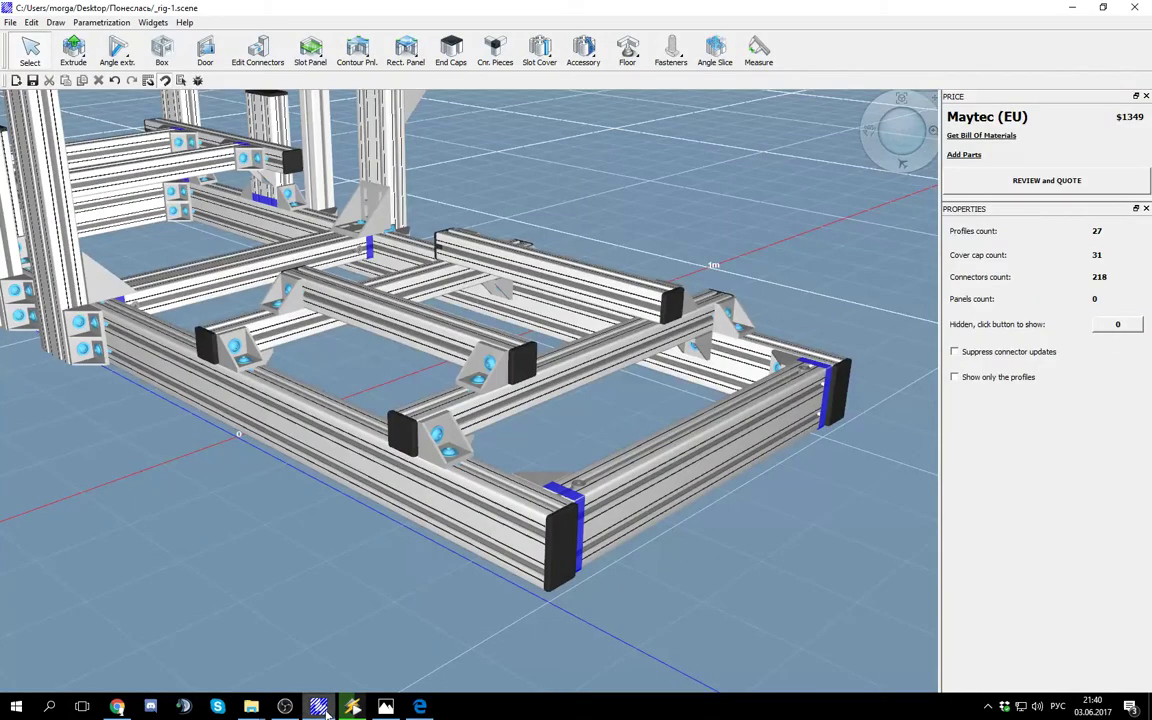
pyautogui.scroll(-2, 271, 449)
pyautogui.scroll(5, 271, 449)
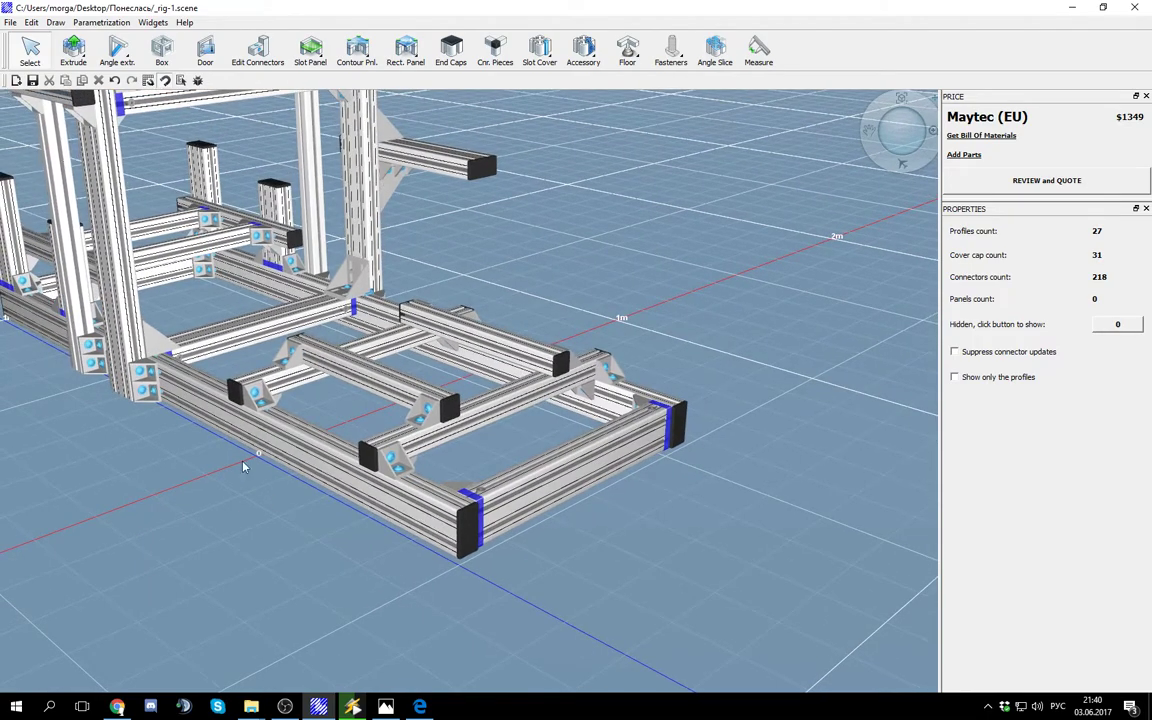
pyautogui.click(338, 490)
pyautogui.scroll(-2, 286, 527)
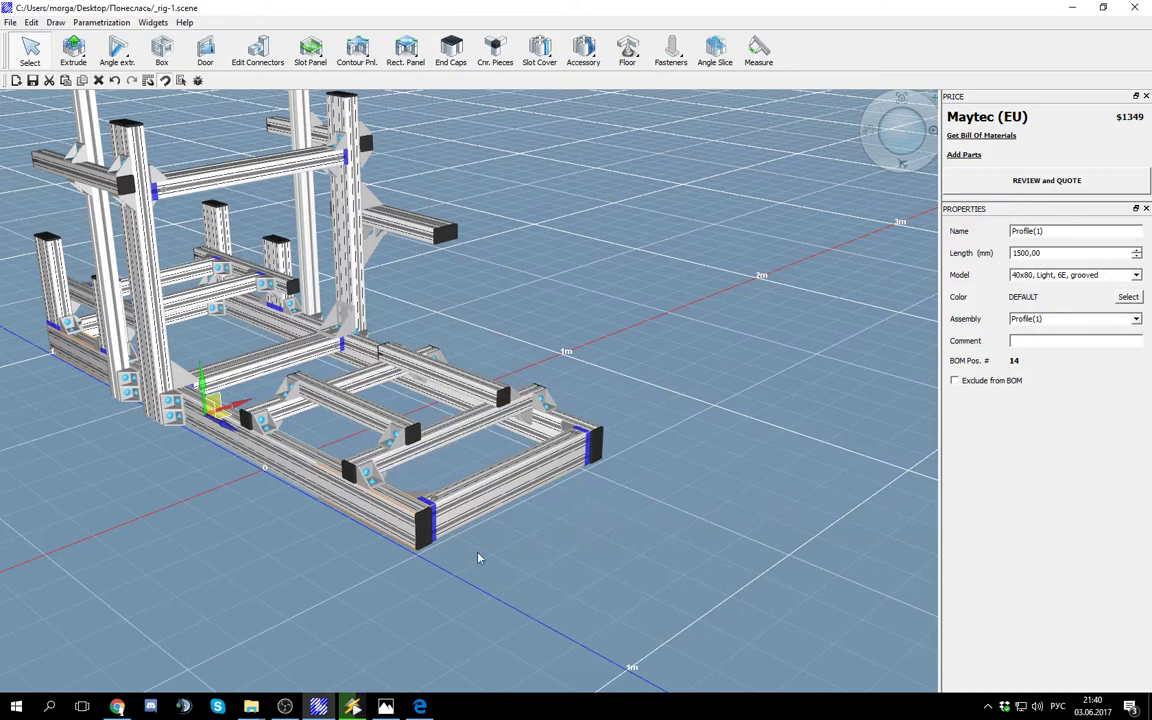
pyautogui.click(483, 496)
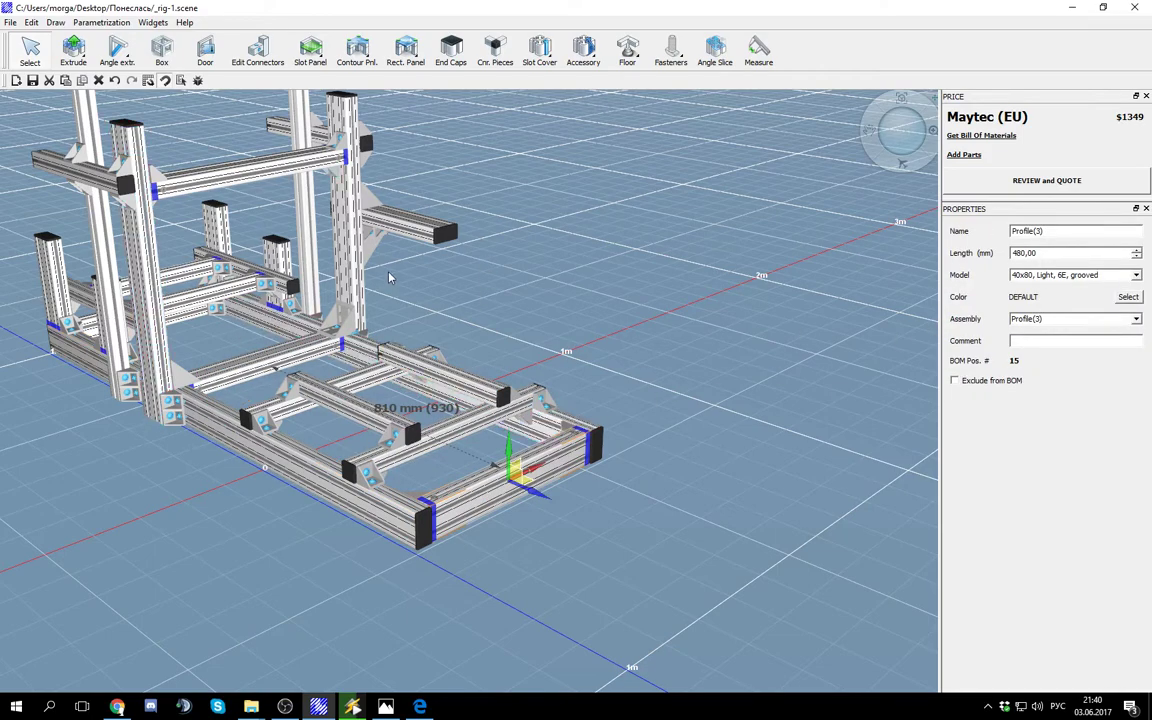
pyautogui.moveTo(395, 283); pyautogui.dragTo(501, 383)
pyautogui.scroll(-2, 504, 383)
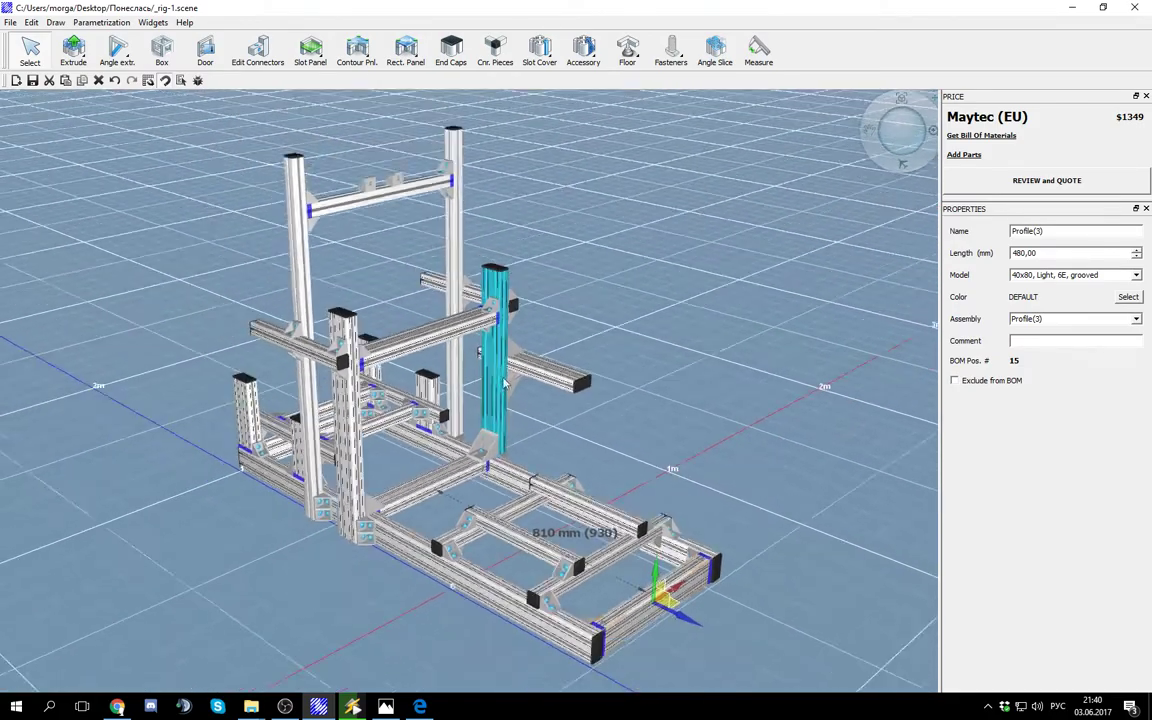
pyautogui.scroll(-1, 504, 383)
pyautogui.click(709, 380)
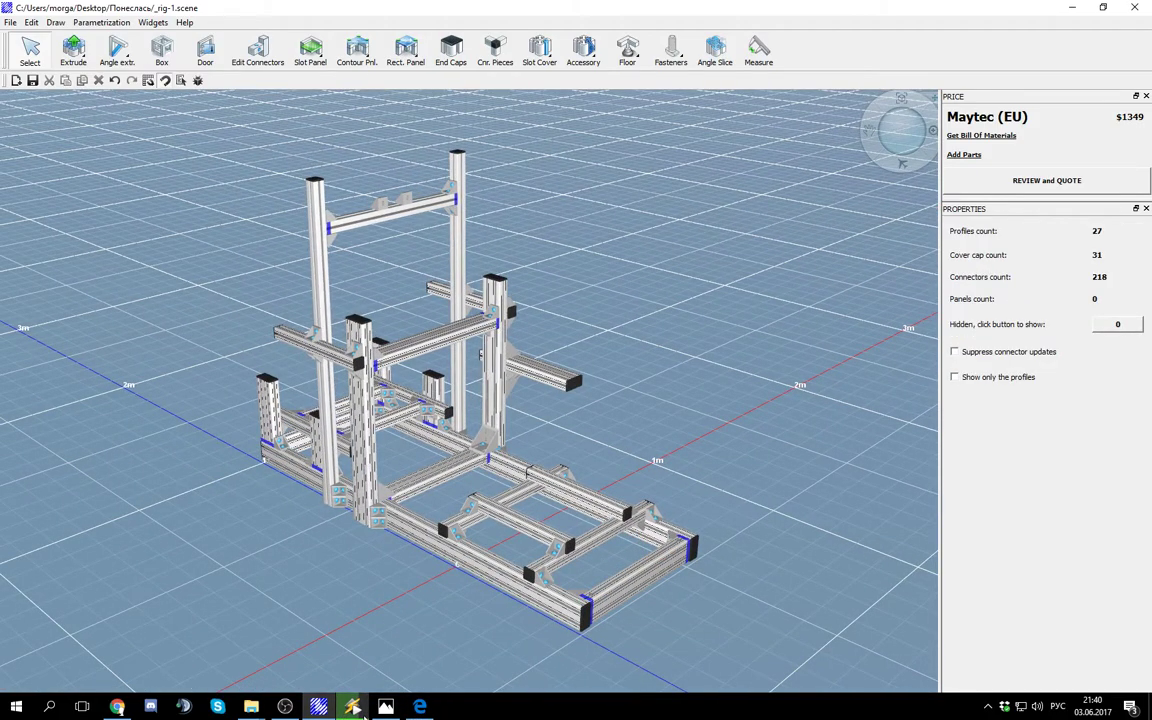
# Step: Go back to Проект.pdf and examine the article number, description and quantity of the first profile in the bill of materials
pyautogui.click(419, 706)
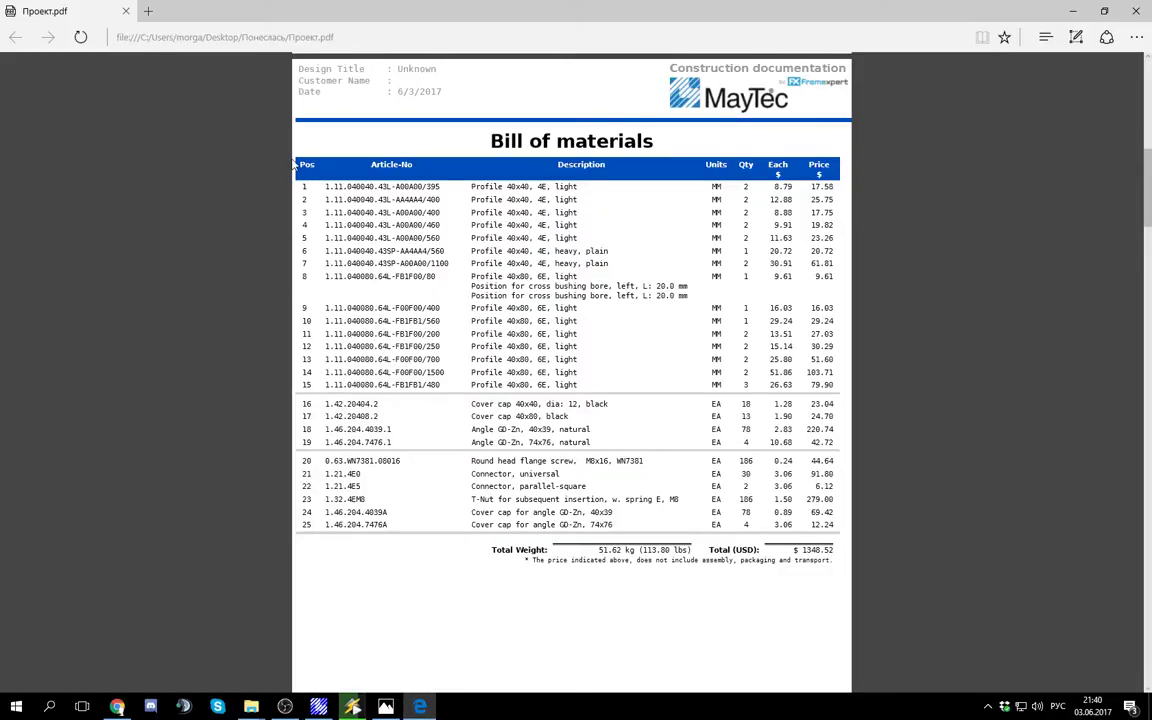
pyautogui.moveTo(327, 186); pyautogui.dragTo(403, 186)
pyautogui.click(406, 212)
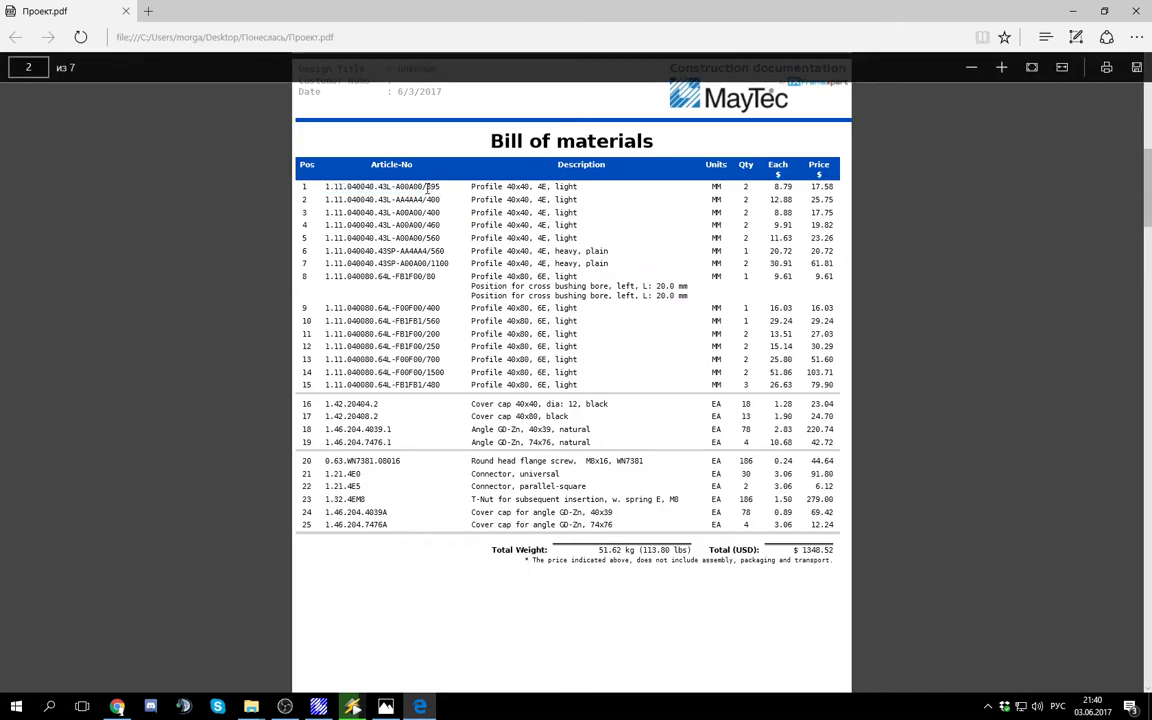
pyautogui.moveTo(489, 184); pyautogui.dragTo(539, 189)
pyautogui.click(536, 189)
pyautogui.moveTo(752, 188); pyautogui.dragTo(728, 192)
pyautogui.click(785, 193)
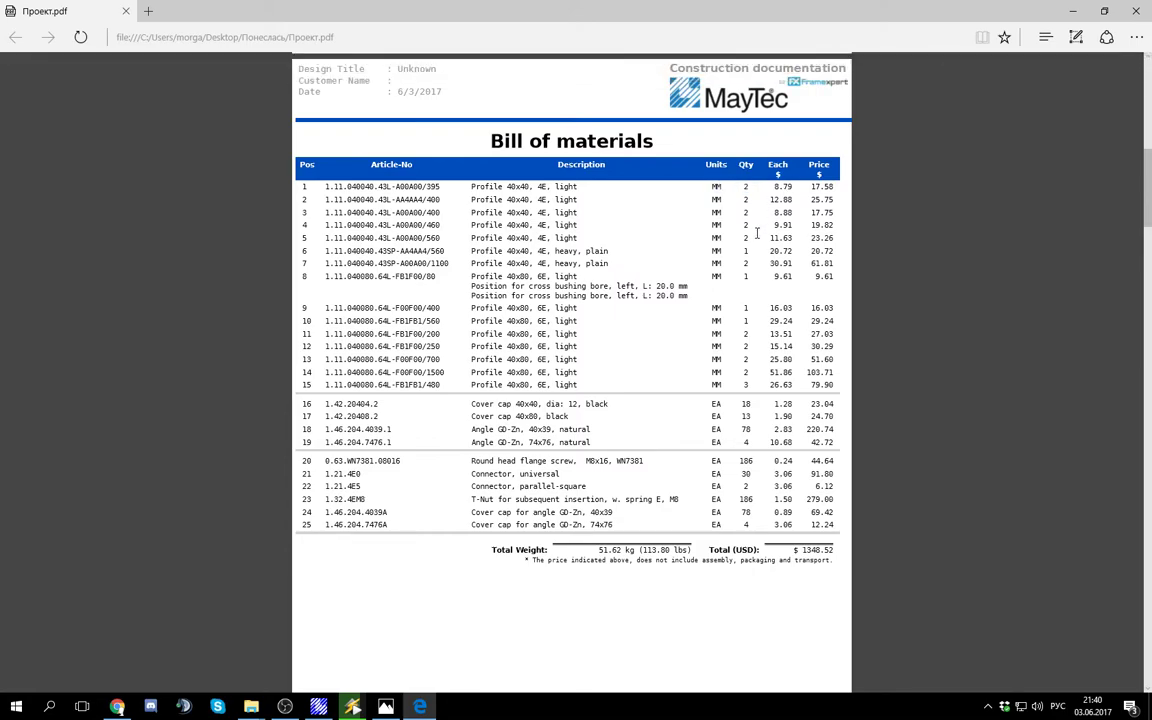
# Step: Check the total price at the end of the bill of materials
pyautogui.scroll(1, 756, 254)
pyautogui.scroll(-1, 756, 254)
pyautogui.moveTo(797, 552); pyautogui.dragTo(818, 550)
pyautogui.click(819, 550)
pyautogui.scroll(1, 541, 251)
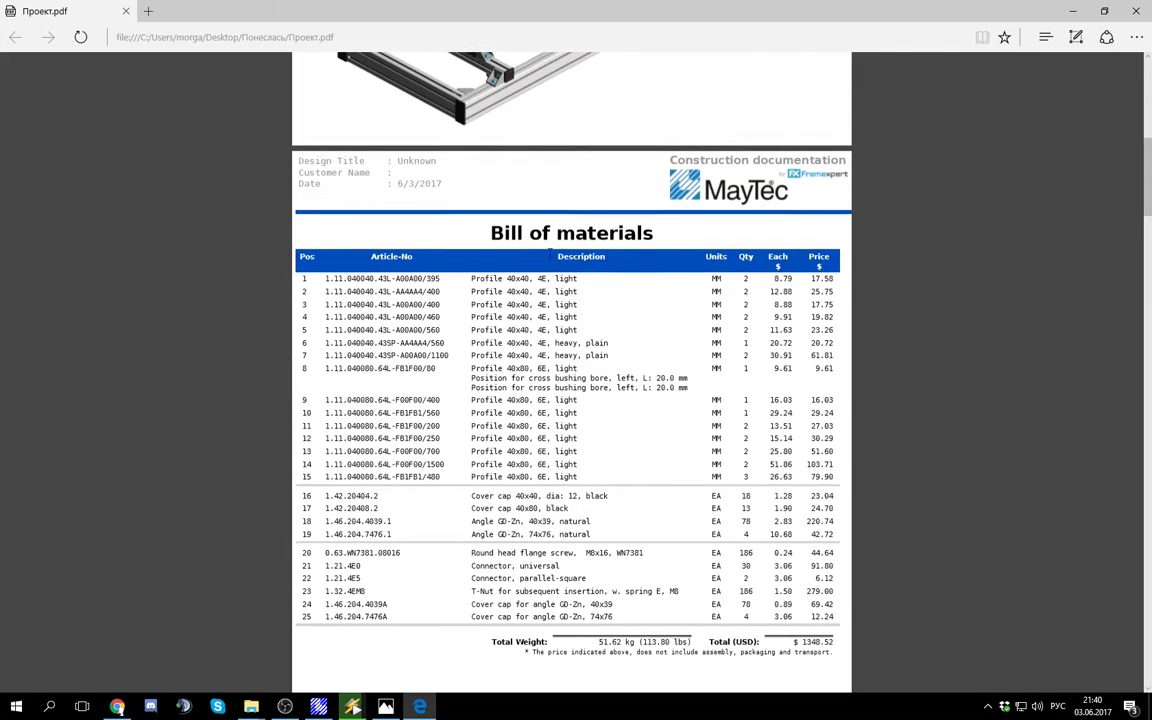
pyautogui.scroll(-1, 549, 253)
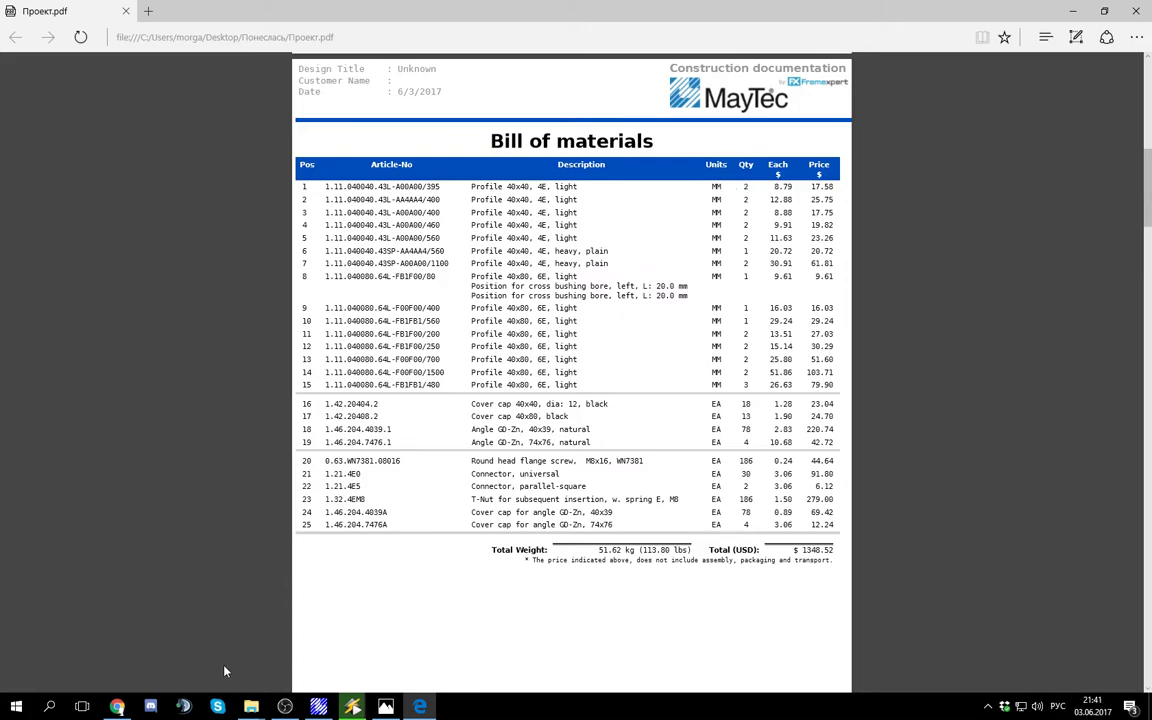
# Step: Switch to soberizavod.ru in Chrome, glance at the shopping cart and open the aluminium profile section of the catalogue
pyautogui.click(117, 707)
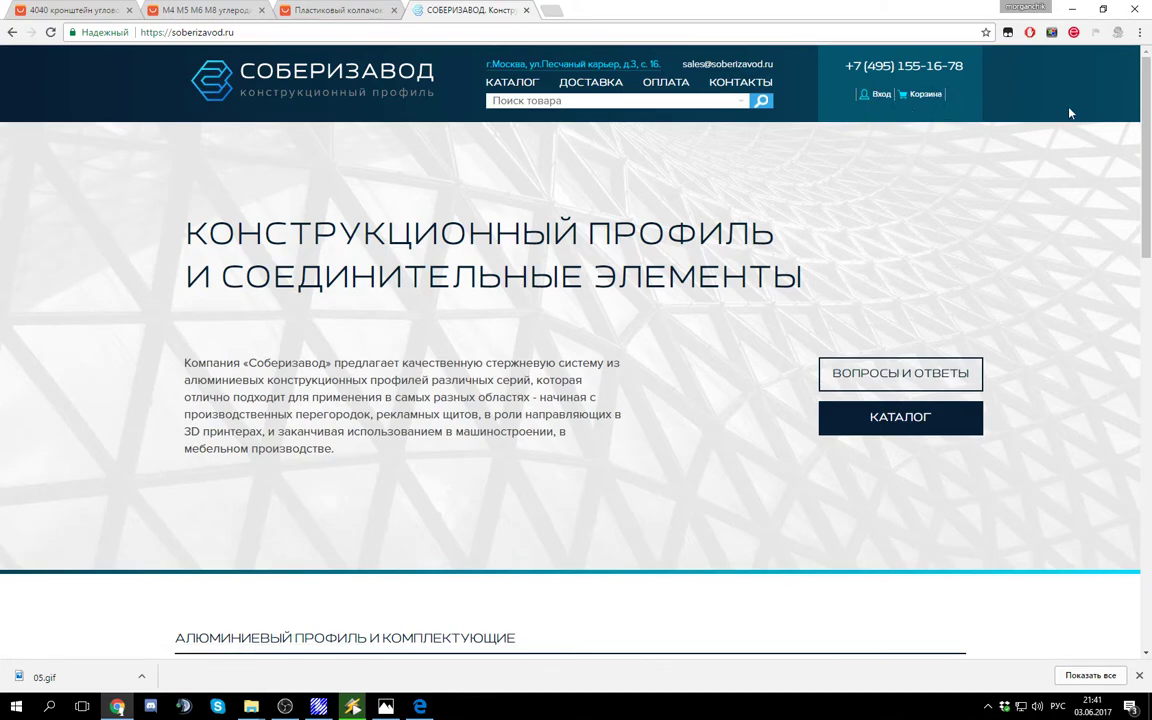
pyautogui.click(925, 95)
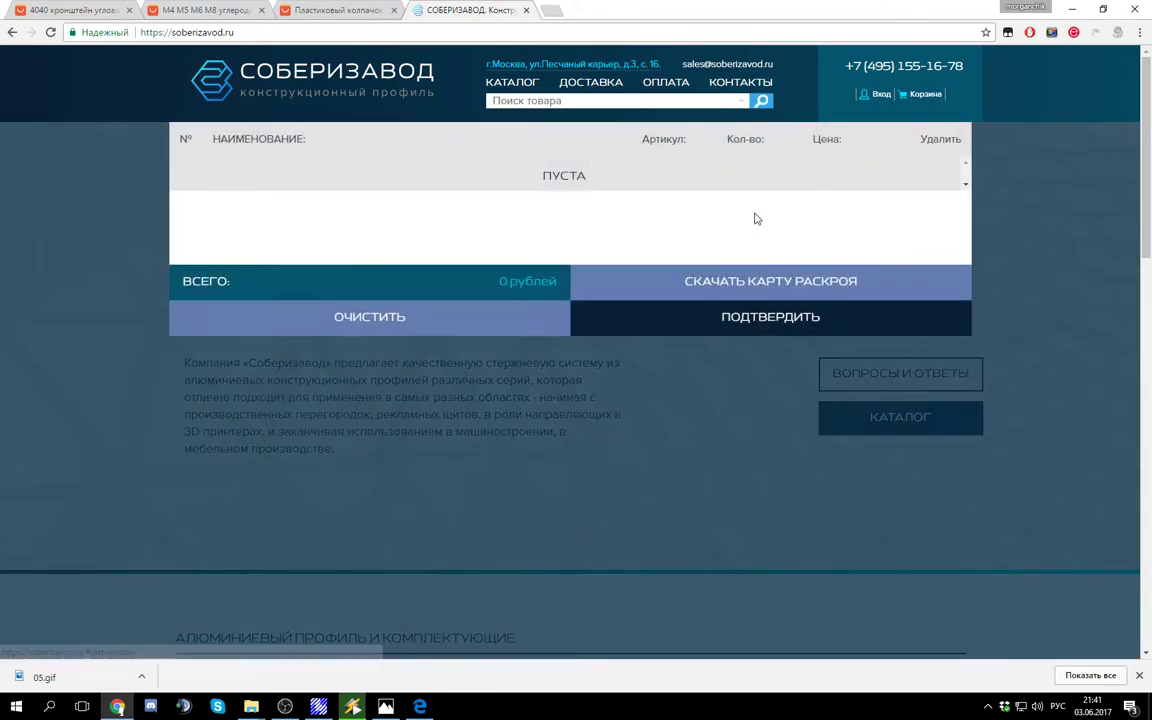
pyautogui.click(1011, 247)
pyautogui.click(500, 83)
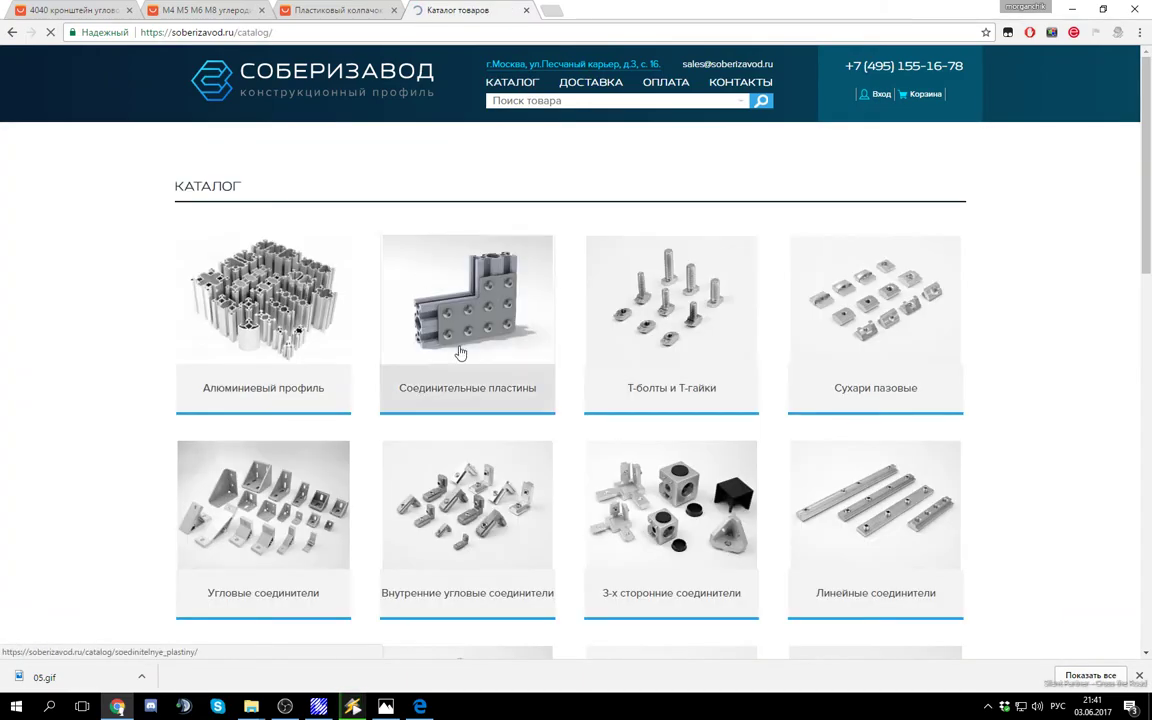
pyautogui.click(263, 300)
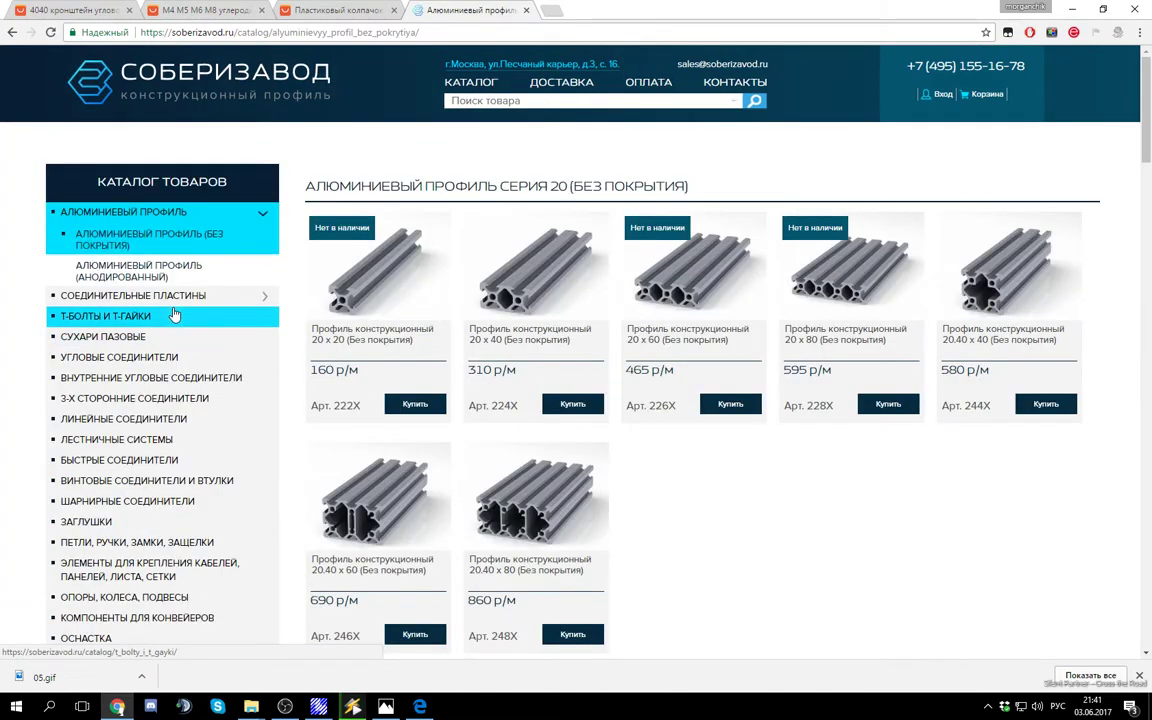
# Step: Start buying the uncoated 40 x 40L profile (444LX) from series 40 and choose to have it cut to size
pyautogui.scroll(-5, 408, 374)
pyautogui.scroll(-5, 408, 374)
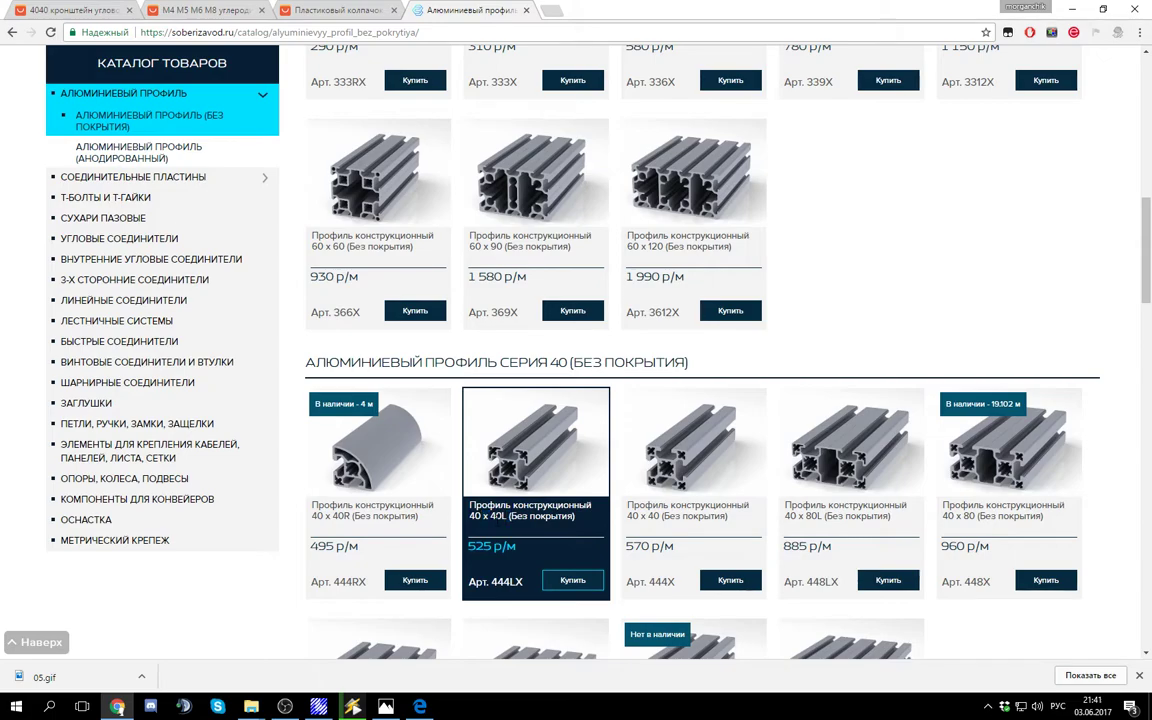
pyautogui.click(572, 580)
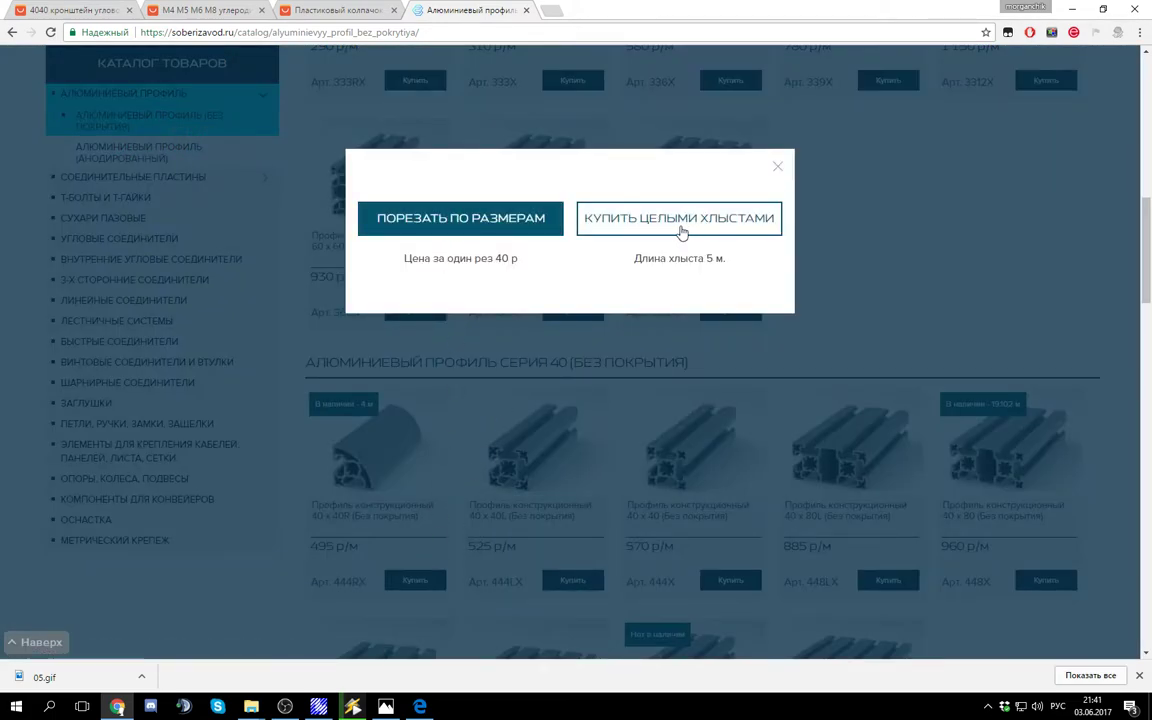
pyautogui.click(471, 222)
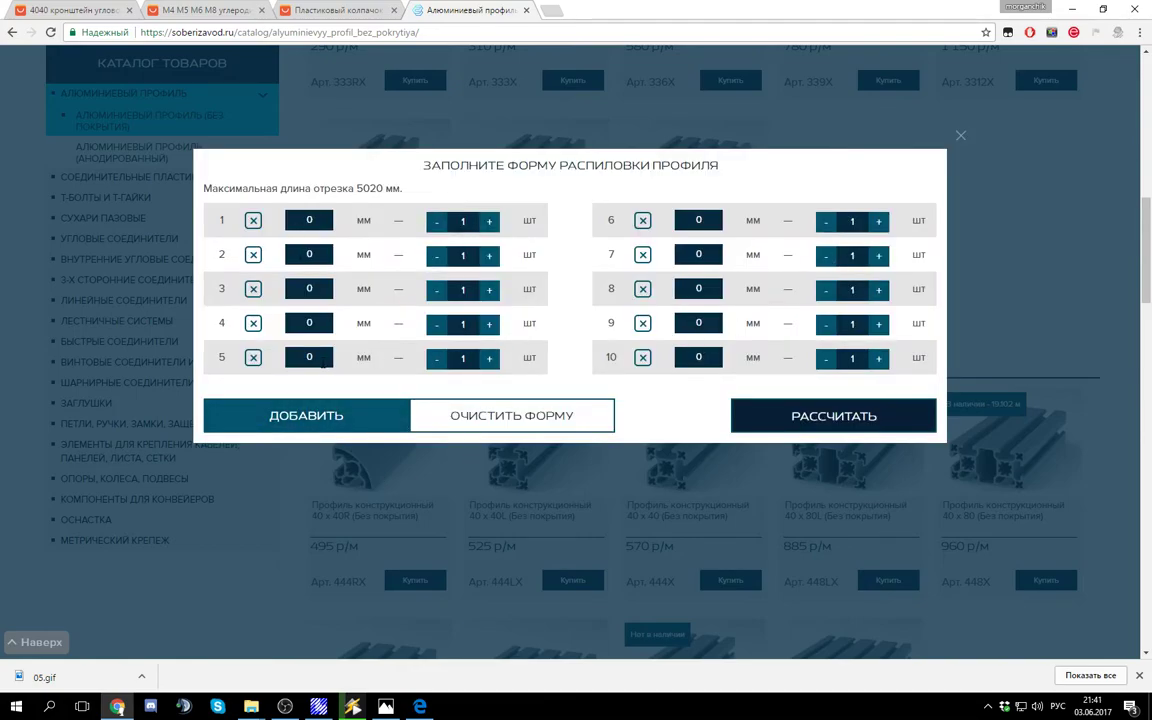
# Step: Look at the length and quantity fields of the first cut row and consult the bill of materials in Проект.pdf
pyautogui.click(309, 220)
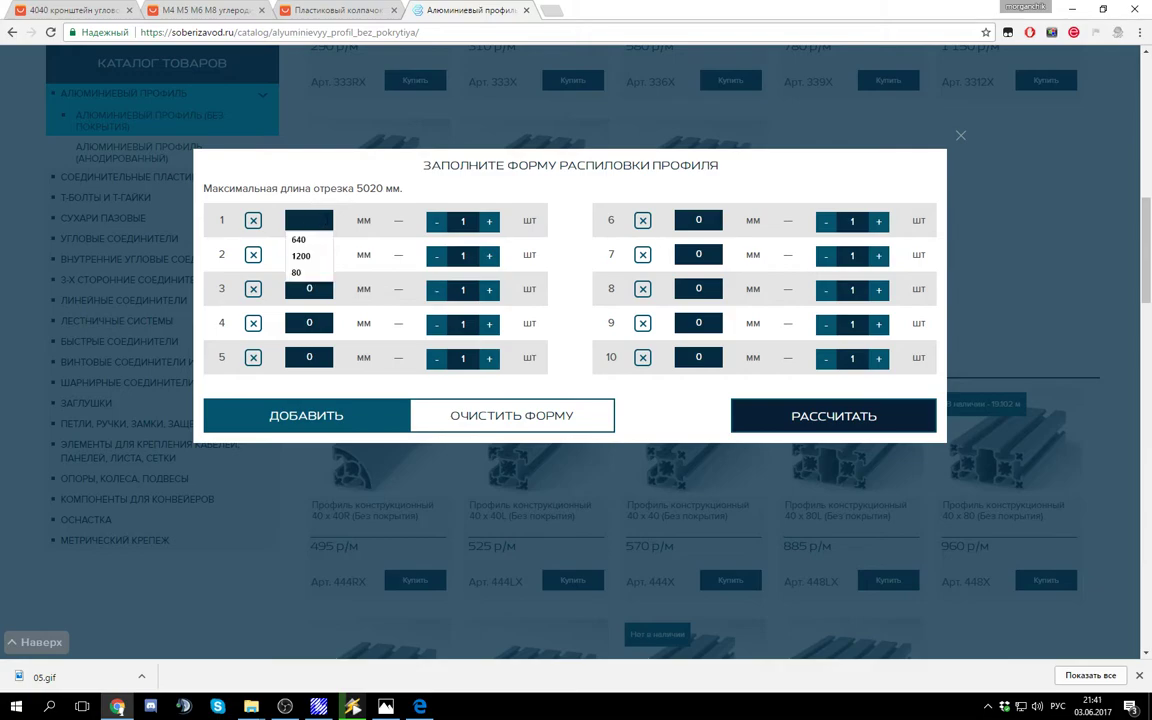
pyautogui.click(468, 221)
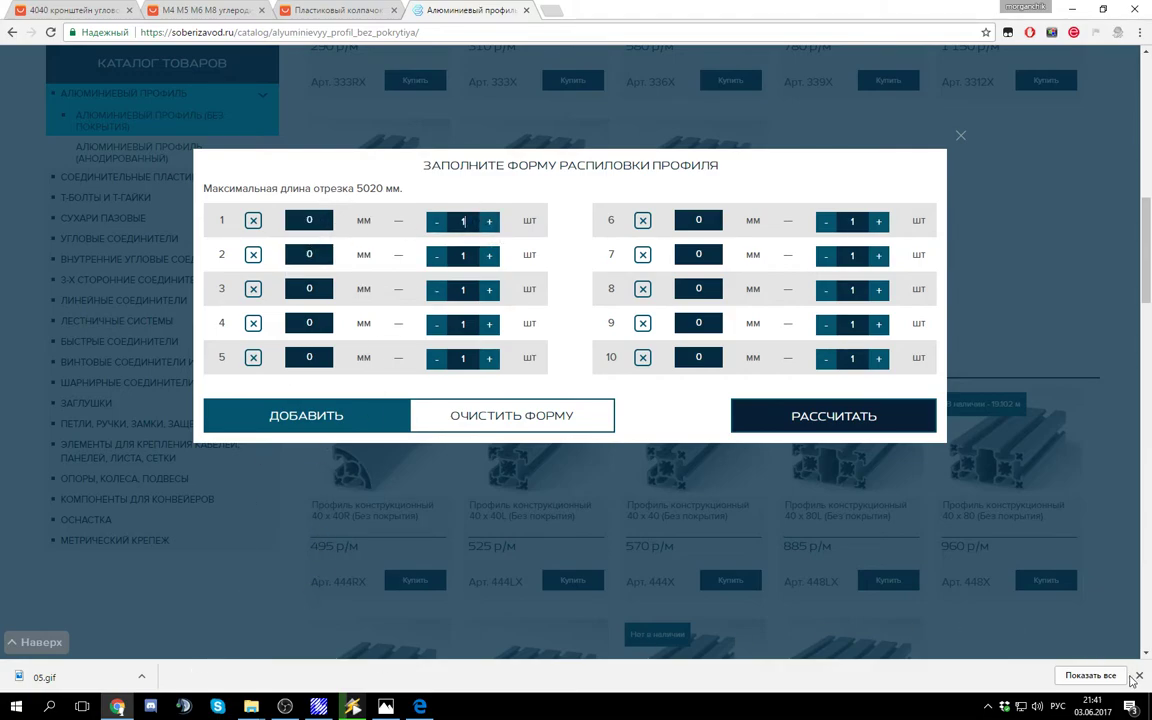
pyautogui.click(419, 707)
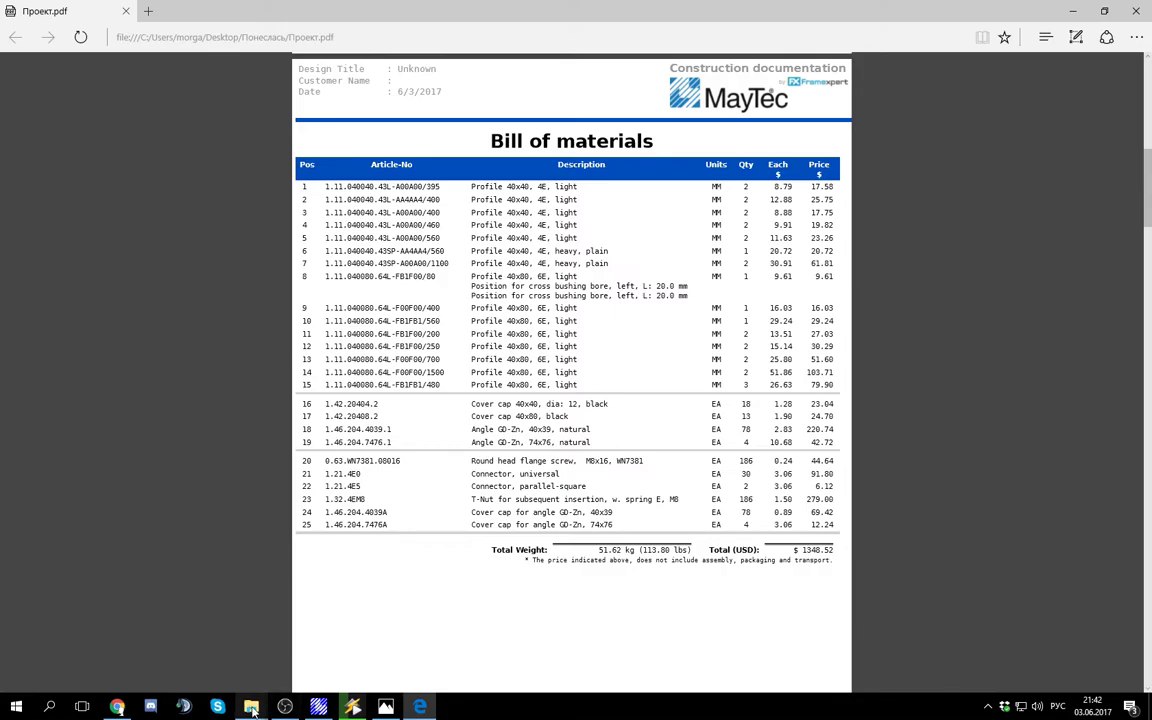
pyautogui.click(117, 707)
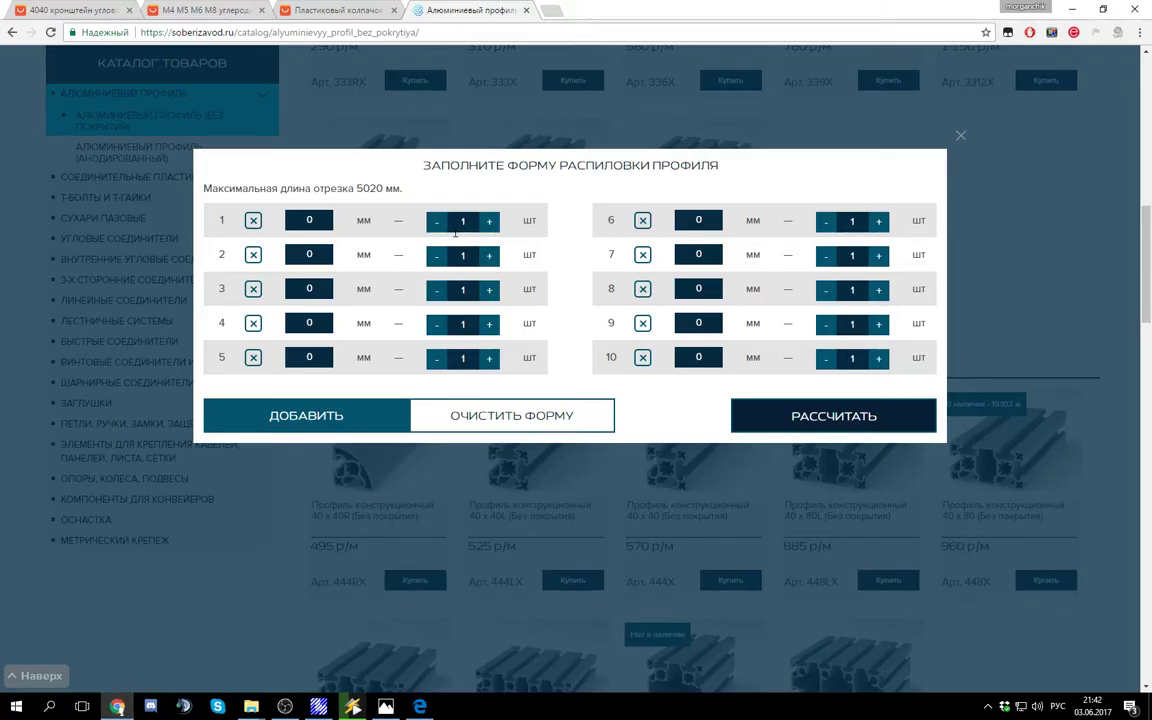
# Step: Set the first cut row of the sawing form to 395 mm with a quantity of 2
pyautogui.click(312, 225)
pyautogui.write('395')
pyautogui.click(386, 707)
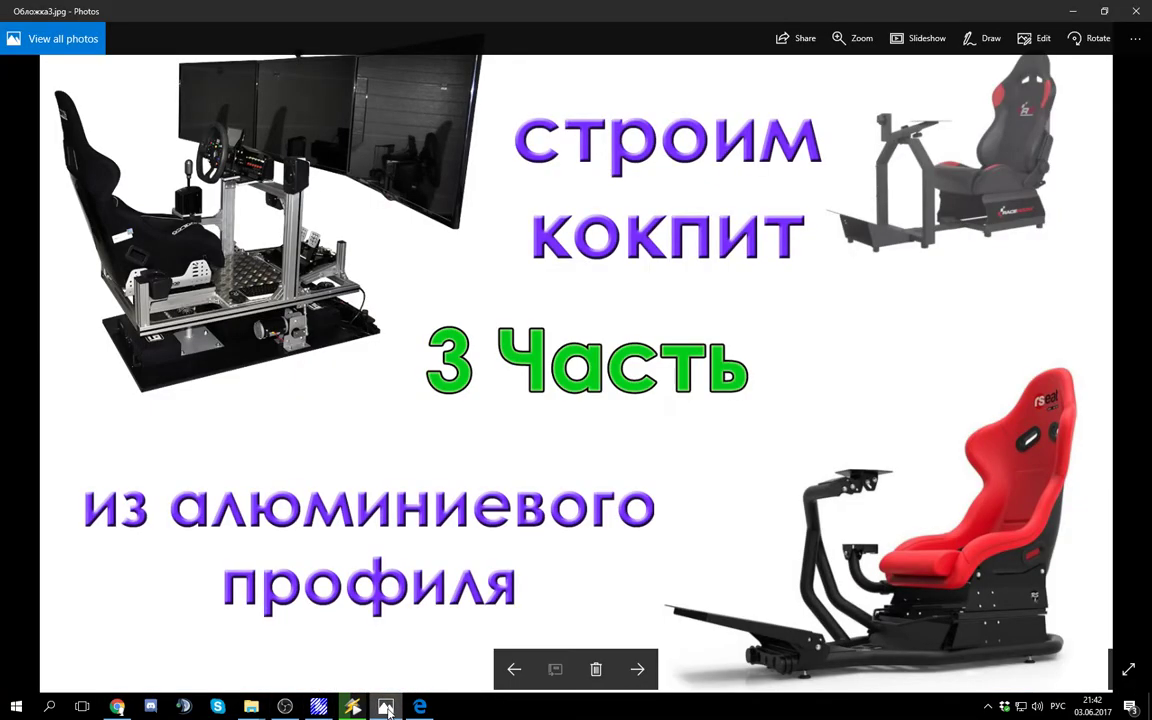
pyautogui.click(386, 707)
# Step: Switch to the bill of materials in Проект.pdf and compare the article numbers, quantities and prices of positions 2 and 3
pyautogui.click(419, 707)
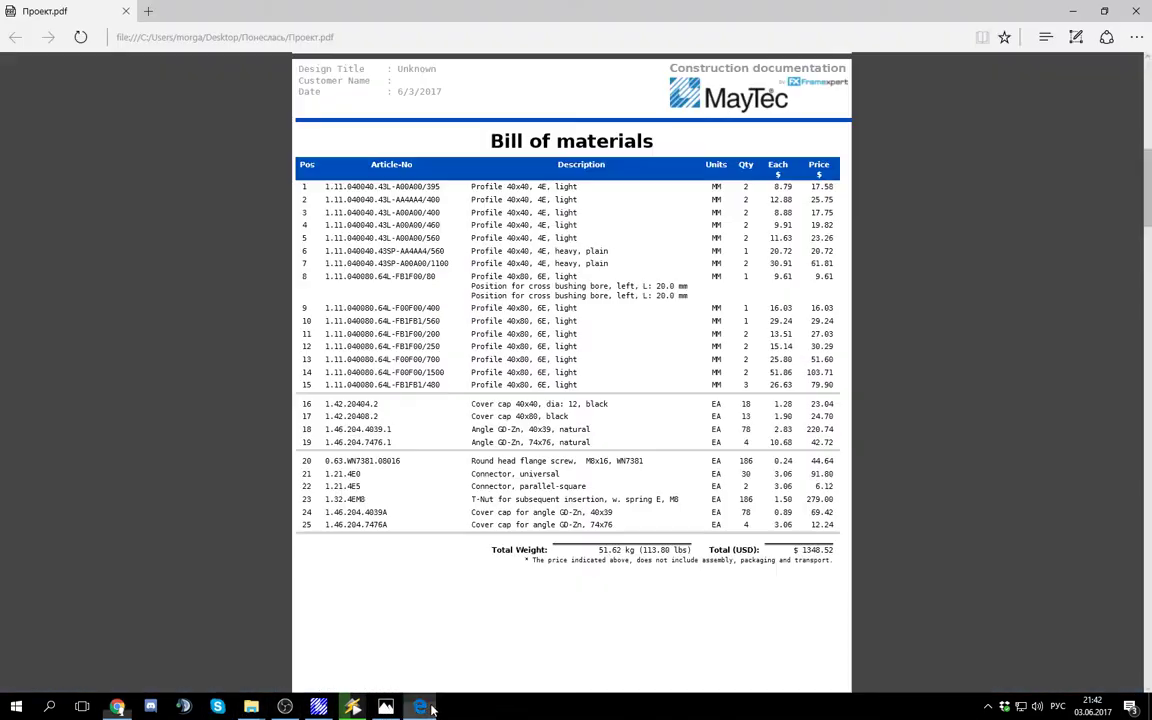
pyautogui.doubleClick(429, 199)
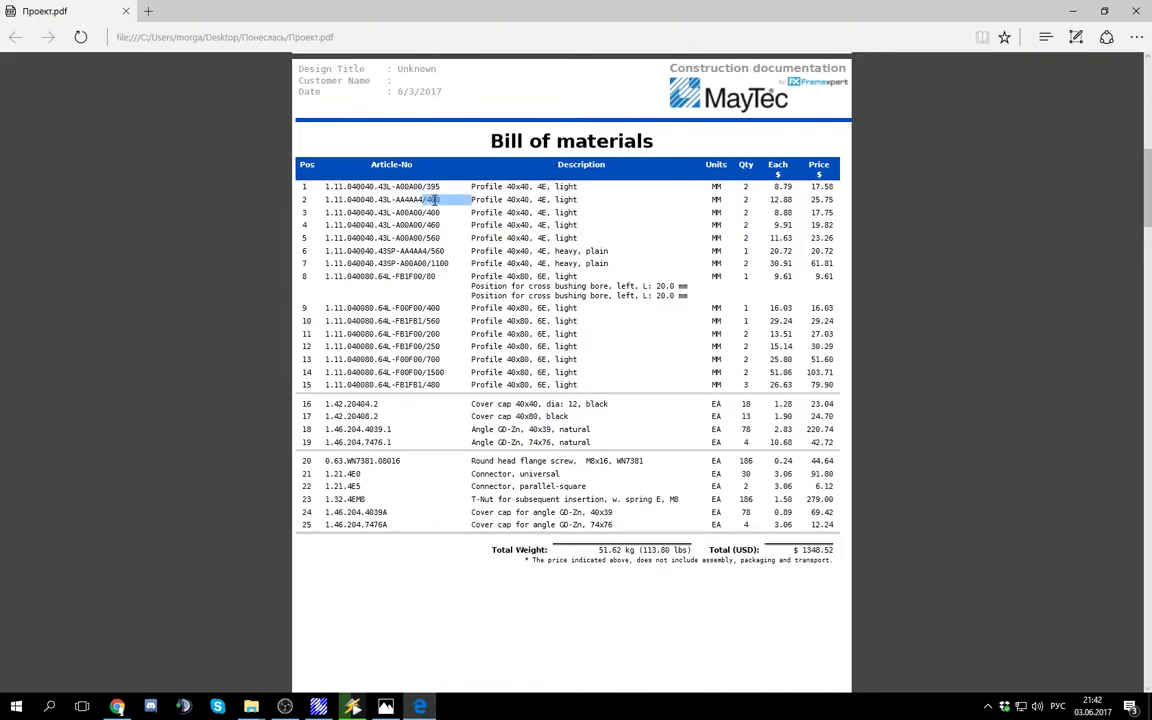
pyautogui.click(446, 213)
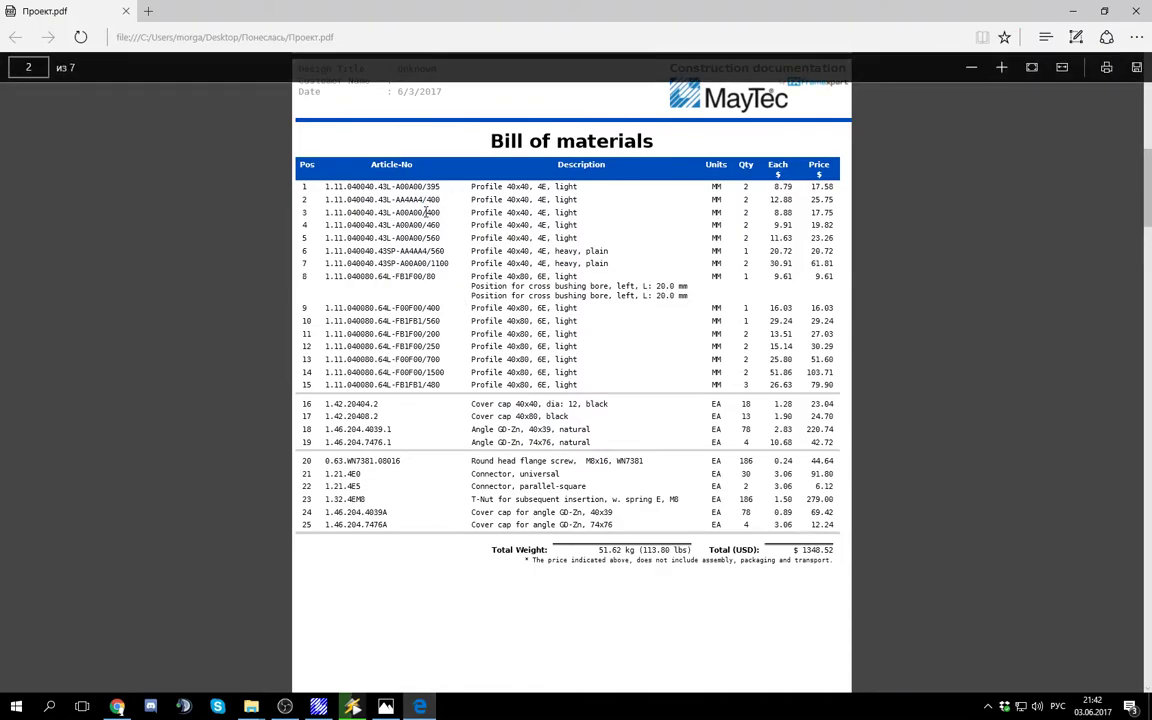
pyautogui.doubleClick(430, 199)
pyautogui.doubleClick(434, 212)
pyautogui.doubleClick(555, 204)
pyautogui.click(560, 213)
pyautogui.moveTo(711, 199); pyautogui.dragTo(507, 213)
pyautogui.click(782, 204)
pyautogui.click(454, 215)
pyautogui.moveTo(770, 214)
pyautogui.mouseDown()
pyautogui.moveTo(792, 211)
pyautogui.moveTo(783, 213)
pyautogui.mouseUp()
pyautogui.click(782, 212)
pyautogui.click(789, 213)
pyautogui.doubleClick(431, 199)
pyautogui.click(439, 200)
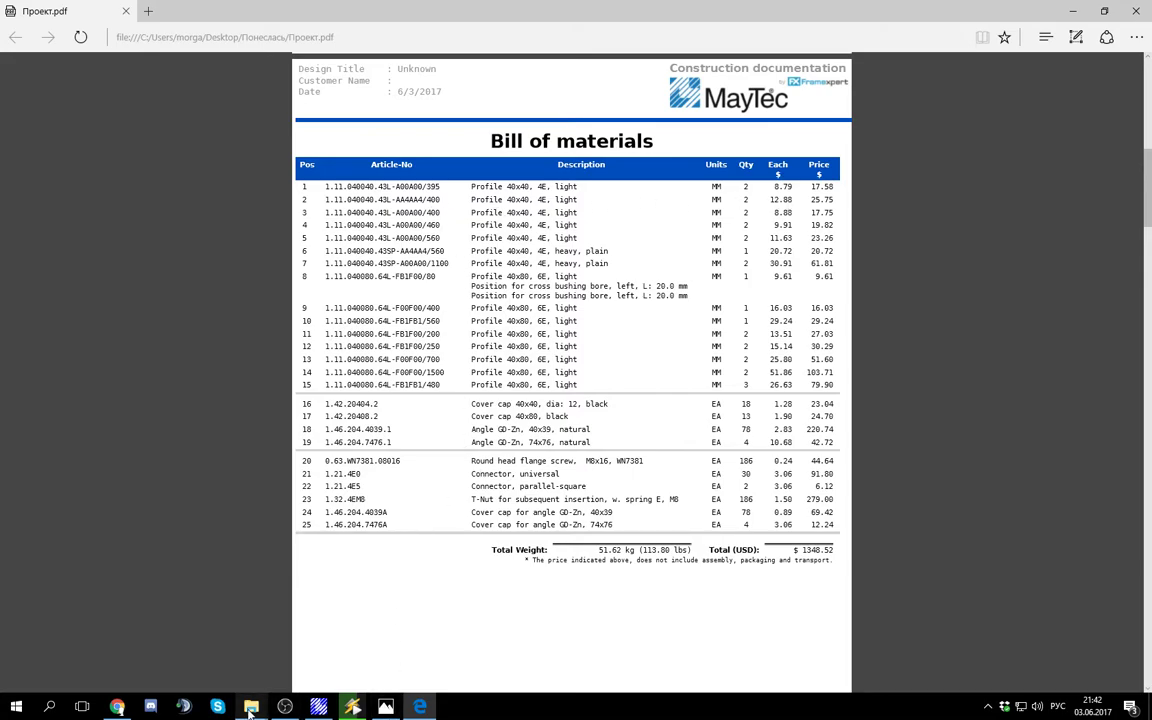
# Step: Switch to the _rig-1.scene model and inspect the properties of an upright's side arm and the front frame's 40x40 profiles
pyautogui.click(318, 707)
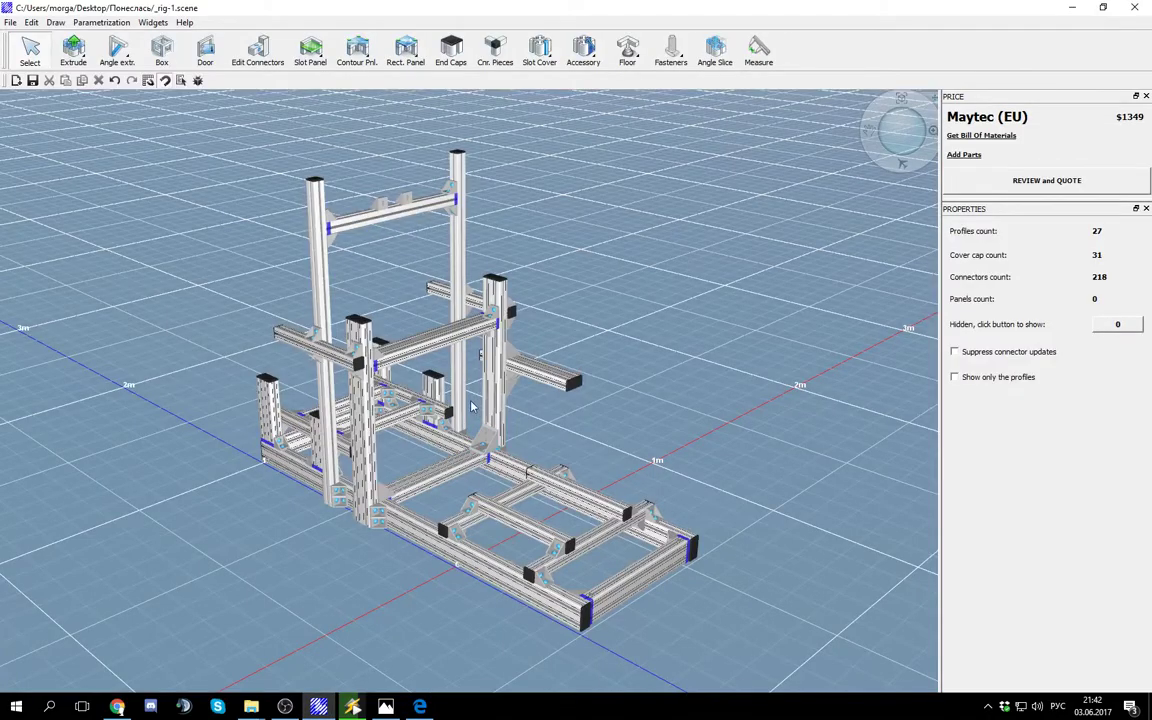
pyautogui.click(322, 358)
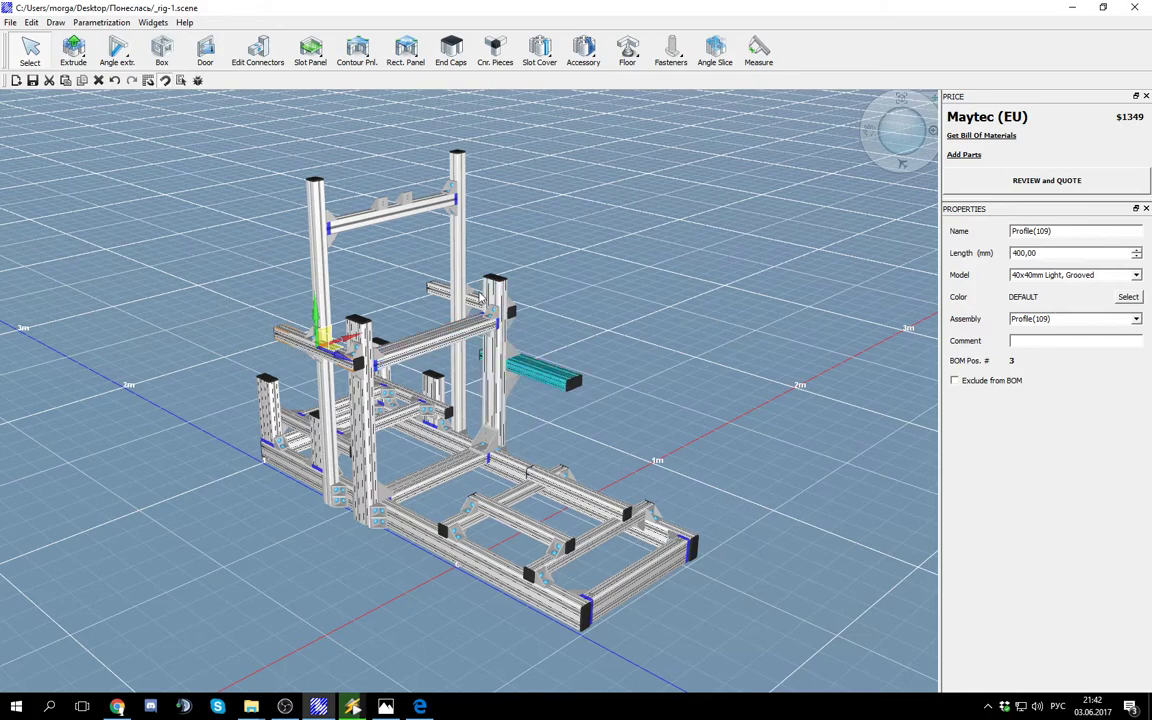
pyautogui.click(525, 522)
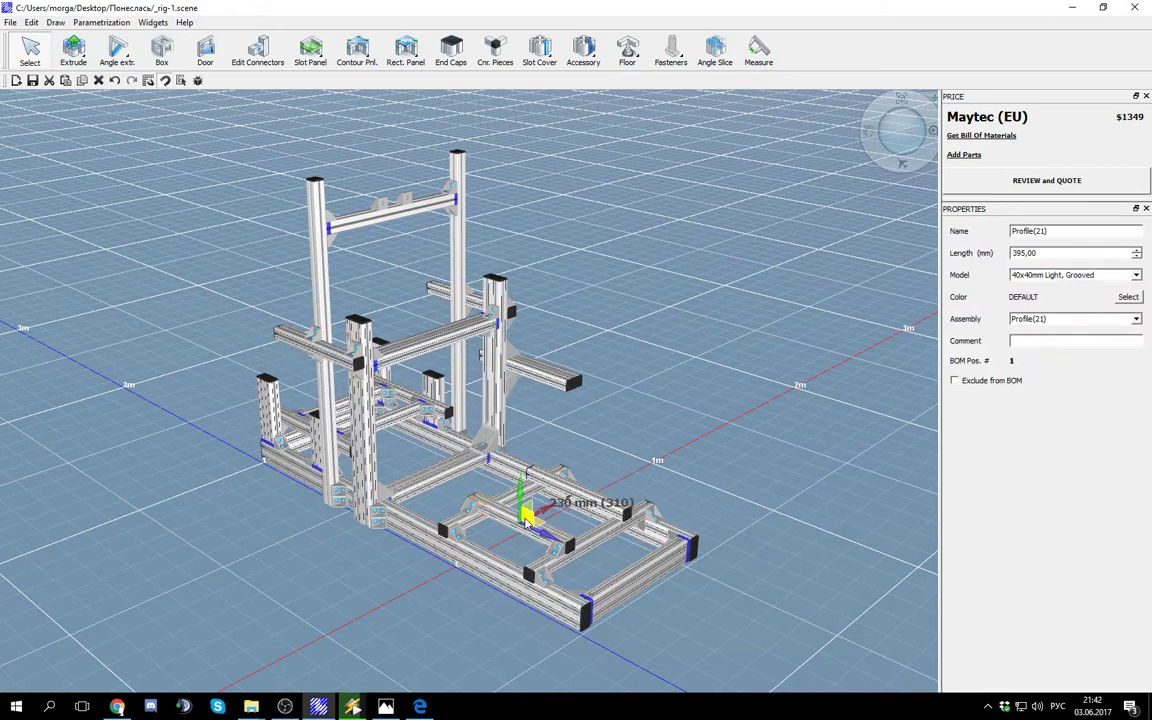
pyautogui.click(607, 535)
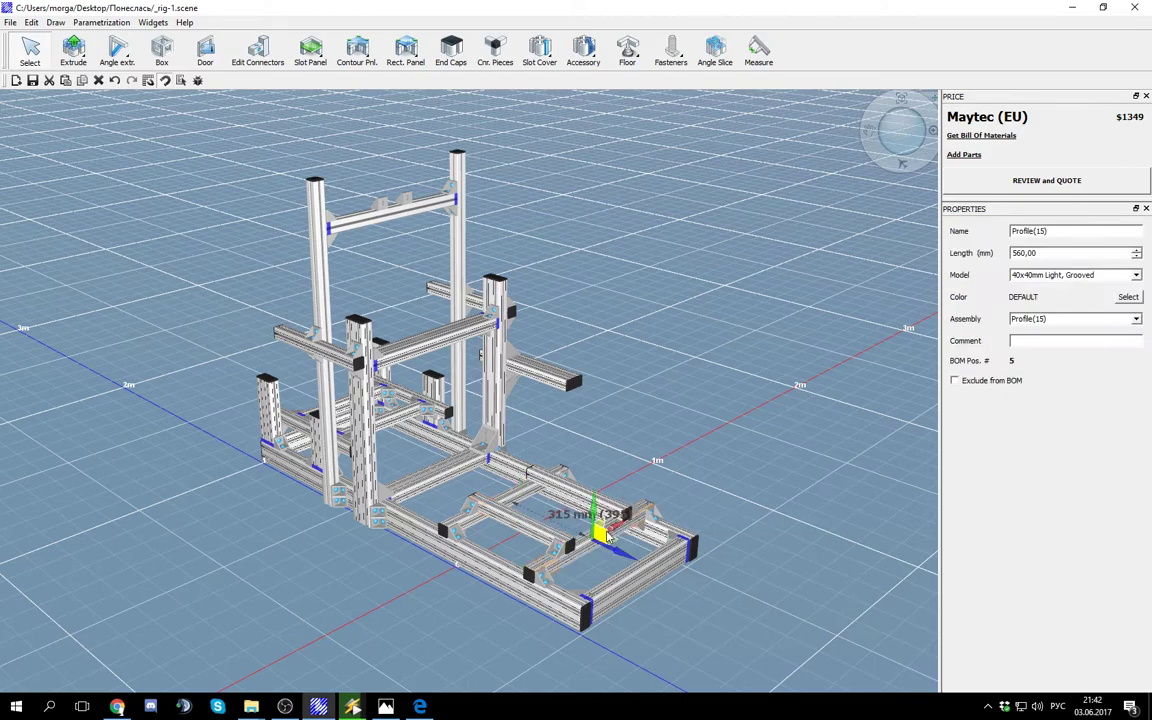
# Step: Inspect the length, model and BOM position of the 40x40 profiles in the rig's rear frame and side arm
pyautogui.click(387, 425)
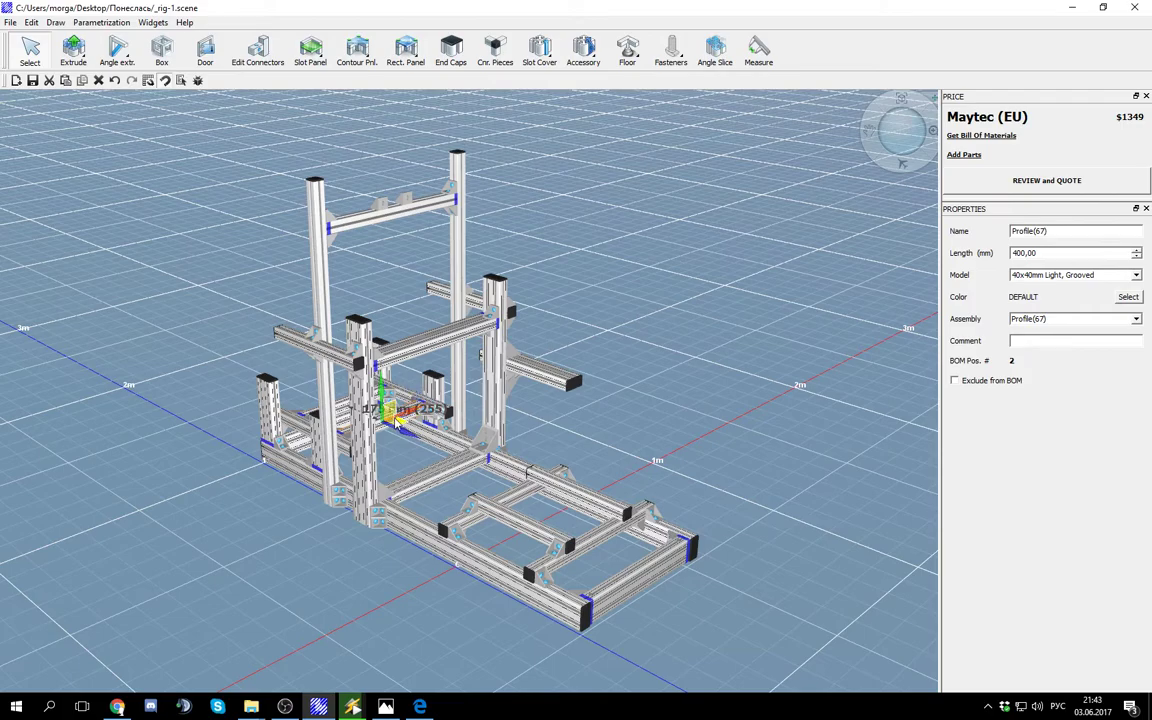
pyautogui.scroll(-2, 323, 463)
pyautogui.moveTo(420, 450); pyautogui.dragTo(527, 500)
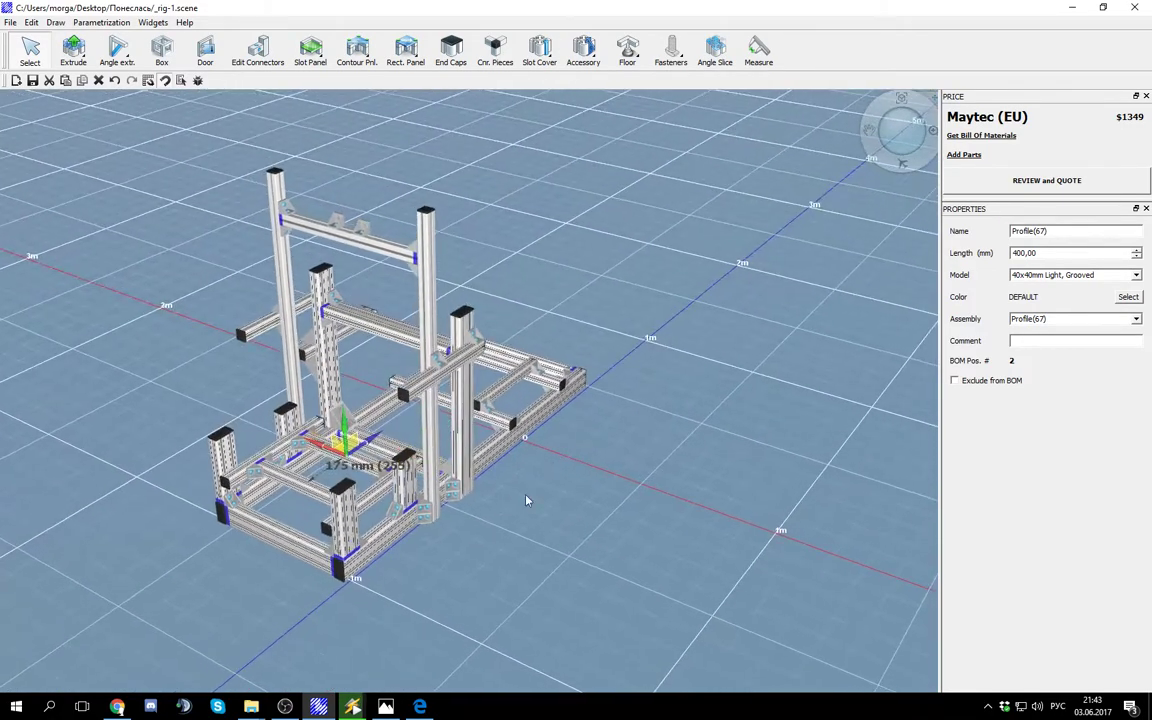
pyautogui.click(503, 523)
pyautogui.moveTo(508, 450); pyautogui.dragTo(405, 462)
pyautogui.click(410, 366)
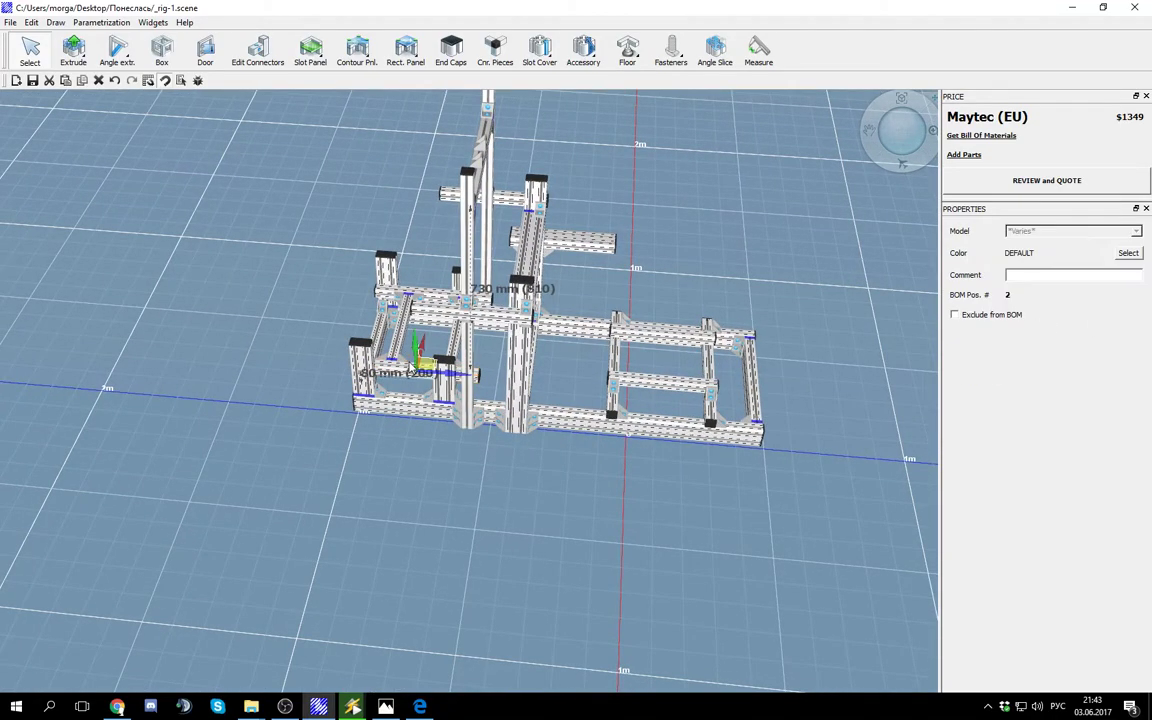
pyautogui.click(434, 299)
pyautogui.click(436, 304)
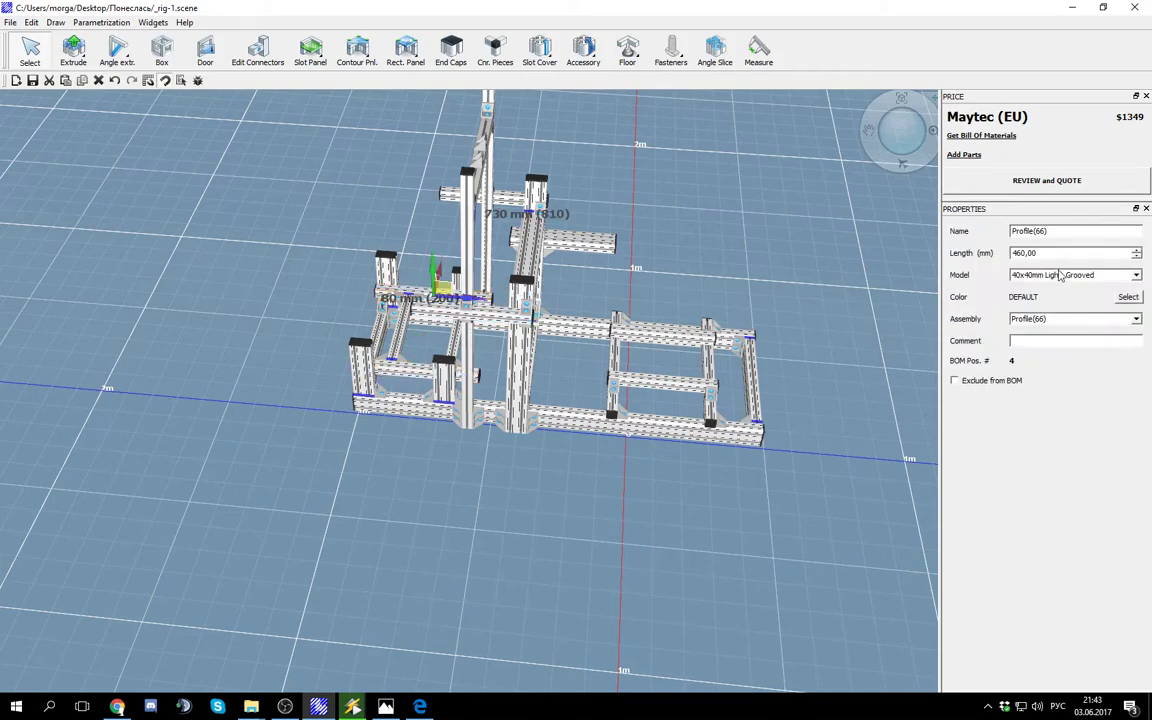
pyautogui.click(492, 318)
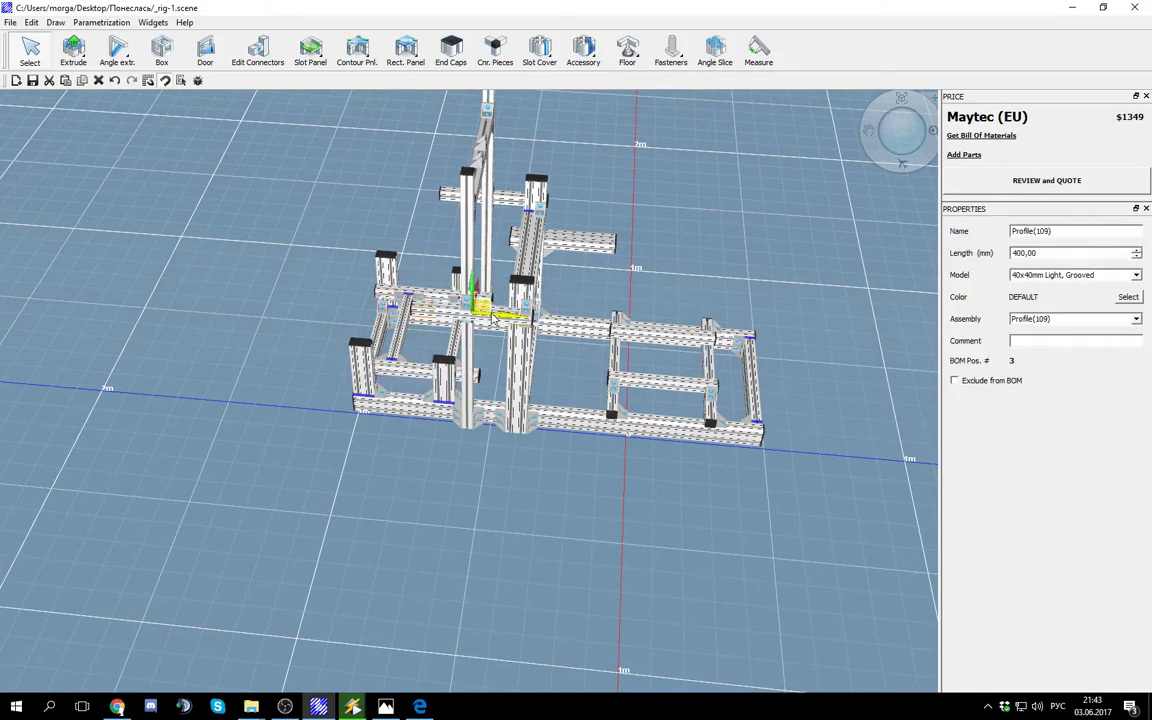
pyautogui.moveTo(610, 478); pyautogui.dragTo(363, 683)
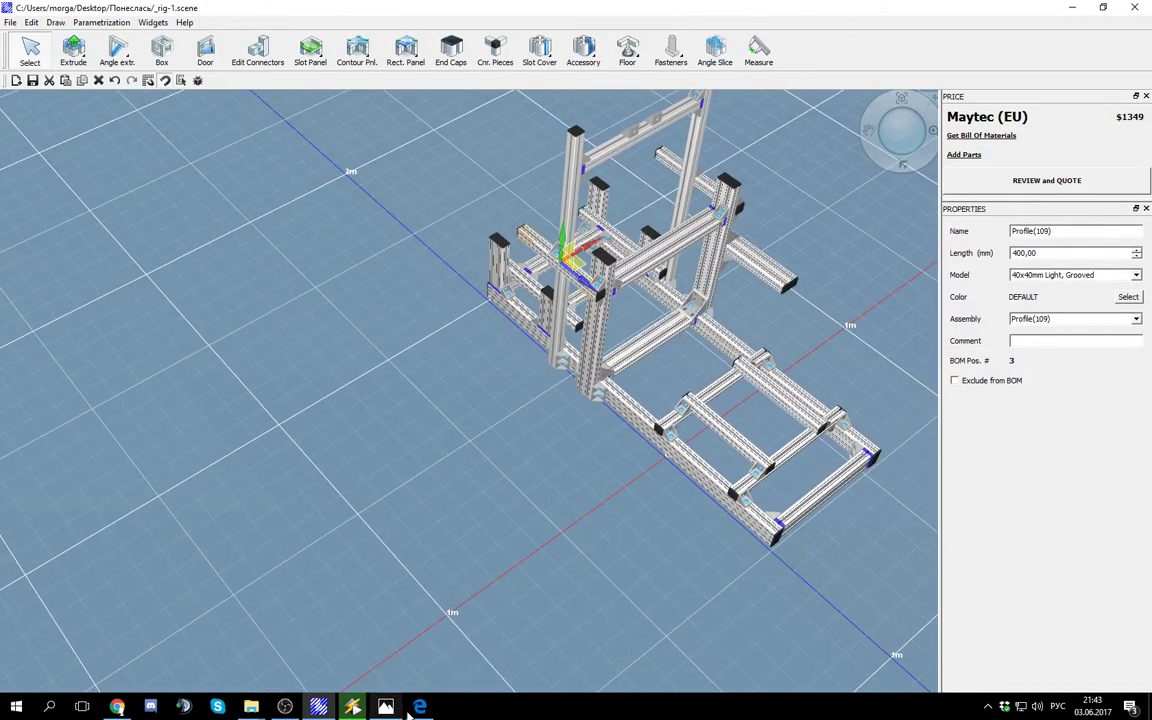
# Step: Switch to the sawing form in Chrome and set the second cut row to 400 mm with a quantity of 4
pyautogui.click(117, 708)
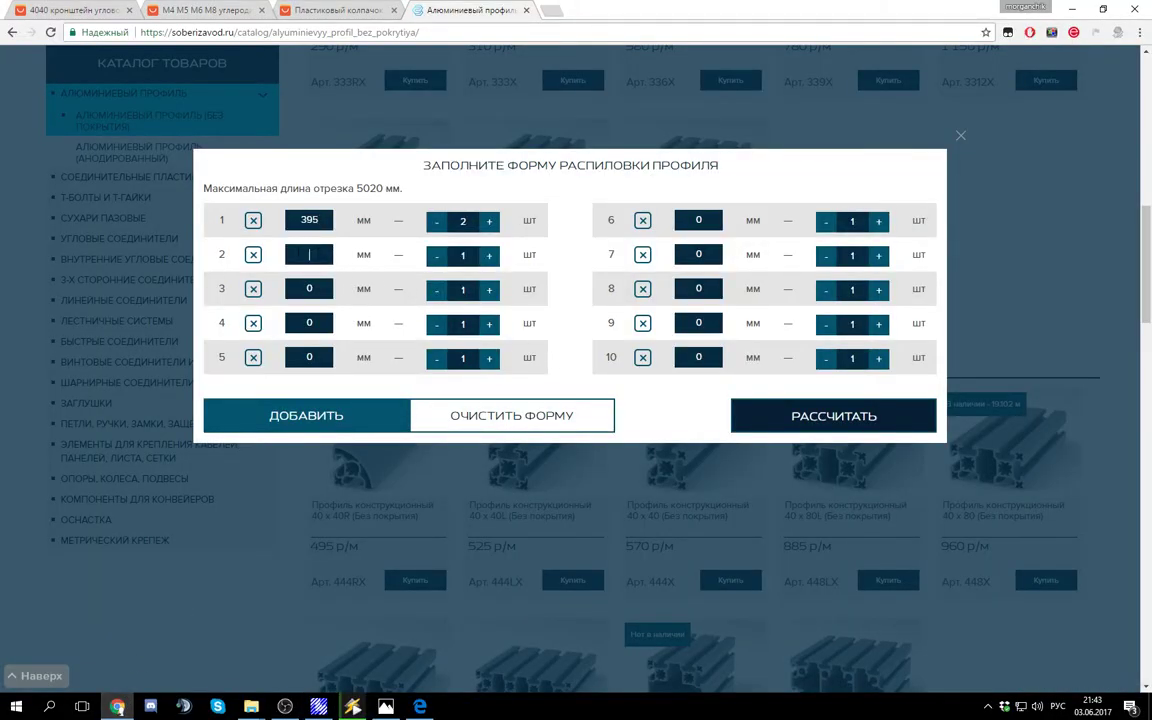
pyautogui.write('400')
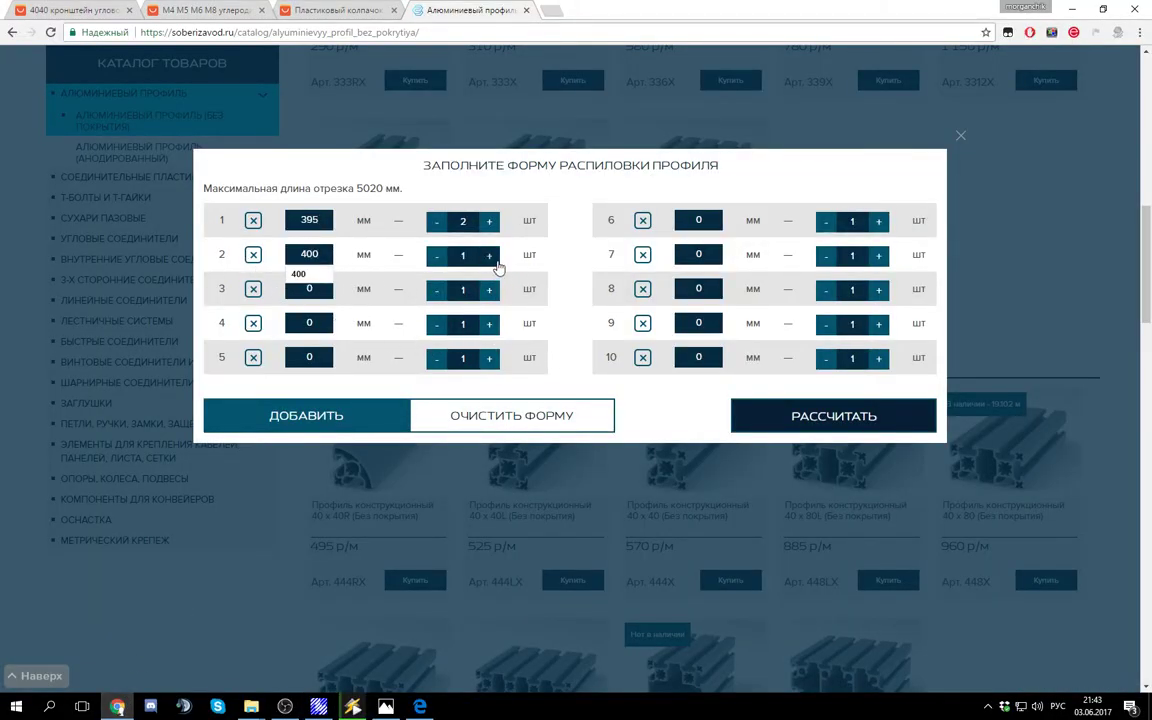
pyautogui.click(489, 256)
pyautogui.click(489, 256)
pyautogui.click(436, 256)
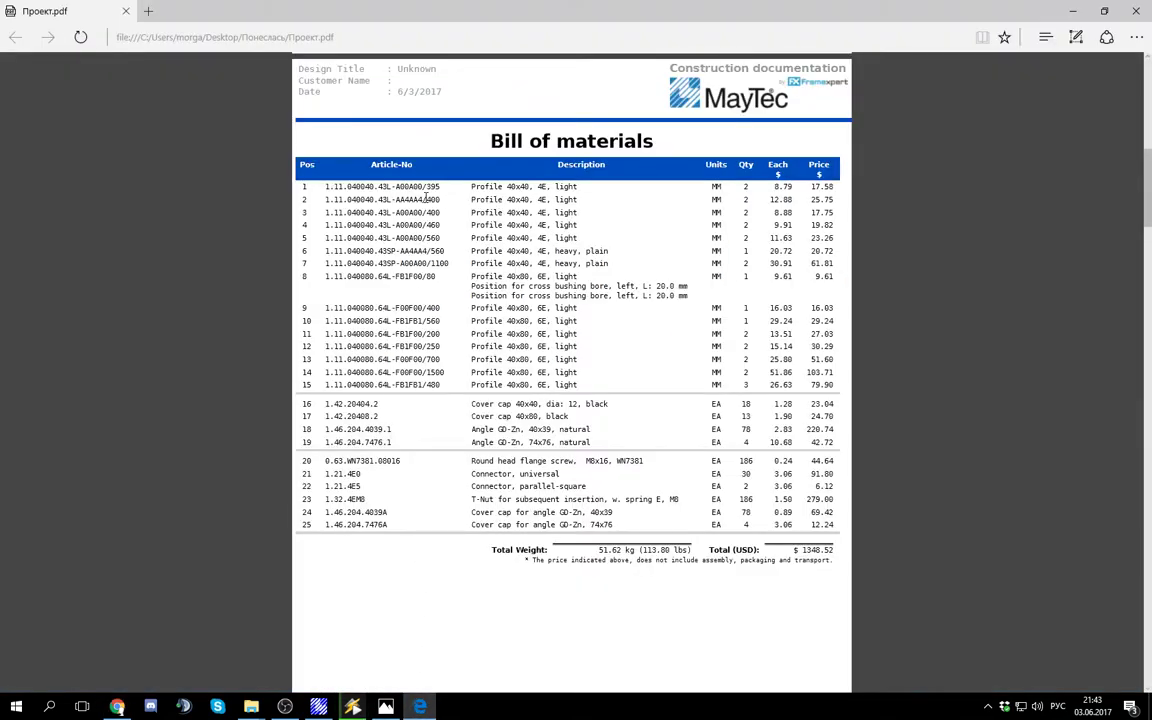
# Step: Consult positions 3 and 4 in Проект.pdf and set the third cut row of the sawing form to 460 mm, quantity 2
pyautogui.moveTo(404, 199); pyautogui.dragTo(528, 217)
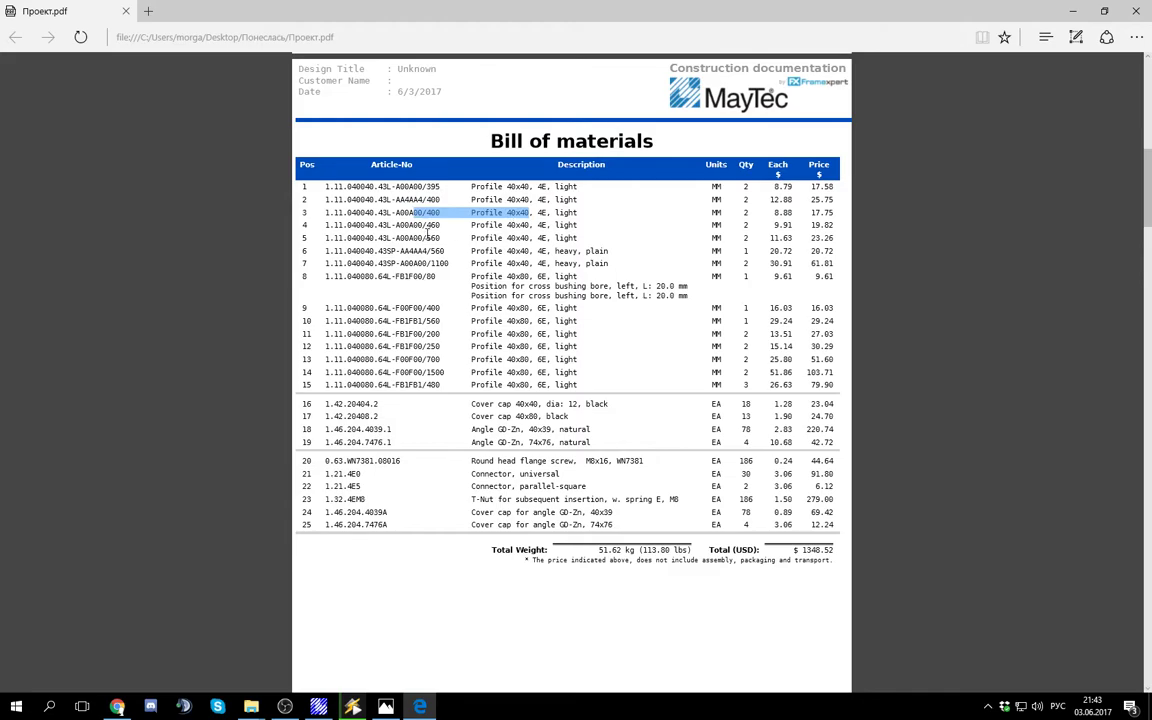
pyautogui.moveTo(403, 225); pyautogui.dragTo(776, 226)
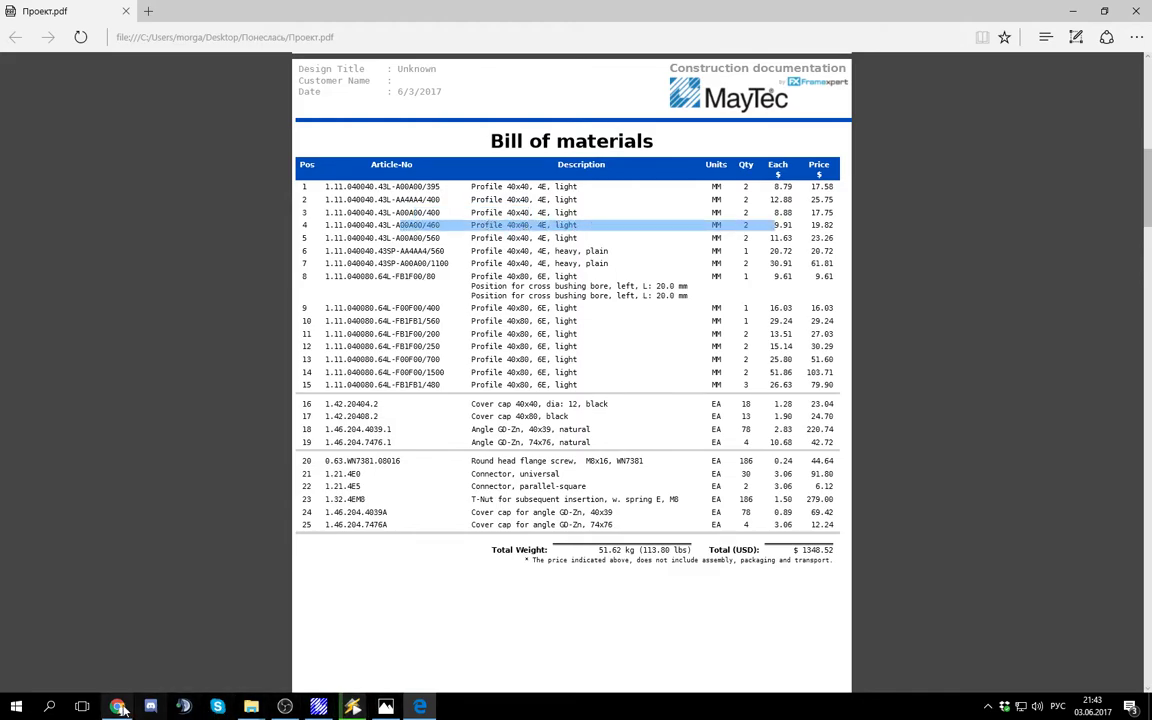
pyautogui.hotkey('alt', 'Tab')
pyautogui.click(311, 295)
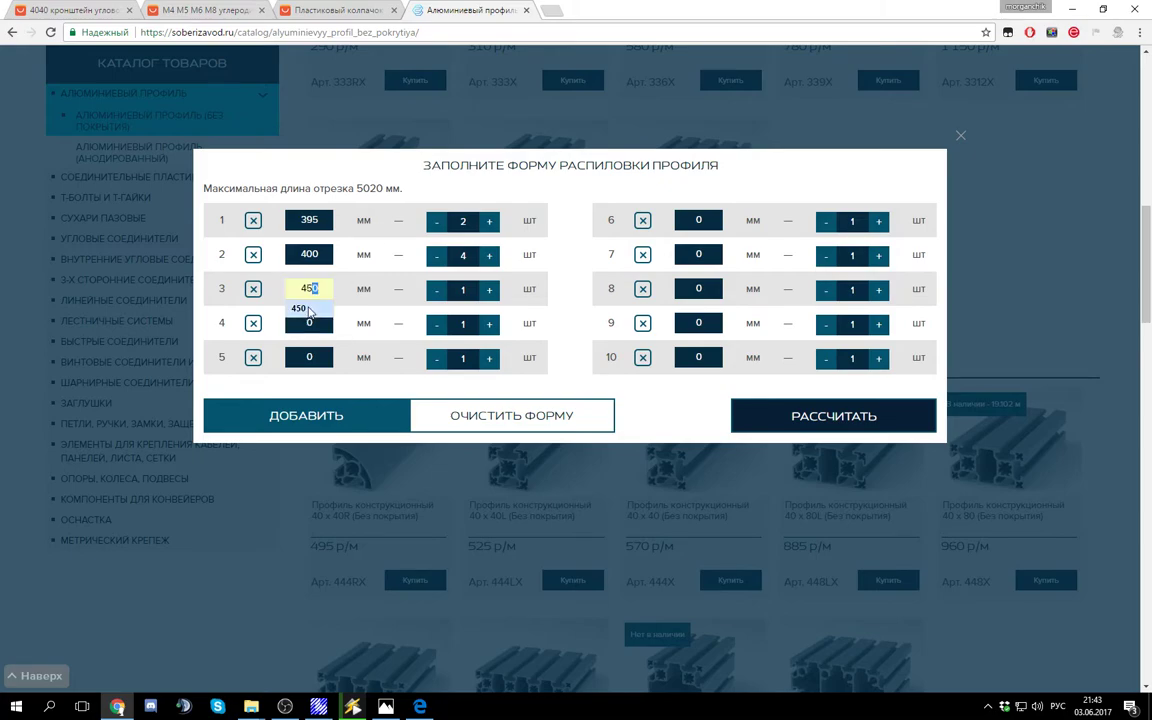
pyautogui.write('460')
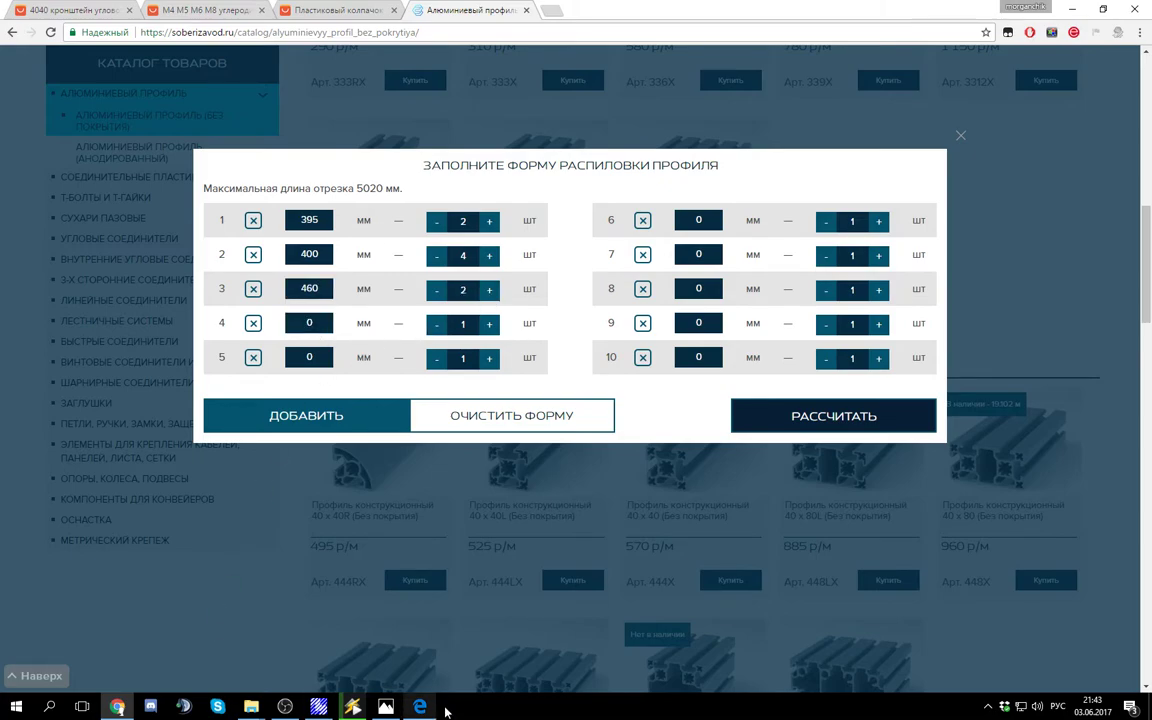
# Step: Consult position 5 in Проект.pdf and set the fourth cut row of the sawing form to 560 mm, quantity 2
pyautogui.click(421, 705)
pyautogui.moveTo(397, 238); pyautogui.dragTo(727, 241)
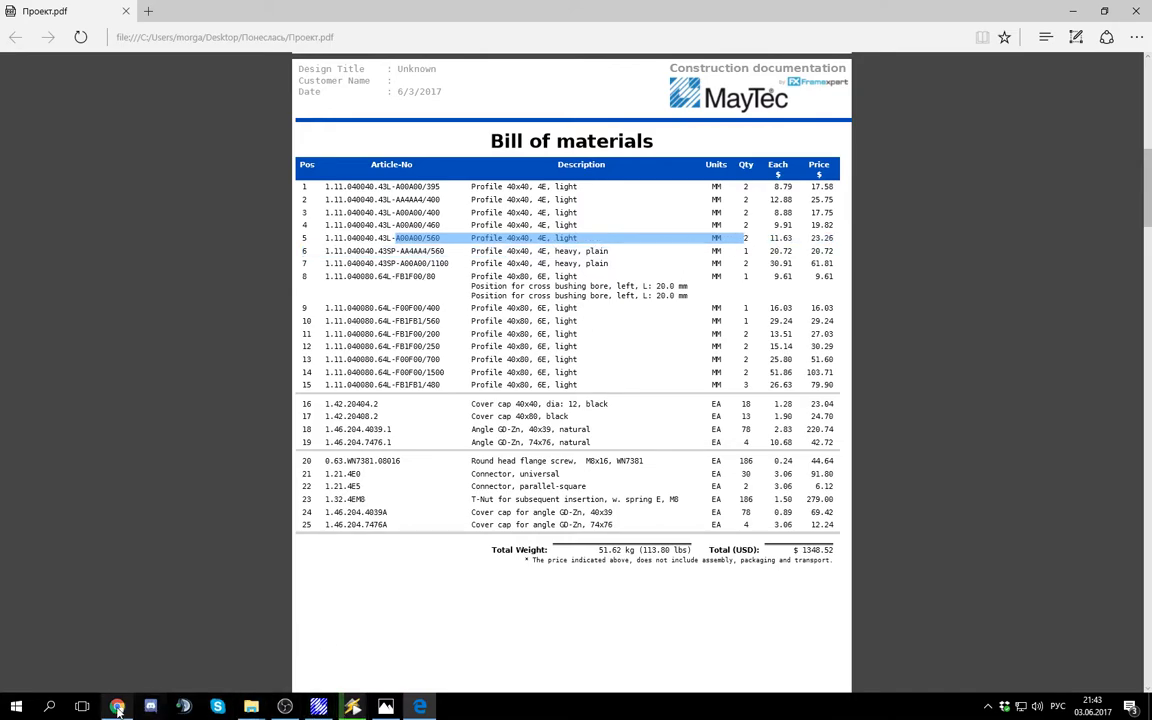
pyautogui.hotkey('alt', 'Tab')
pyautogui.click(321, 314)
pyautogui.write('5')
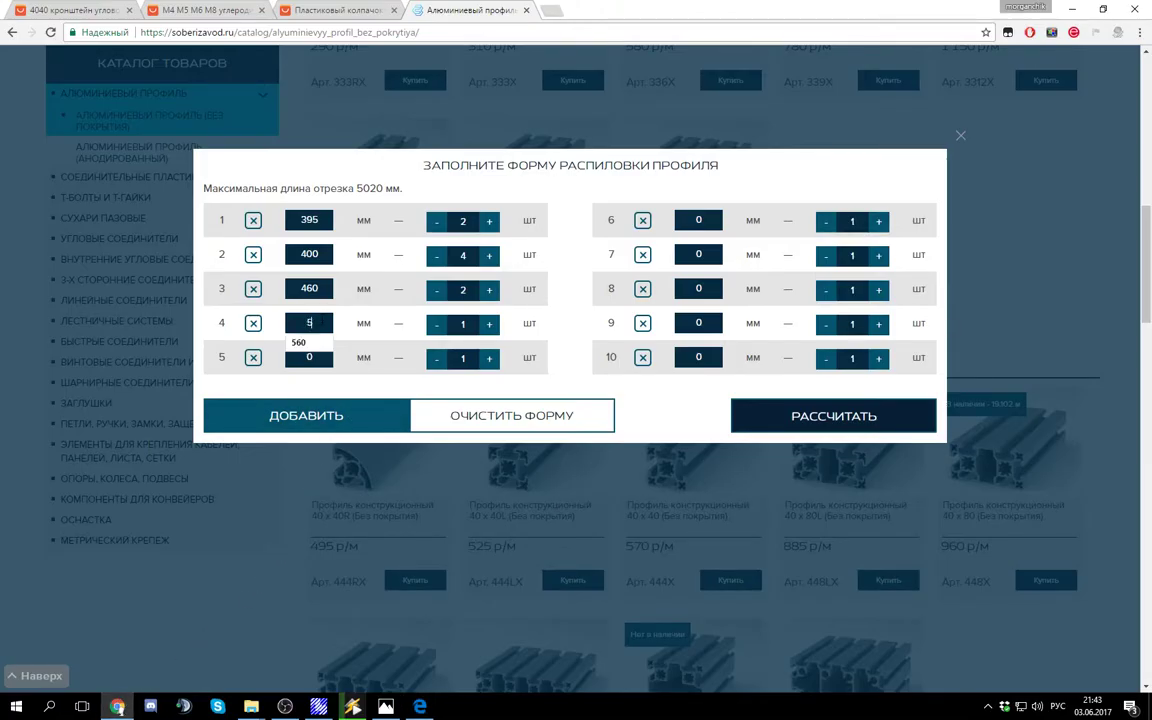
pyautogui.write('60')
pyautogui.click(490, 324)
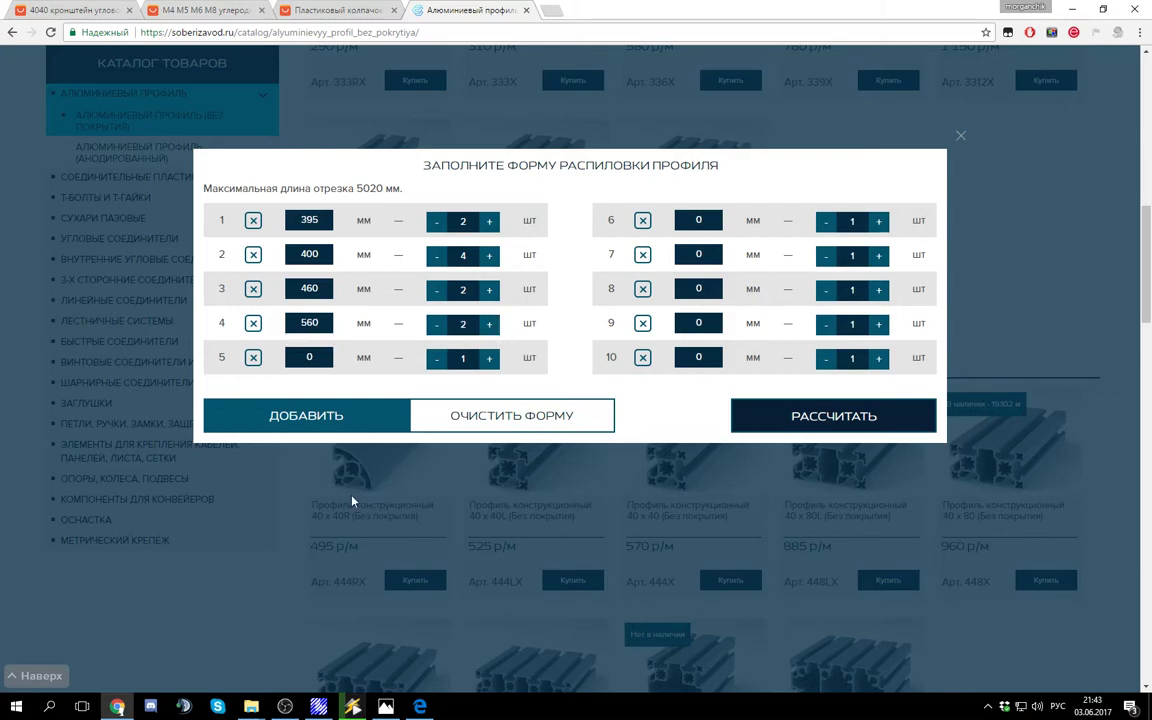
# Step: Check the type and length of the position 6 profile in Проект.pdf and look at the fifth cut row in Chrome
pyautogui.click(419, 706)
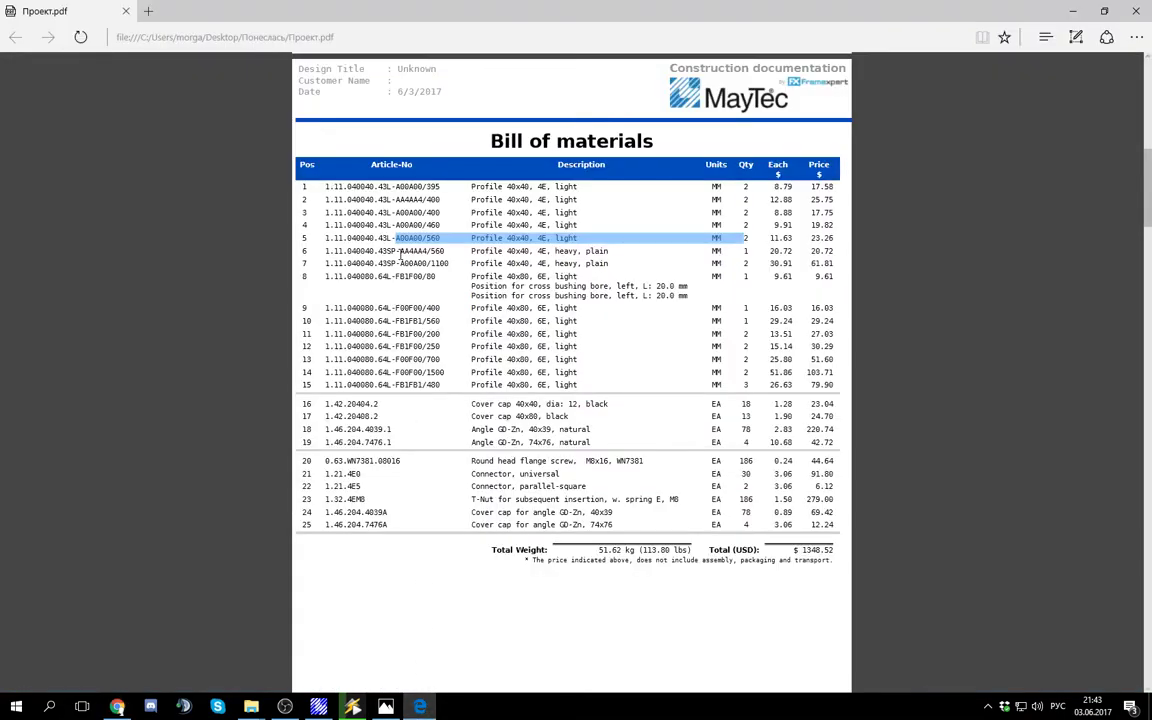
pyautogui.moveTo(396, 252); pyautogui.dragTo(577, 252)
pyautogui.click(513, 250)
pyautogui.doubleClick(400, 252)
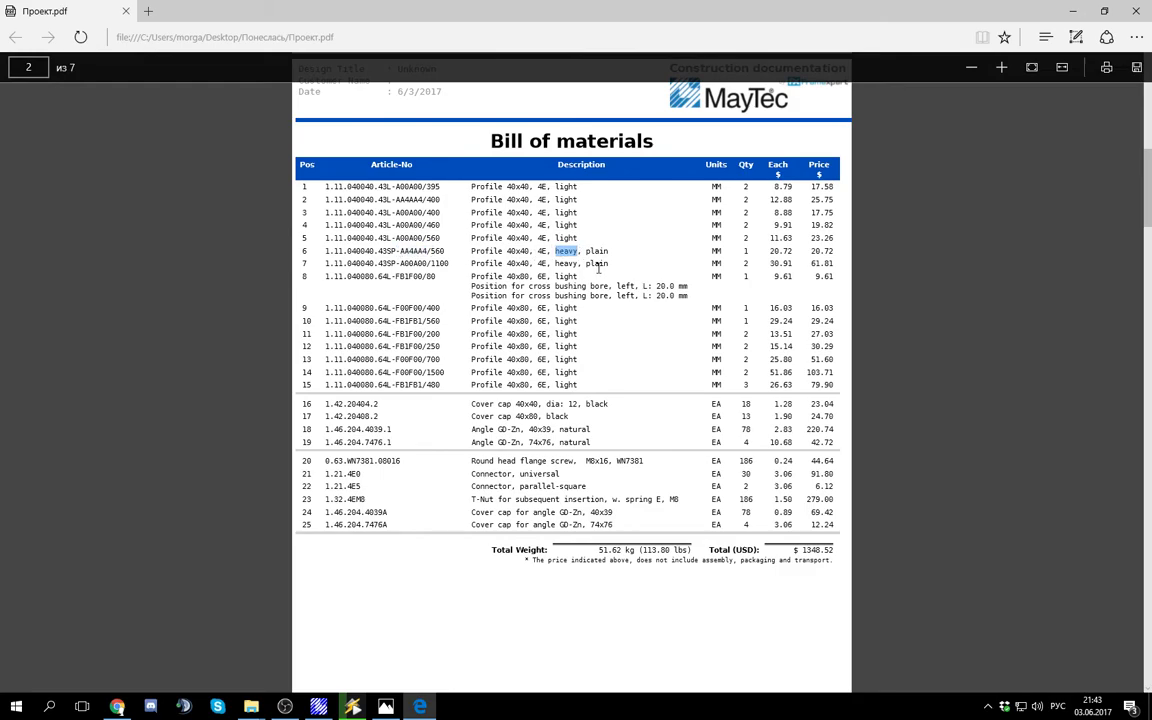
pyautogui.click(487, 262)
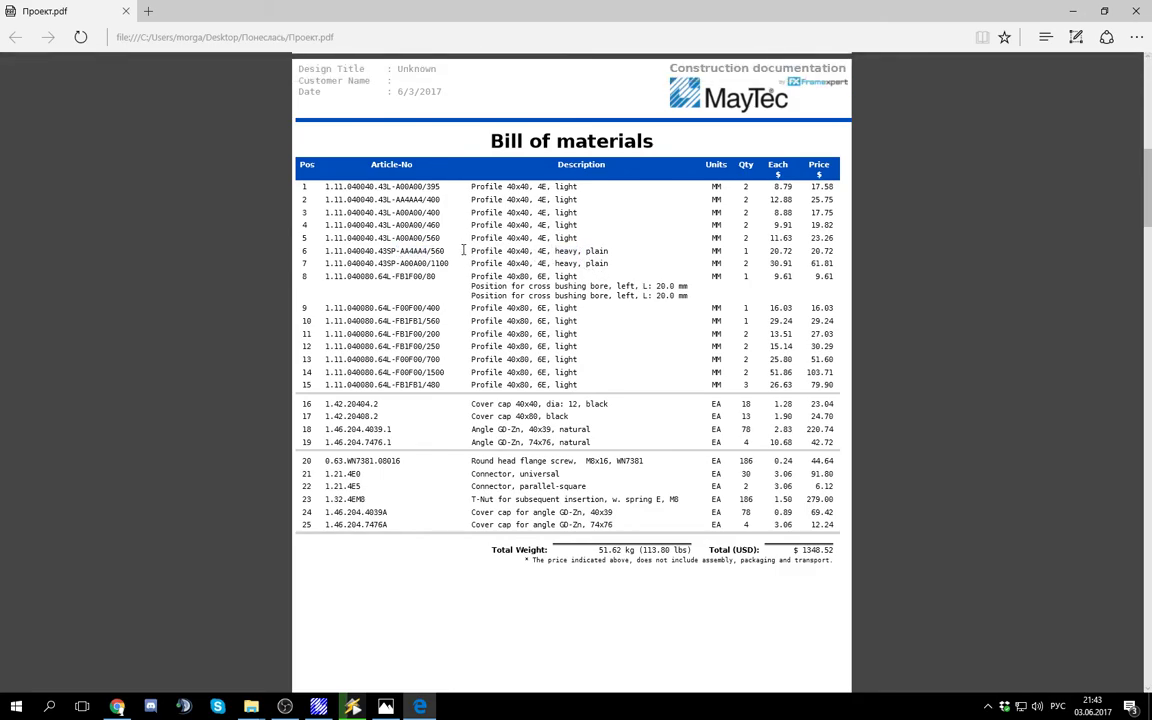
pyautogui.moveTo(432, 252); pyautogui.dragTo(470, 253)
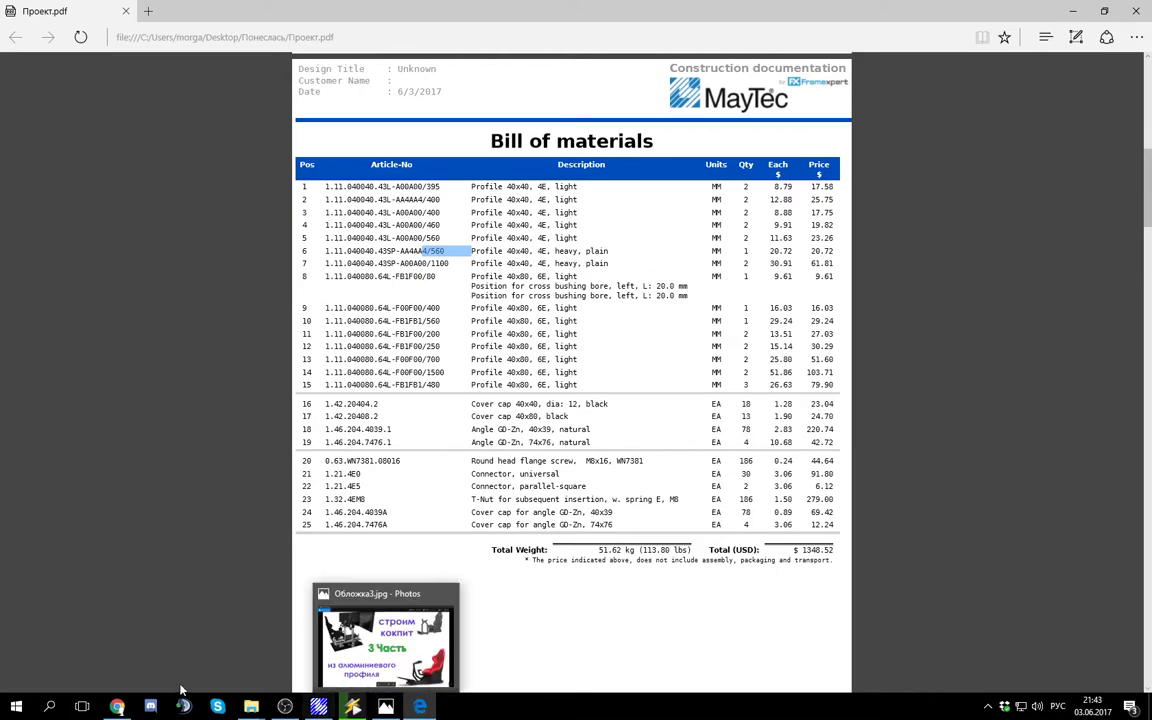
pyautogui.click(117, 706)
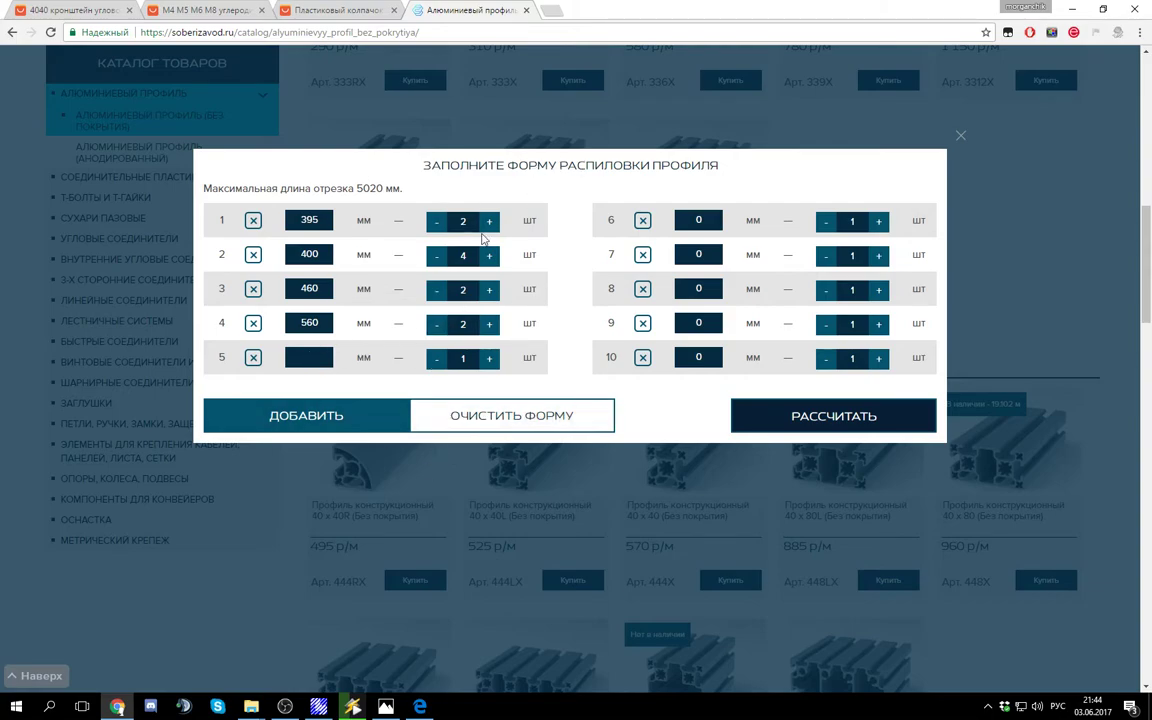
# Step: Return to Проект.pdf and check the length, quantity and profile type of position 7
pyautogui.click(419, 706)
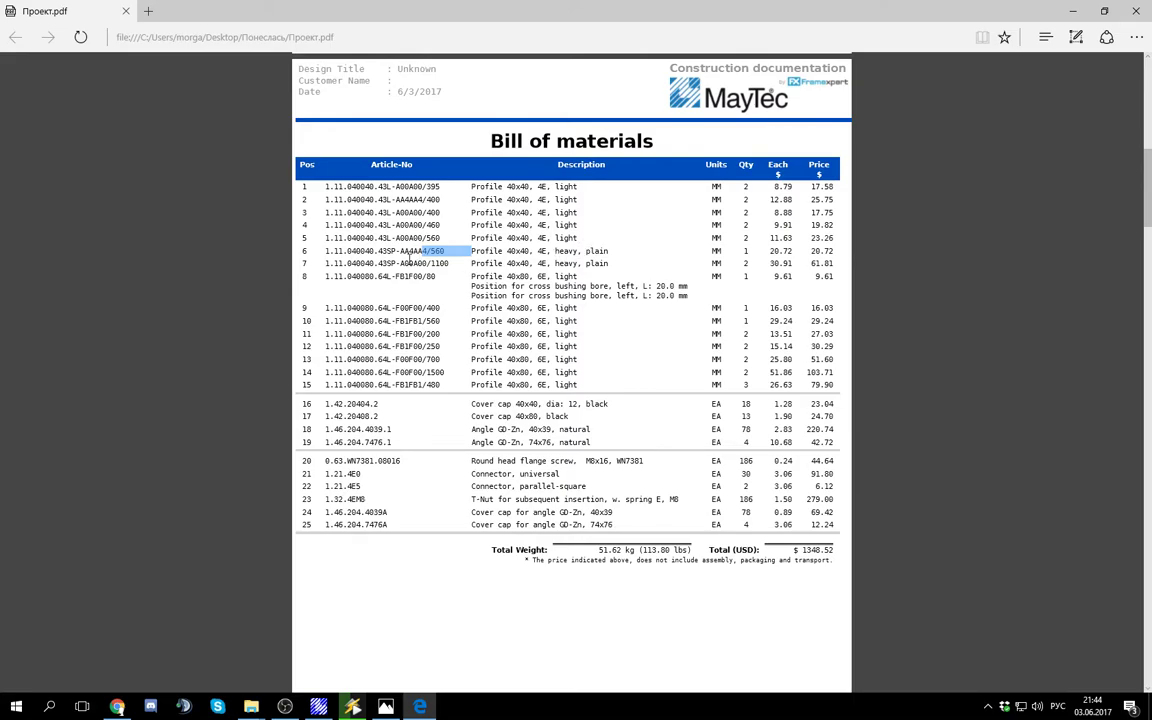
pyautogui.moveTo(418, 266); pyautogui.dragTo(606, 263)
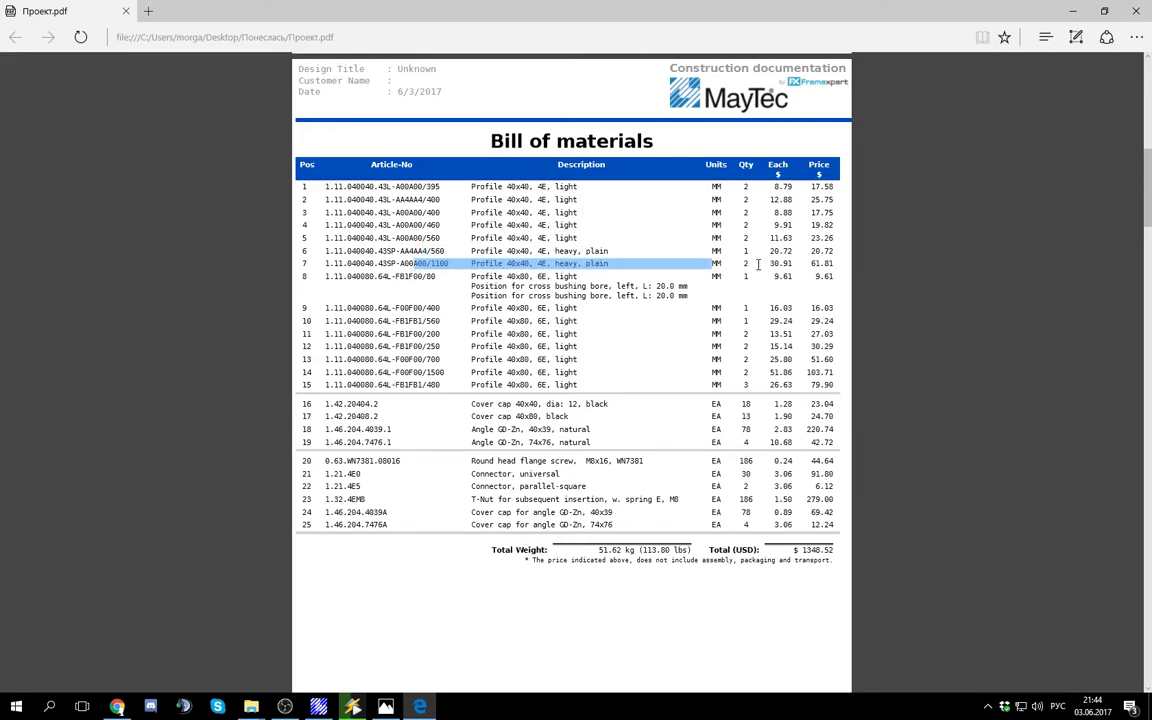
pyautogui.click(566, 263)
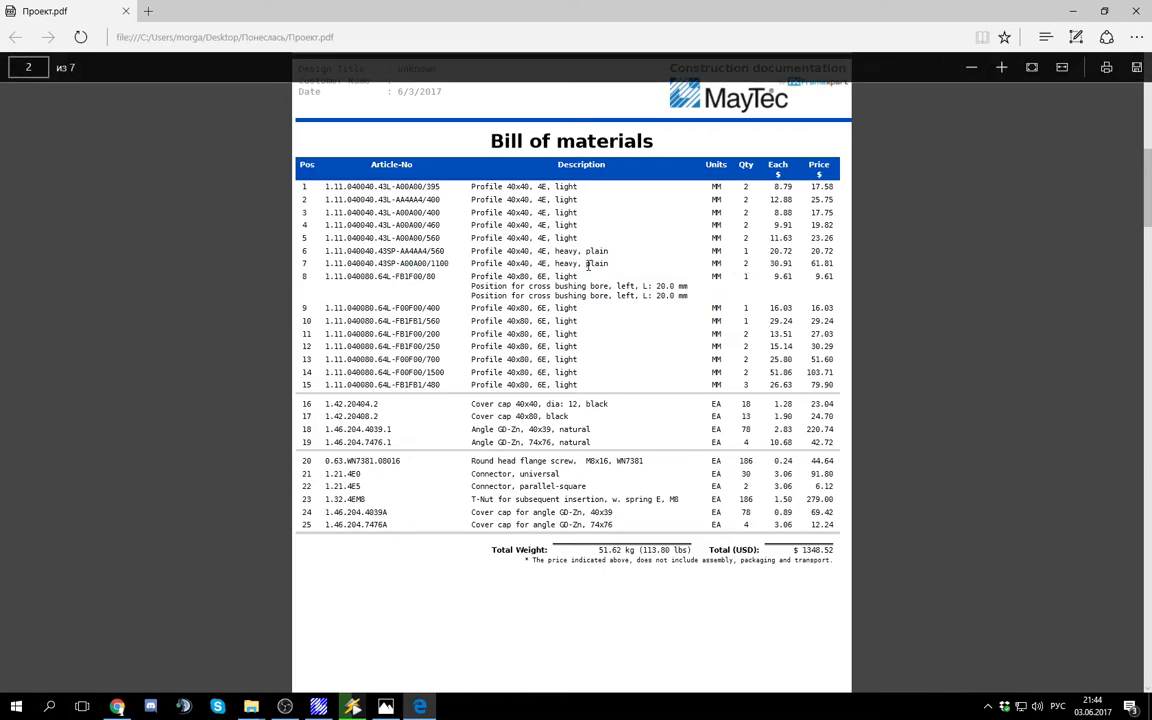
pyautogui.moveTo(596, 265)
pyautogui.mouseDown()
pyautogui.moveTo(543, 265)
pyautogui.moveTo(603, 264)
pyautogui.moveTo(592, 263)
pyautogui.mouseUp()
pyautogui.click(550, 266)
pyautogui.click(581, 265)
pyautogui.click(592, 263)
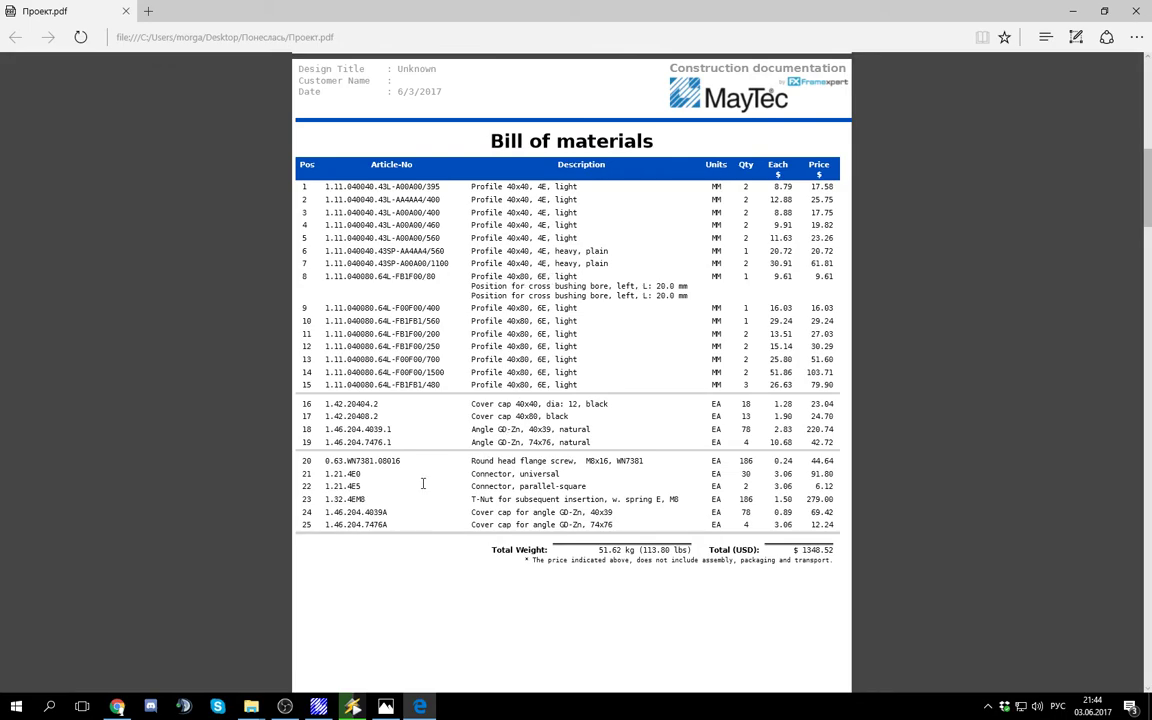
# Step: Highlight the light 40x40 profiles at positions 1 to 5 in the bill of materials to review them
pyautogui.moveTo(518, 184); pyautogui.dragTo(378, 187)
pyautogui.doubleClick(562, 238)
pyautogui.click(597, 249)
pyautogui.moveTo(603, 238); pyautogui.dragTo(412, 187)
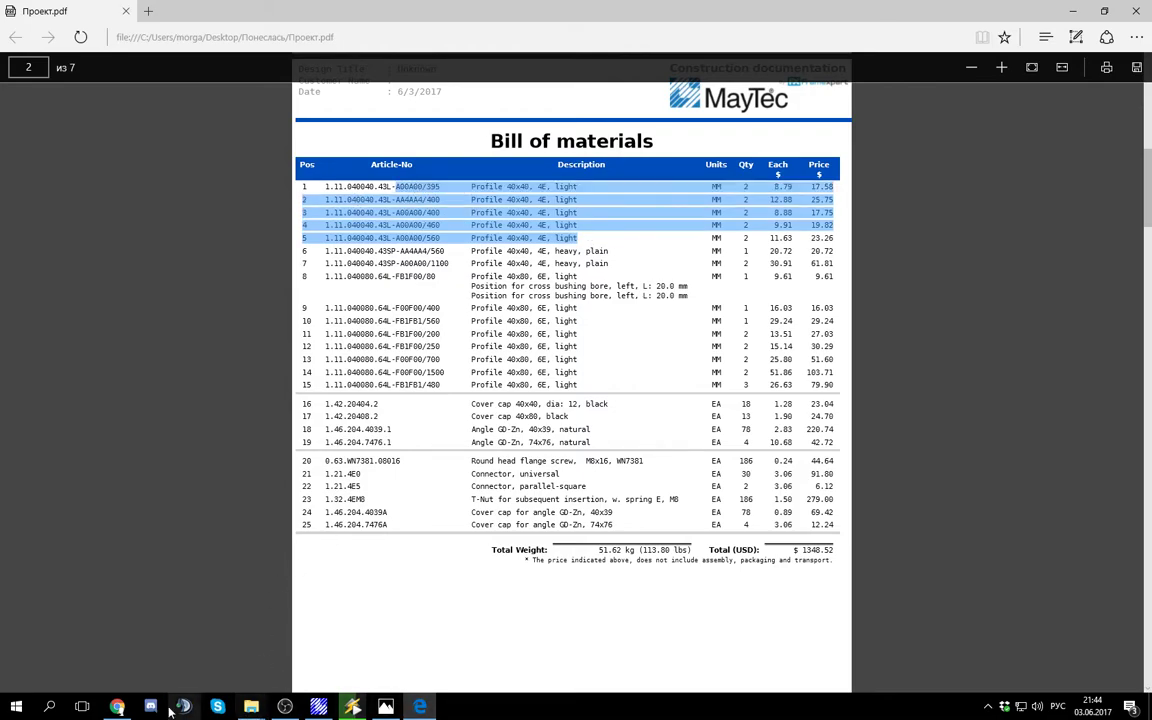
# Step: Return to the sawing form in Chrome, calculate the 40x40L profile's cutting map and add the cut profile to the order
pyautogui.click(117, 706)
pyautogui.click(319, 416)
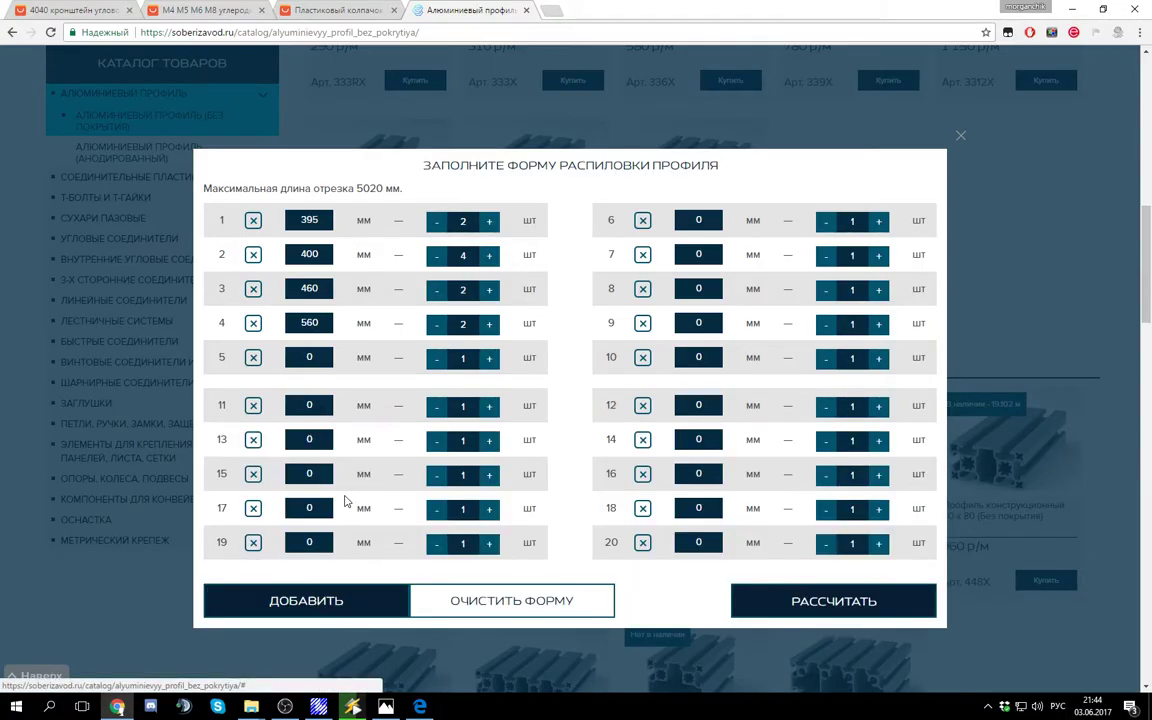
pyautogui.click(818, 604)
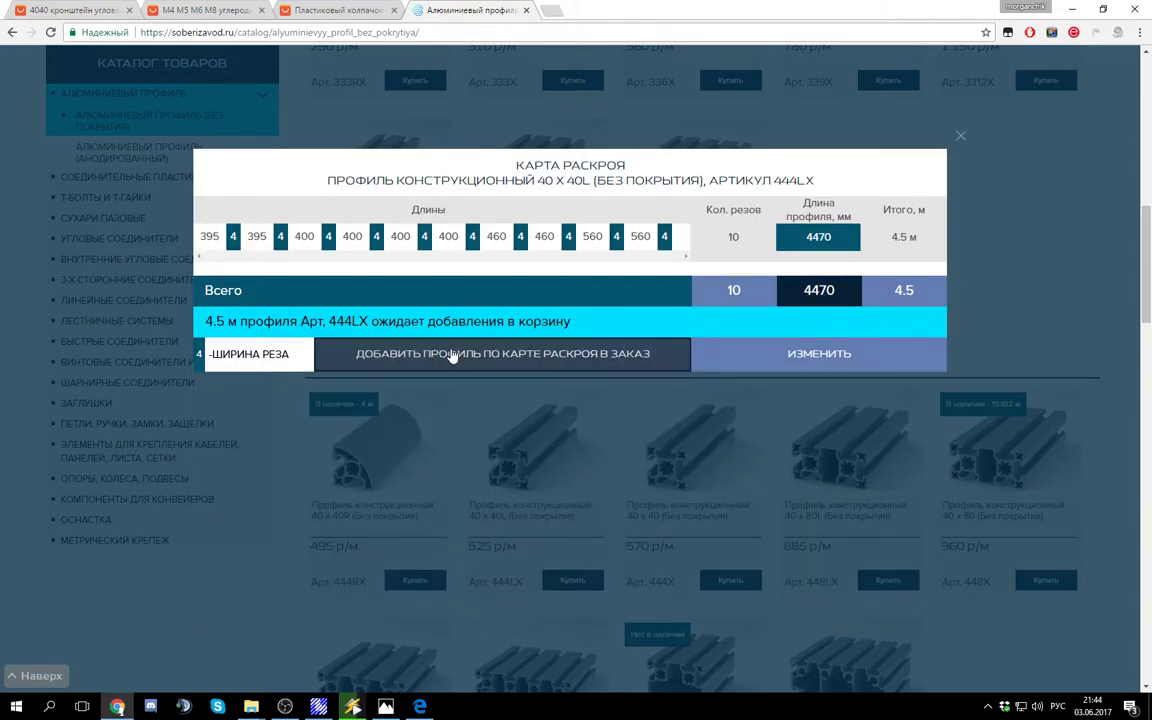
pyautogui.click(503, 366)
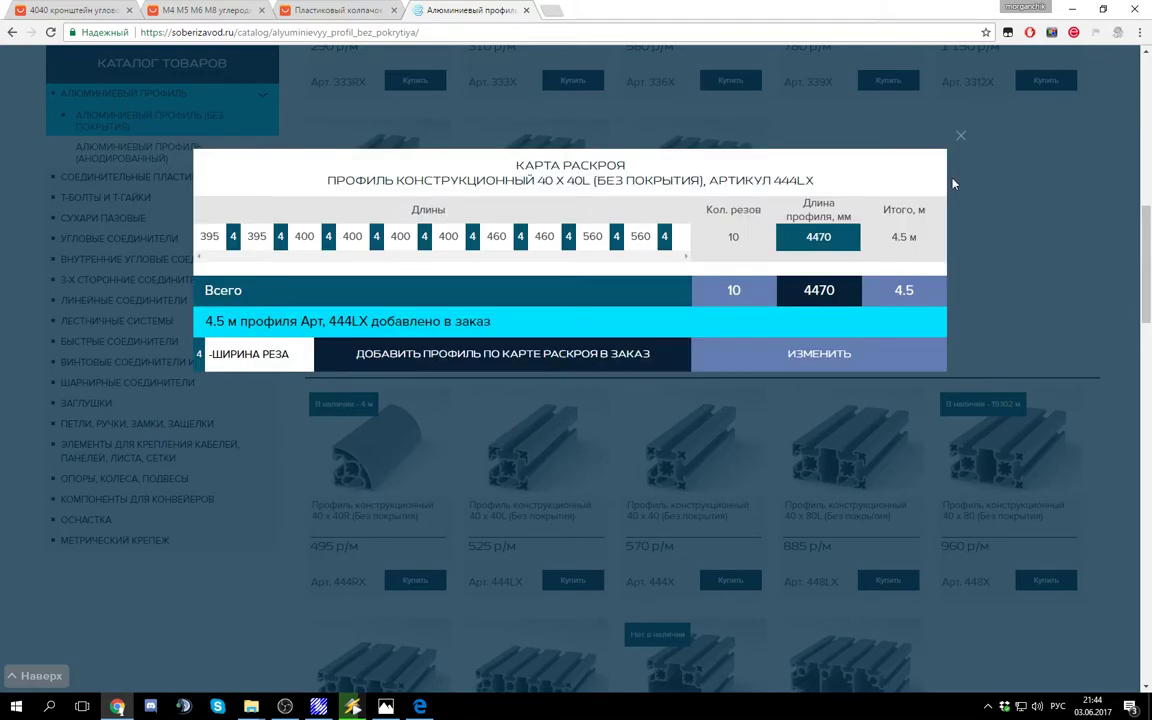
pyautogui.click(962, 139)
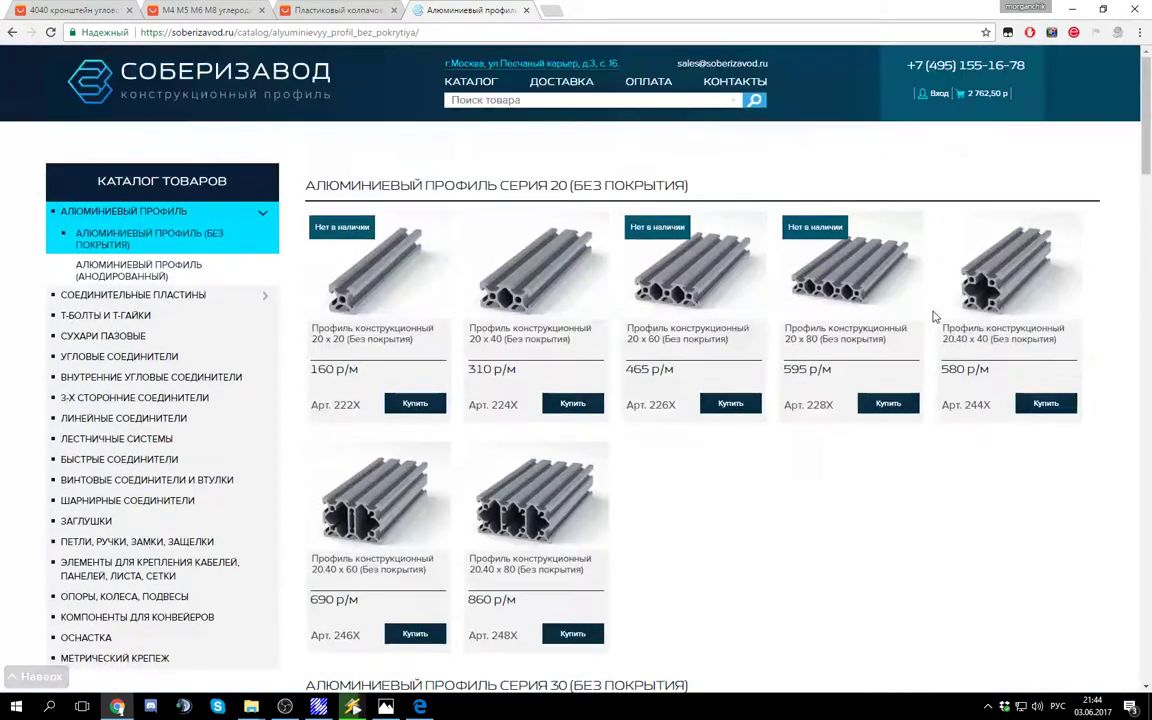
# Step: Open the shopping cart and review the 40x40L profile and its cutting service
pyautogui.click(981, 96)
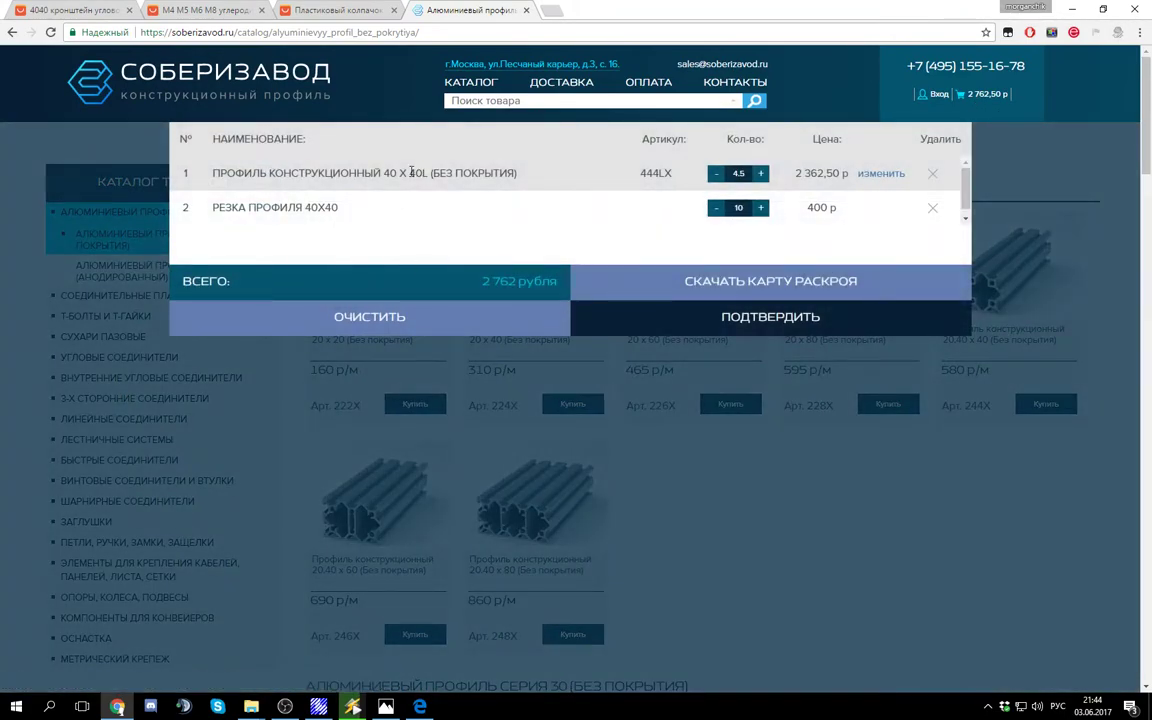
pyautogui.moveTo(254, 172); pyautogui.dragTo(611, 176)
pyautogui.click(679, 176)
pyautogui.click(1021, 516)
# Step: Open the cut-to-size sawing form for the uncoated 40x40 profile, article 444X
pyautogui.scroll(-5, 861, 391)
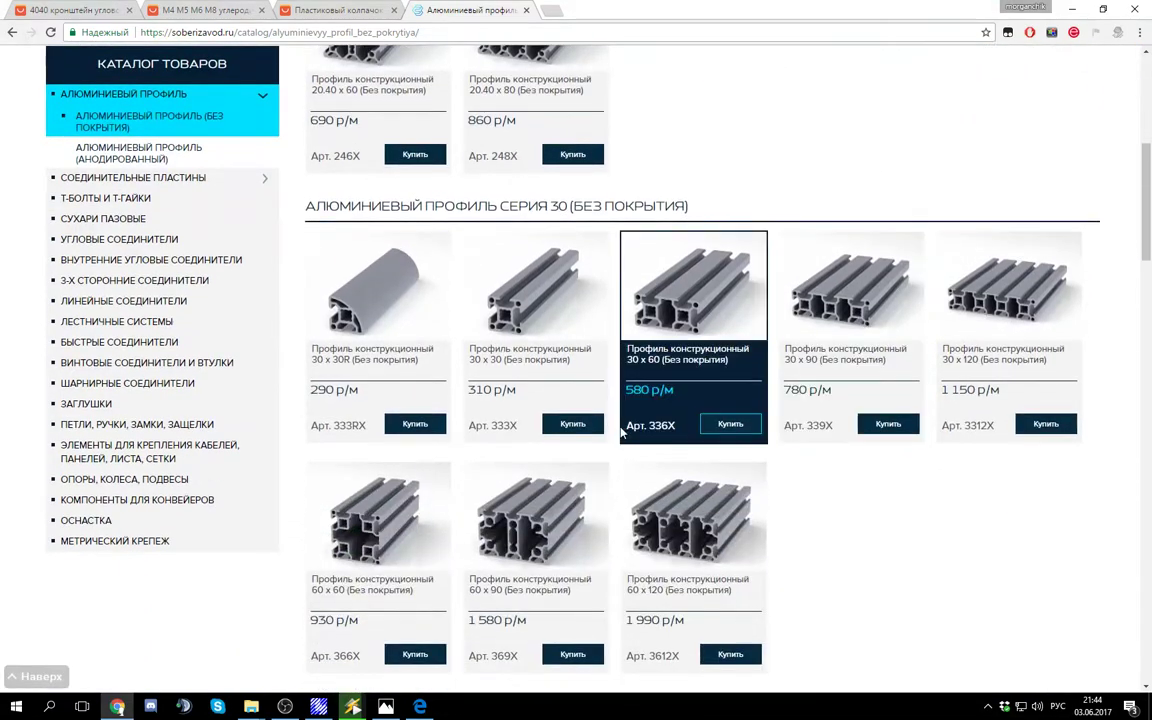
pyautogui.scroll(-9, 478, 342)
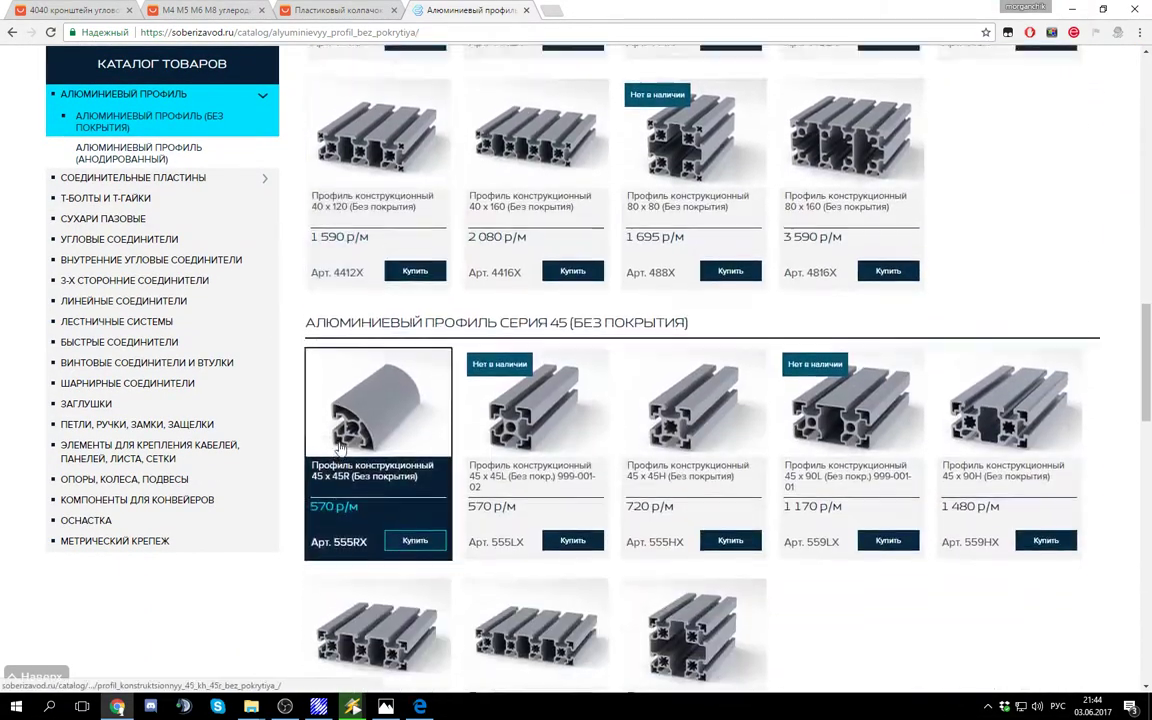
pyautogui.scroll(3, 340, 450)
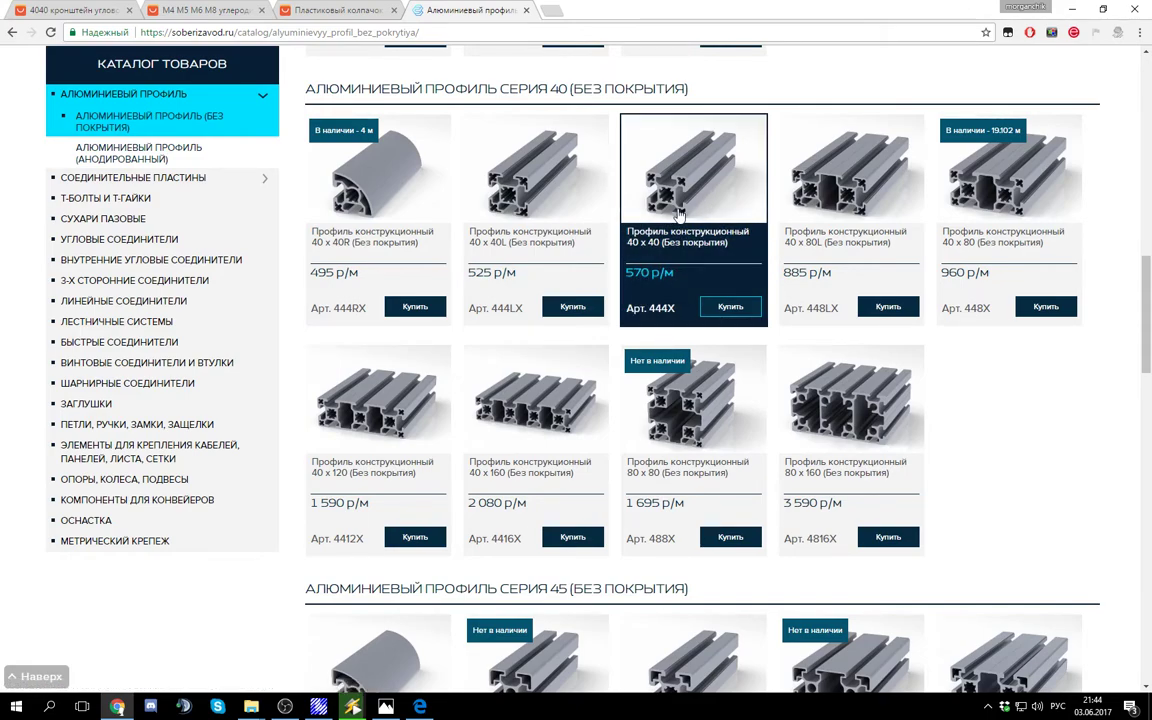
pyautogui.click(728, 308)
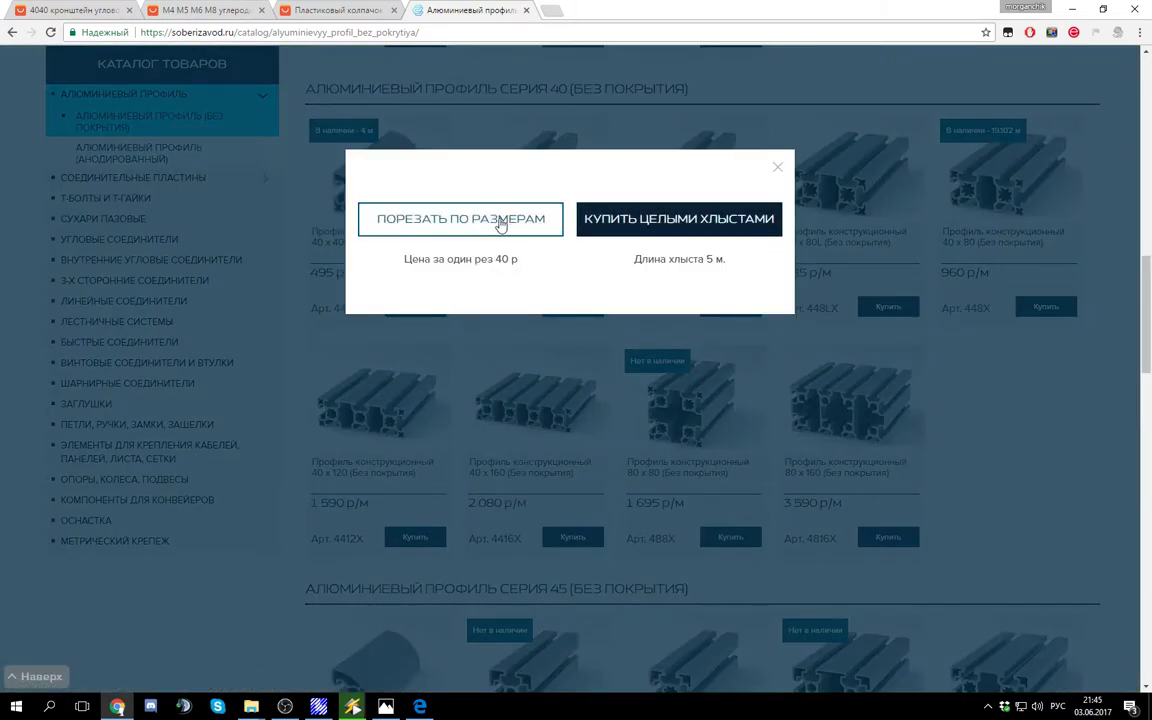
pyautogui.click(476, 220)
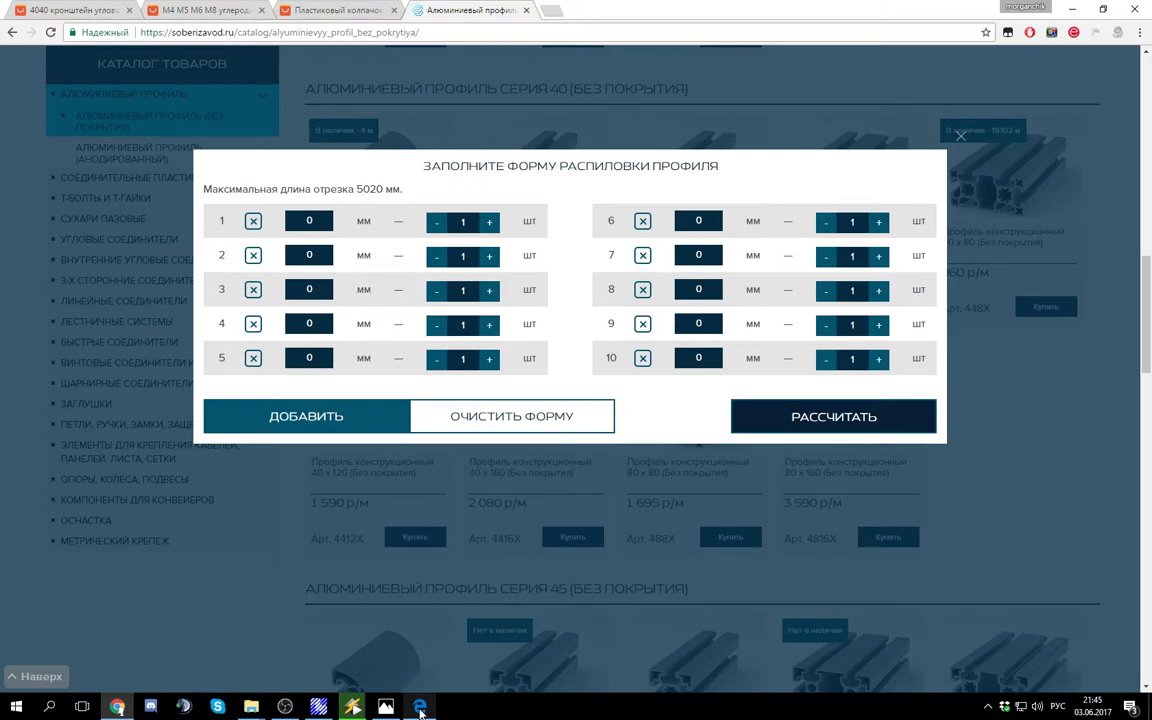
# Step: Consult position 6 in Проект.pdf and set the first cut row of the sawing form to 560 mm
pyautogui.click(118, 706)
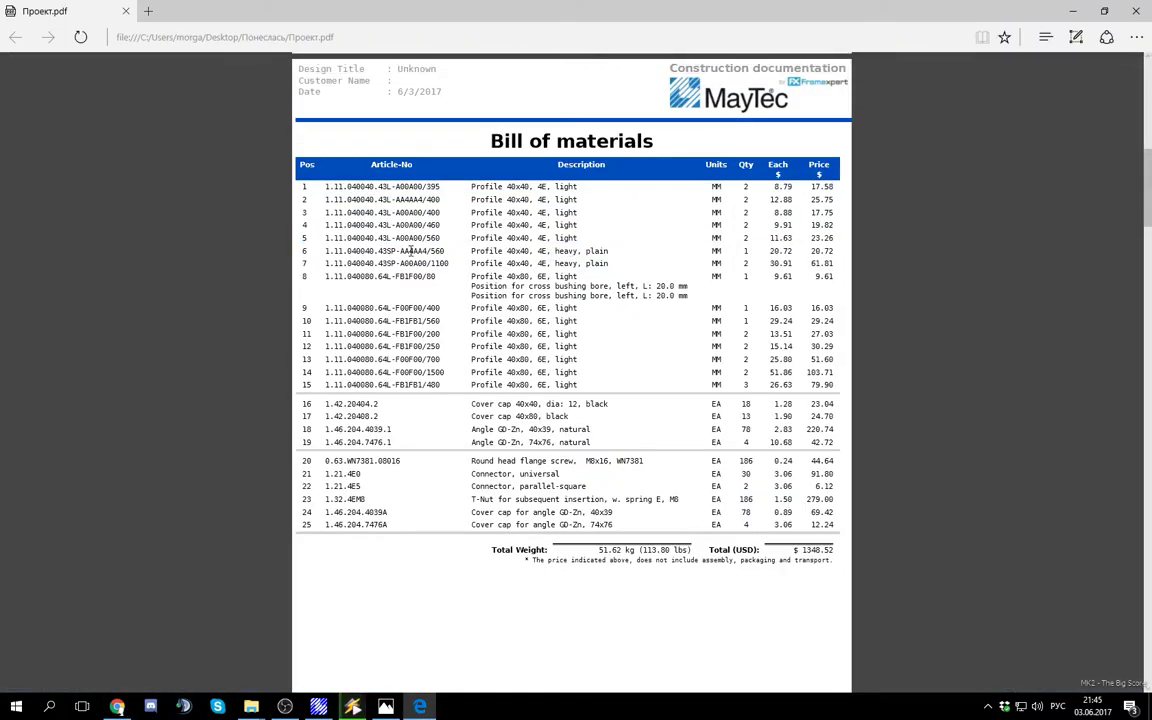
pyautogui.moveTo(410, 251); pyautogui.dragTo(726, 253)
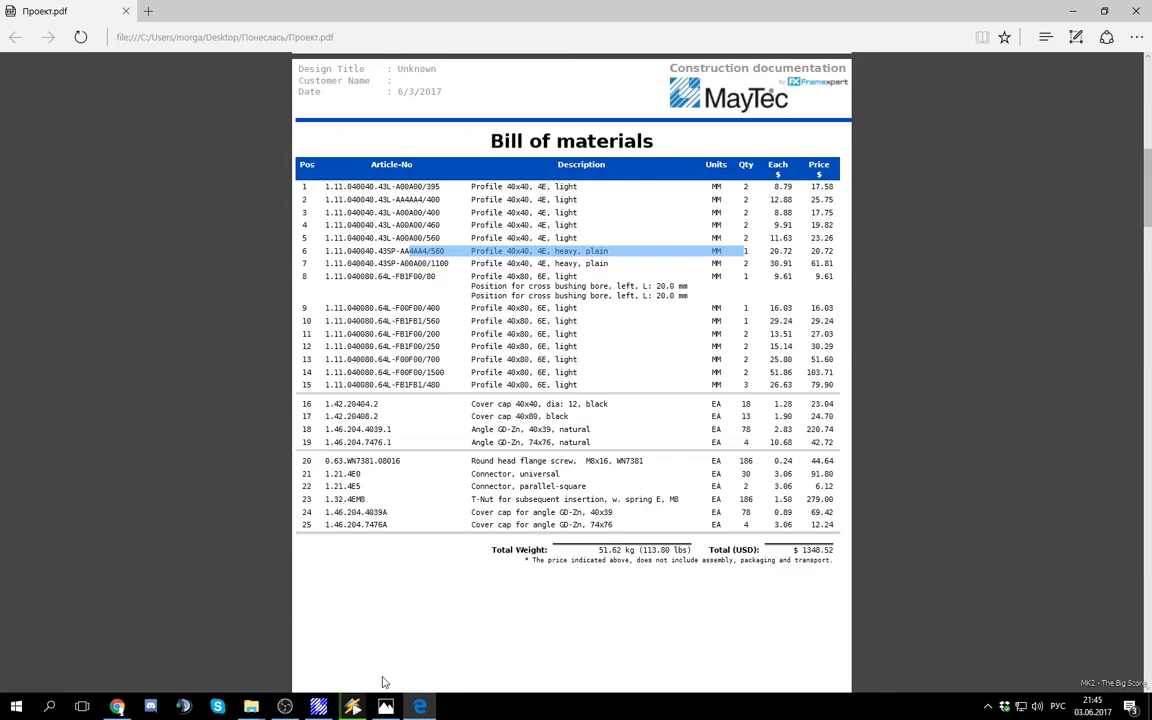
pyautogui.click(118, 706)
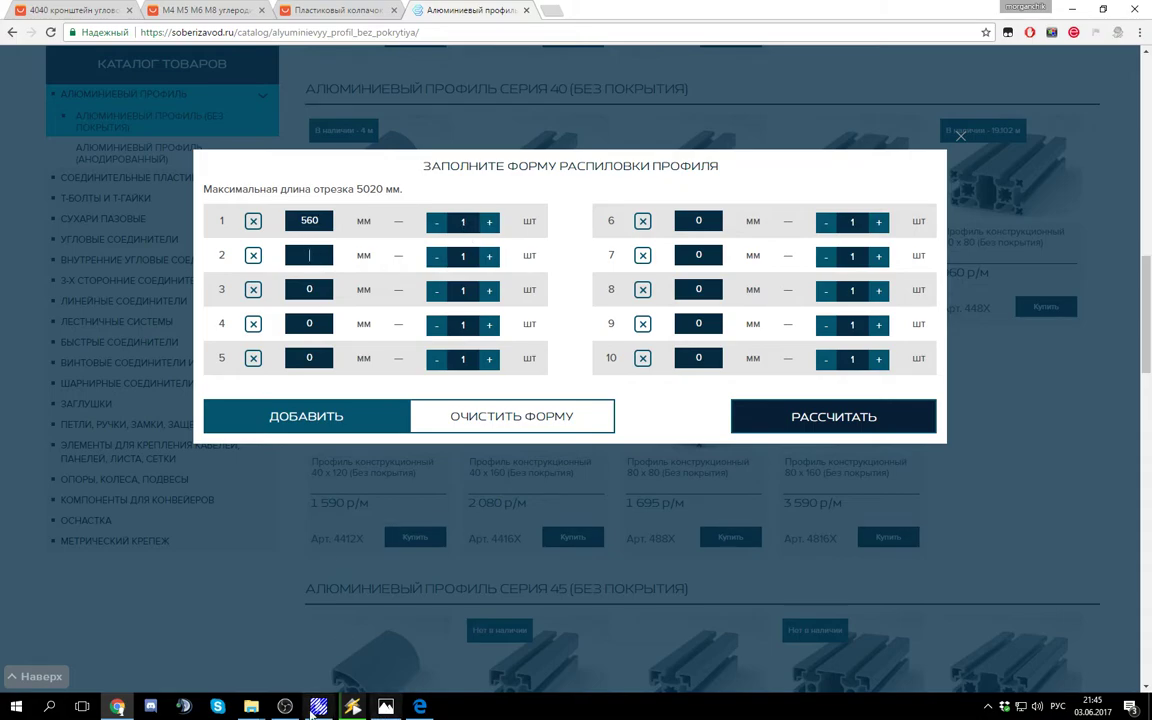
# Step: Consult position 7 in Проект.pdf and set the second cut row of the sawing form to 1100 mm, quantity 2
pyautogui.click(419, 706)
pyautogui.moveTo(413, 263); pyautogui.dragTo(448, 264)
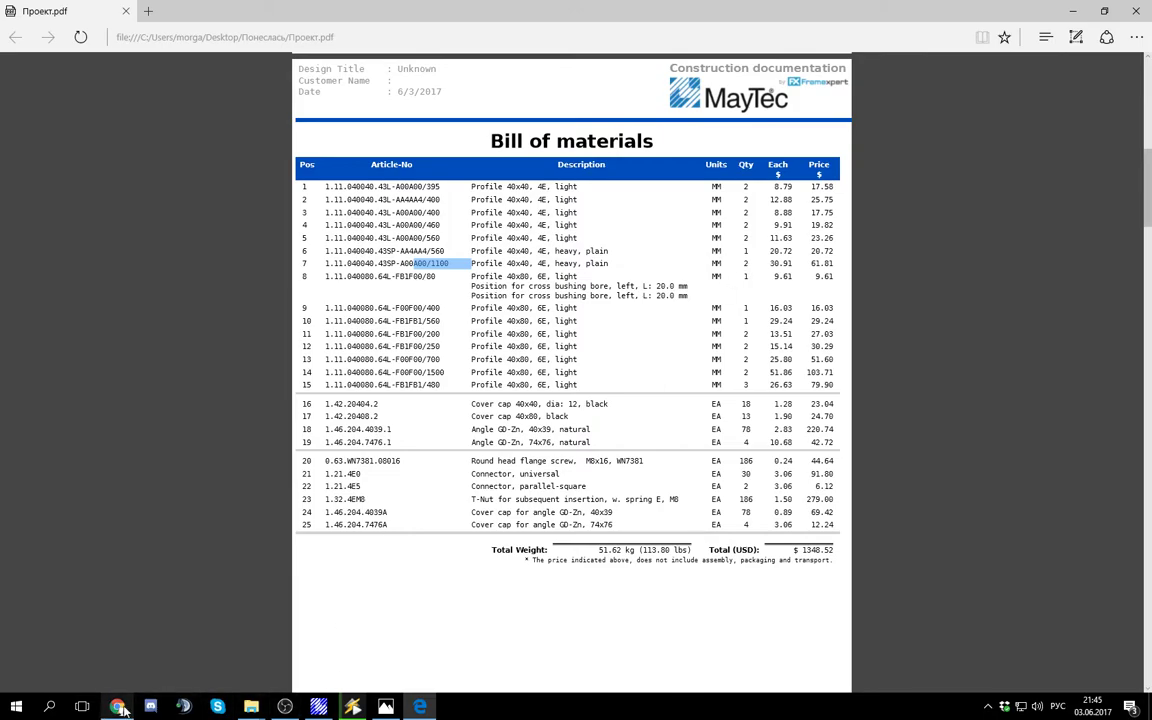
pyautogui.moveTo(118, 707)
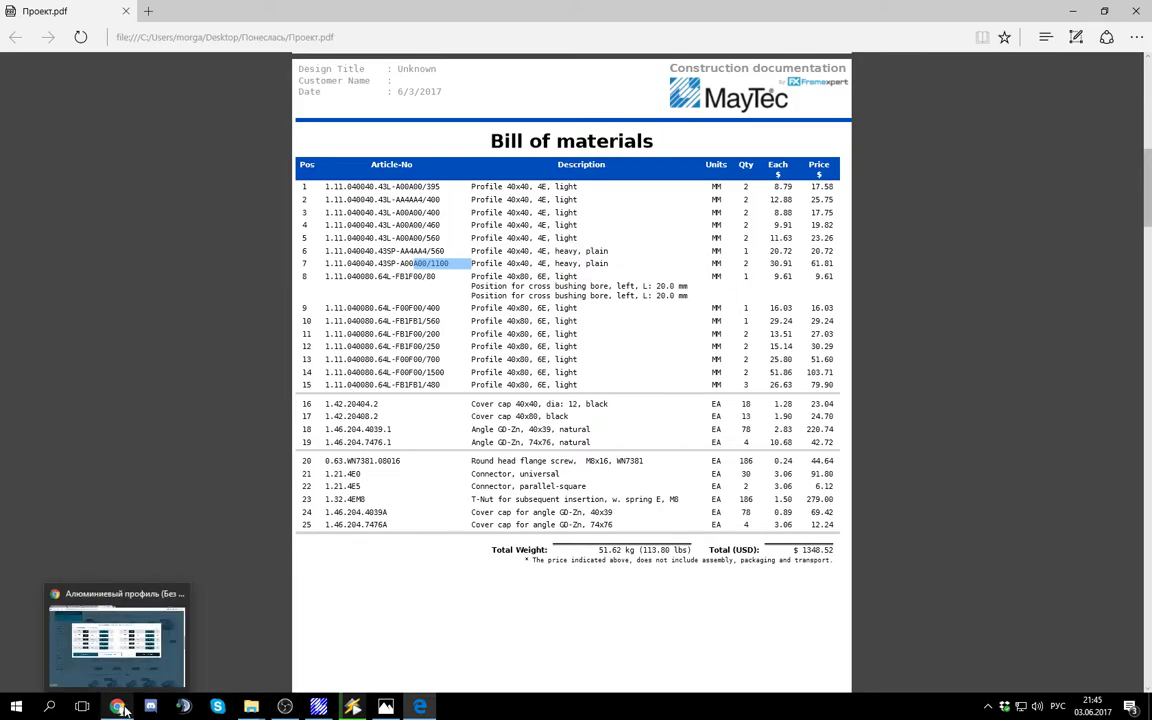
pyautogui.click(118, 707)
pyautogui.write('1100')
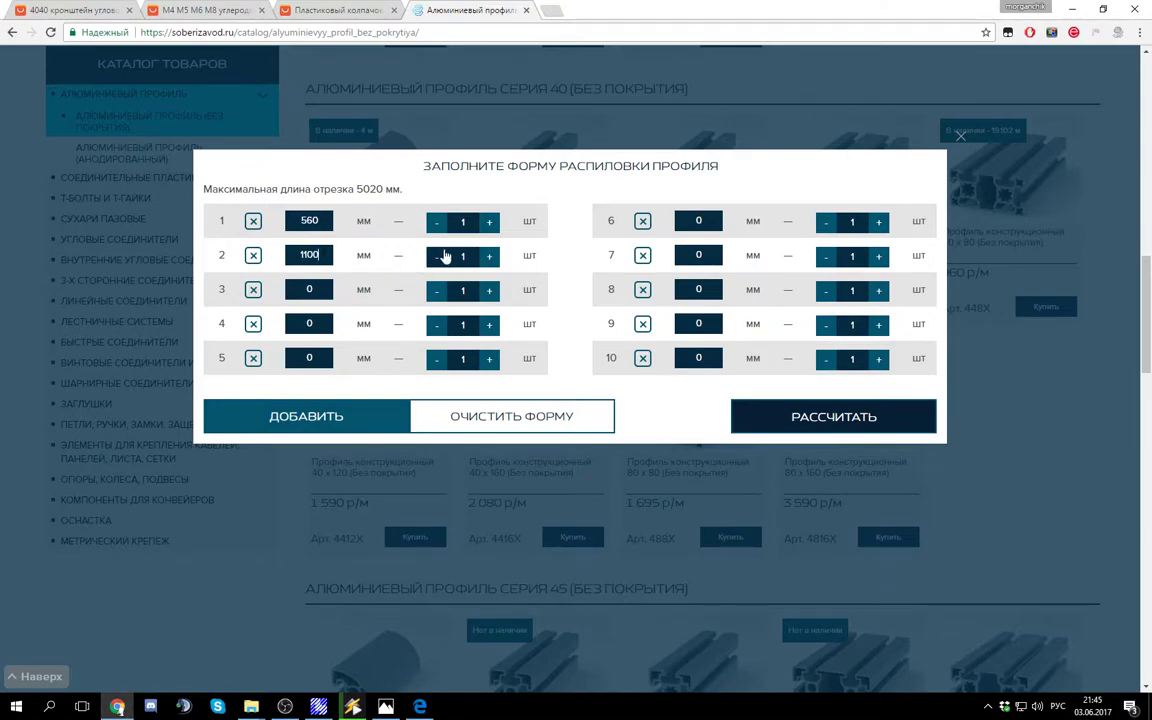
pyautogui.click(489, 256)
# Step: Recheck the profile type of positions 6 and 7 in Проект.pdf and return to the sawing form
pyautogui.click(421, 707)
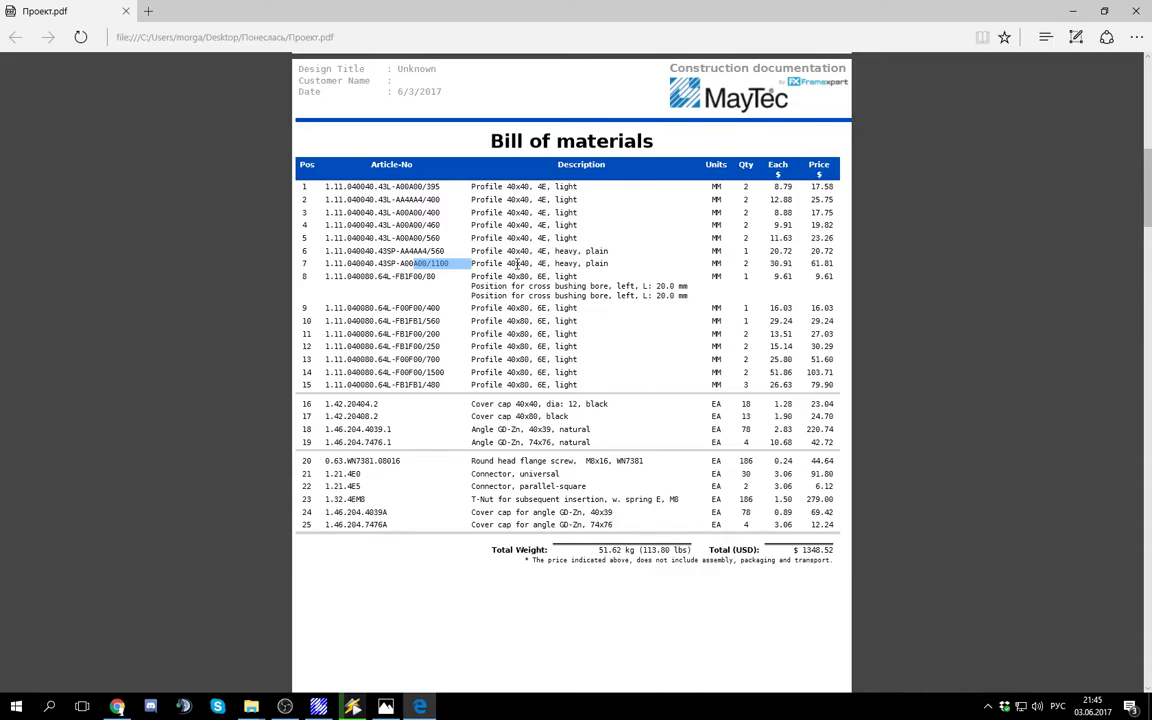
pyautogui.moveTo(499, 251); pyautogui.dragTo(579, 261)
pyautogui.click(571, 259)
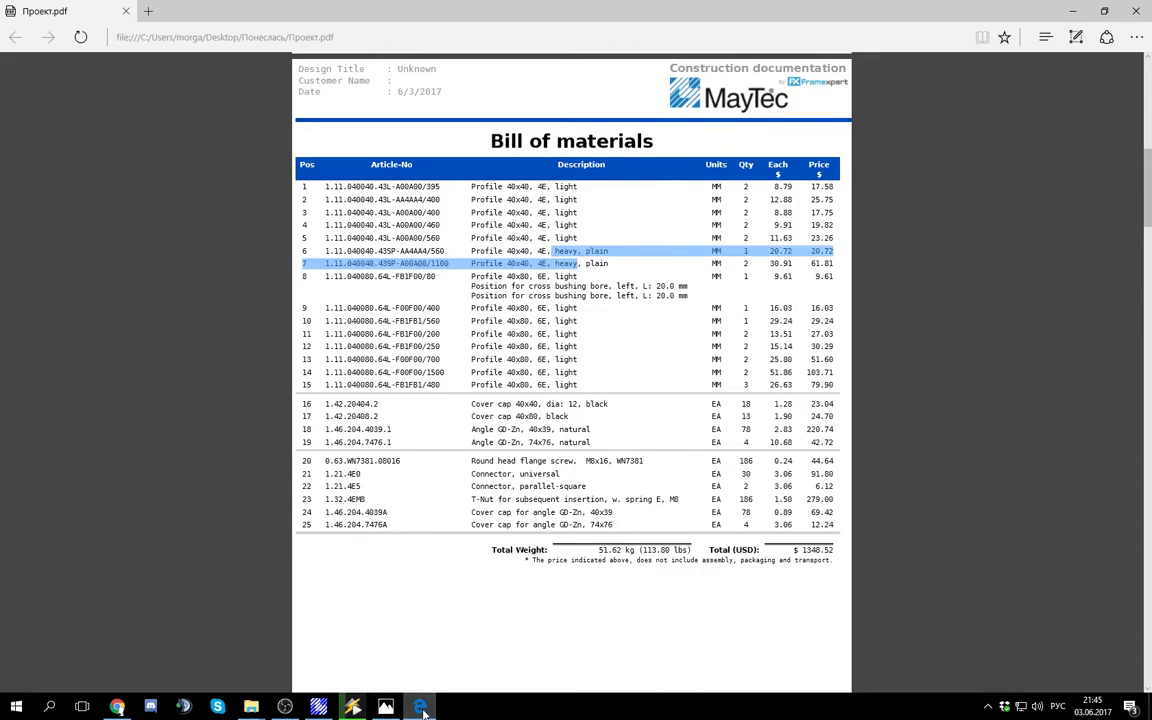
pyautogui.hotkey('alt', 'Tab')
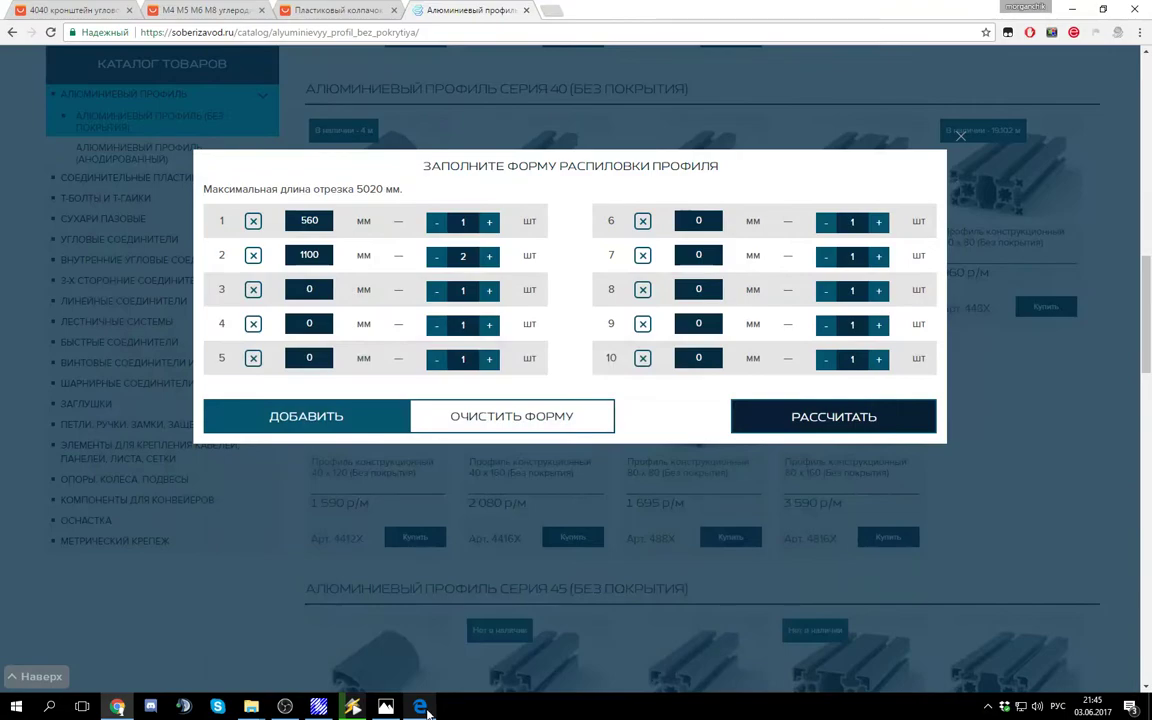
# Step: Calculate the cutting map for the 444X profile, add the cut profile to the order and return to the catalogue
pyautogui.click(334, 417)
pyautogui.click(830, 598)
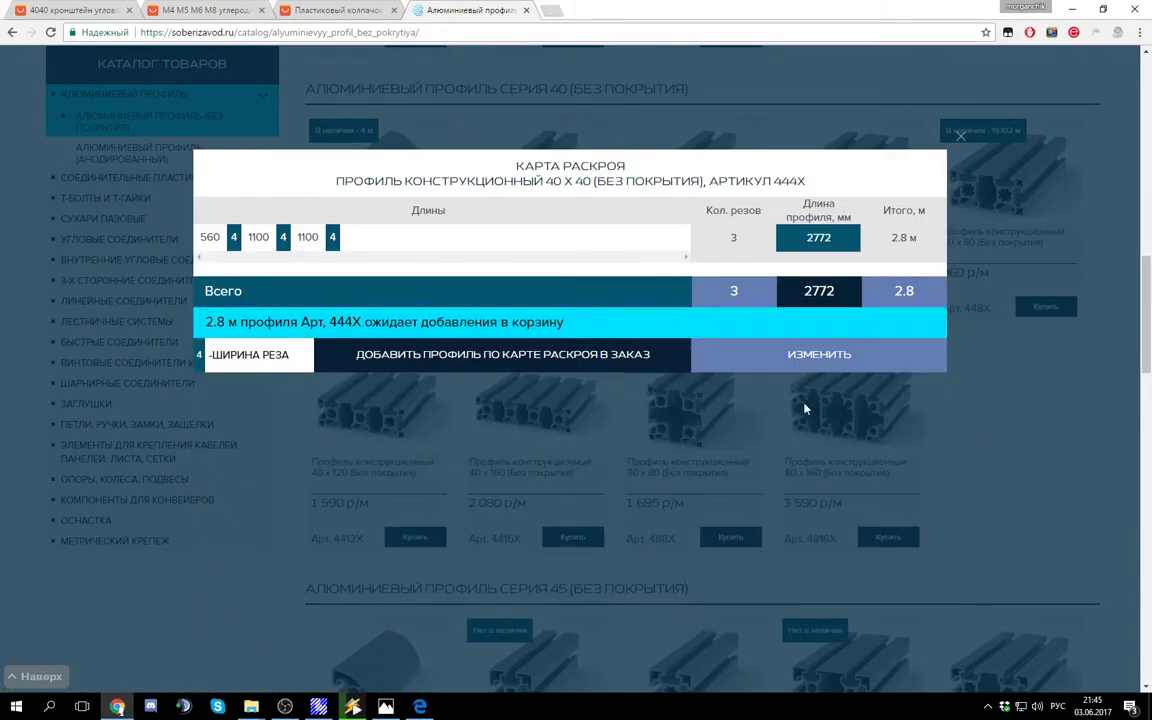
pyautogui.click(427, 356)
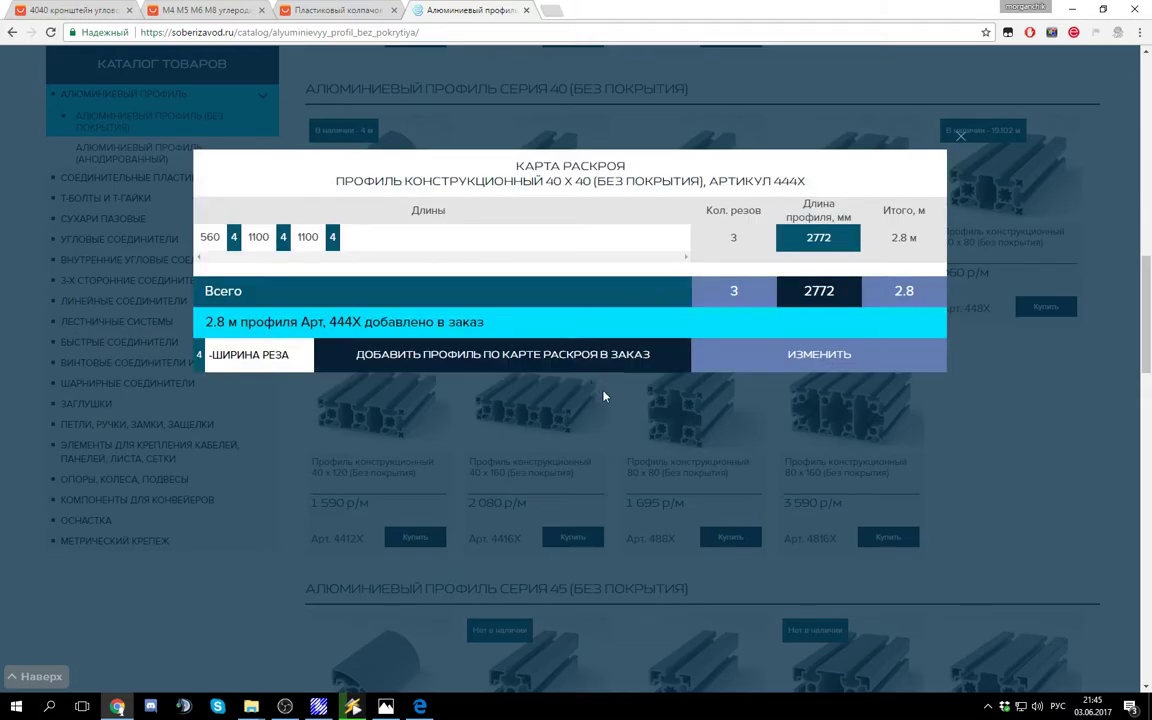
pyautogui.click(959, 137)
pyautogui.scroll(10, 995, 149)
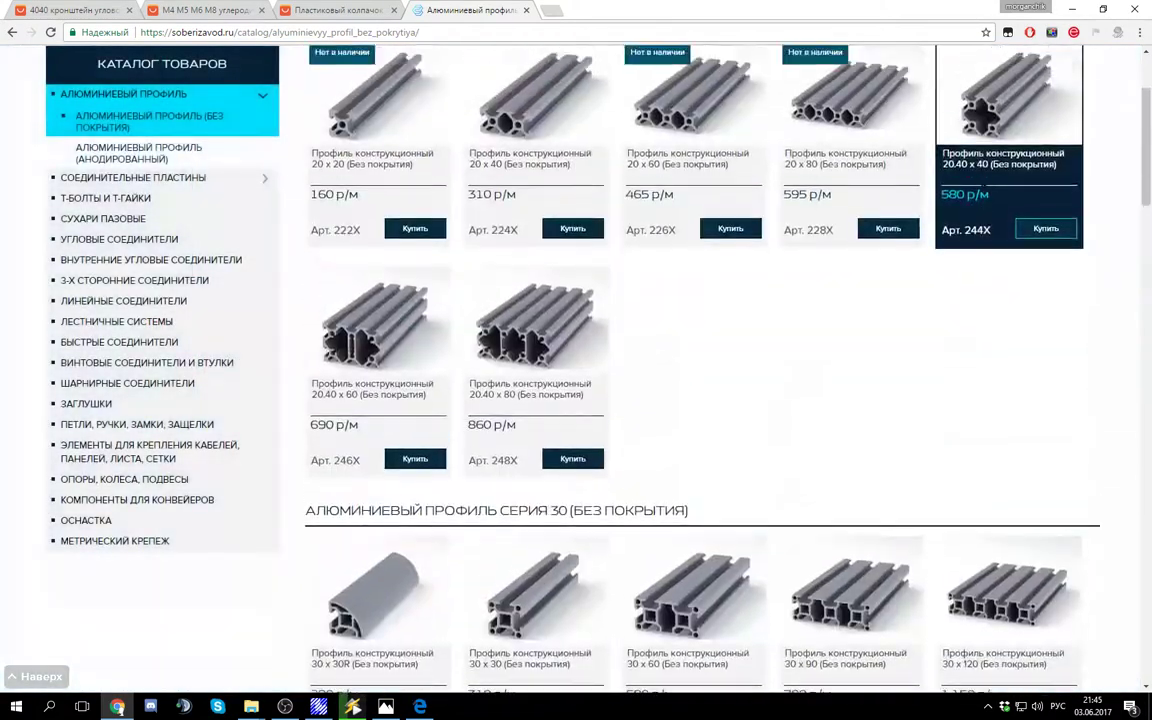
pyautogui.scroll(-6, 995, 105)
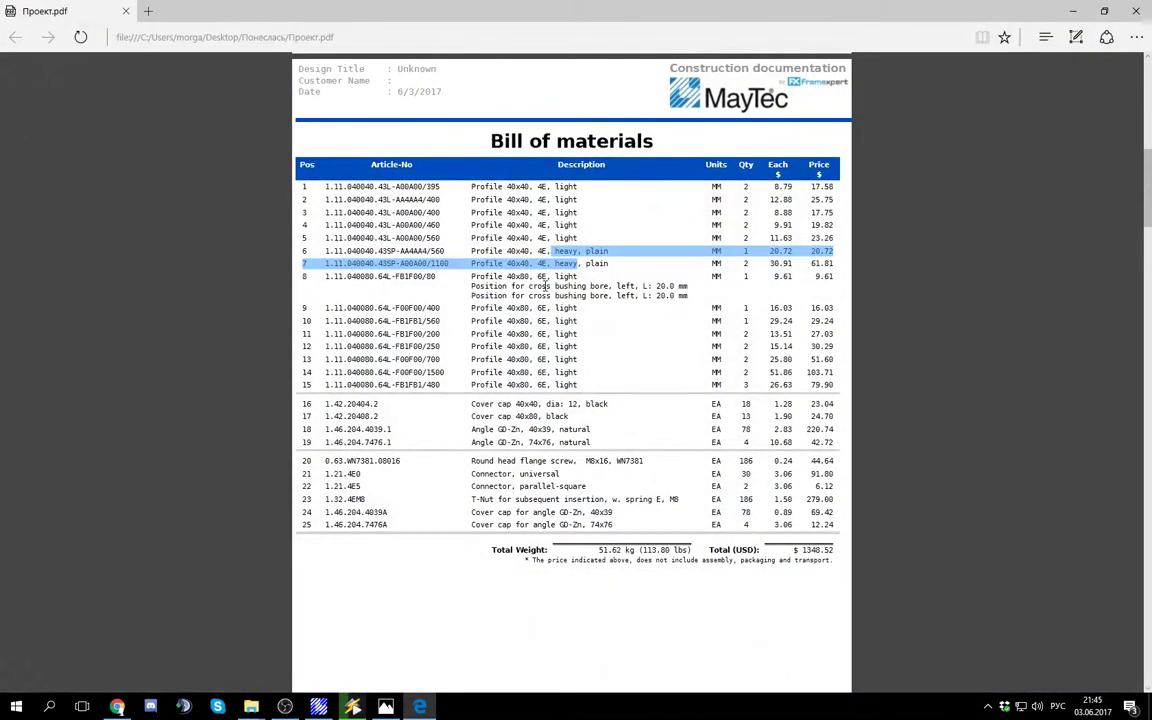
# Step: Examine the profile type, length and quantity of position 8 in the bill of materials in Проект.pdf
pyautogui.click(490, 257)
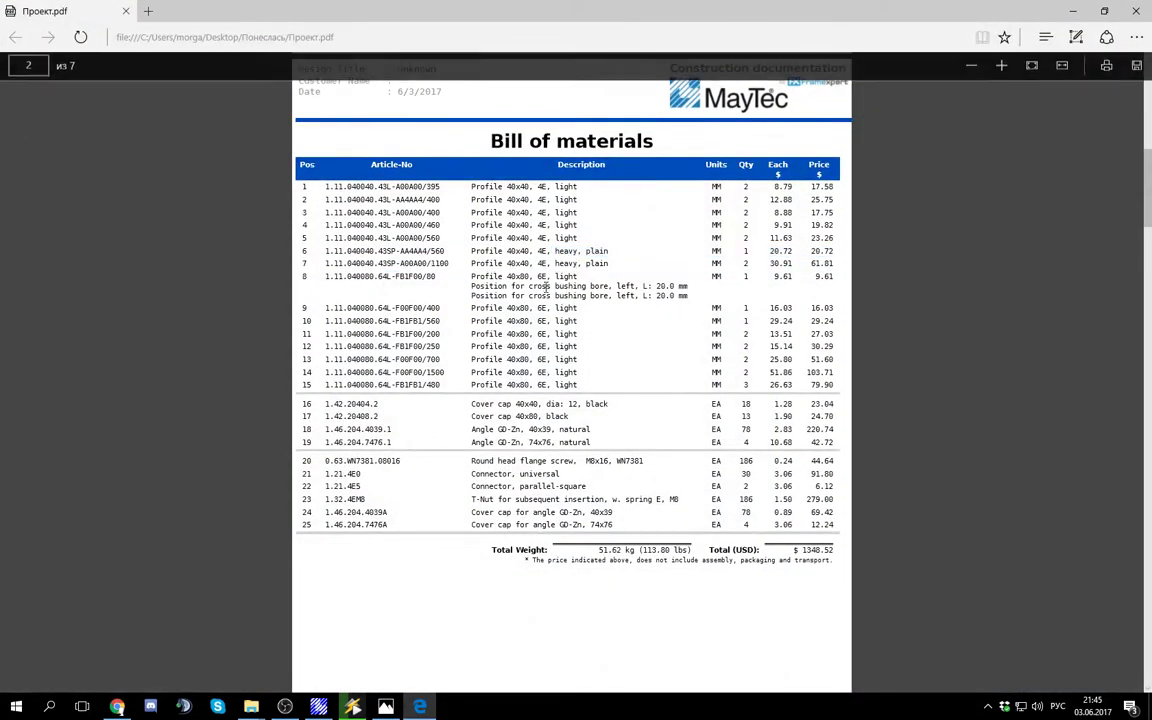
pyautogui.moveTo(490, 275); pyautogui.dragTo(556, 276)
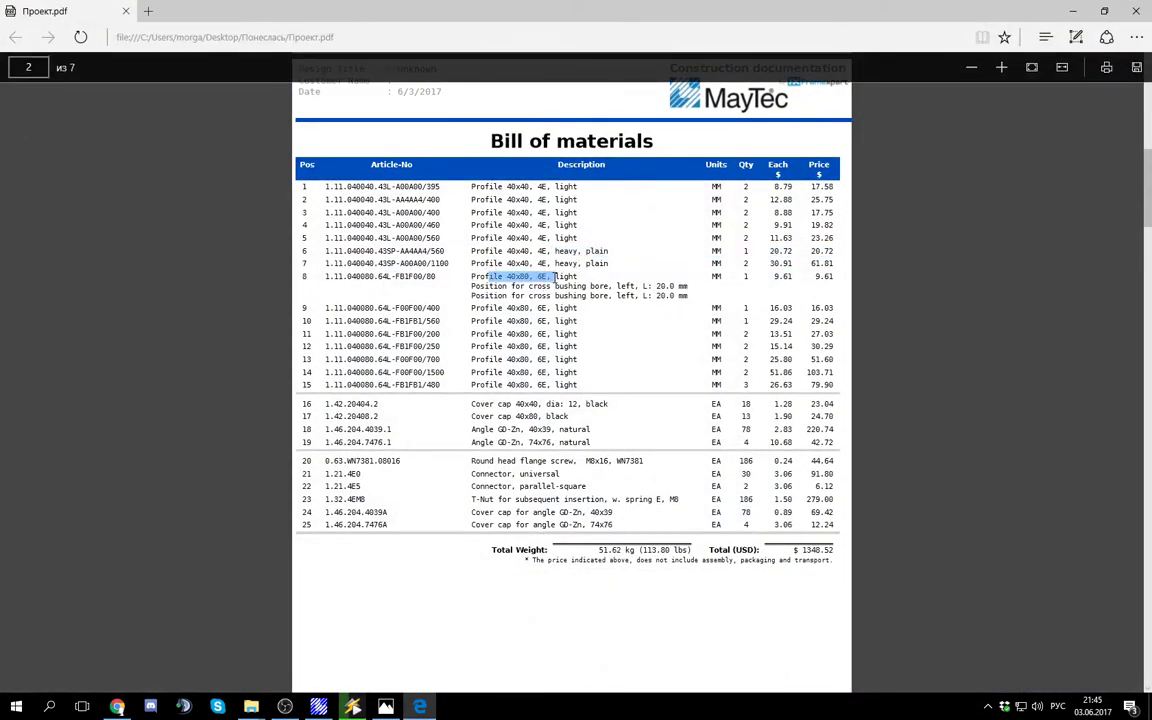
pyautogui.click(529, 280)
pyautogui.moveTo(396, 276); pyautogui.dragTo(718, 284)
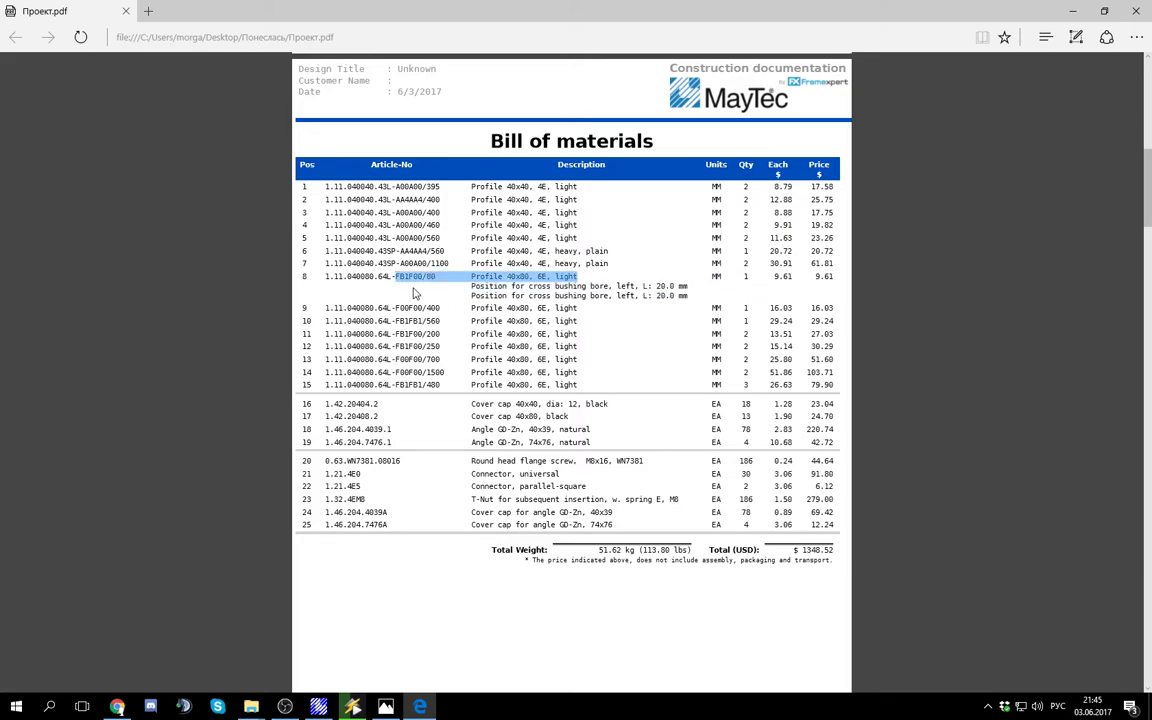
pyautogui.moveTo(414, 276); pyautogui.dragTo(435, 280)
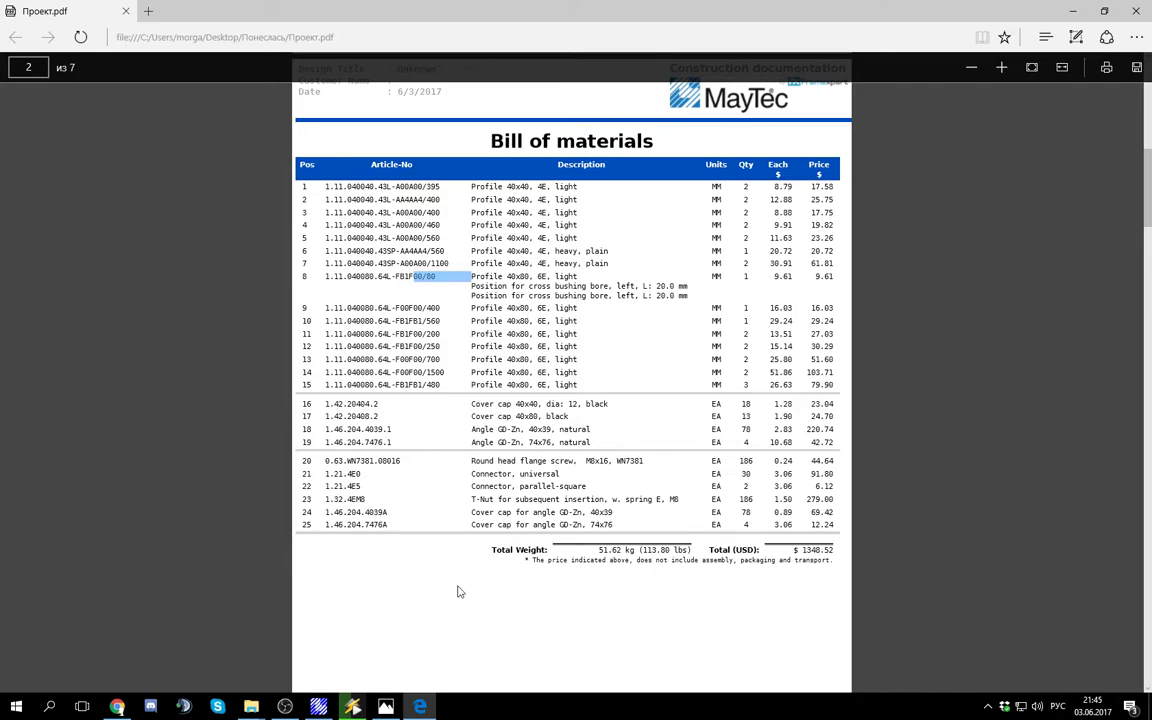
# Step: Switch to the _rig-1.scene model and examine the short capped profile beneath the rig's horizontal side beam
pyautogui.click(318, 706)
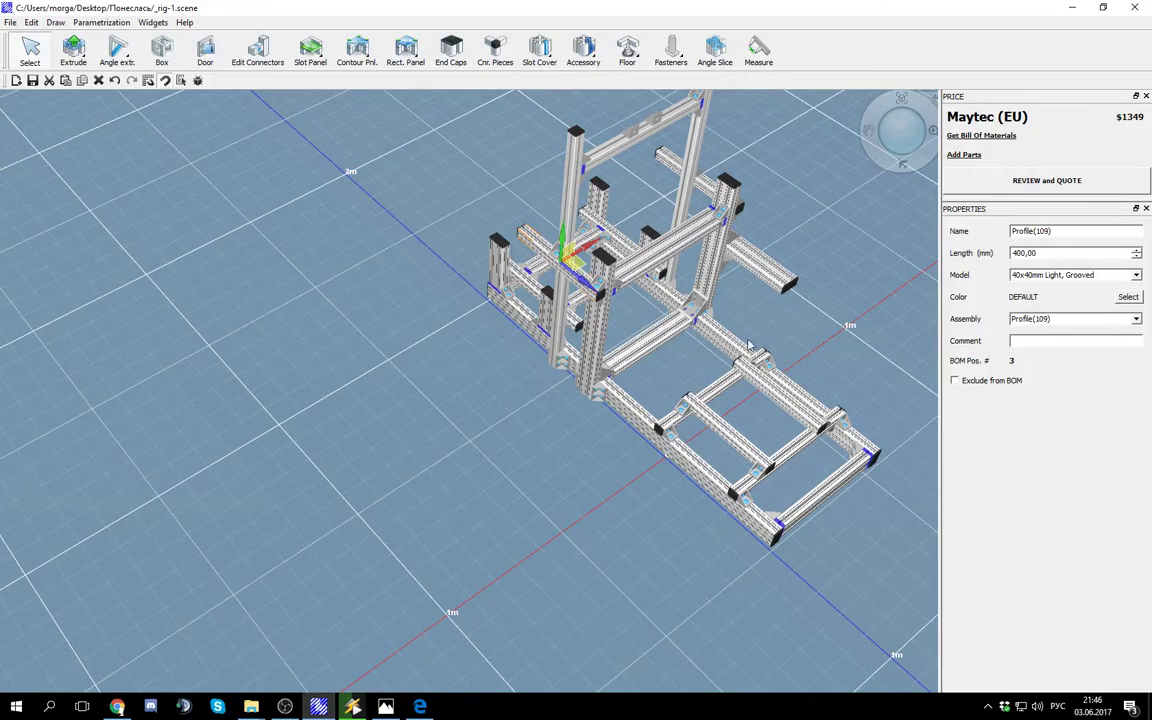
pyautogui.moveTo(797, 327); pyautogui.dragTo(329, 425)
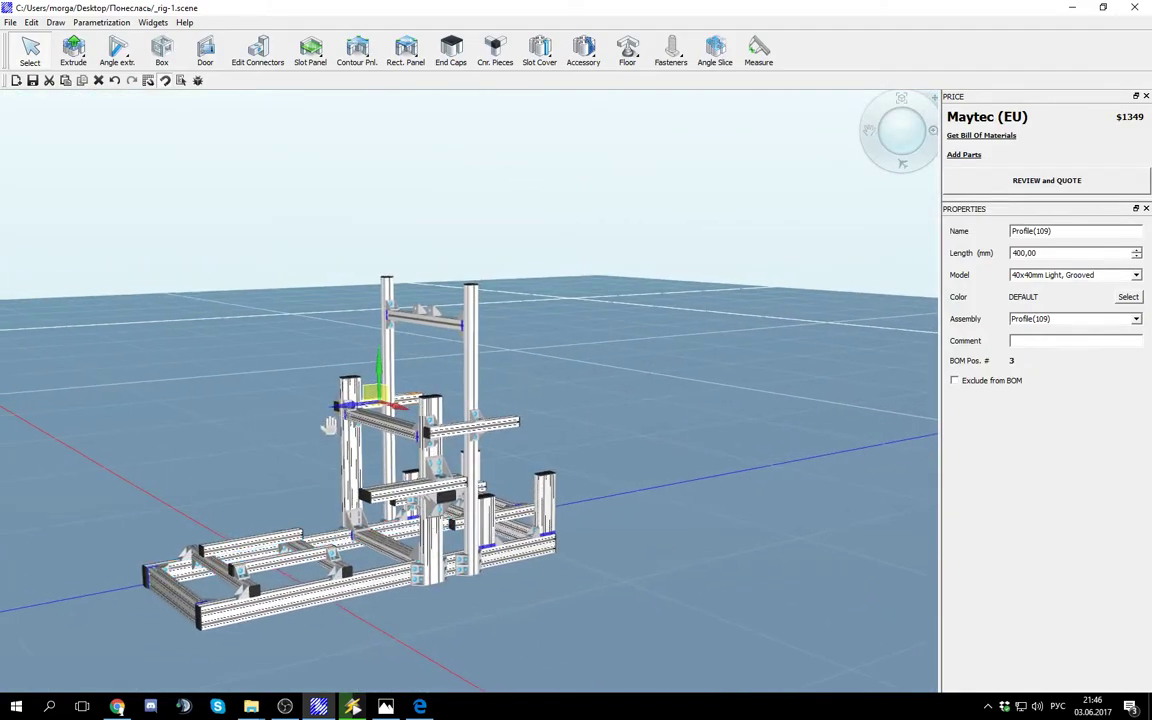
pyautogui.scroll(8, 475, 376)
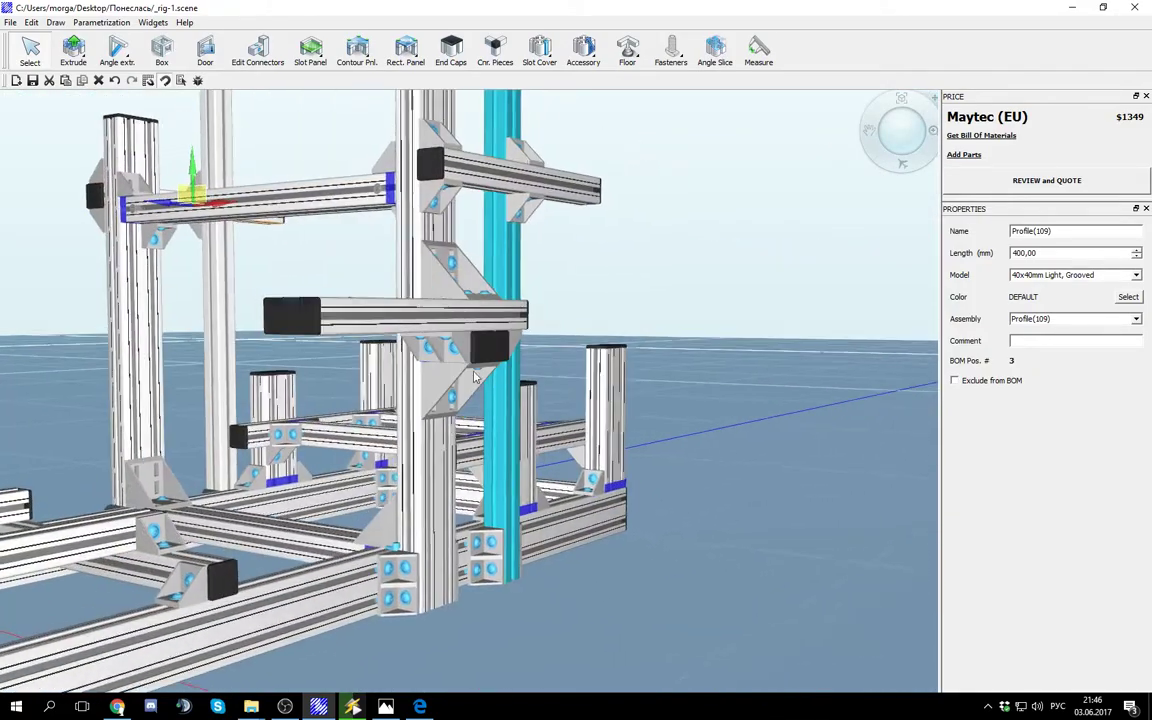
pyautogui.click(483, 342)
pyautogui.click(483, 342)
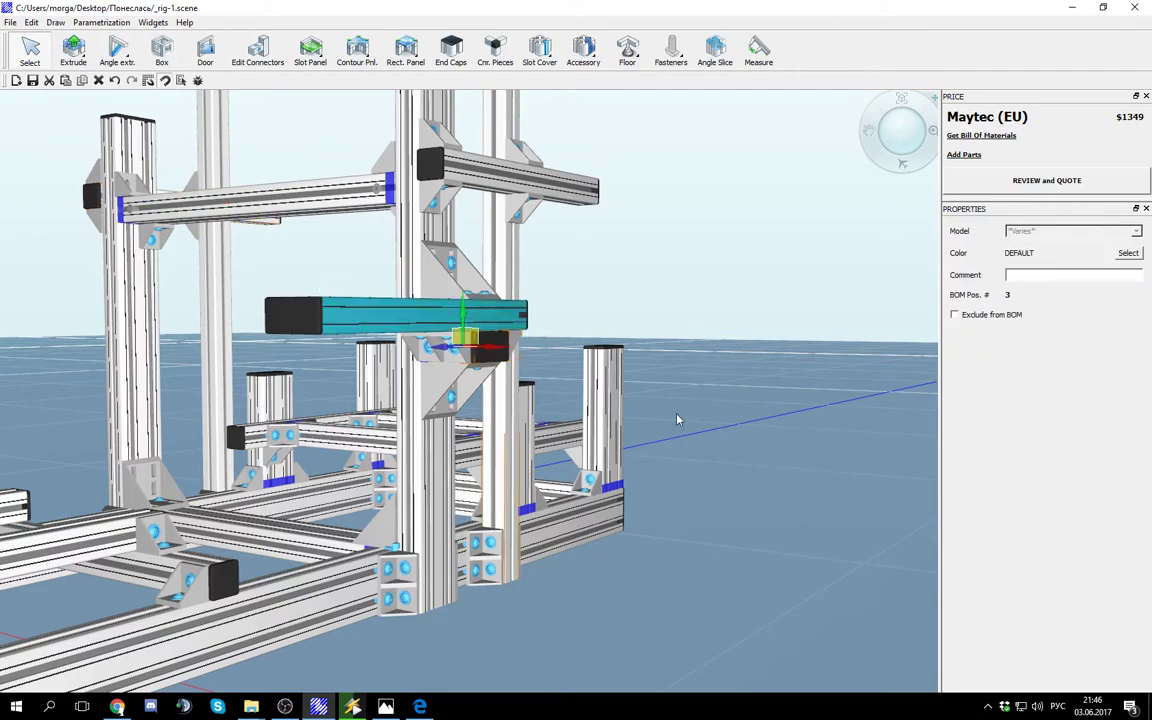
pyautogui.scroll(10, 690, 290)
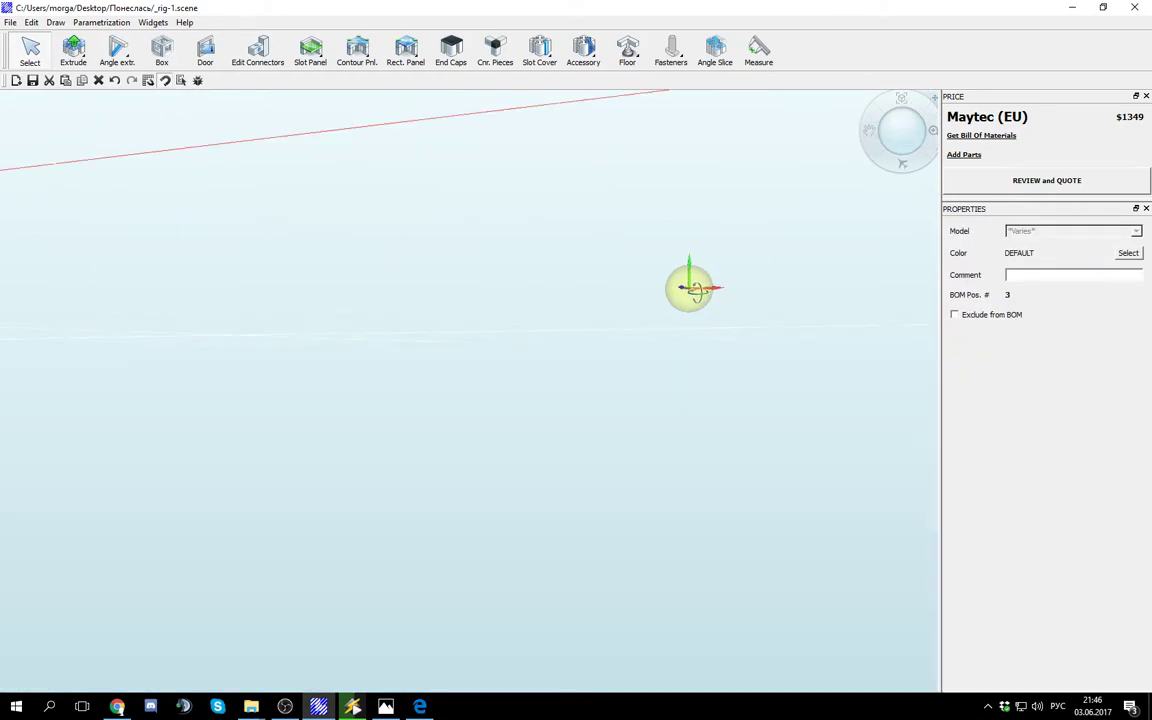
pyautogui.scroll(-4, 700, 290)
pyautogui.scroll(-5, 715, 280)
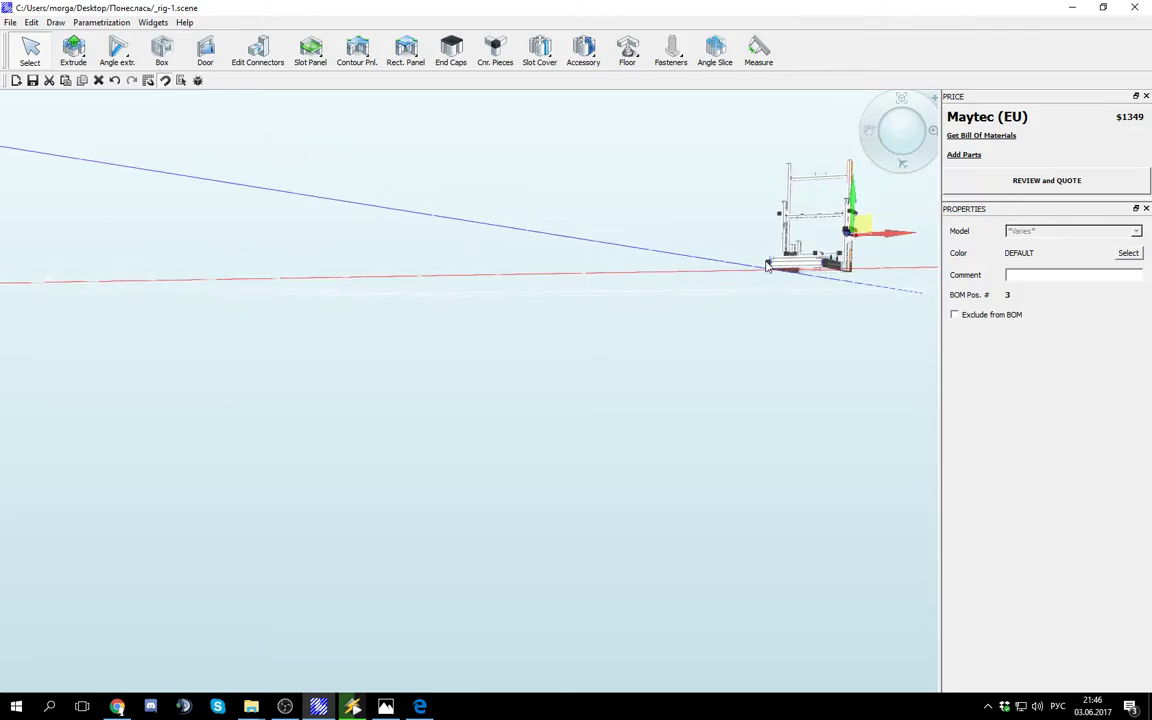
pyautogui.moveTo(630, 312); pyautogui.dragTo(463, 404)
pyautogui.scroll(10, 557, 384)
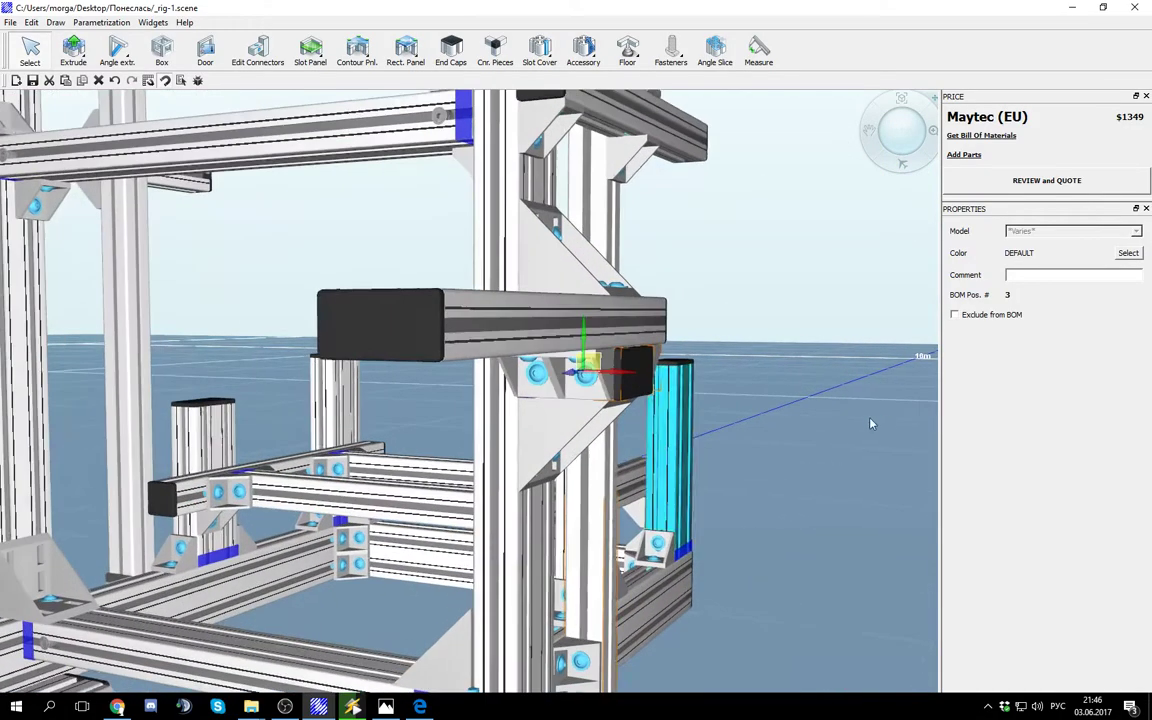
pyautogui.click(870, 424)
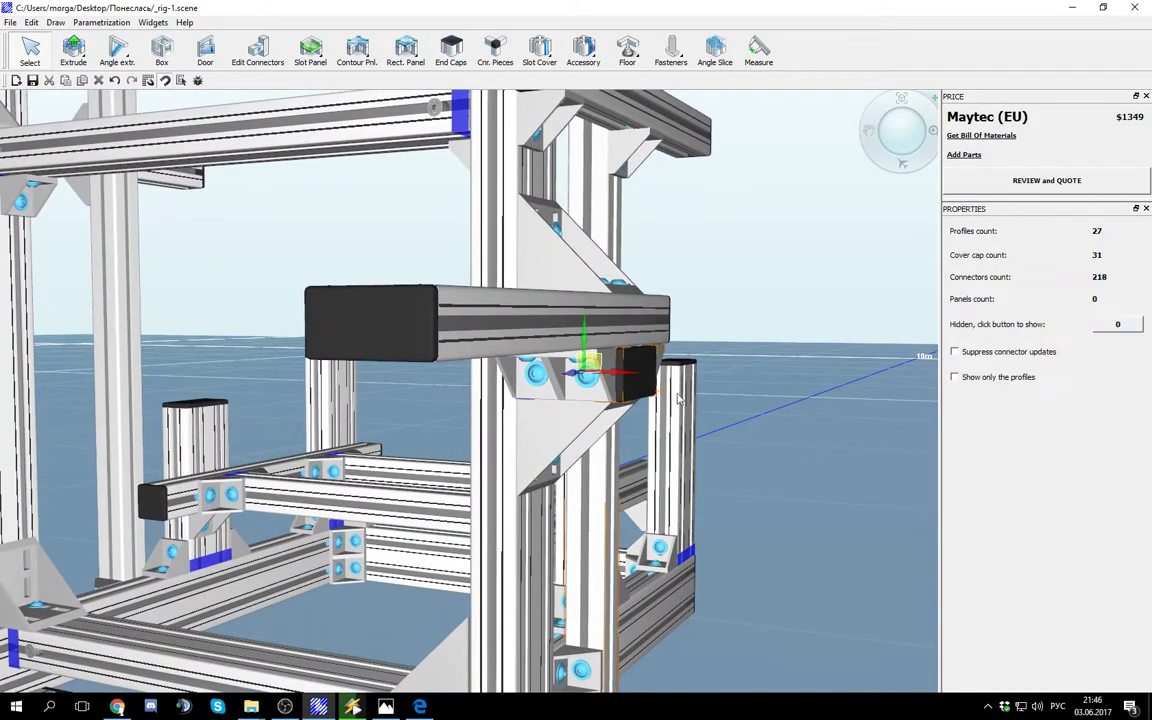
# Step: Inspect the end cap and angle bracket on the short profile beneath the side beam, and view the whole rig
pyautogui.click(629, 375)
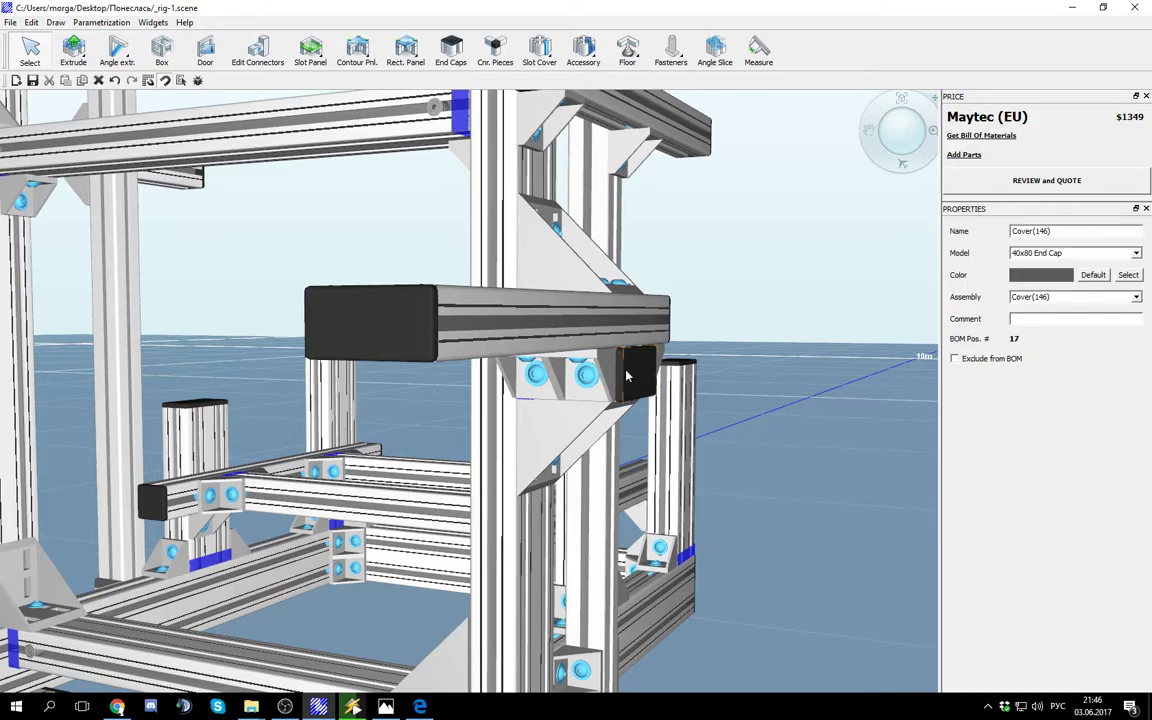
pyautogui.click(759, 325)
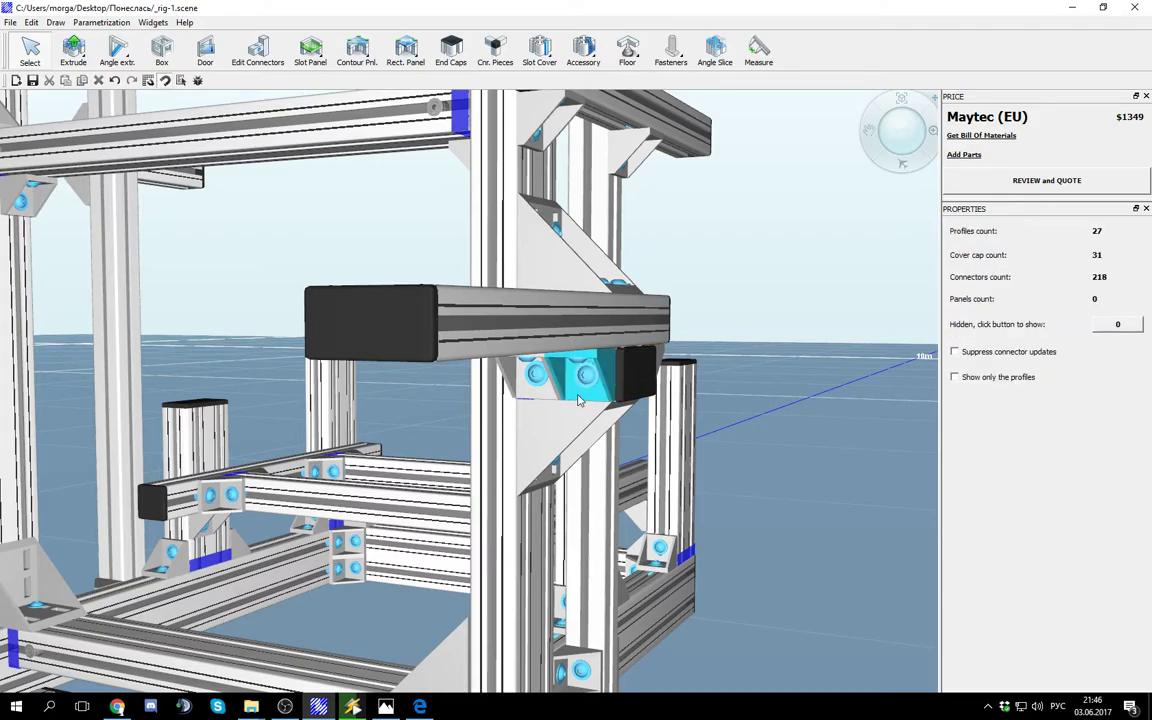
pyautogui.scroll(-10, 633, 378)
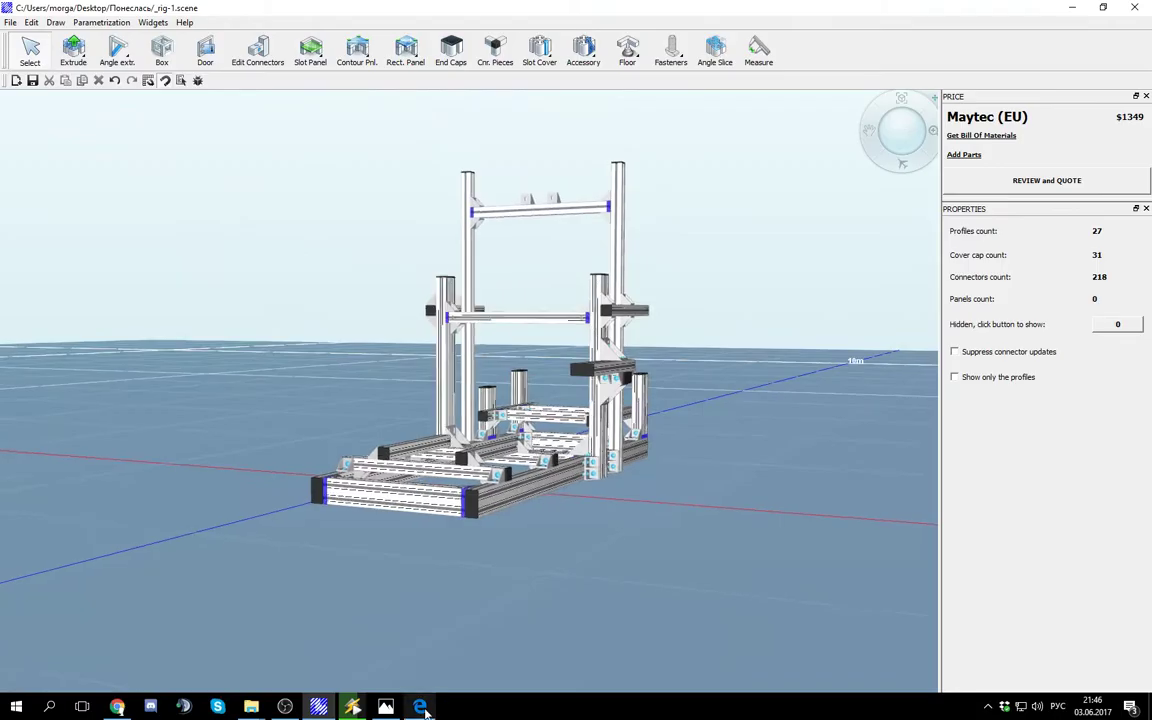
# Step: Return to the soberizavod.ru catalogue and open the cut-to-size sawing form for the 40 x 80L profile, article 448LX
pyautogui.click(420, 707)
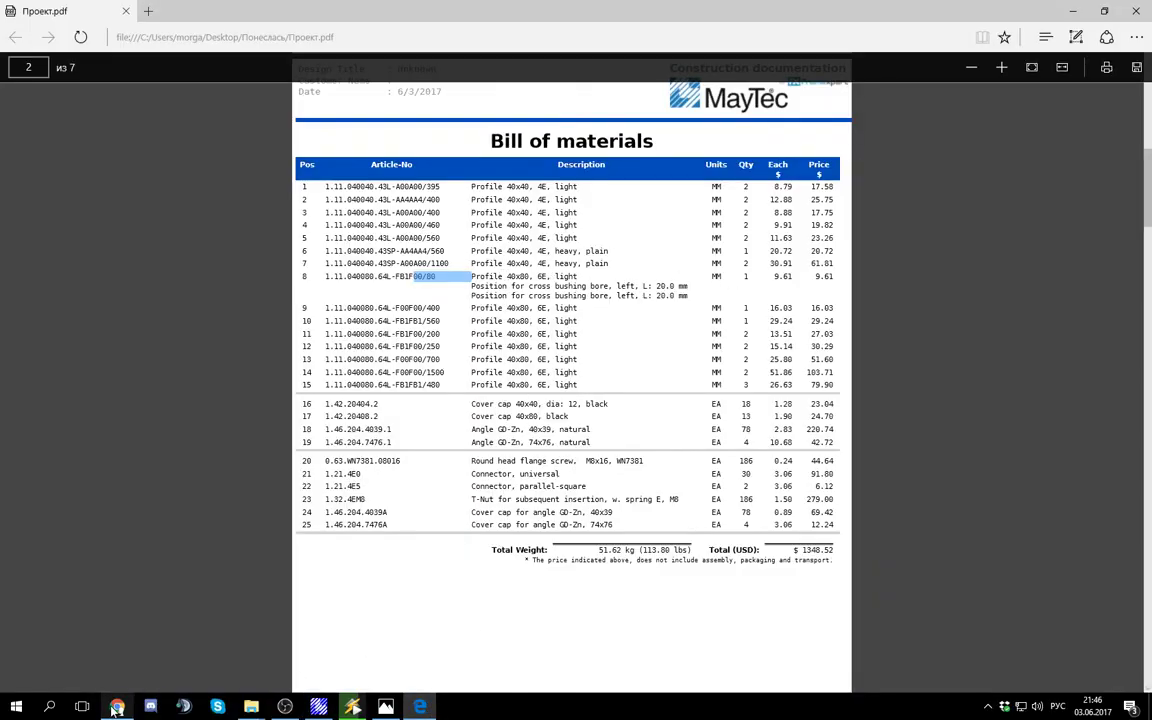
pyautogui.click(103, 636)
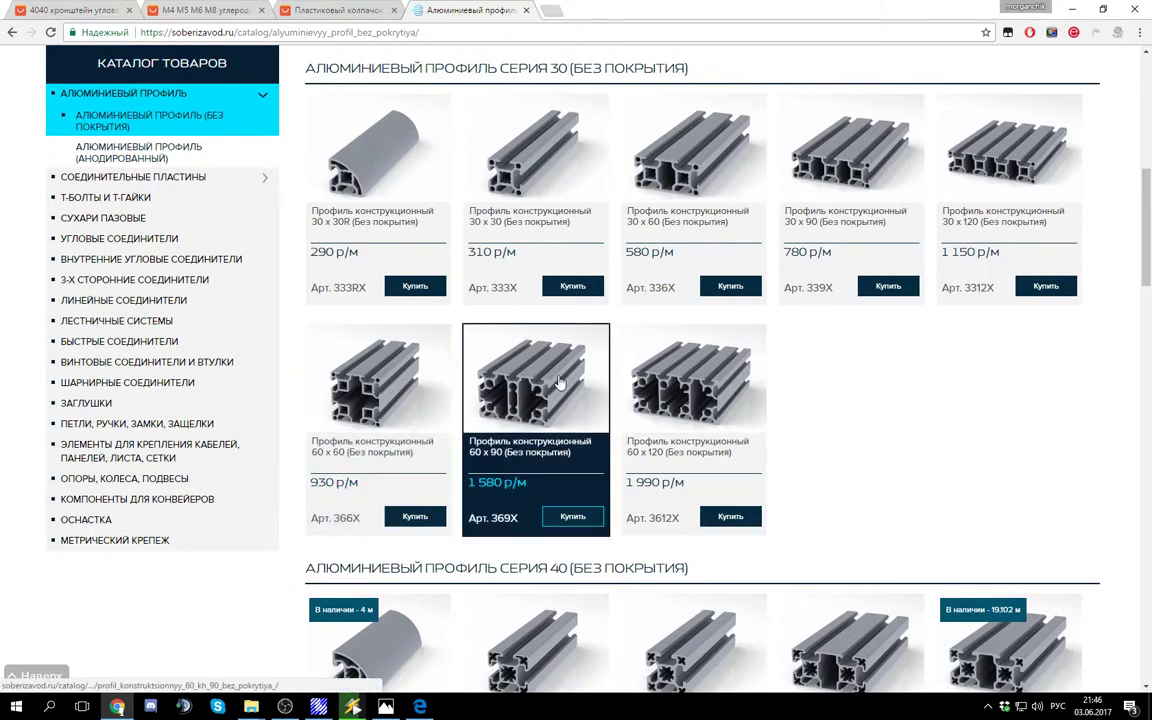
pyautogui.scroll(-4, 560, 383)
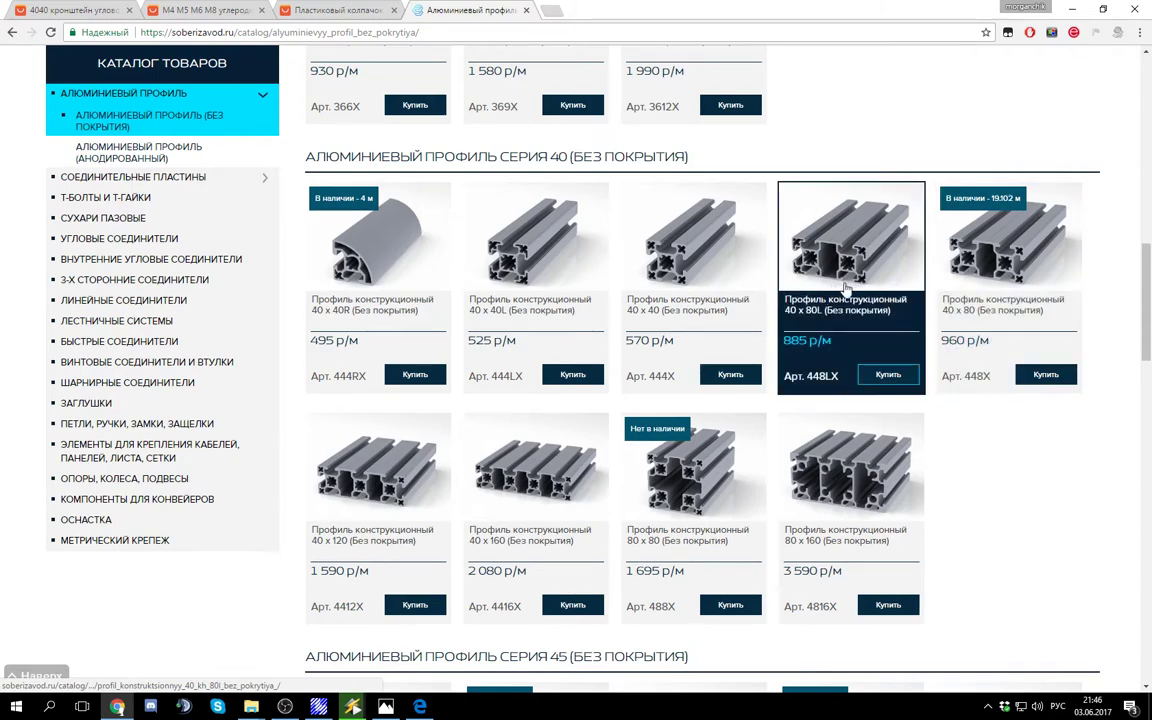
pyautogui.click(888, 374)
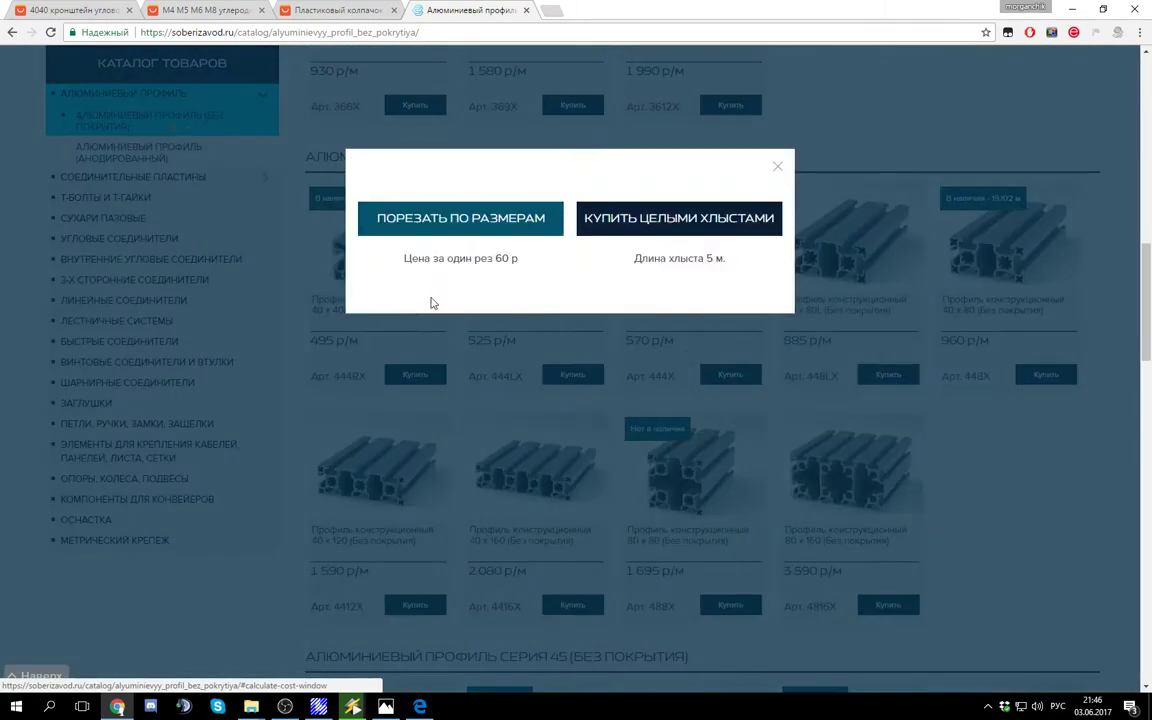
pyautogui.click(476, 232)
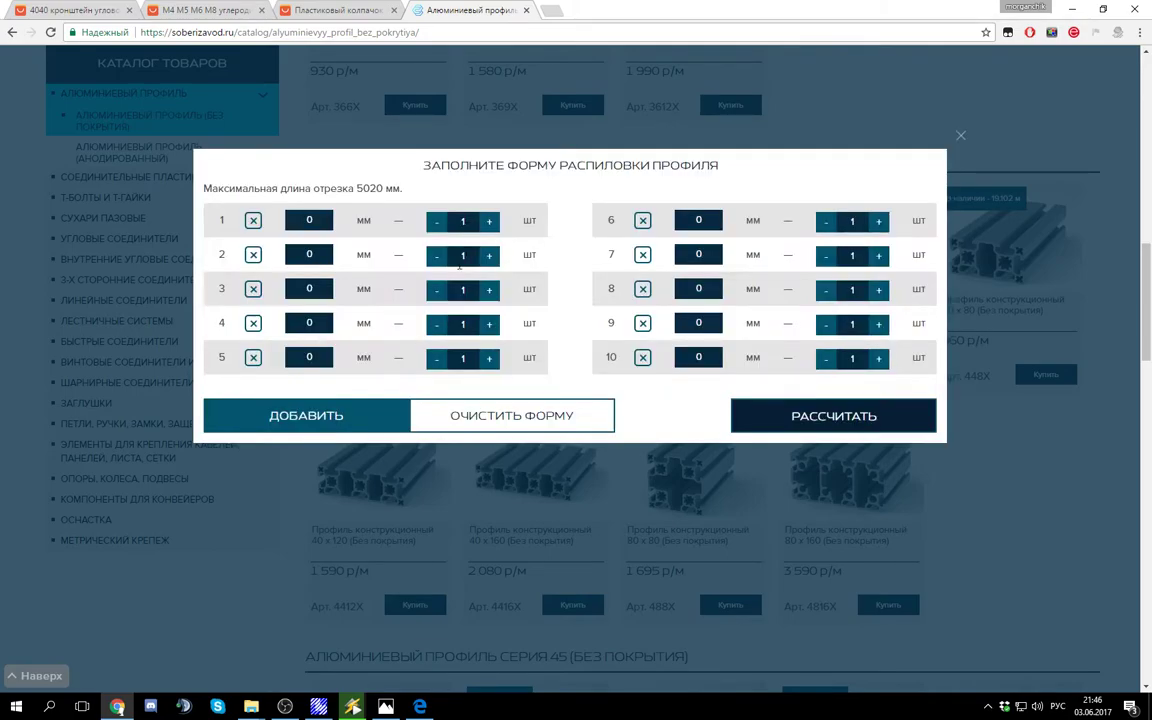
# Step: Recheck position 8 in Проект.pdf and enter 80 mm as the first cut length in the sawing form
pyautogui.hotkey('alt', 'Tab')
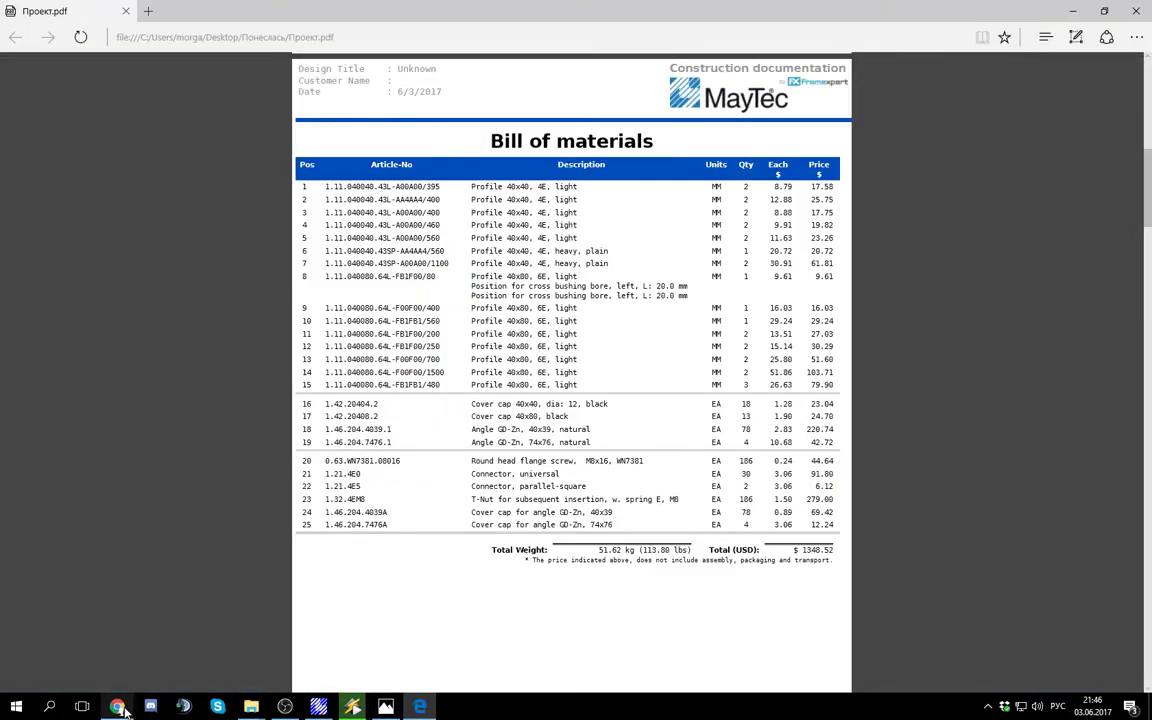
pyautogui.click(118, 707)
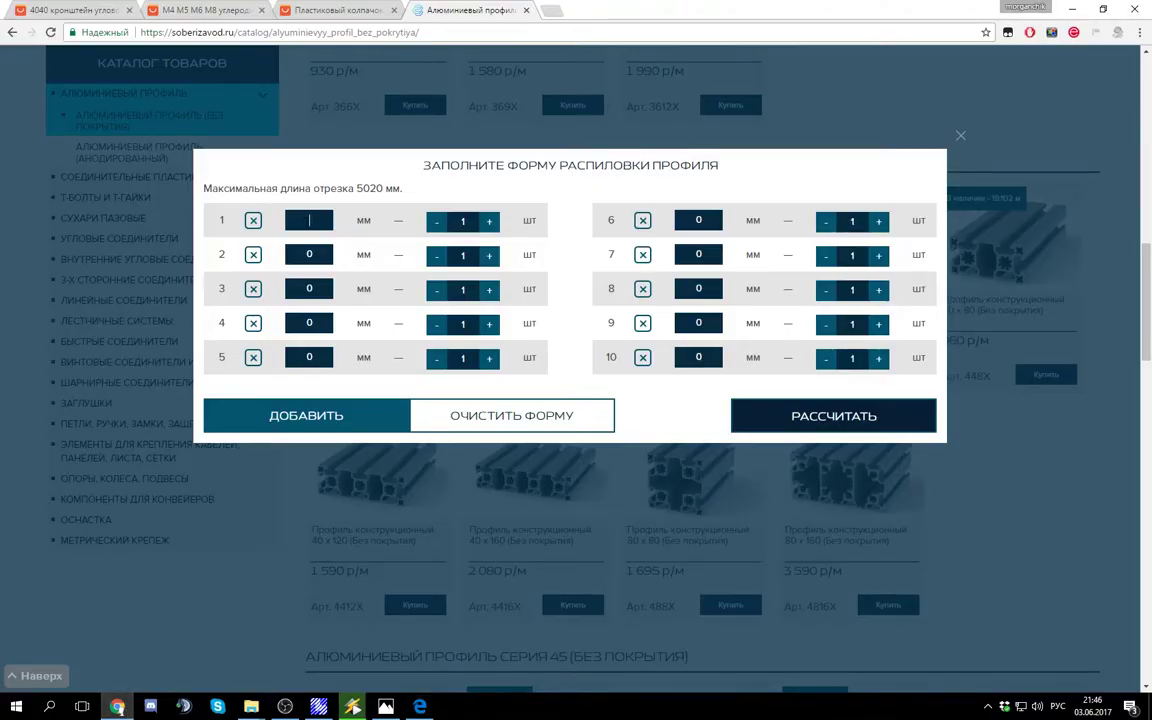
pyautogui.write('80')
# Step: Look up position 9 in Проект.pdf and enter 400 mm as the second cut length in the sawing form
pyautogui.click(310, 265)
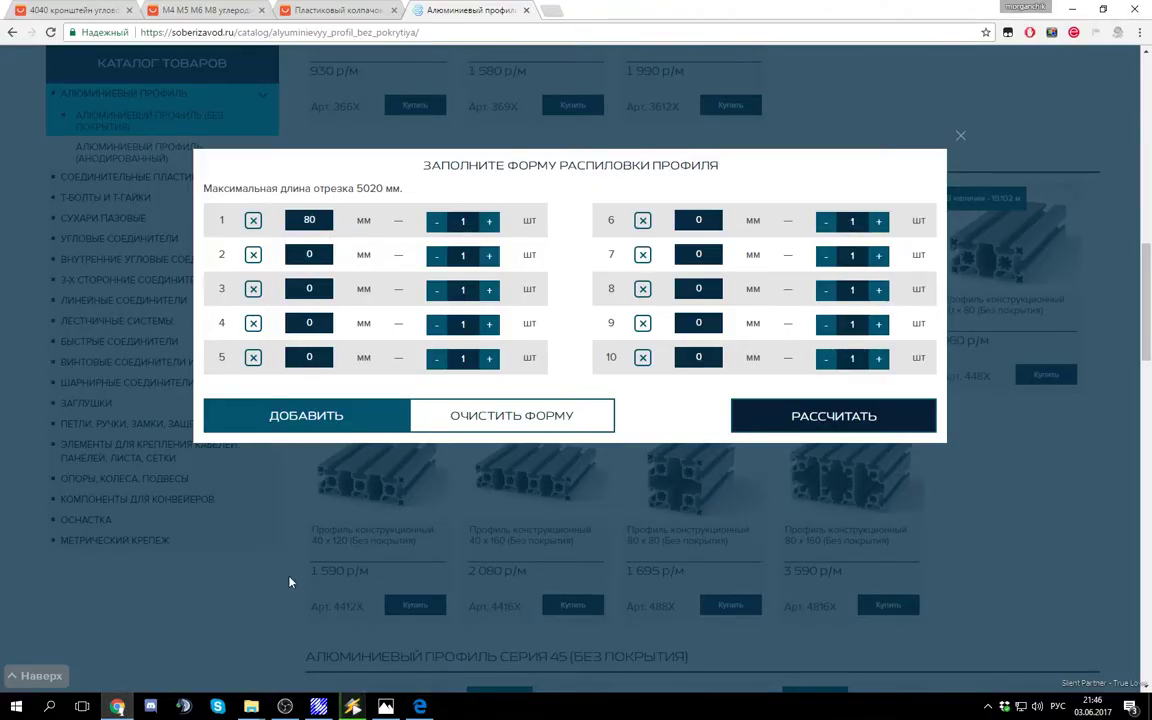
pyautogui.click(421, 706)
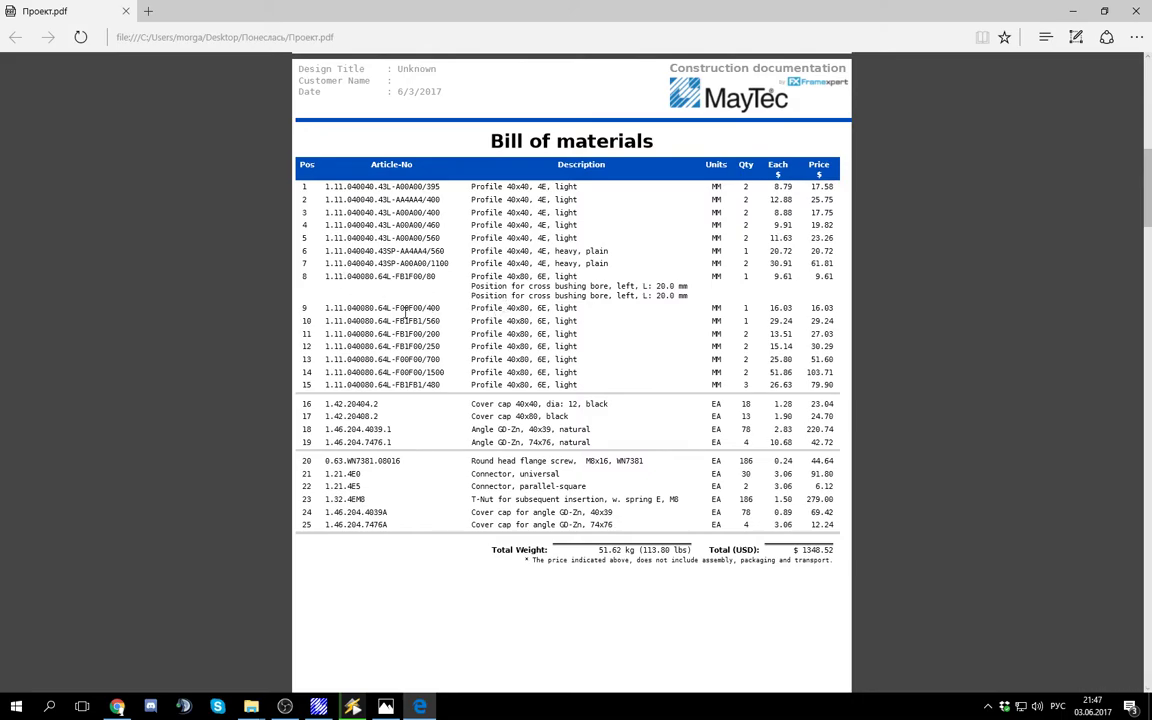
pyautogui.click(546, 308)
pyautogui.moveTo(403, 312); pyautogui.dragTo(553, 343)
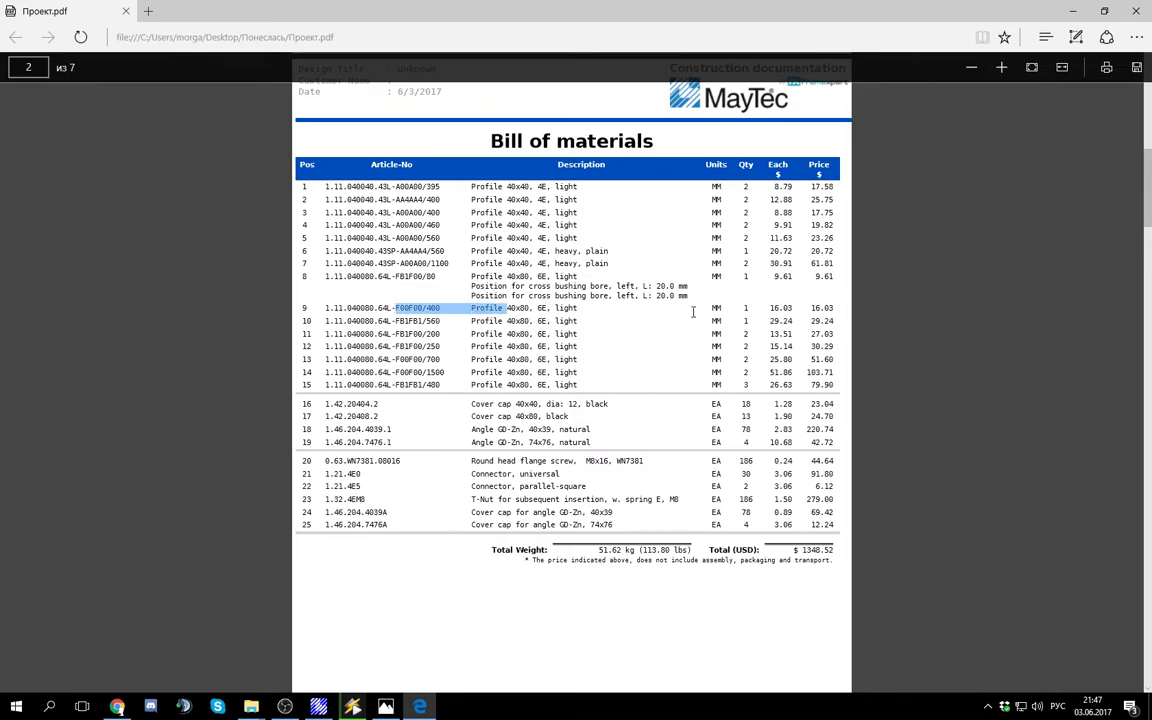
pyautogui.click(117, 706)
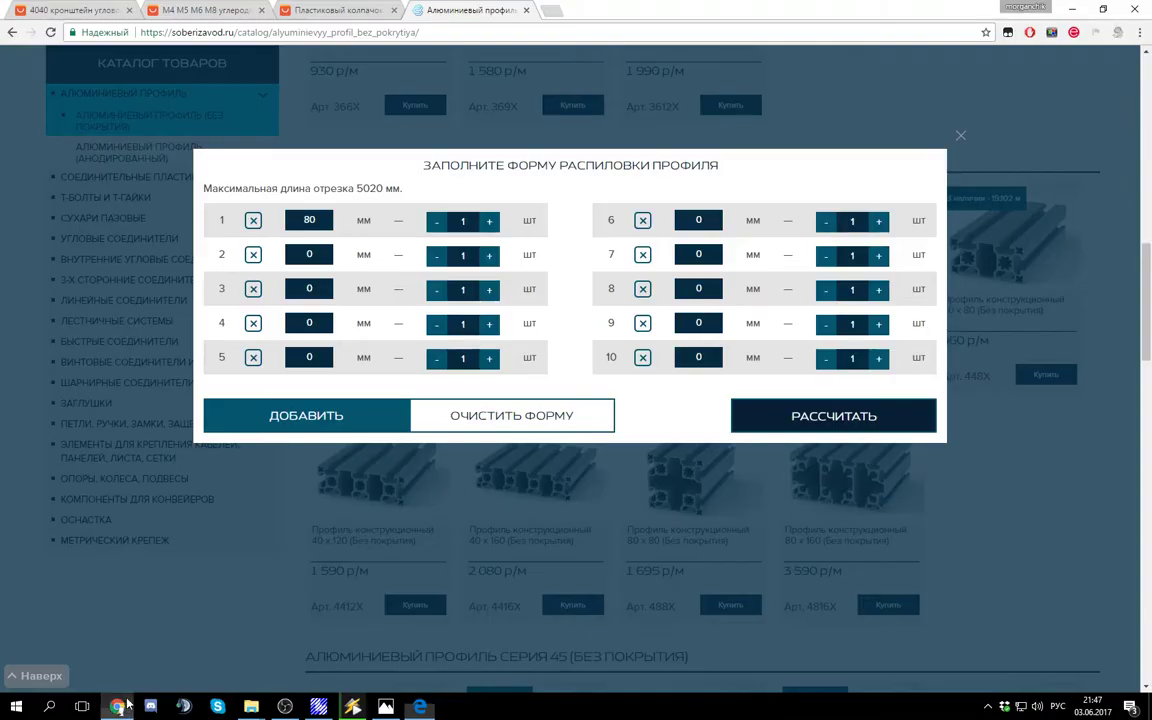
pyautogui.click(309, 250)
pyautogui.write('400')
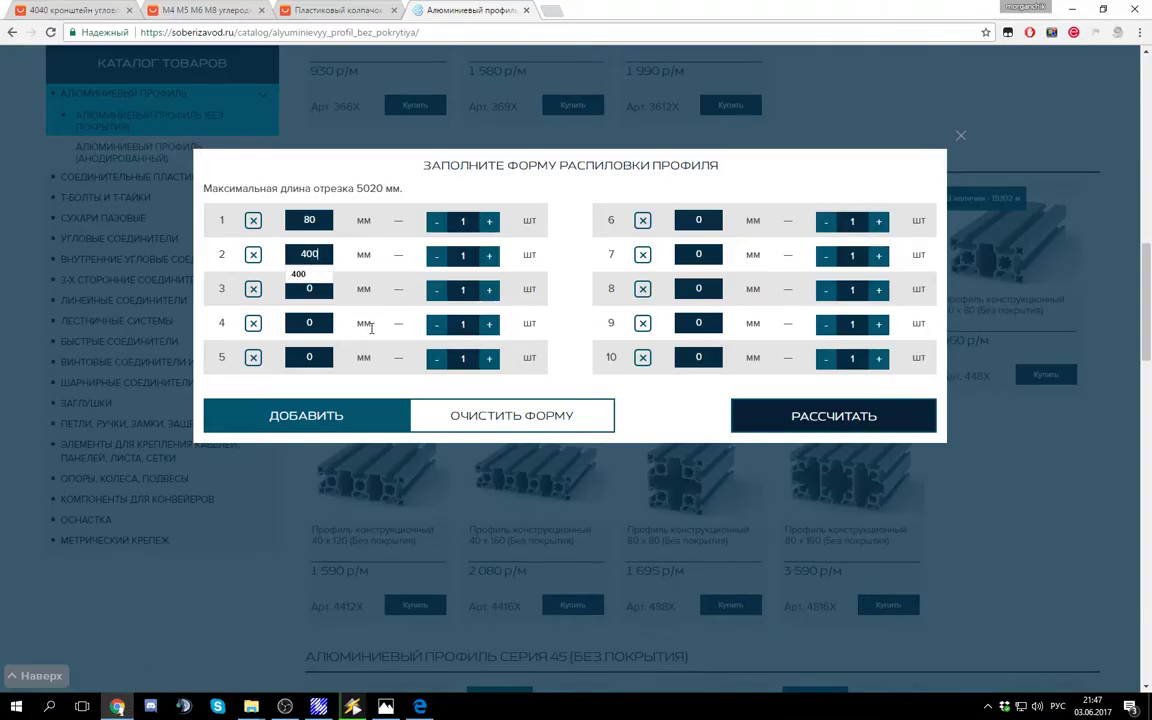
# Step: Look up position 10 in Проект.pdf and enter 560 mm as the third cut length in the sawing form
pyautogui.hotkey('alt', 'Tab')
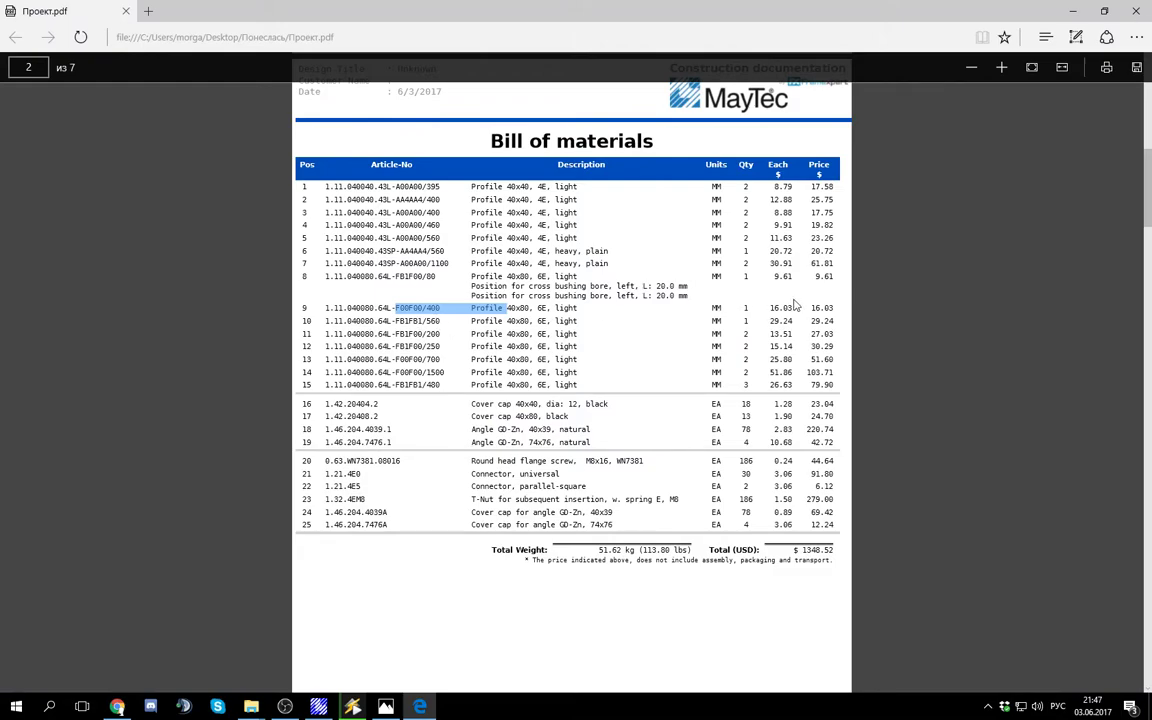
pyautogui.moveTo(413, 321); pyautogui.dragTo(757, 321)
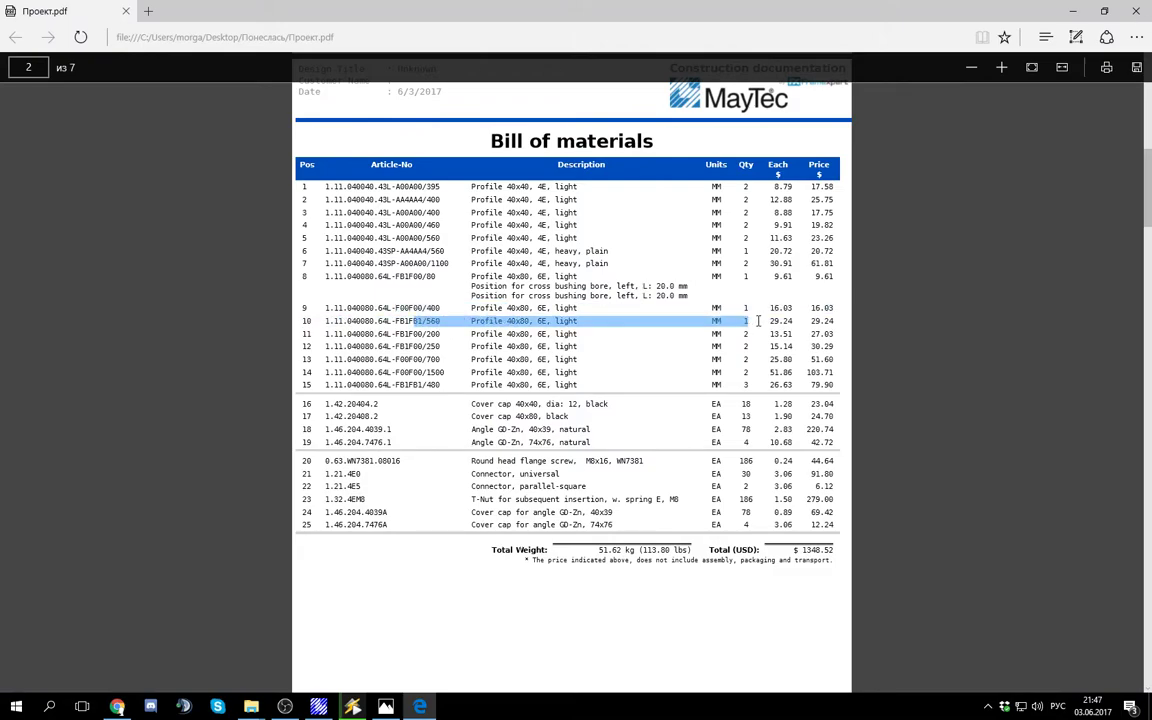
pyautogui.moveTo(386, 707)
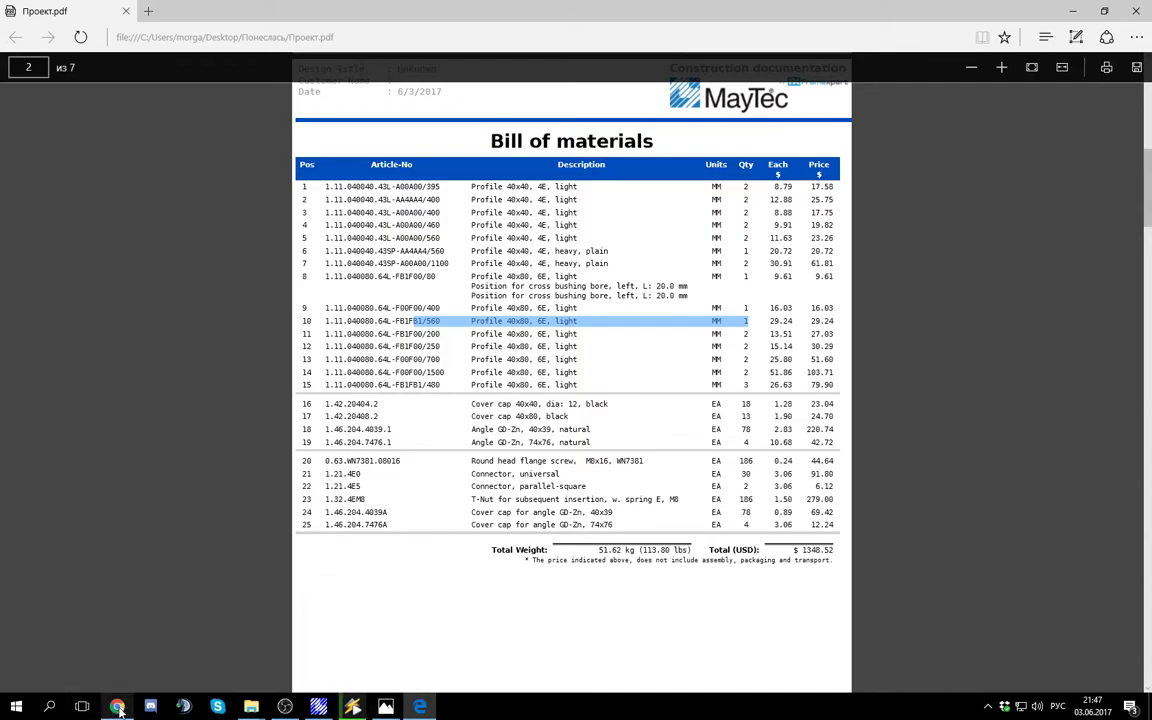
pyautogui.click(118, 708)
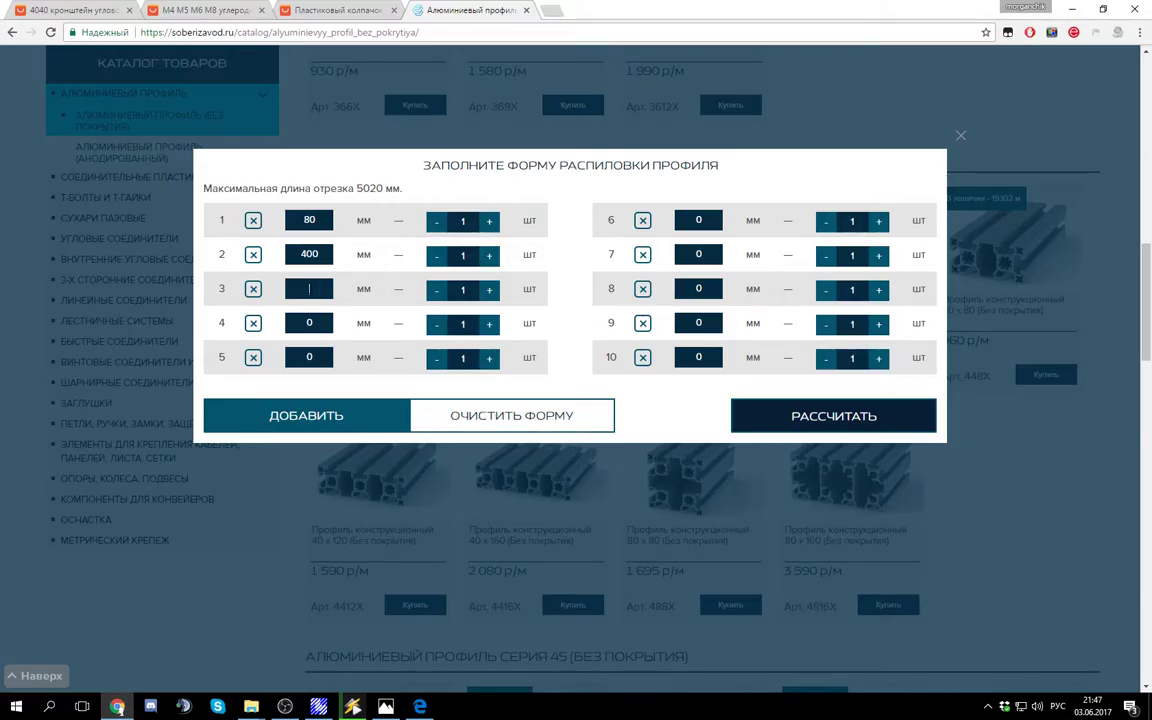
pyautogui.write('560')
# Step: Look up position 11 in Проект.pdf and enter 200 mm as the fourth cut length in the sawing form
pyautogui.click(331, 339)
pyautogui.moveTo(419, 705)
pyautogui.click(437, 628)
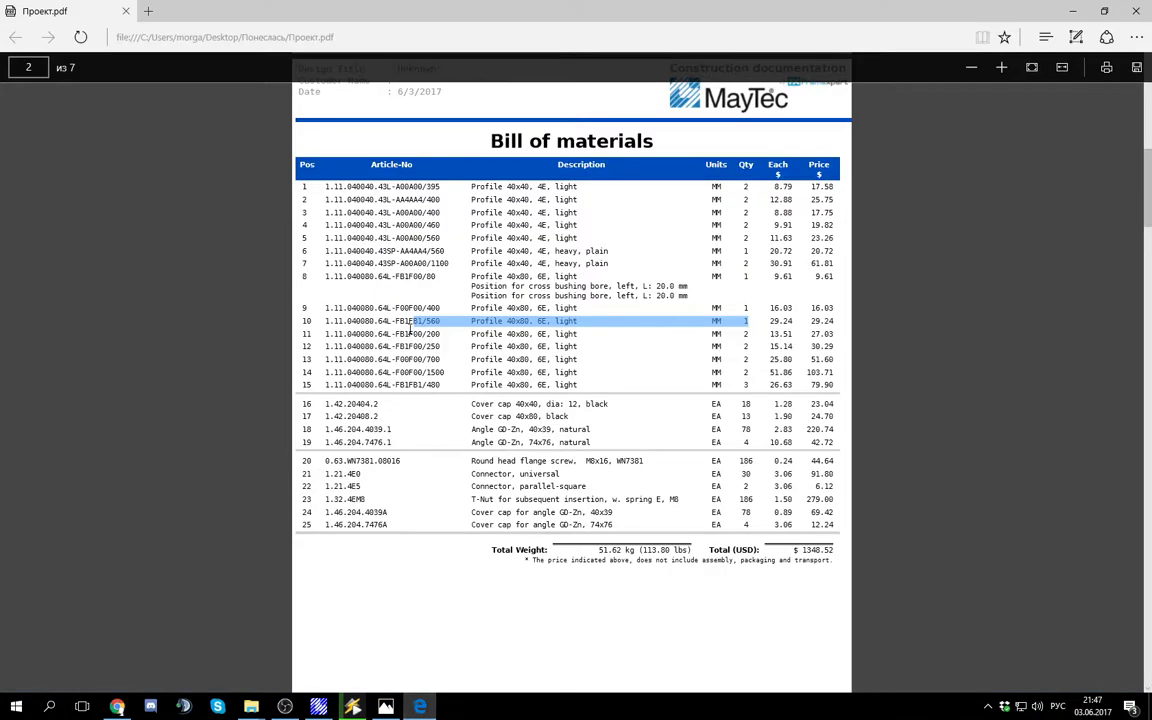
pyautogui.moveTo(405, 334); pyautogui.dragTo(765, 337)
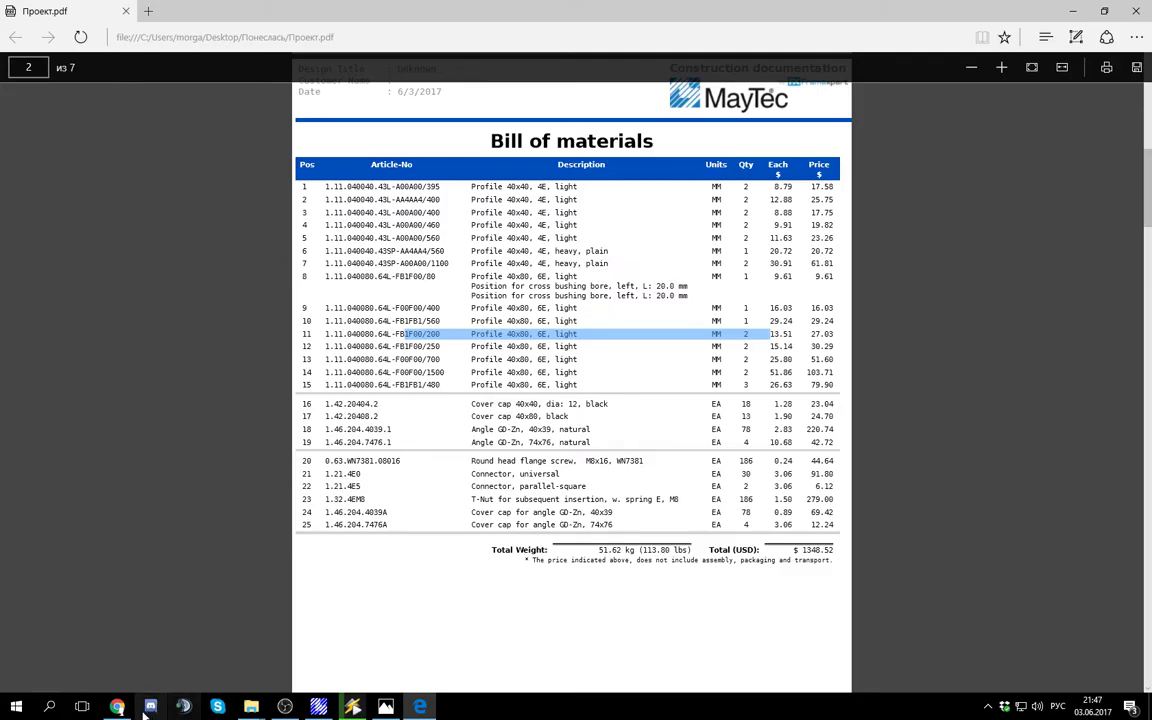
pyautogui.click(117, 706)
pyautogui.write('200')
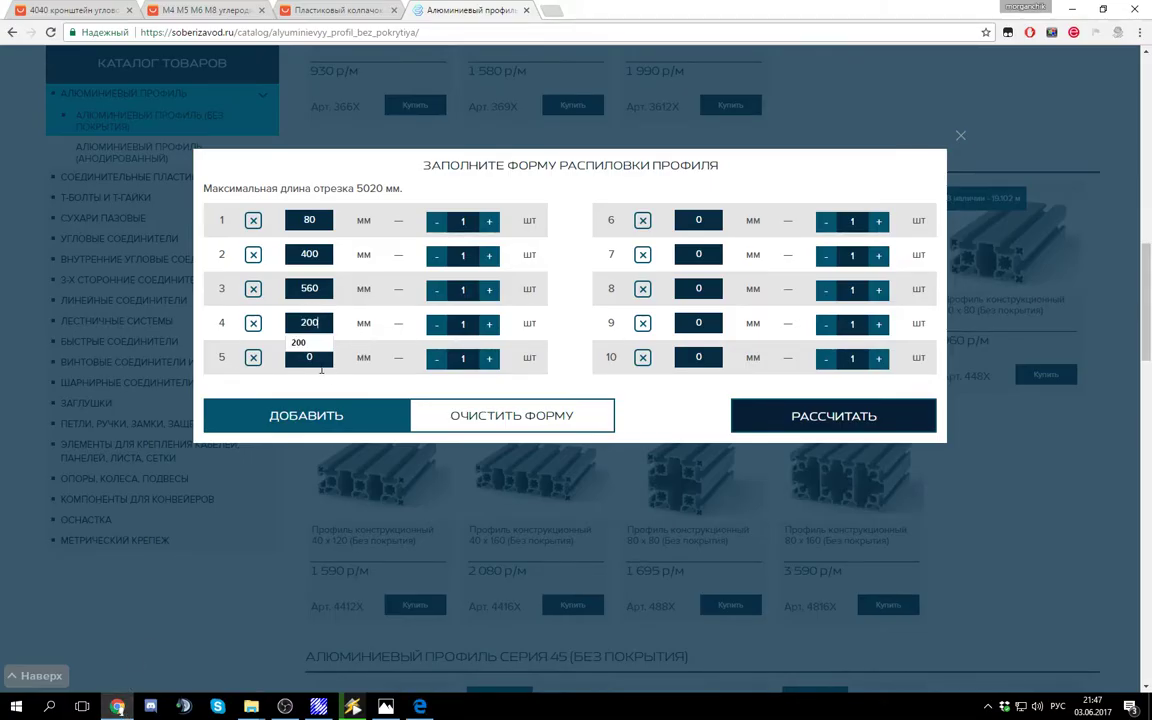
# Step: Look up position 12 in Проект.pdf and enter 250 mm with quantity 2 as the fifth cut in the sawing form
pyautogui.click(320, 363)
pyautogui.click(419, 706)
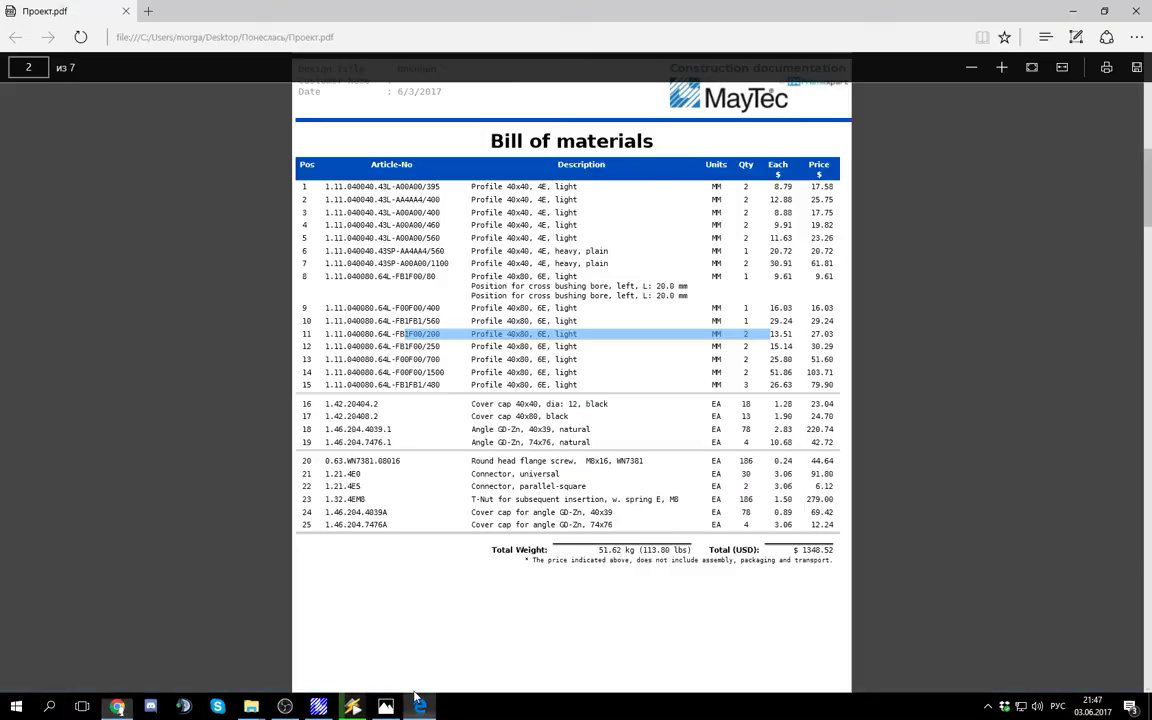
pyautogui.moveTo(413, 346); pyautogui.dragTo(686, 353)
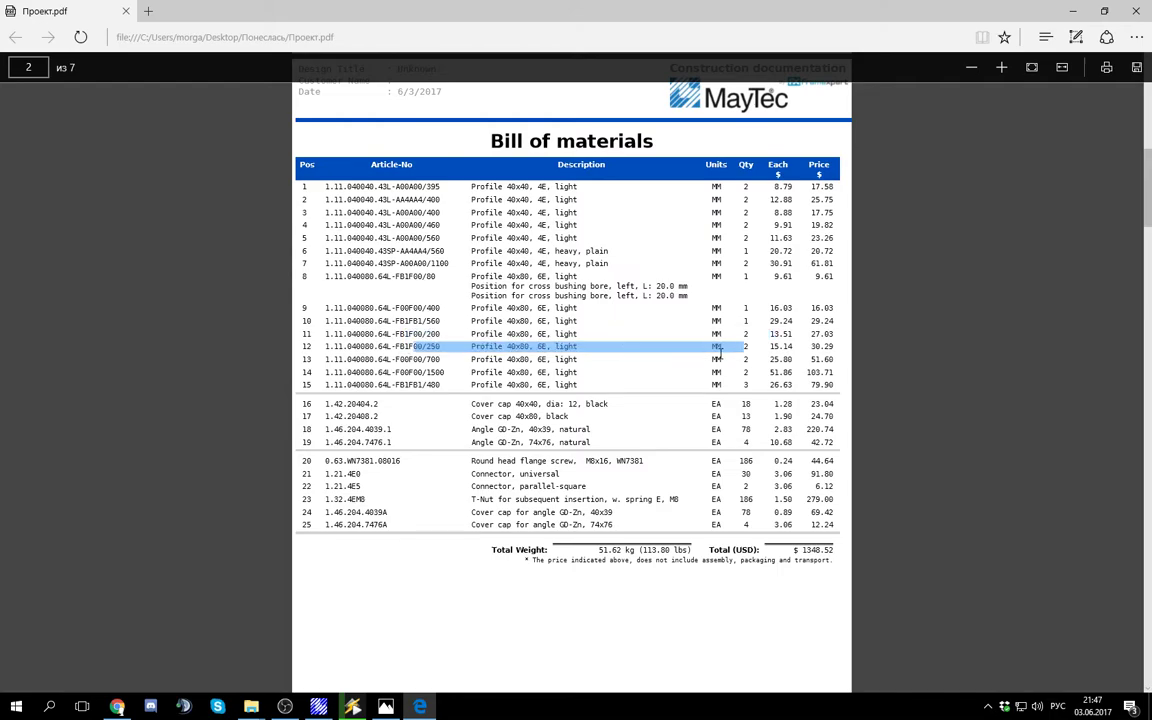
pyautogui.click(117, 706)
pyautogui.write('250')
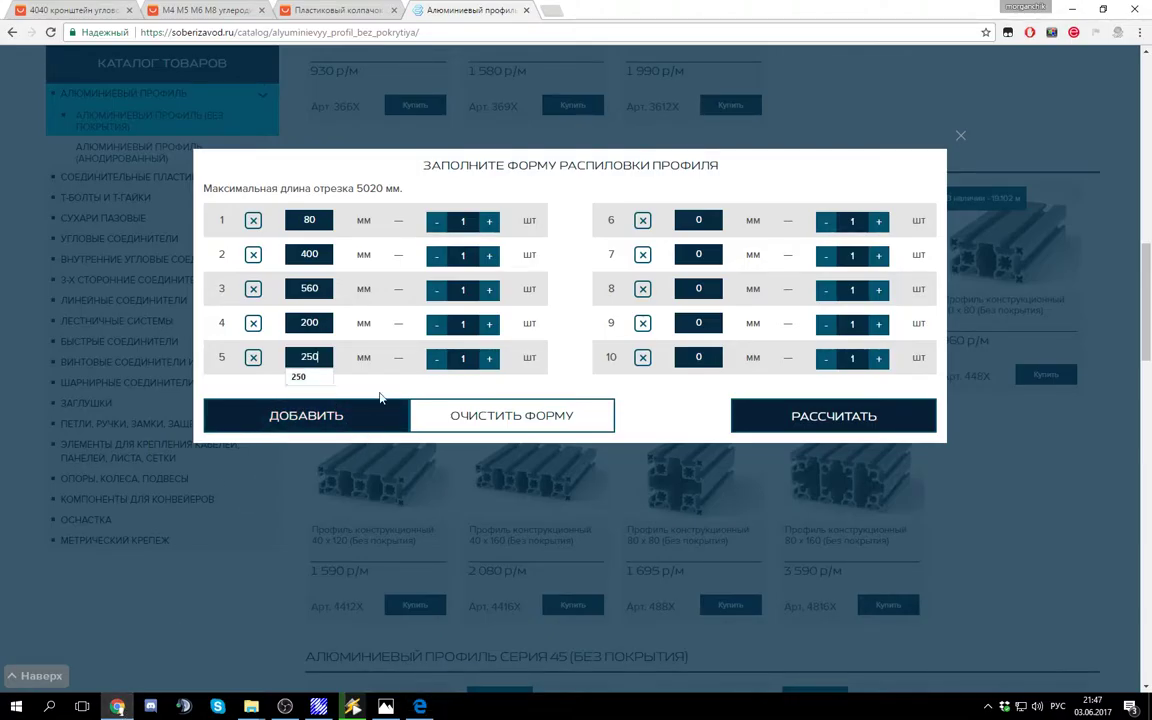
pyautogui.click(489, 357)
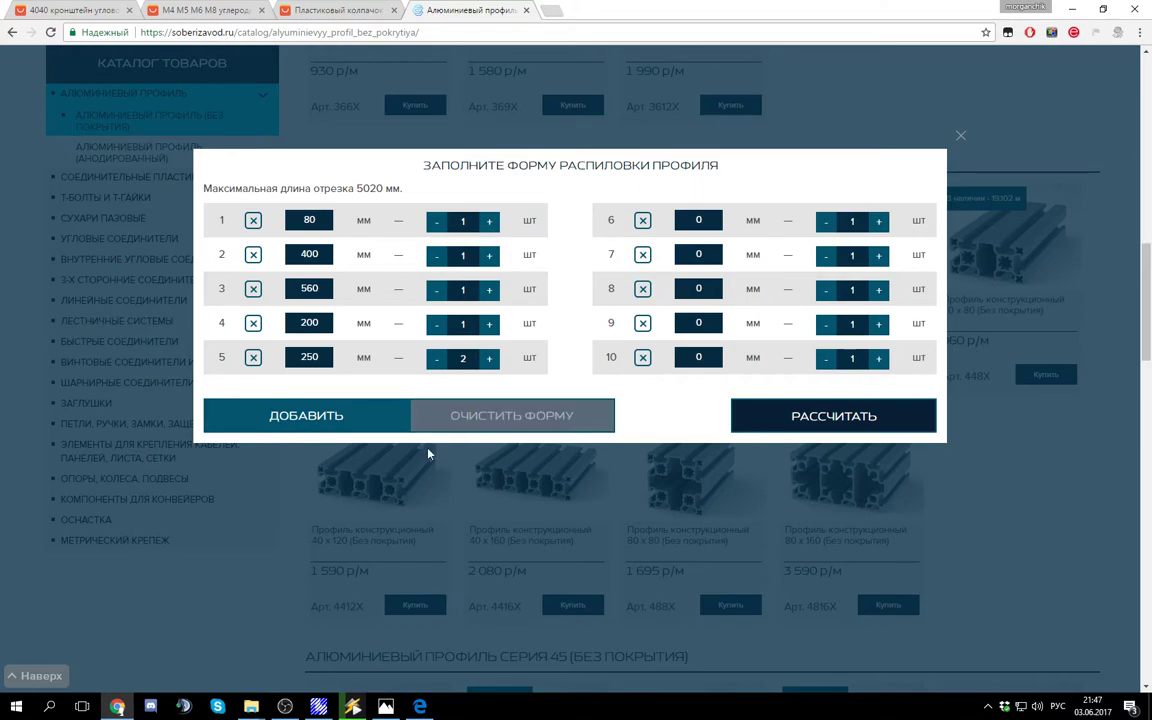
# Step: Recheck the quantities in Проект.pdf and set the 200 mm cut's quantity to 2 in the sawing form
pyautogui.click(419, 706)
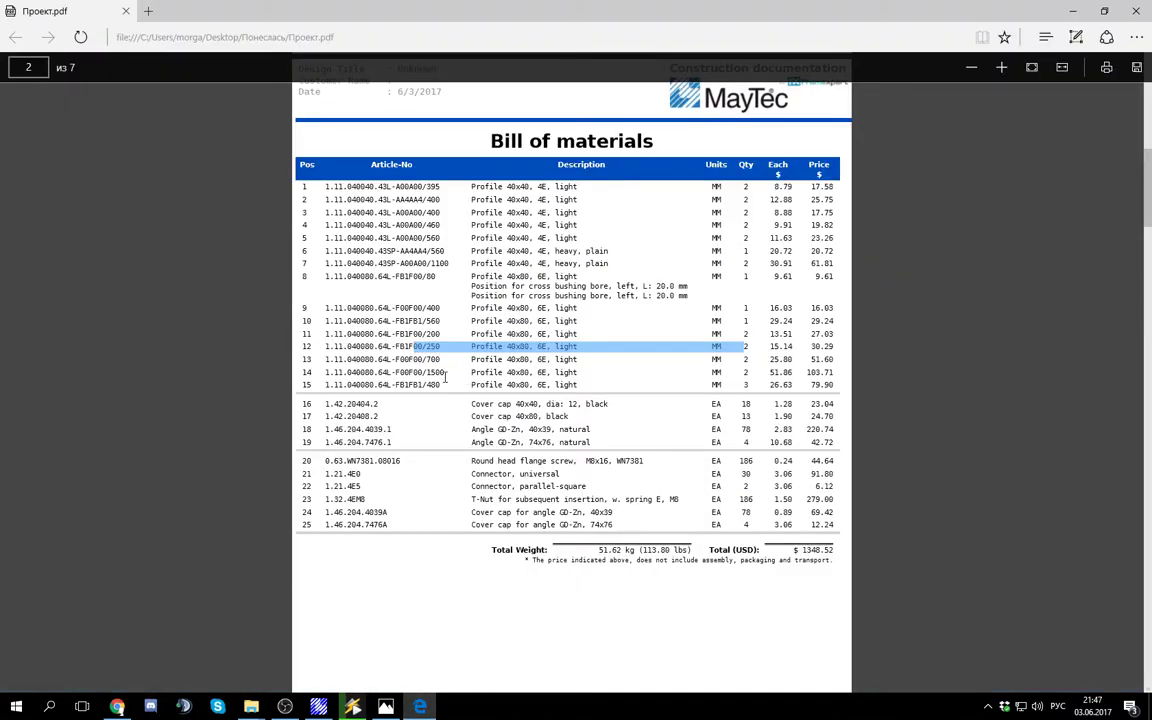
pyautogui.click(117, 708)
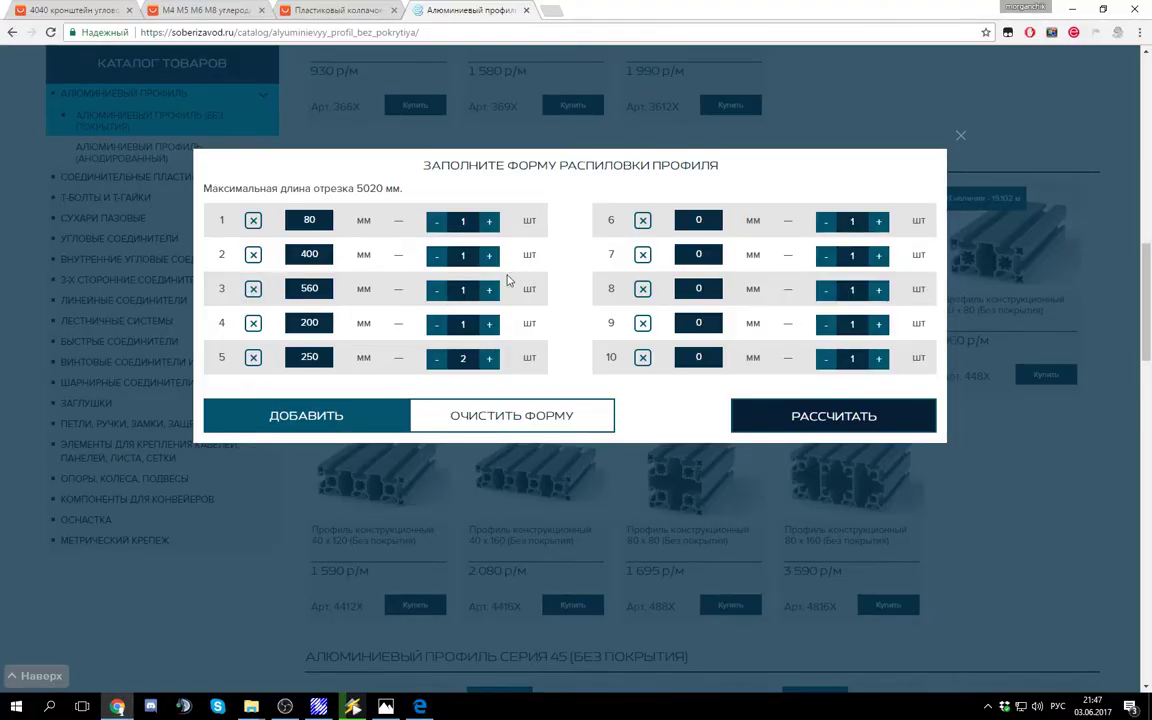
pyautogui.click(489, 325)
# Step: Look up position 13 in Проект.pdf and enter 700 mm with quantity 2 as the sixth cut in the sawing form
pyautogui.click(419, 707)
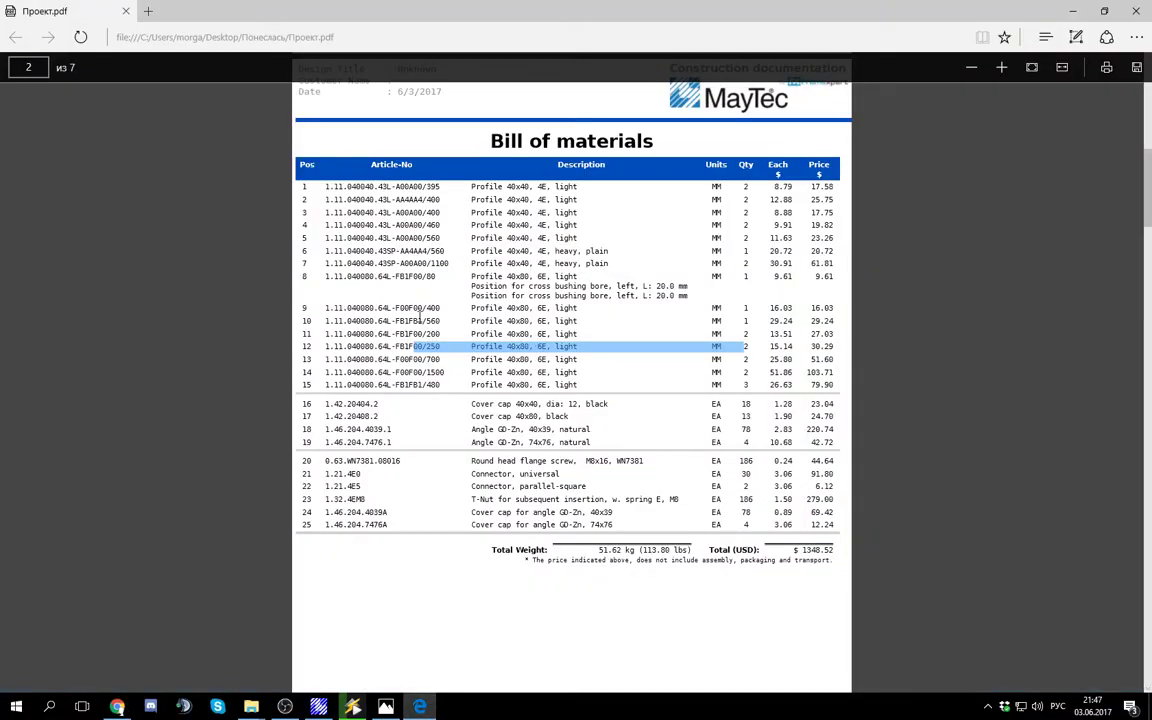
pyautogui.moveTo(405, 359); pyautogui.dragTo(787, 359)
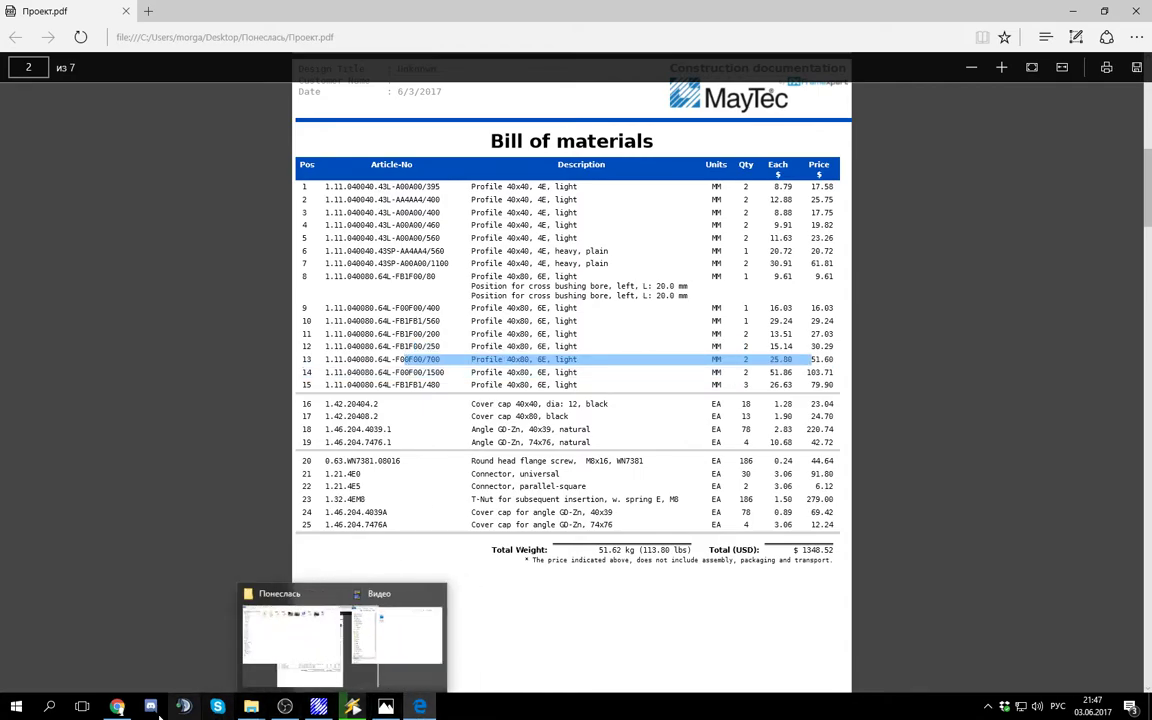
pyautogui.click(119, 707)
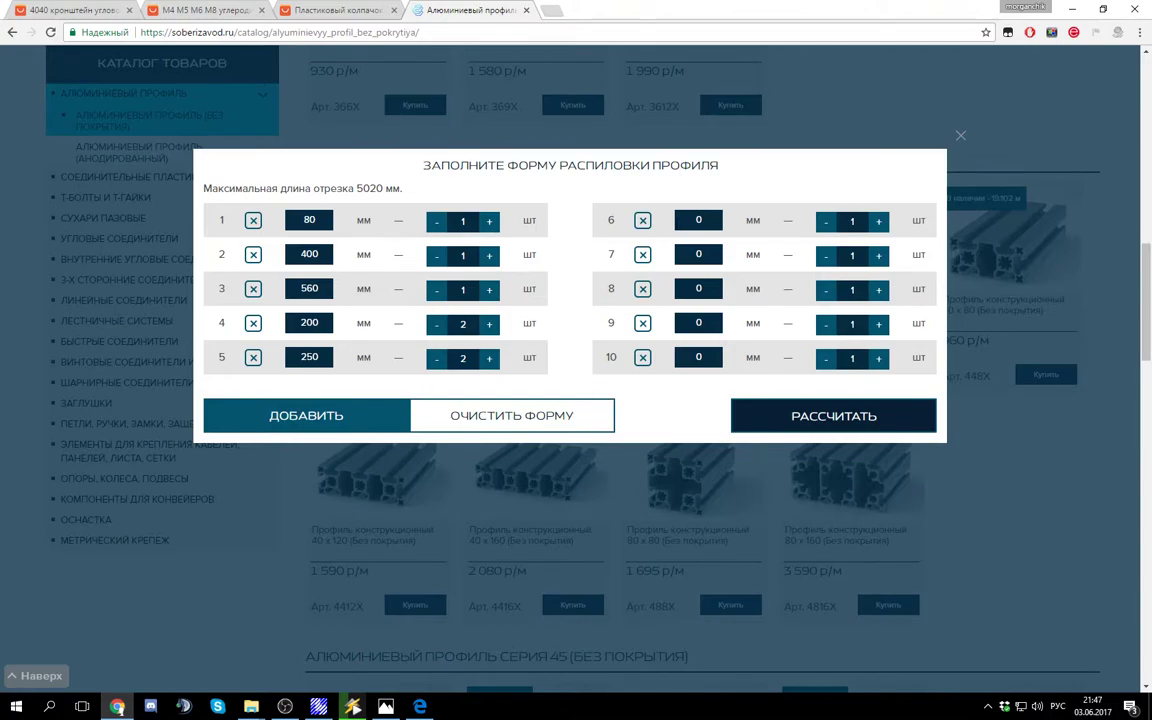
pyautogui.click(698, 220)
pyautogui.write('700')
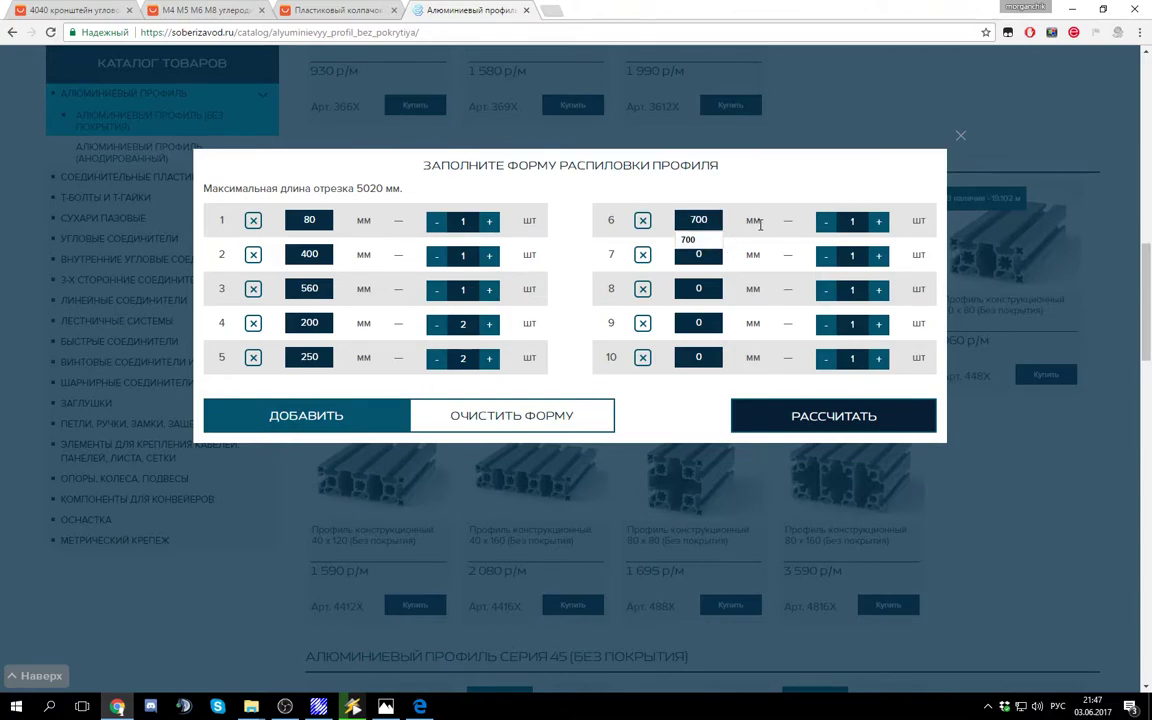
pyautogui.click(879, 221)
# Step: Look up position 14 in Проект.pdf and enter 1500 mm with quantity 2 as the seventh cut in the sawing form
pyautogui.click(422, 707)
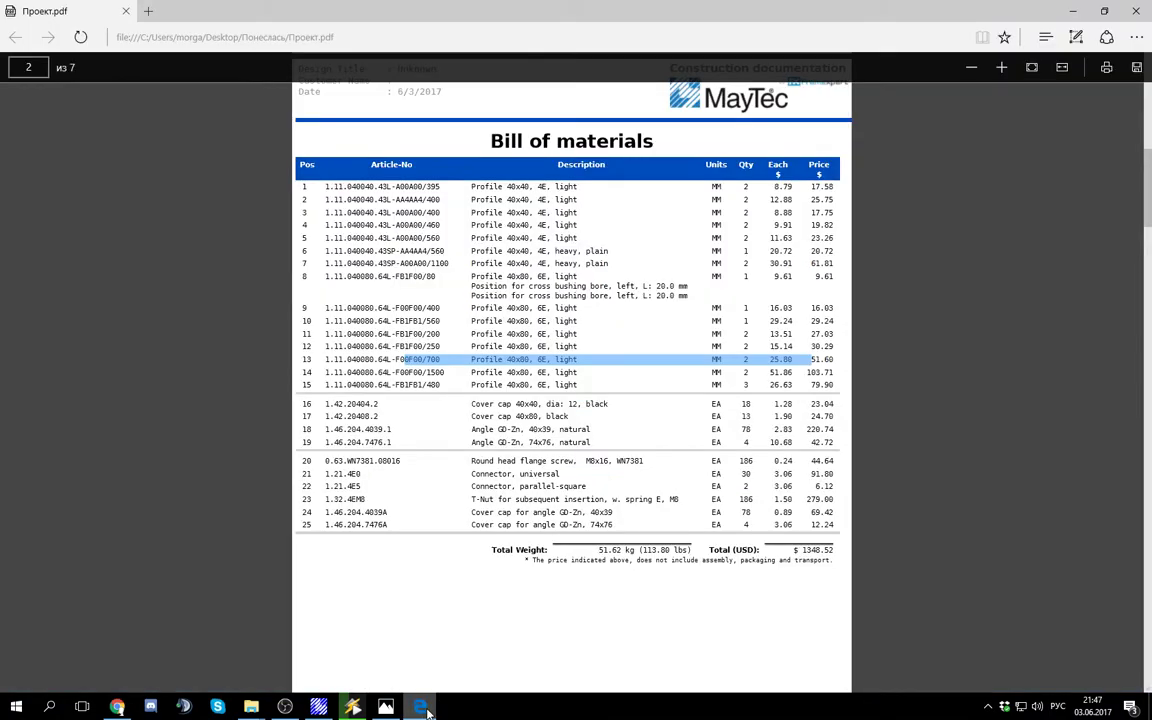
pyautogui.moveTo(389, 372); pyautogui.dragTo(779, 372)
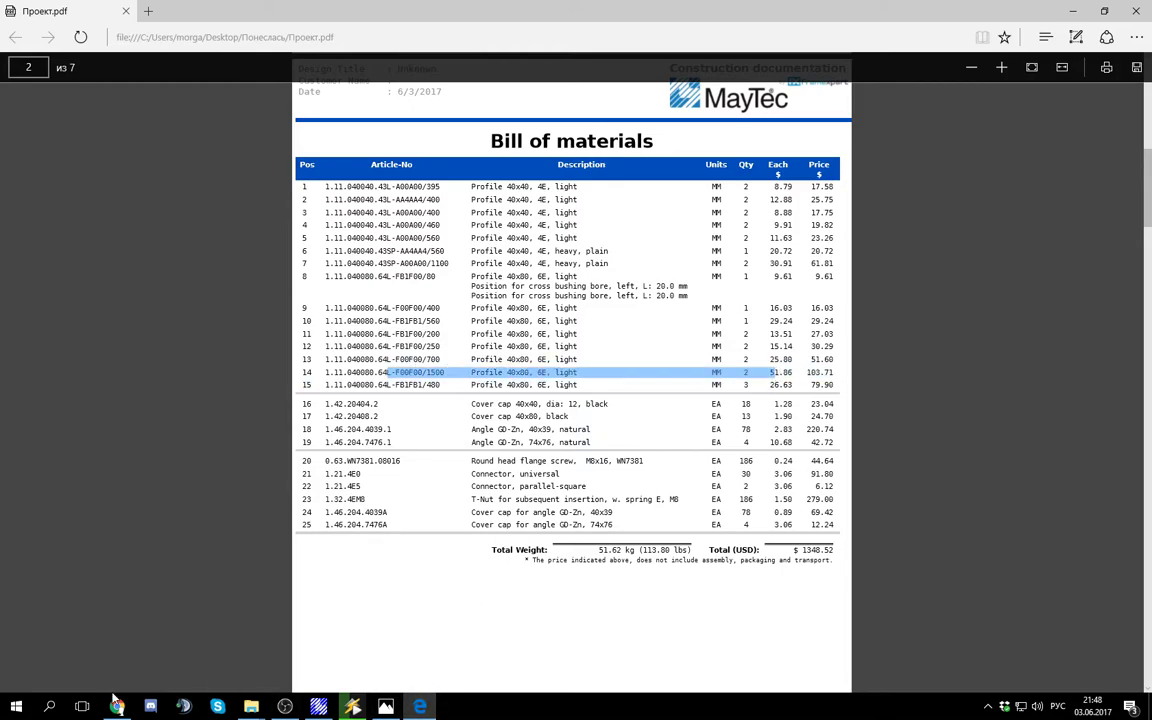
pyautogui.hotkey('alt', 'Tab')
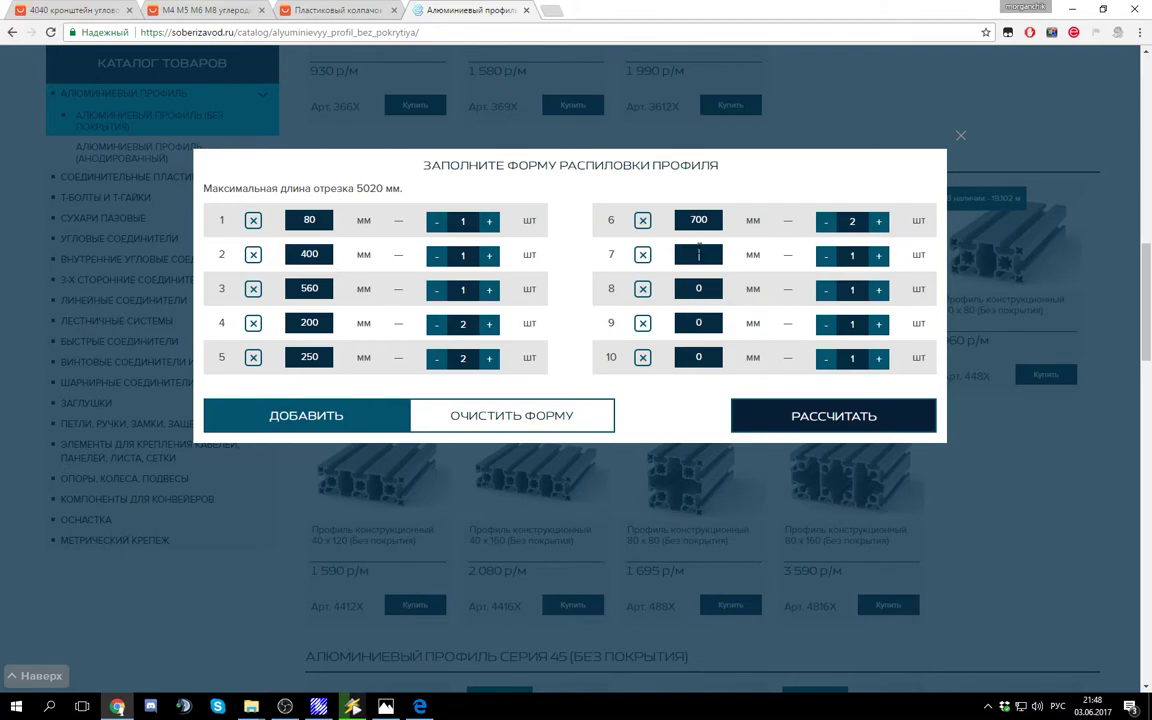
pyautogui.write('1500')
# Step: Look up position 15 in Проект.pdf and enter 480 mm with quantity 3 as the eighth cut in the sawing form
pyautogui.hotkey('alt', 'Tab')
pyautogui.moveTo(387, 388); pyautogui.dragTo(759, 388)
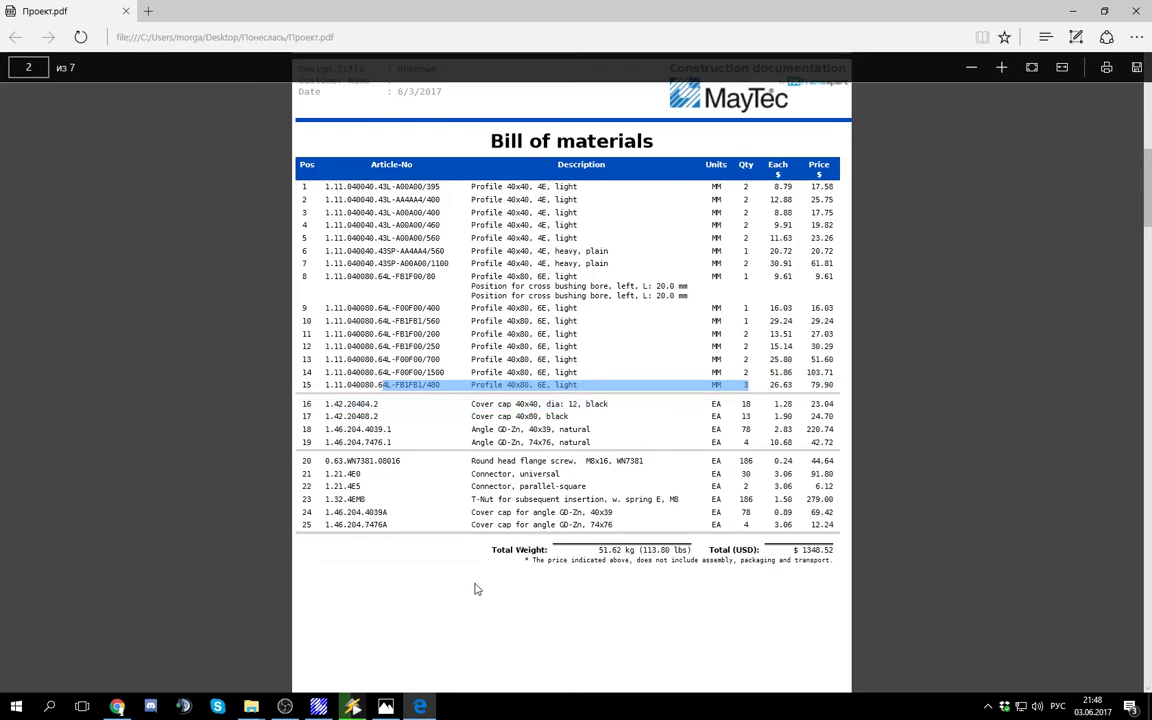
pyautogui.click(117, 706)
pyautogui.write('480')
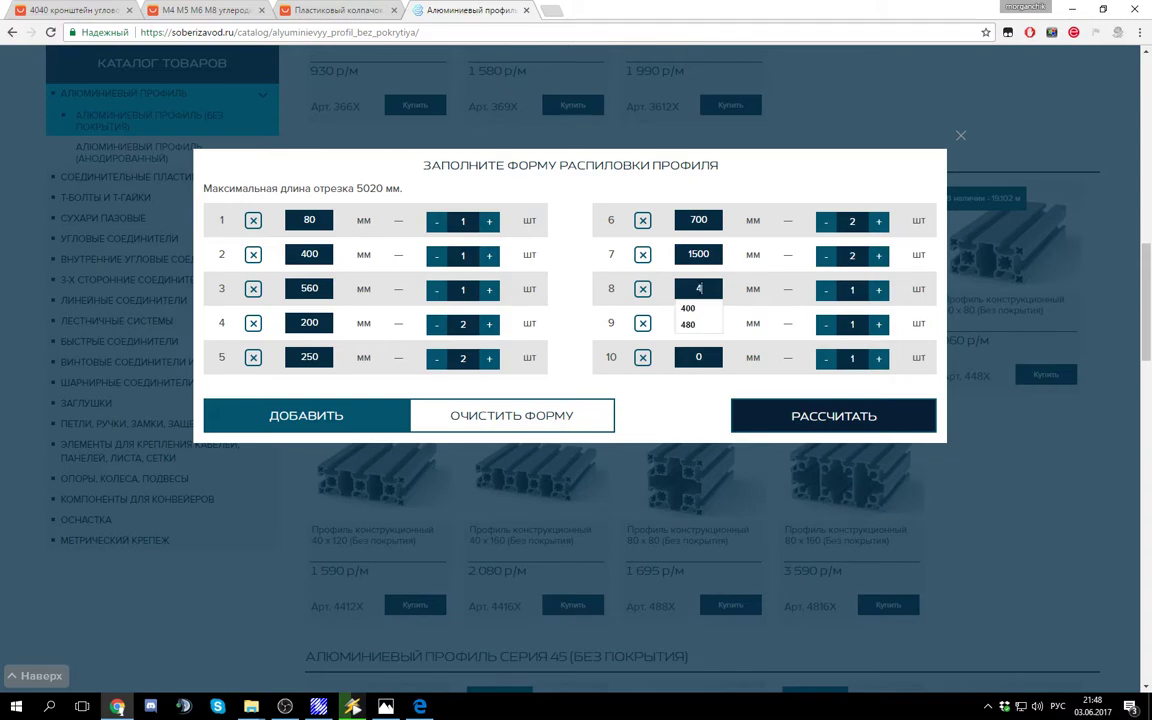
pyautogui.click(878, 290)
pyautogui.click(878, 290)
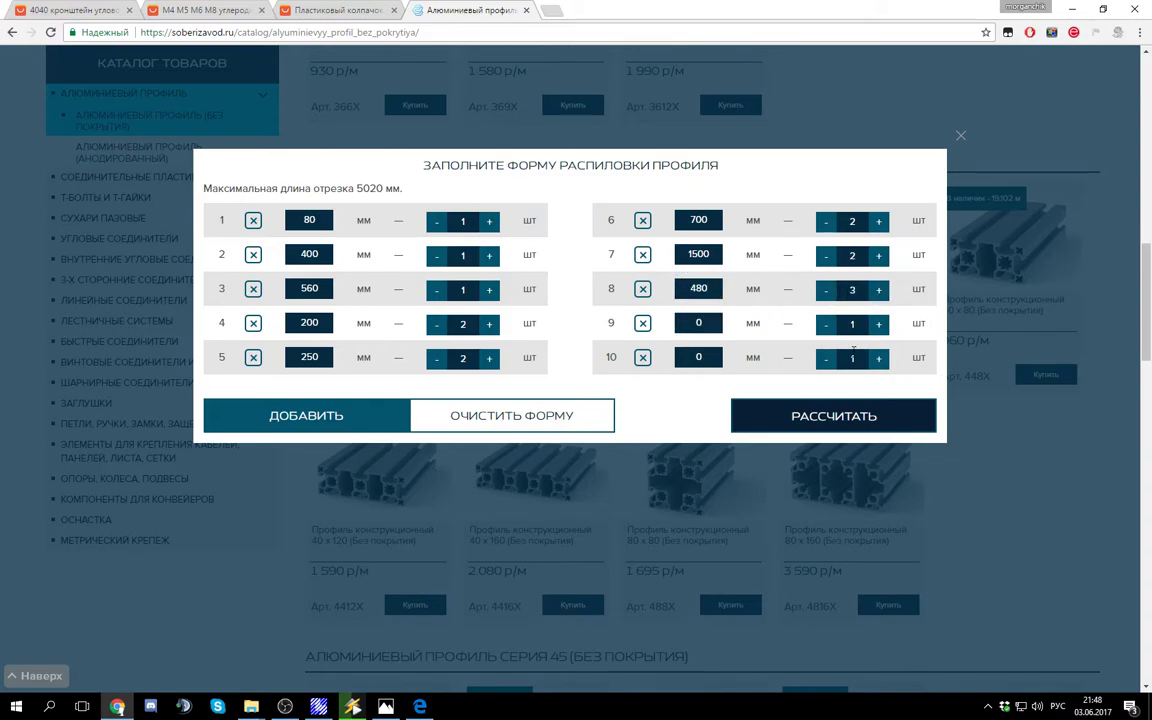
# Step: Calculate the cutting map for the 40x80L profile and add the profile to the order according to it
pyautogui.click(842, 426)
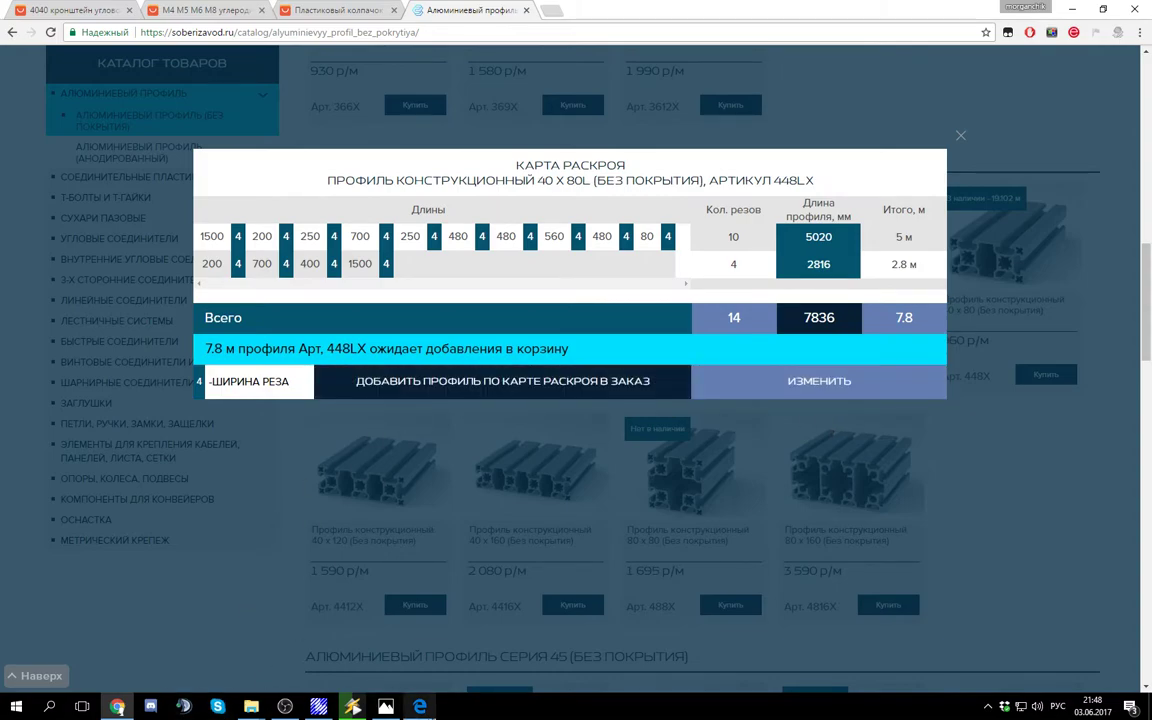
pyautogui.click(419, 707)
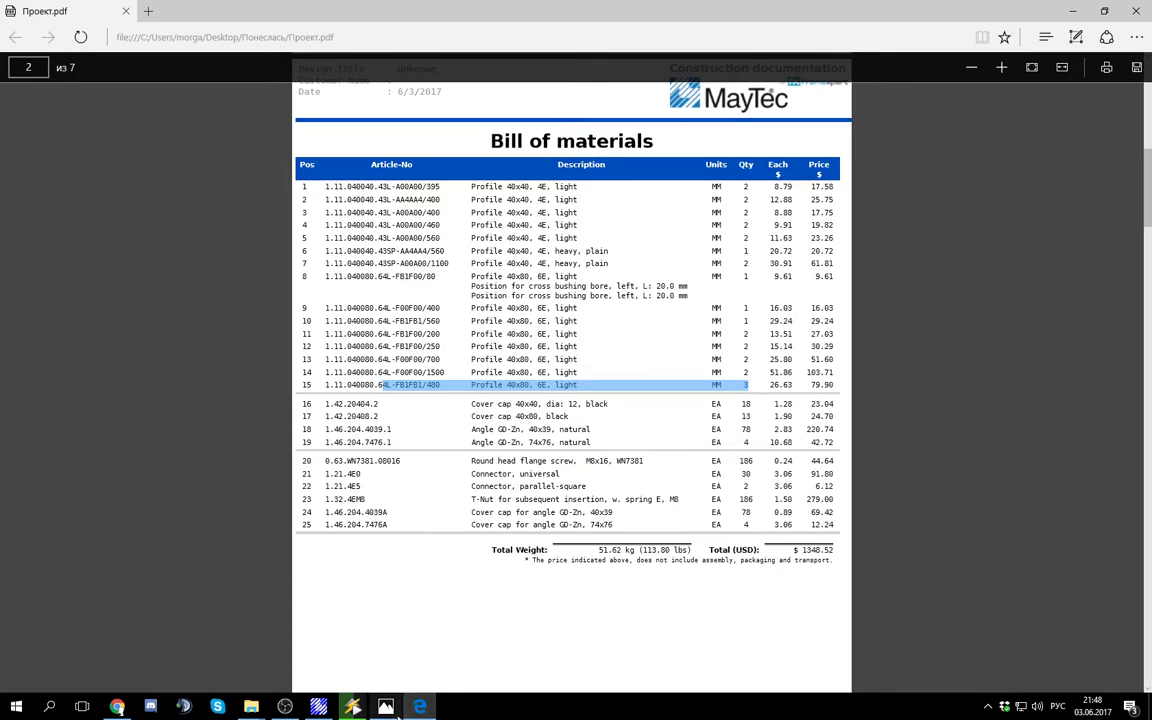
pyautogui.click(117, 707)
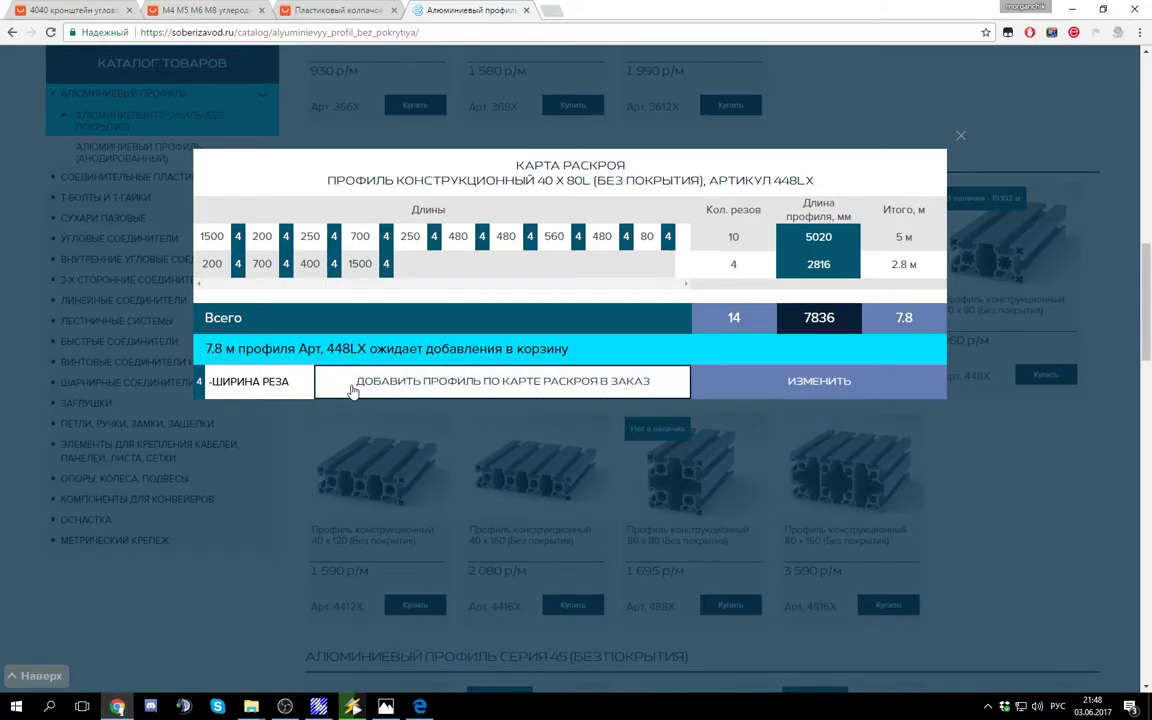
pyautogui.click(400, 381)
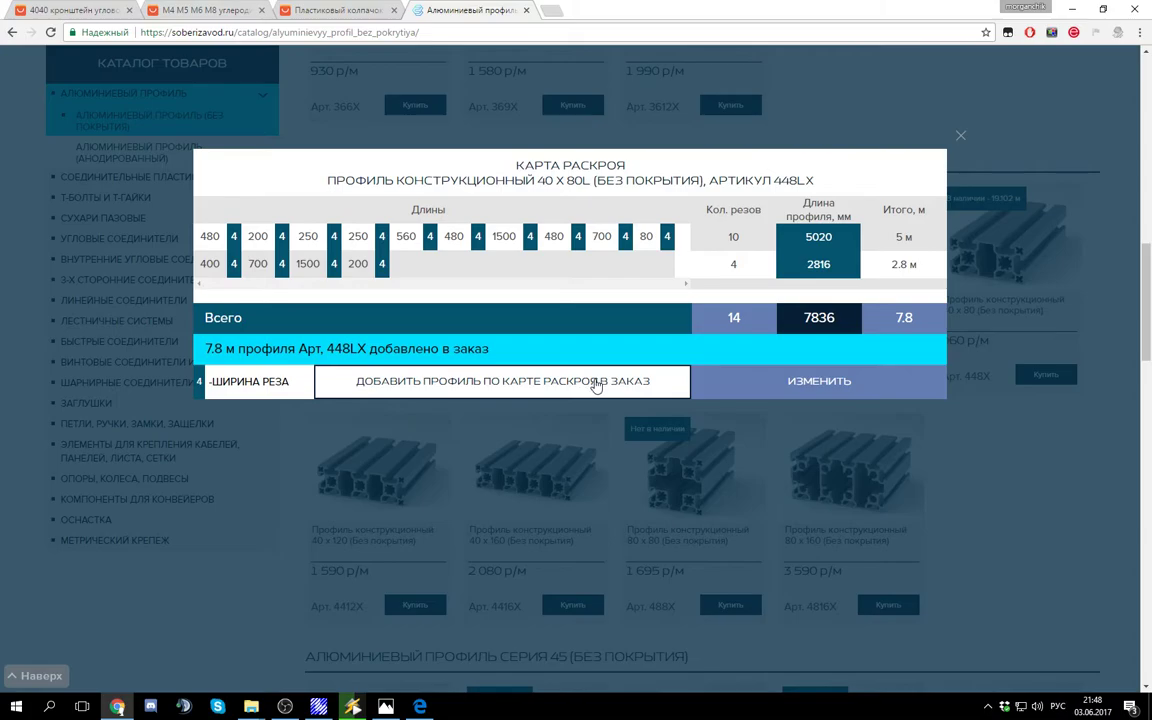
# Step: Close the cutting map, review the cart's contents and return to the uncoated profile catalogue
pyautogui.click(980, 155)
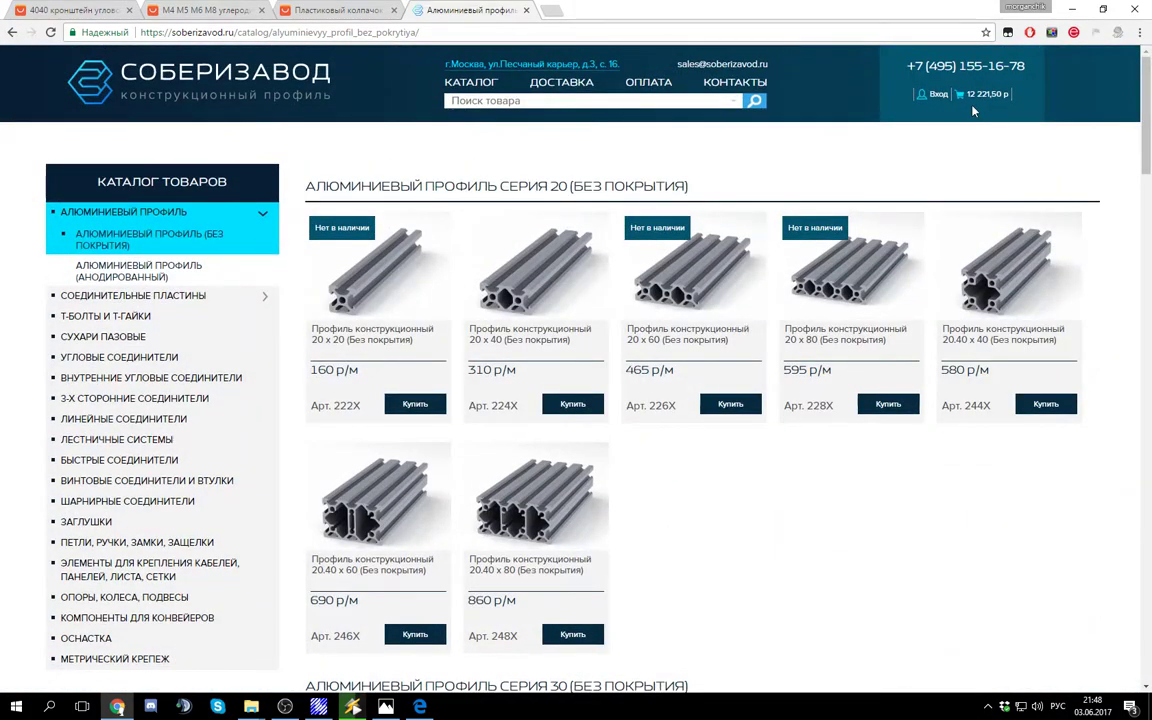
pyautogui.click(983, 94)
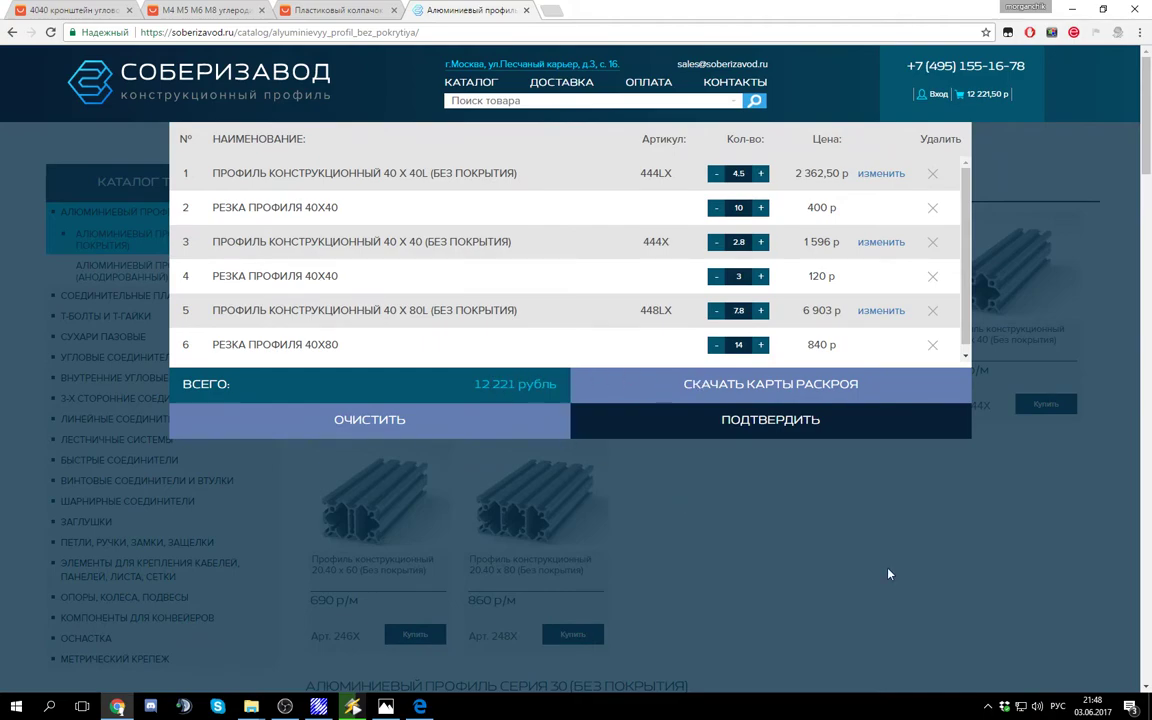
pyautogui.click(882, 570)
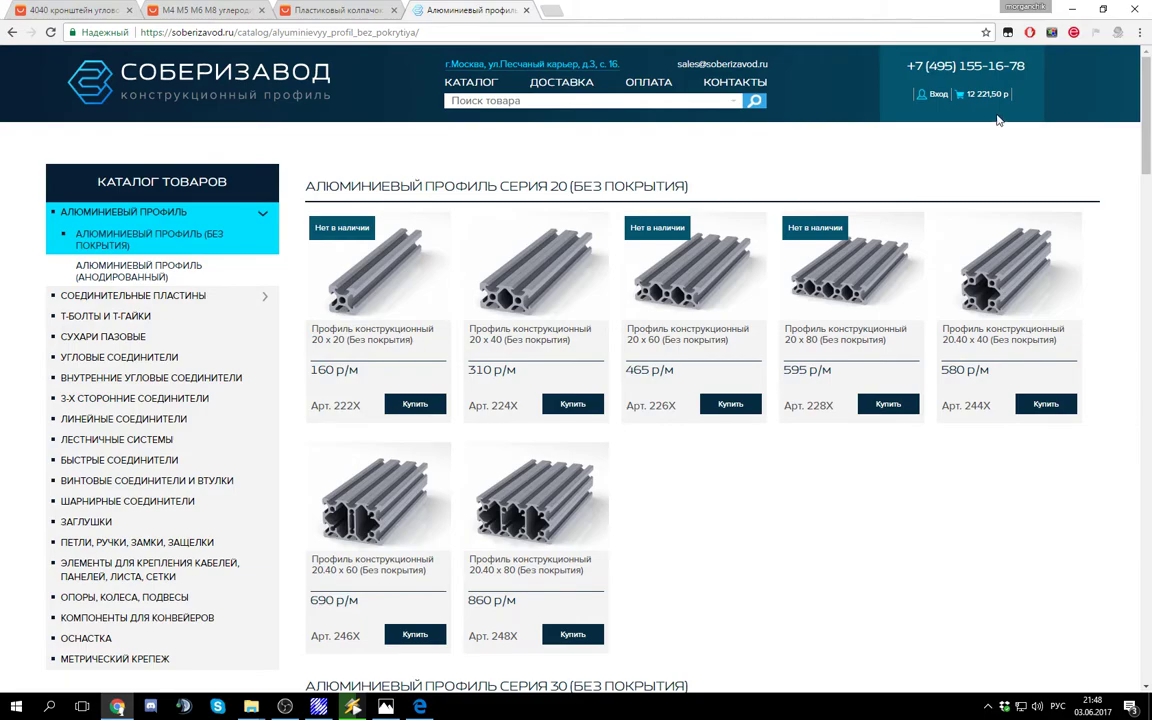
pyautogui.scroll(-10, 712, 600)
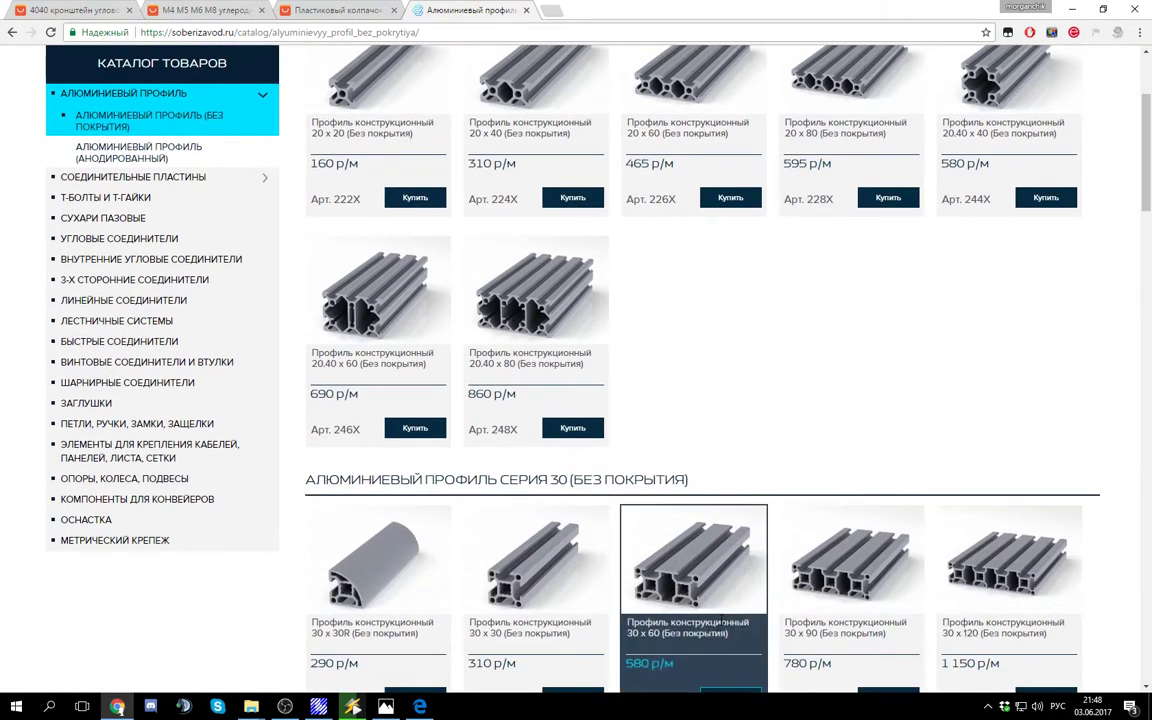
pyautogui.scroll(-6, 707, 548)
pyautogui.scroll(10, 392, 457)
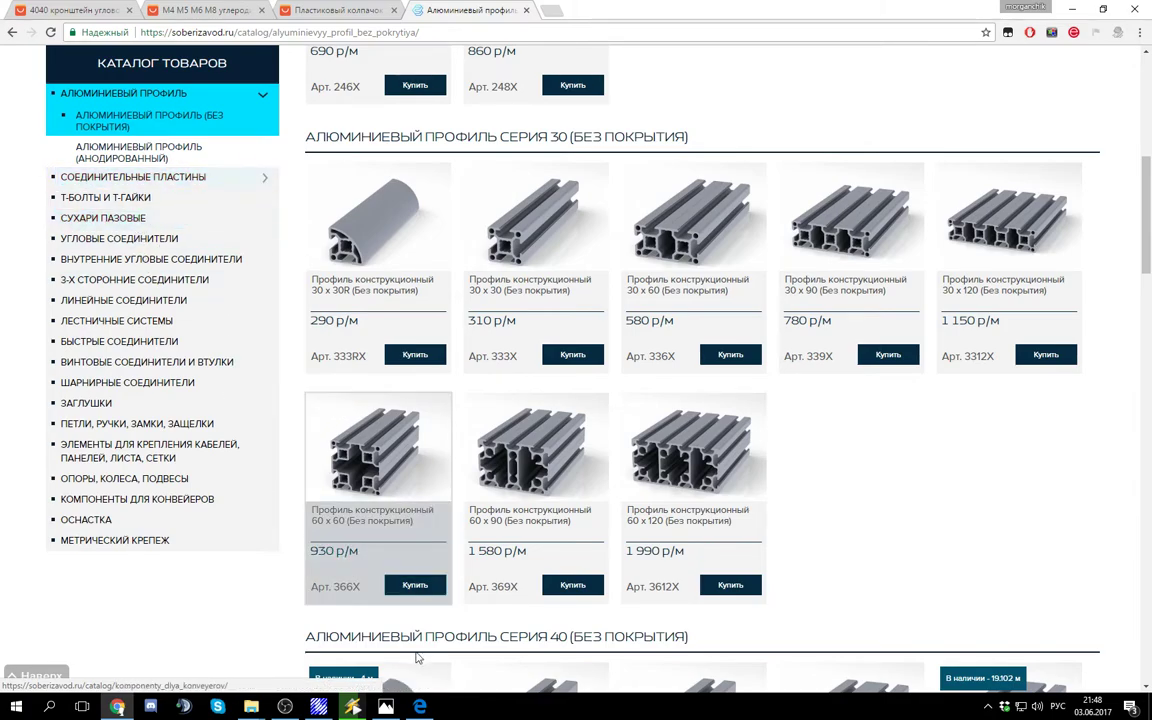
# Step: Switch to the rig model and examine the angle brackets joining the front upright to the base frame
pyautogui.click(319, 707)
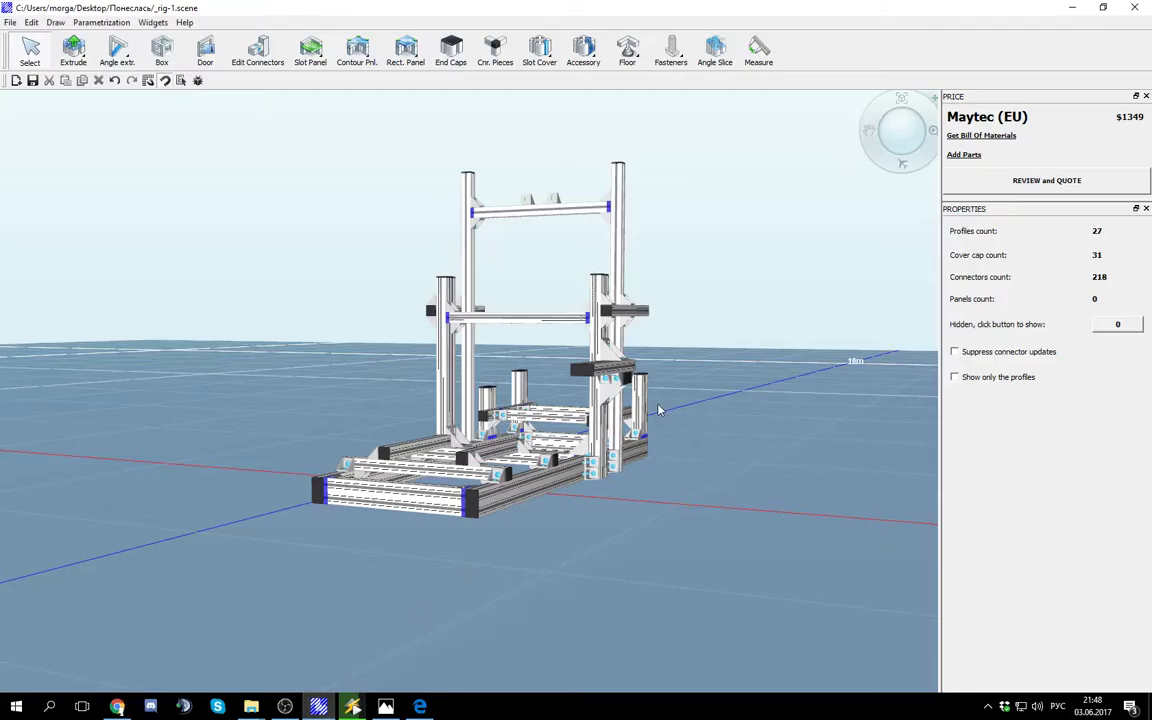
pyautogui.moveTo(674, 470); pyautogui.dragTo(615, 462)
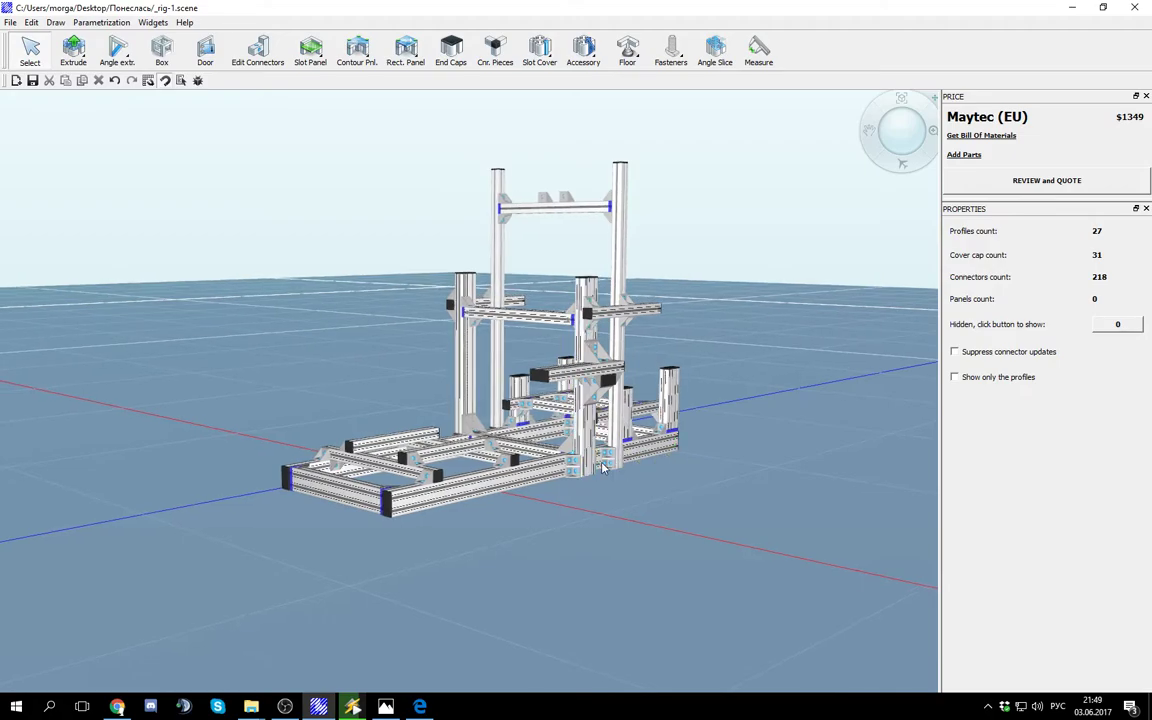
pyautogui.scroll(5, 603, 467)
pyautogui.click(550, 455)
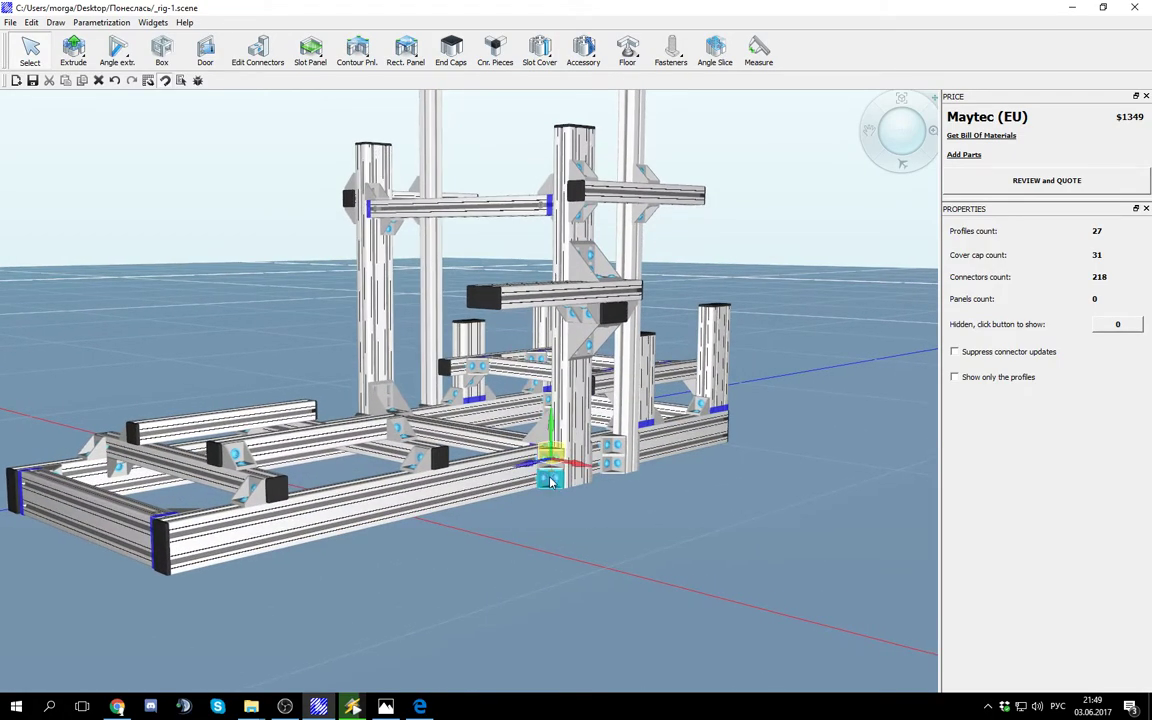
pyautogui.click(585, 588)
pyautogui.scroll(-2, 584, 581)
pyautogui.click(419, 709)
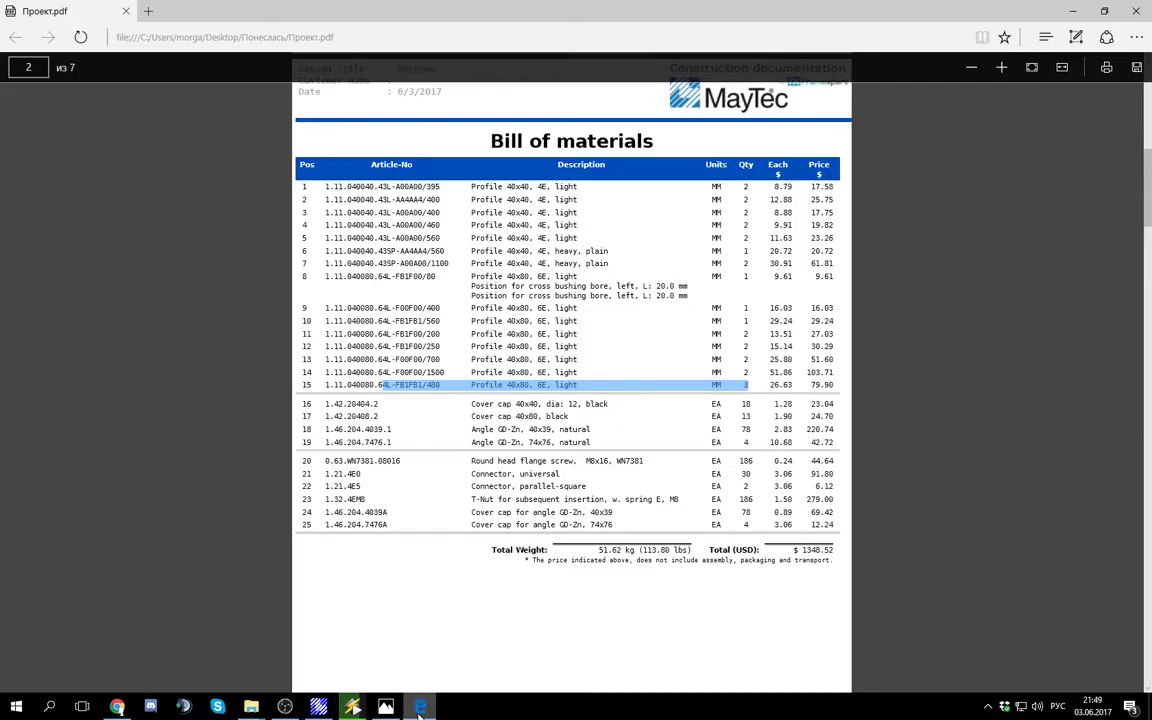
pyautogui.click(420, 706)
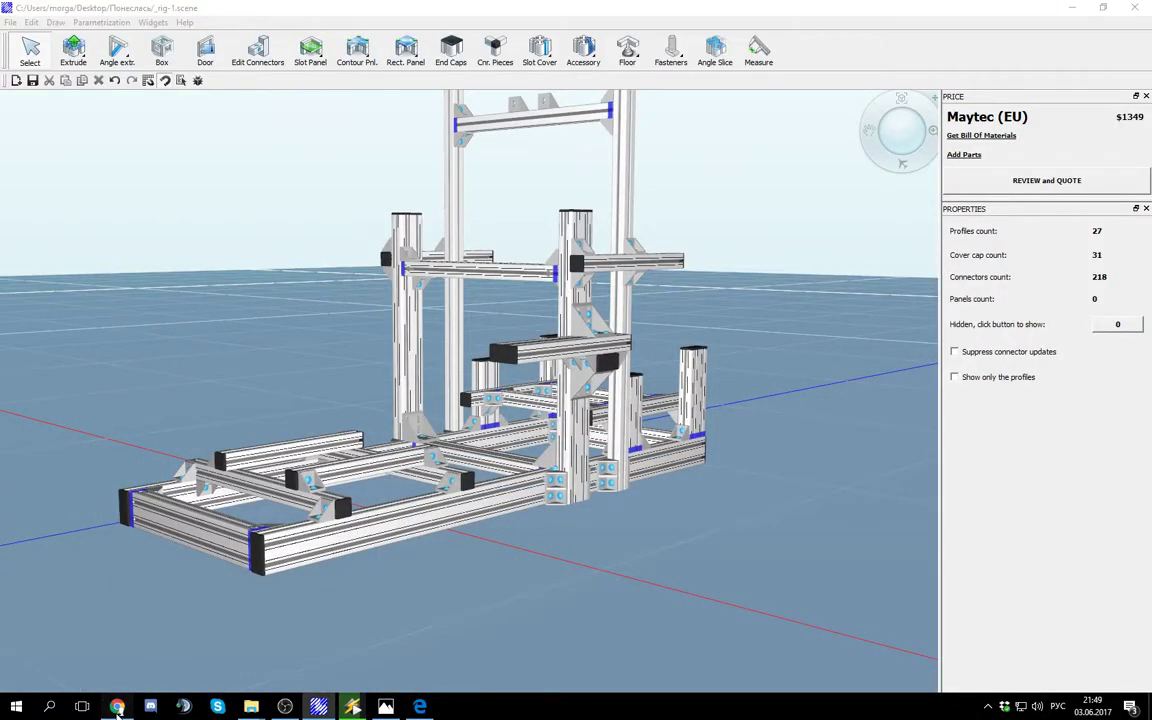
# Step: In the soberizavod.ru angle connectors category, find series 40 and open the product page of the 40x40L slot 10 connector A18
pyautogui.click(117, 706)
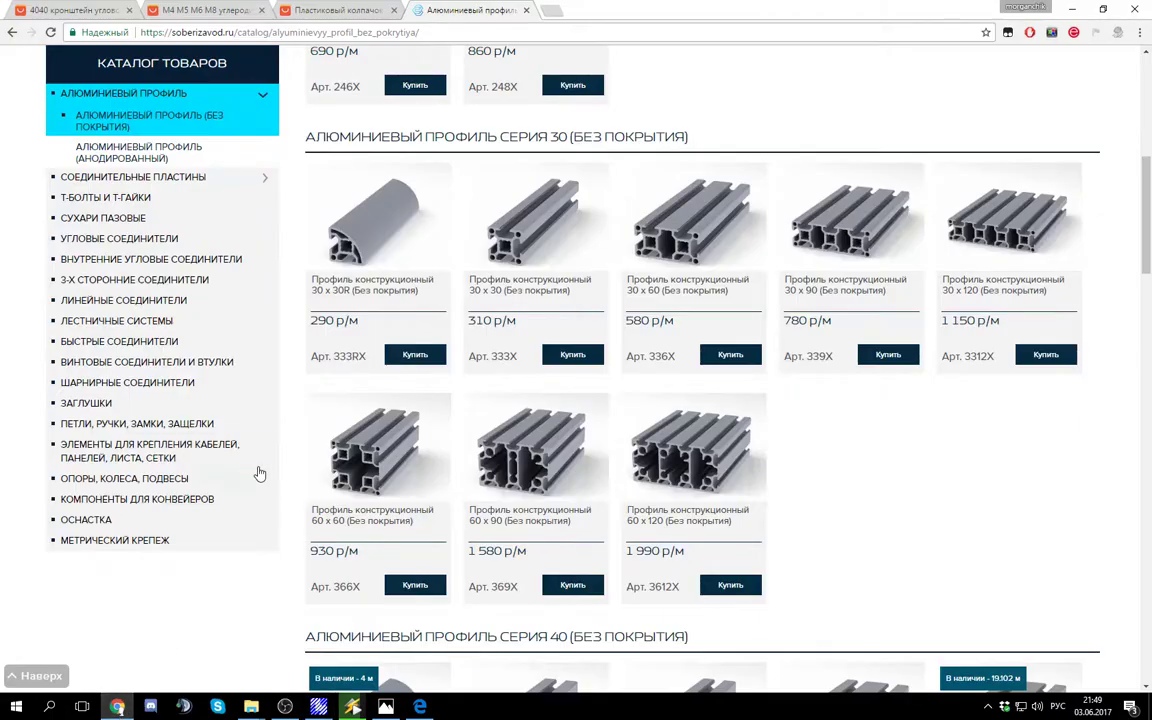
pyautogui.click(137, 238)
pyautogui.scroll(-5, 371, 343)
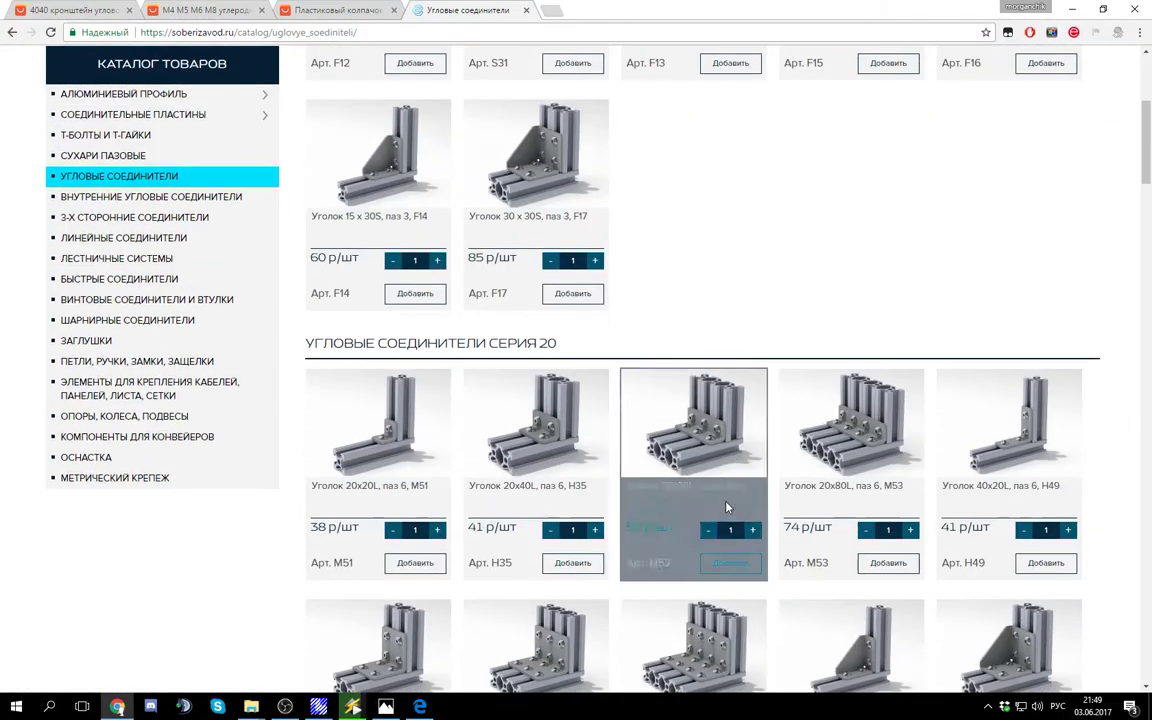
pyautogui.scroll(-10, 535, 350)
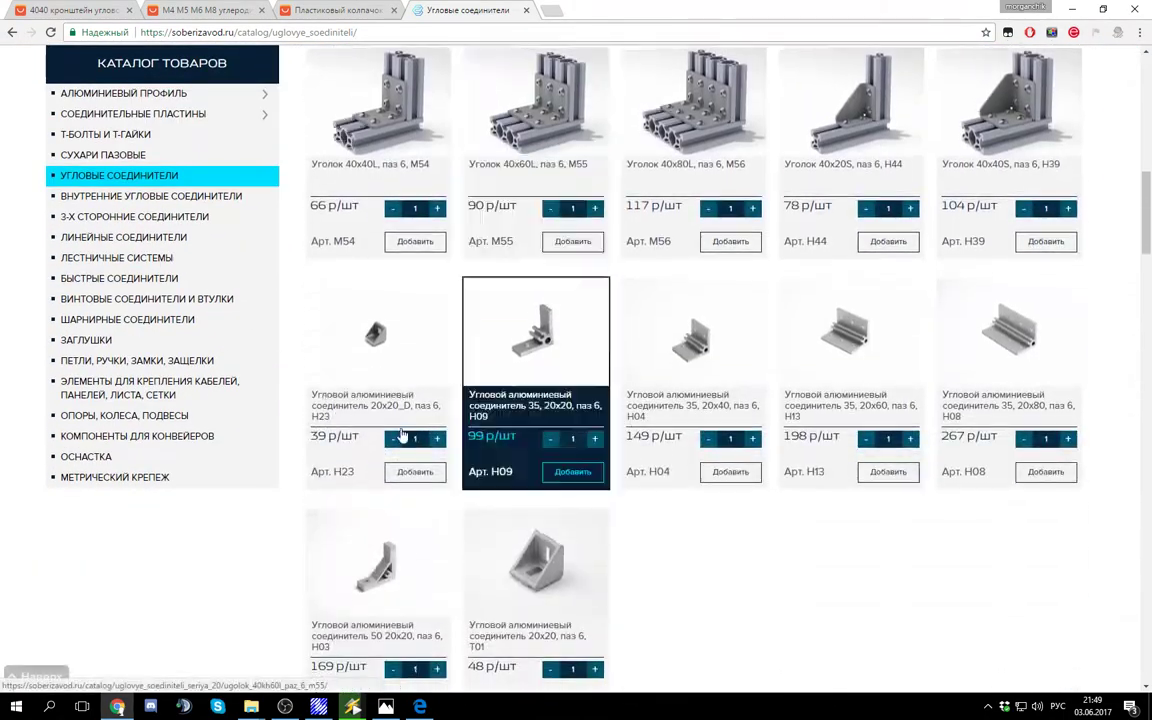
pyautogui.scroll(-7, 321, 523)
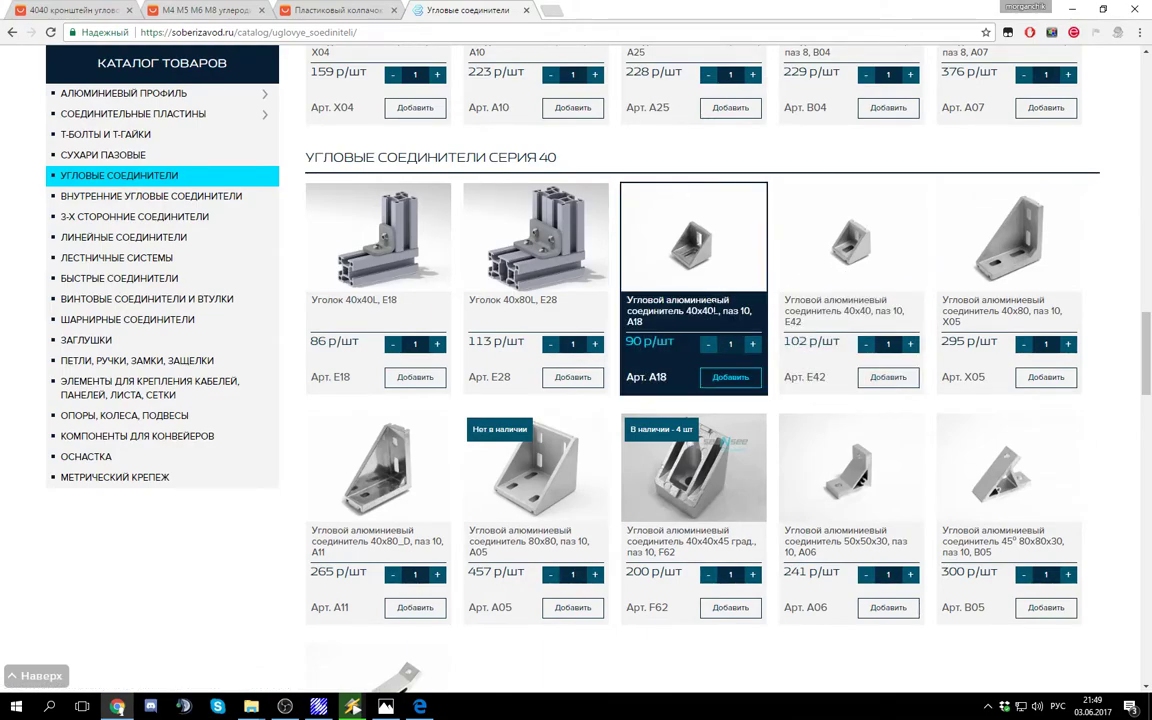
pyautogui.moveTo(713, 310); pyautogui.dragTo(723, 310)
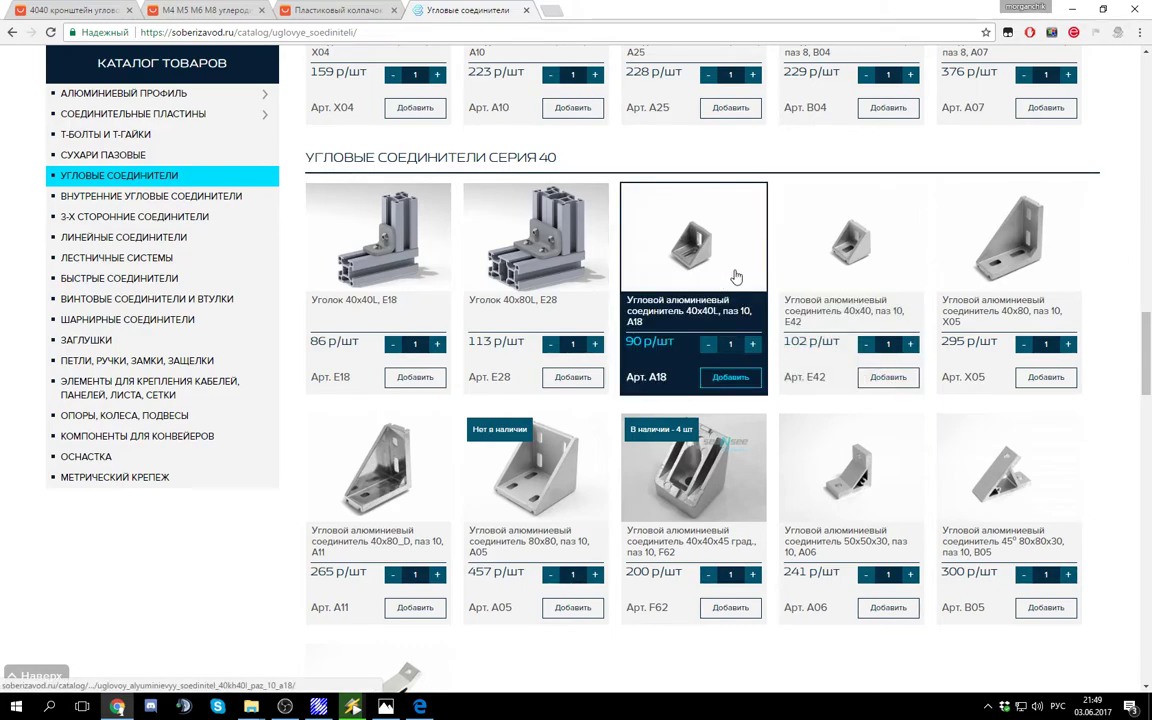
pyautogui.click(687, 257)
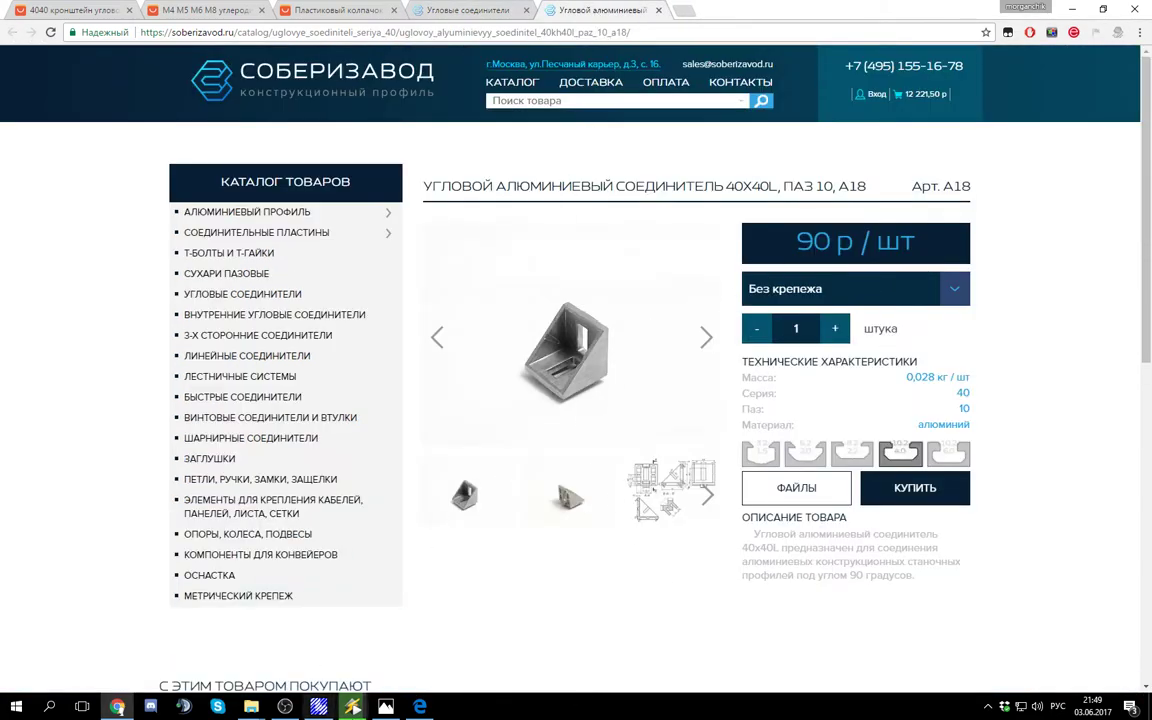
# Step: Check the descriptions and quantities of the 40x40 and 40x80 cover caps in the bill of materials in Проект.pdf
pyautogui.click(420, 704)
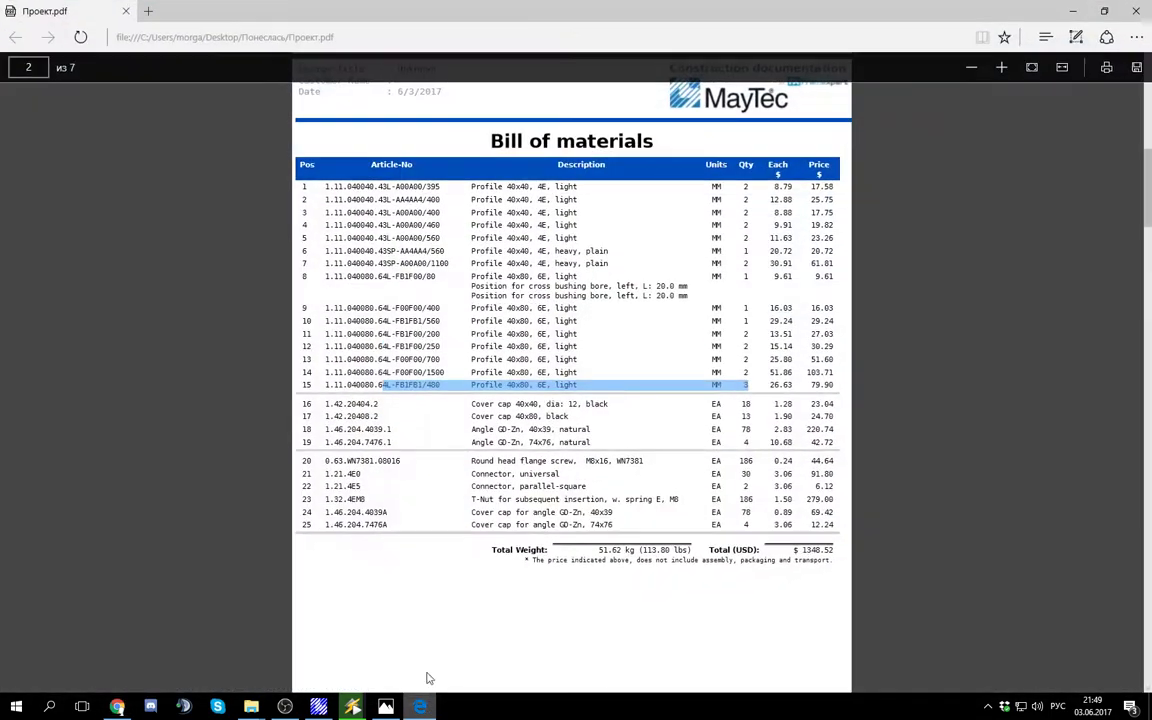
pyautogui.click(55, 705)
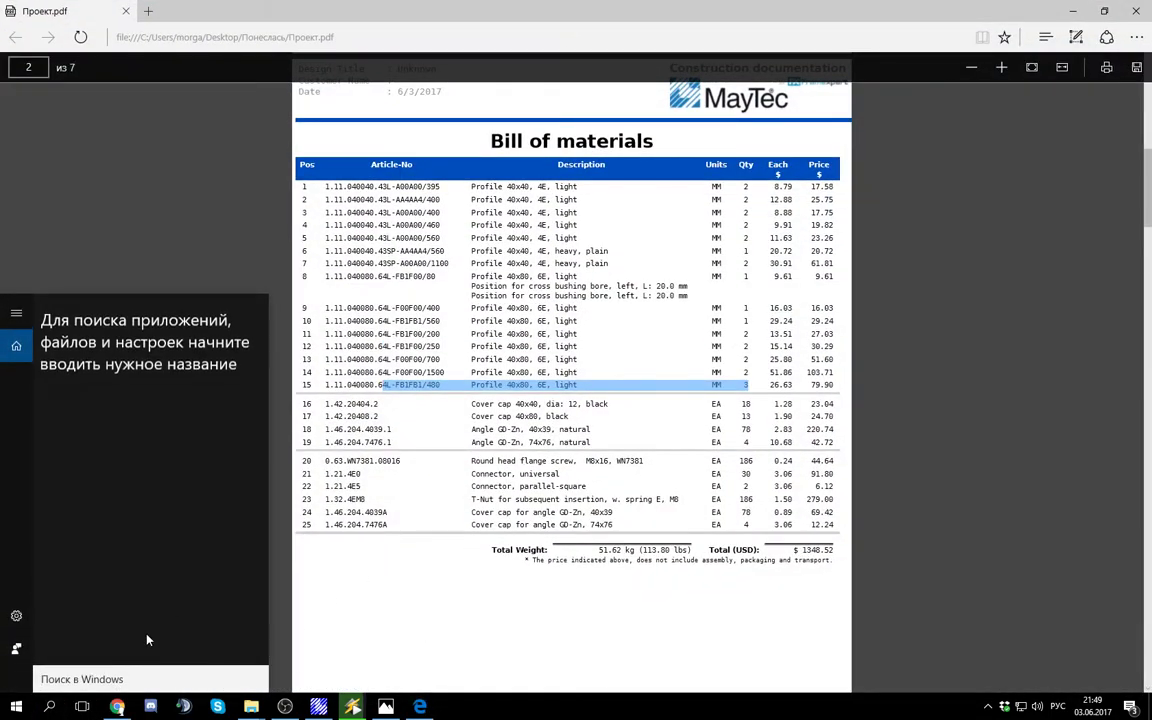
pyautogui.press('Escape')
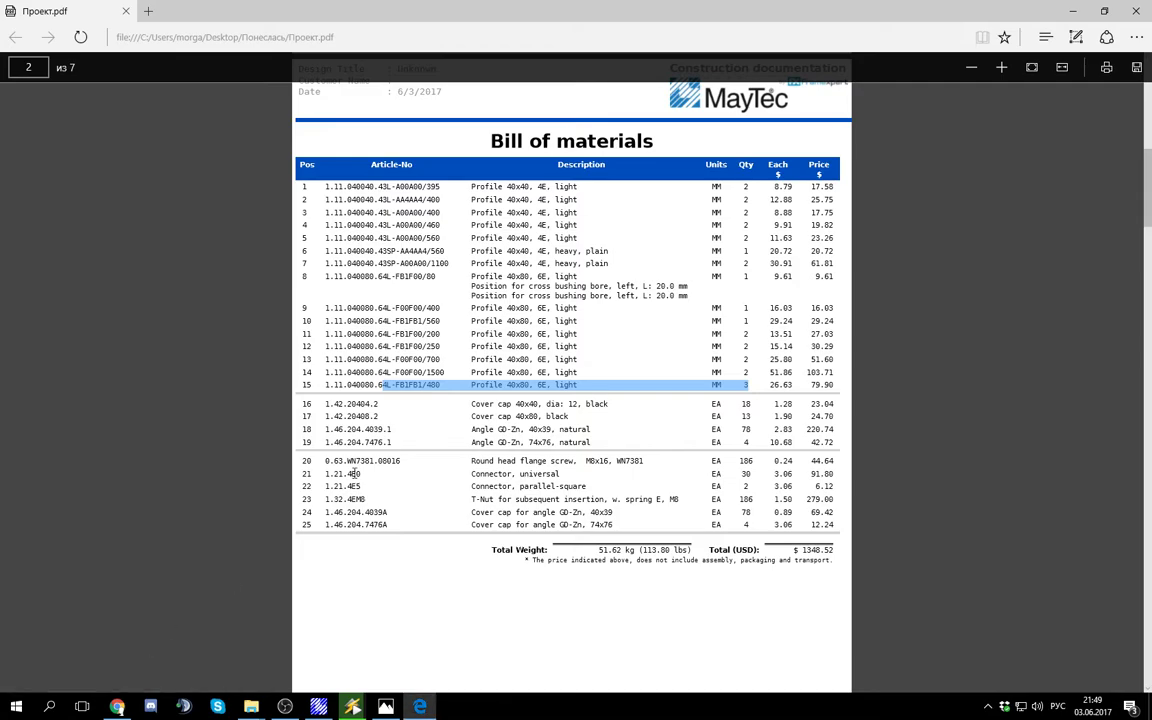
pyautogui.click(360, 403)
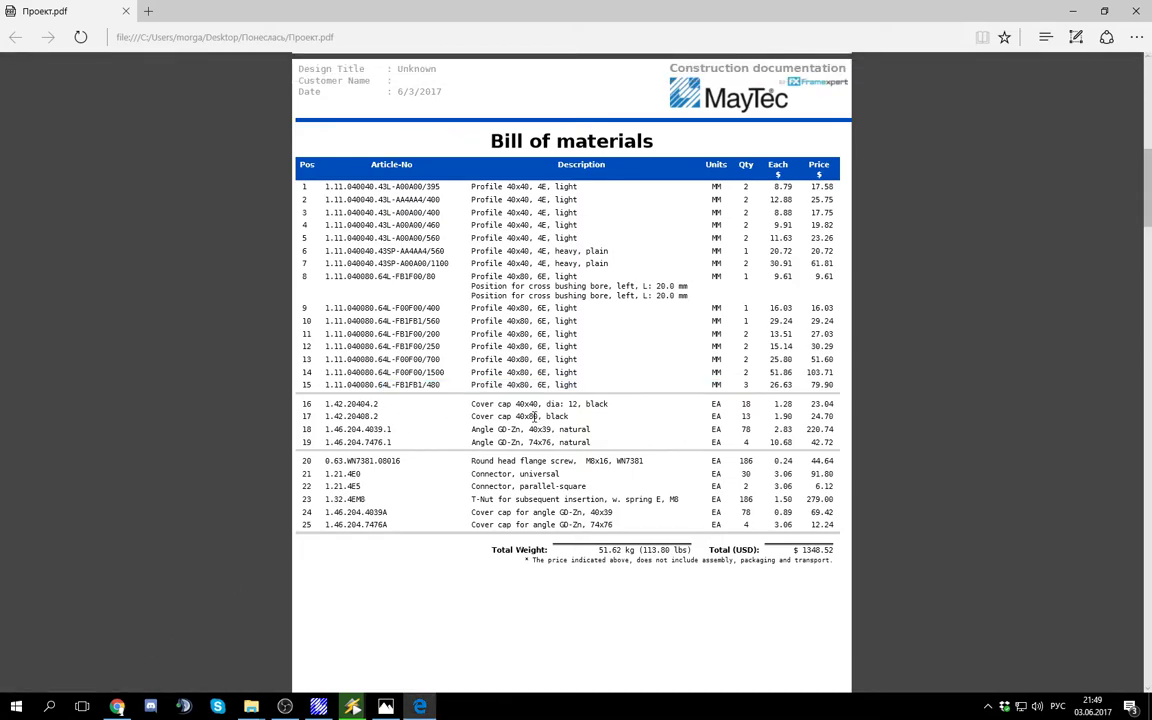
pyautogui.moveTo(500, 404); pyautogui.dragTo(769, 403)
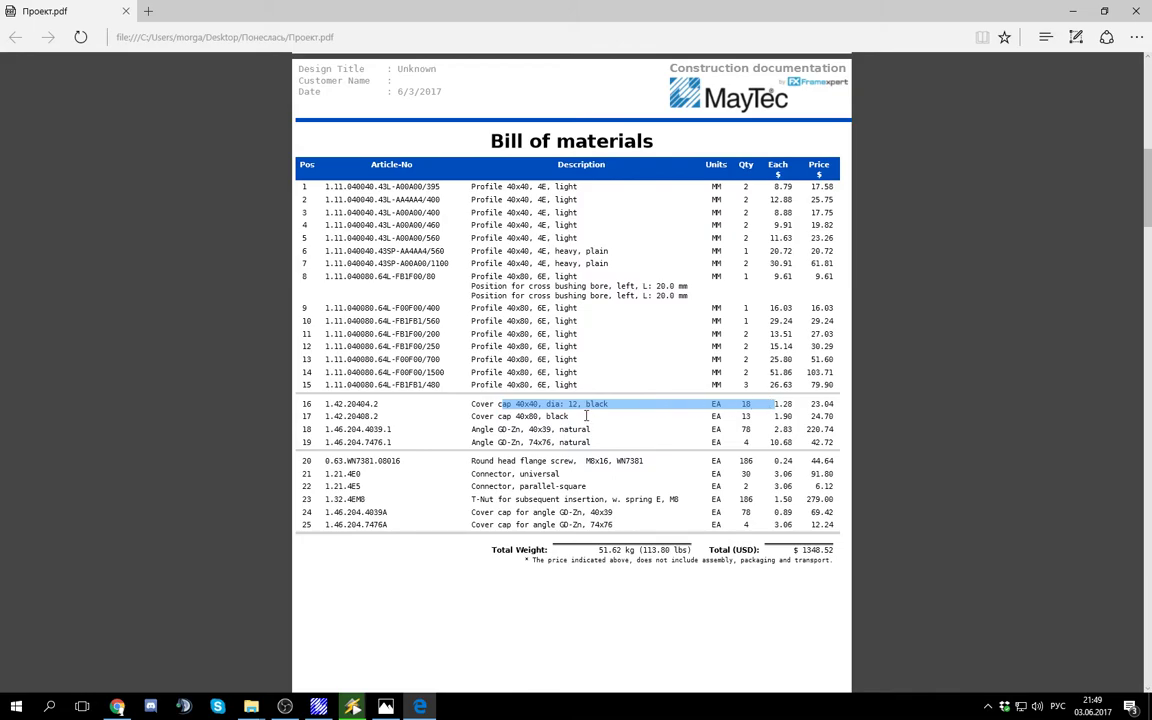
pyautogui.click(531, 406)
pyautogui.moveTo(547, 403); pyautogui.dragTo(573, 401)
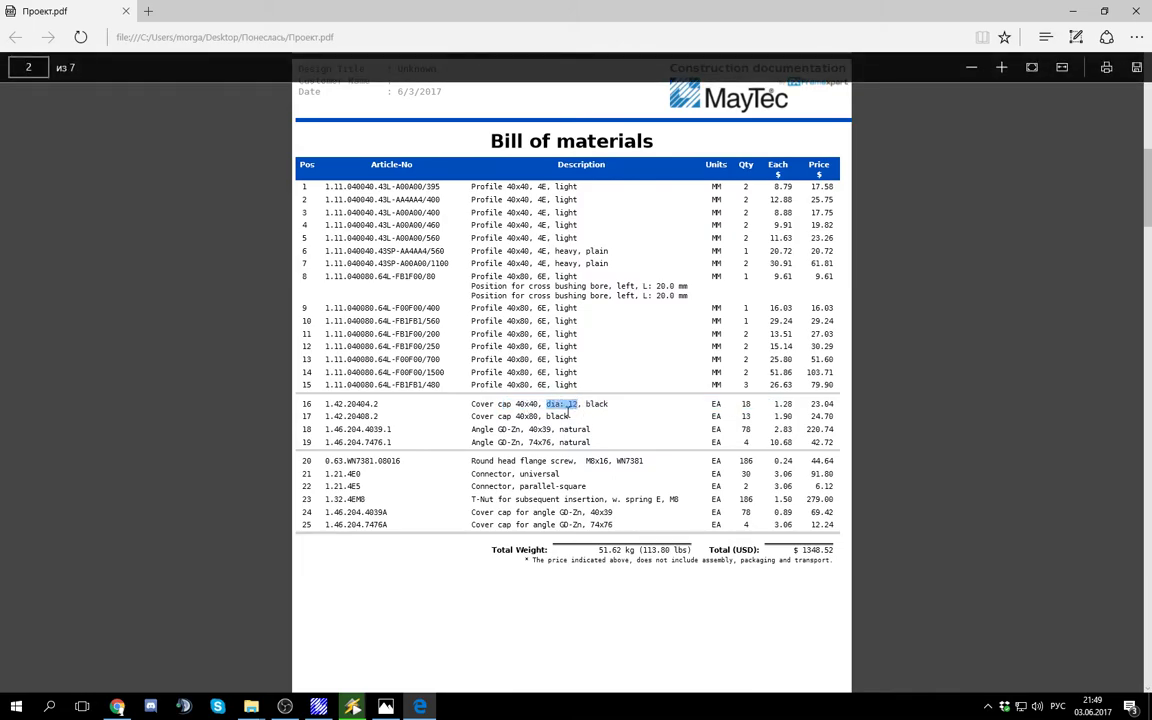
pyautogui.moveTo(739, 407); pyautogui.dragTo(752, 407)
pyautogui.click(743, 417)
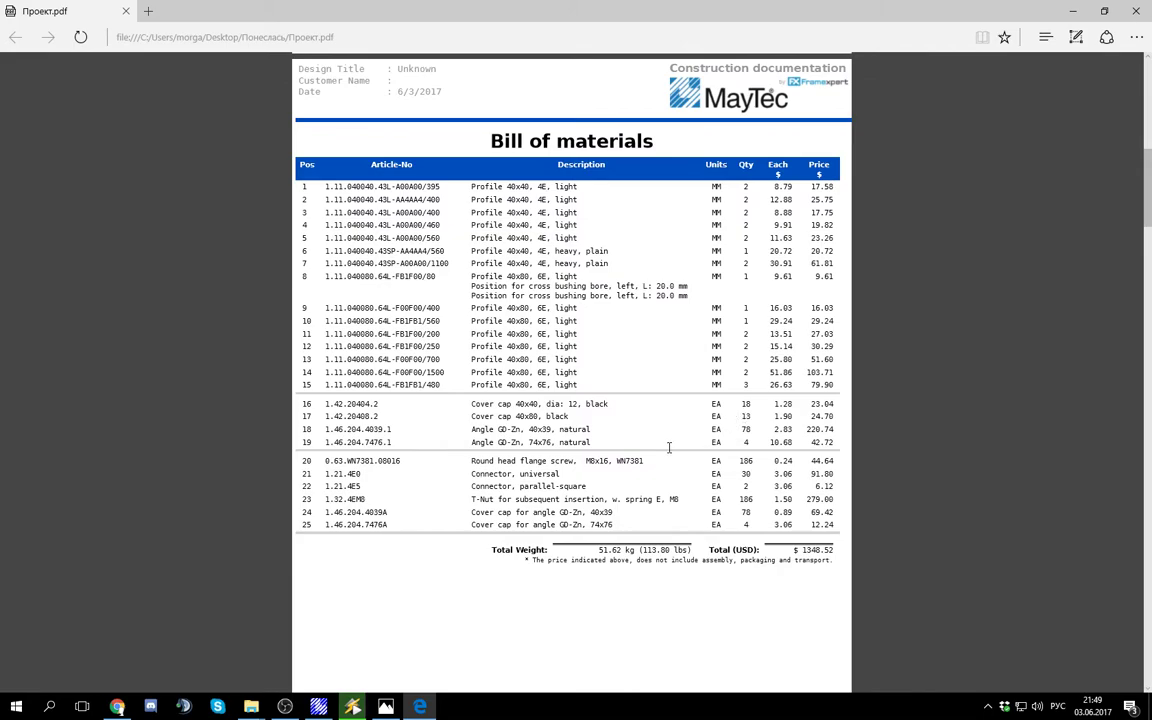
# Step: Check the description and quantity of the 40x39 GD-Zn angle at position 18 in the bill of materials
pyautogui.moveTo(473, 404); pyautogui.dragTo(702, 437)
pyautogui.click(481, 406)
pyautogui.click(504, 414)
pyautogui.click(549, 429)
pyautogui.click(578, 434)
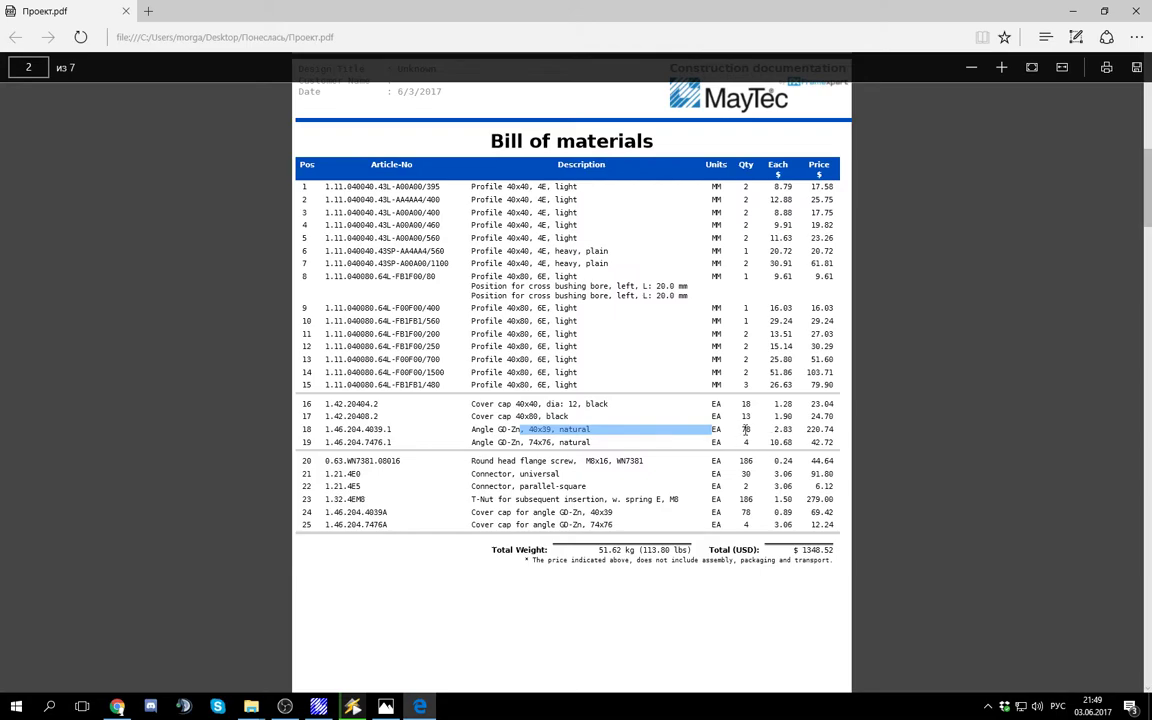
pyautogui.doubleClick(746, 430)
pyautogui.click(757, 439)
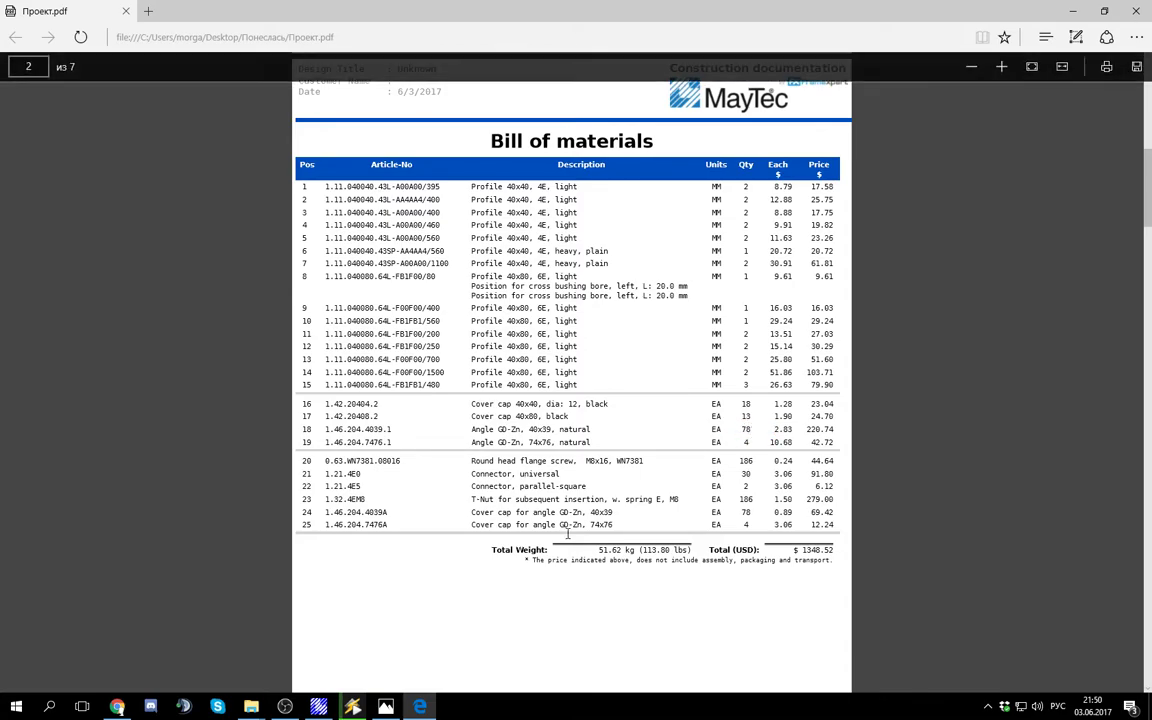
# Step: Return to the A18 connector page in the browser, add 80 pieces without fasteners to the cart and view the cart
pyautogui.click(117, 706)
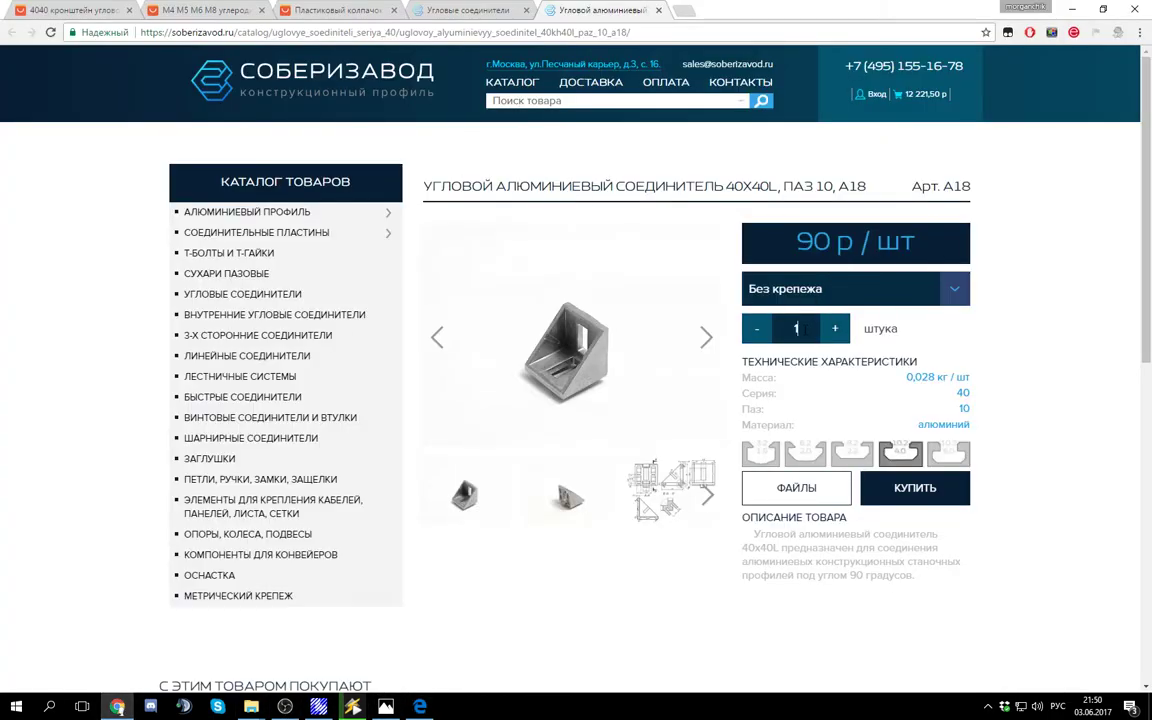
pyautogui.doubleClick(797, 328)
pyautogui.write('80')
pyautogui.click(918, 500)
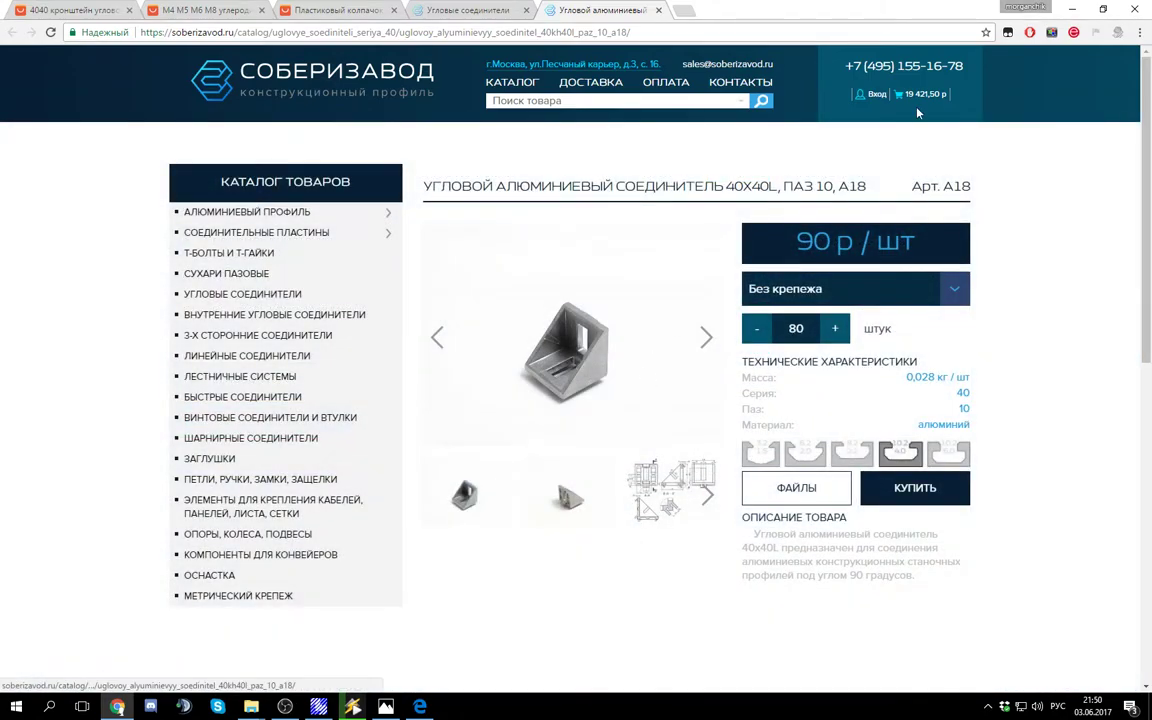
pyautogui.moveTo(925, 95)
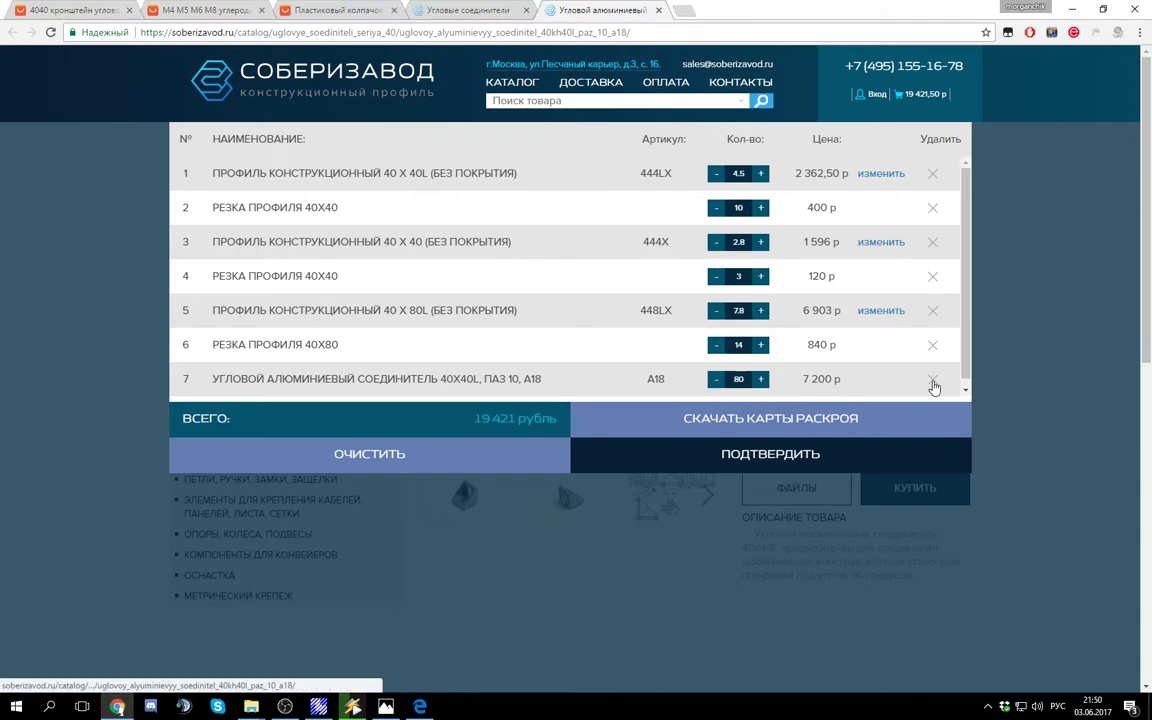
# Step: On the AliExpress 4040 corner bracket page, set the quantity to 80 and check the unit price and total cost
pyautogui.click(75, 9)
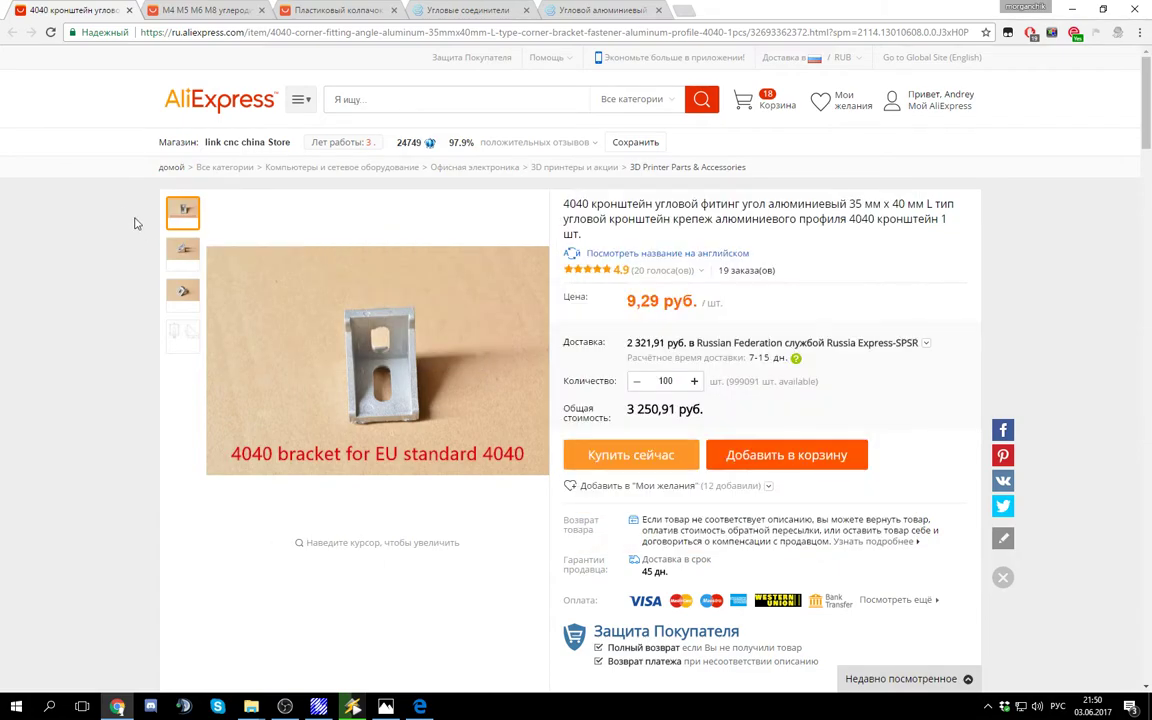
pyautogui.moveTo(230, 142)
pyautogui.doubleClick(683, 384)
pyautogui.write('1')
pyautogui.moveTo(629, 300); pyautogui.dragTo(656, 301)
pyautogui.click(652, 301)
pyautogui.click(654, 302)
pyautogui.click(656, 302)
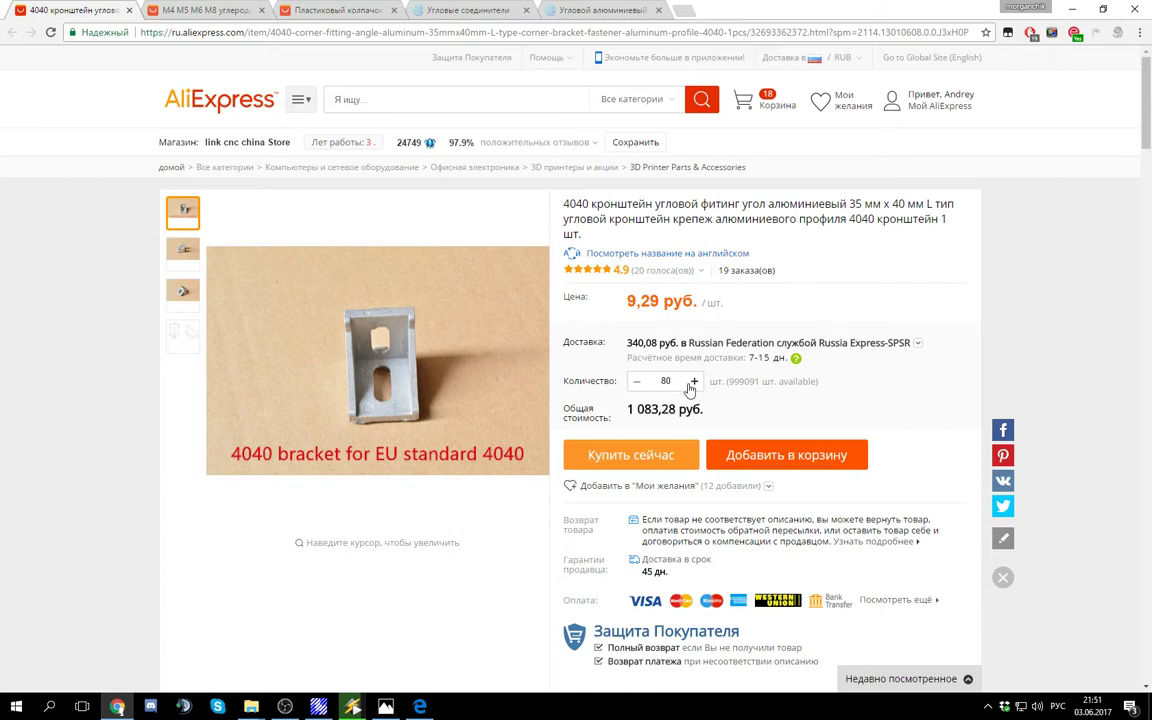
pyautogui.click(691, 385)
pyautogui.click(637, 384)
pyautogui.moveTo(637, 411); pyautogui.dragTo(664, 411)
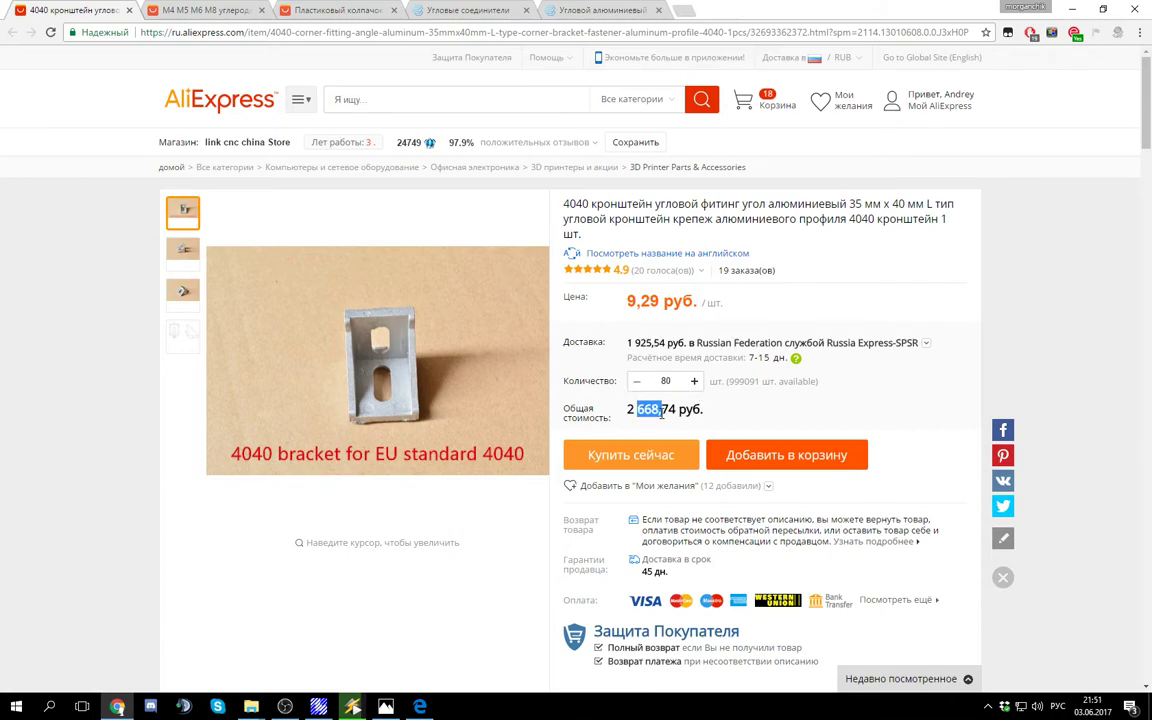
pyautogui.click(664, 414)
# Step: Compare the price of the A18 connectors in the soberizavod.ru cart with the AliExpress total for the 4040 brackets
pyautogui.click(616, 9)
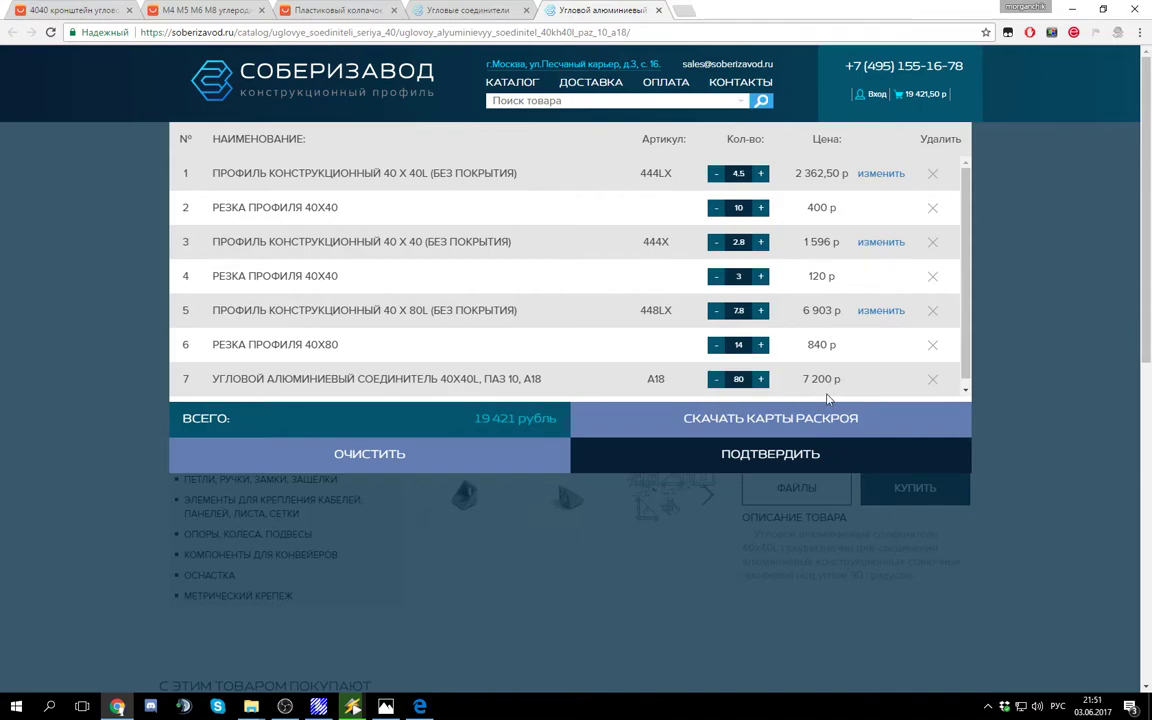
pyautogui.click(76, 9)
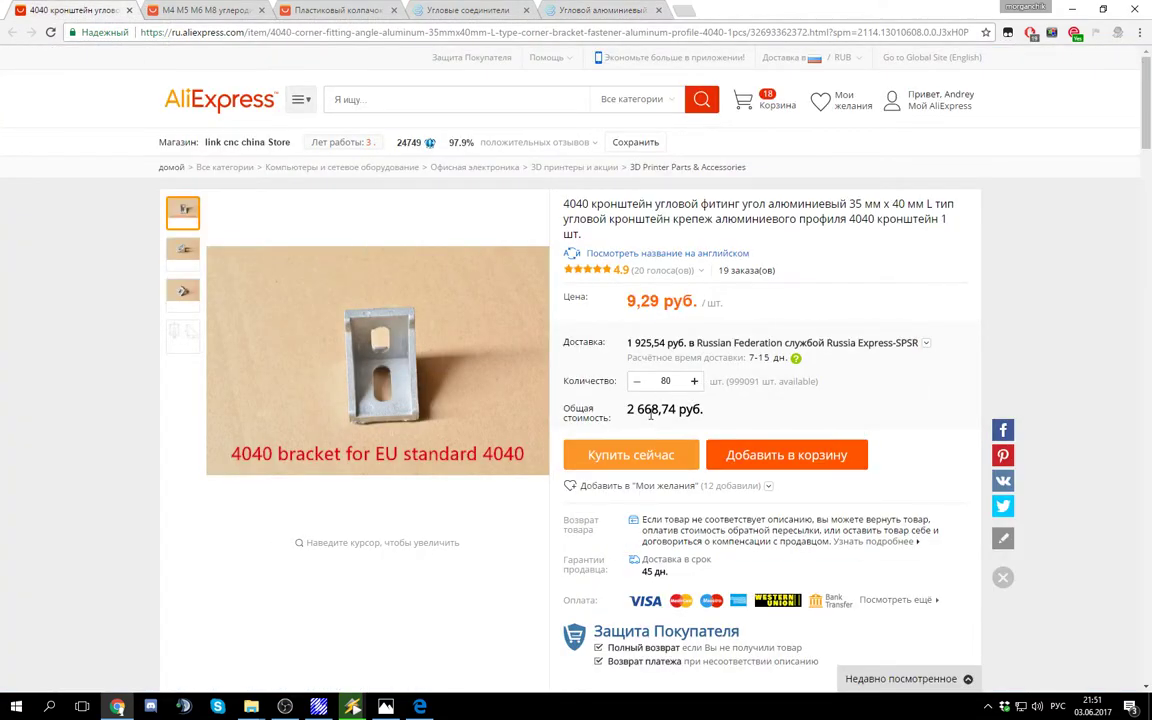
pyautogui.click(587, 8)
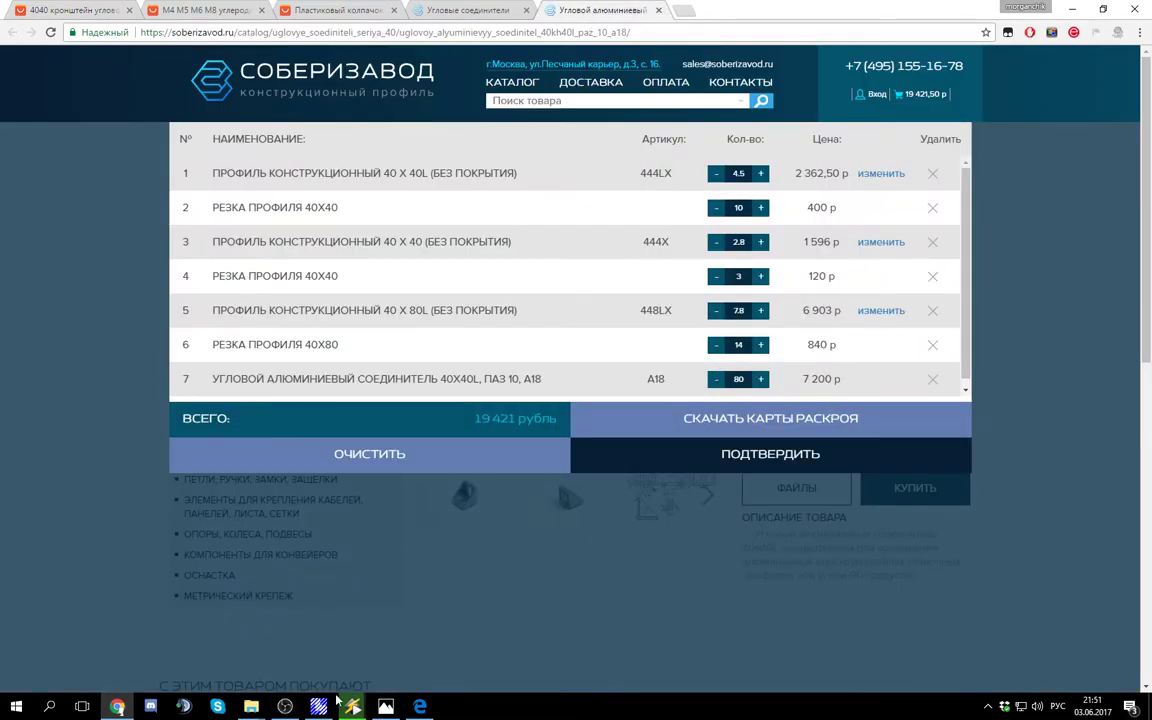
# Step: Open Calculator, place it over the right part of the cart list and enter 2600
pyautogui.press('super')
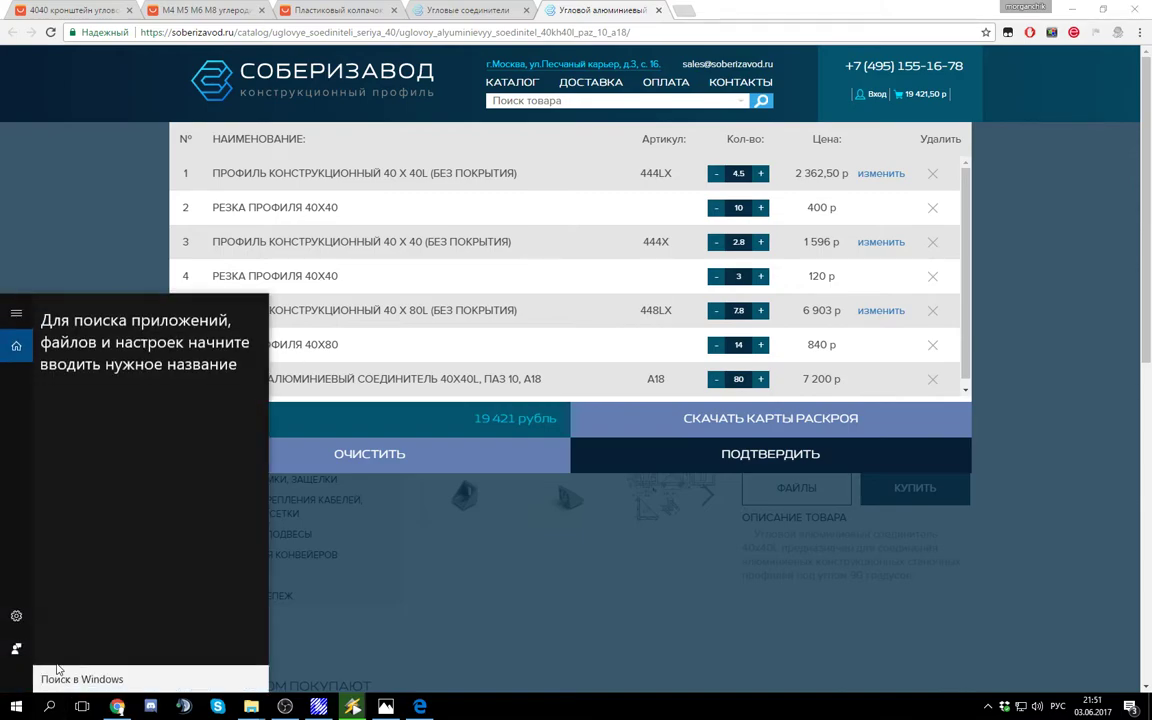
pyautogui.write('сфлд')
pyautogui.press('BackSpace')
pyautogui.press('BackSpace')
pyautogui.press('BackSpace')
pyautogui.press('BackSpace')
pyautogui.write('сфд')
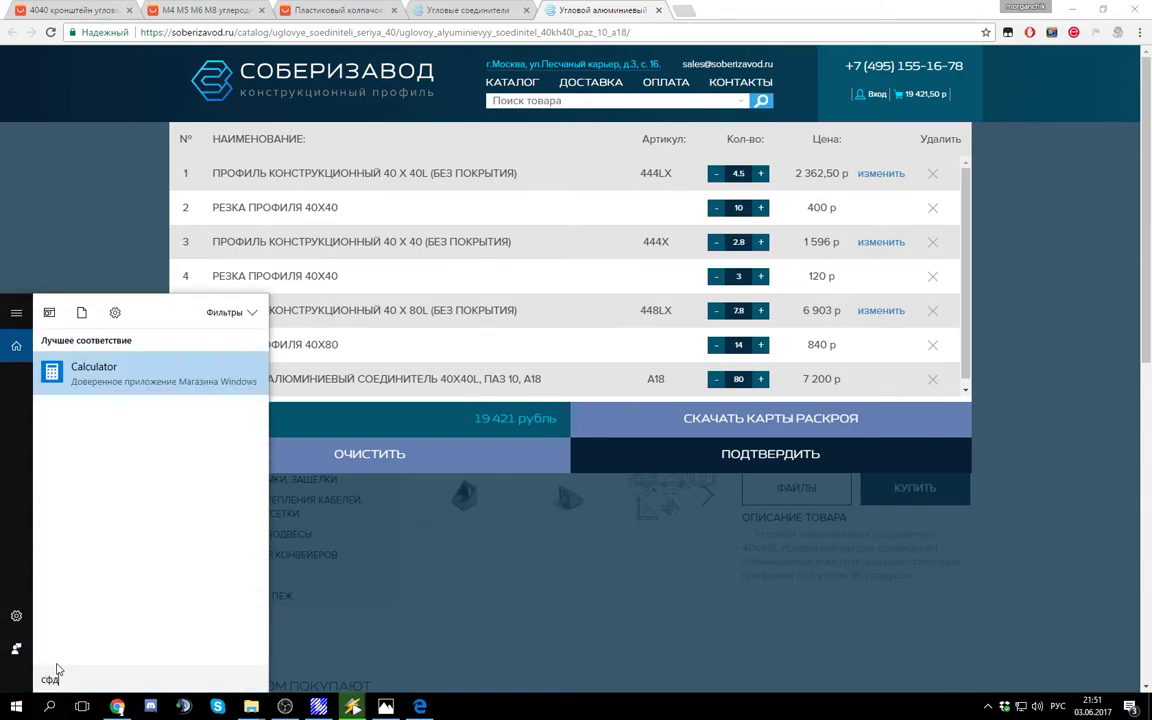
pyautogui.click(140, 374)
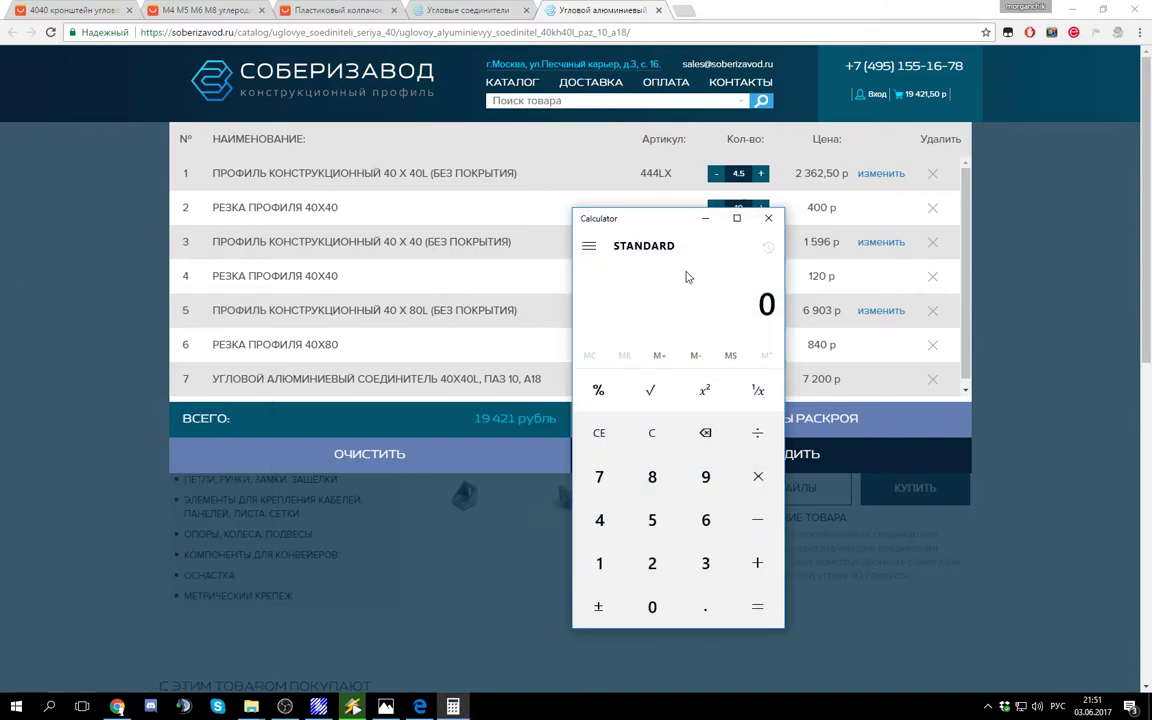
pyautogui.moveTo(670, 230); pyautogui.dragTo(861, 213)
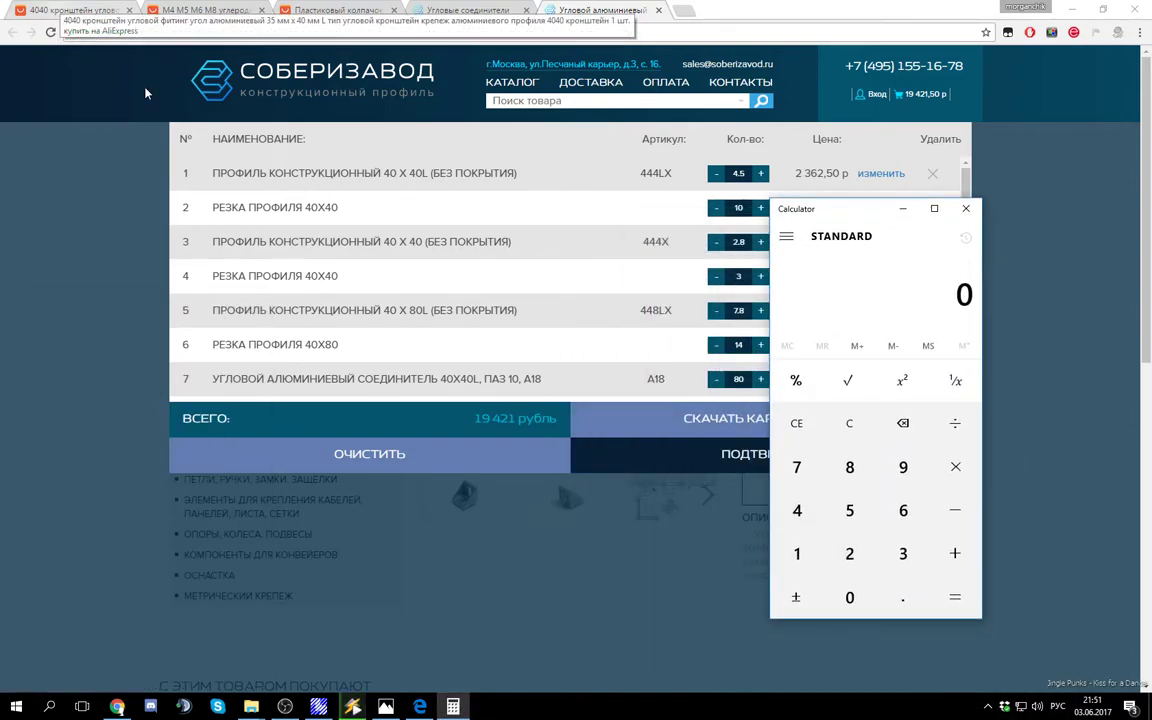
pyautogui.click(849, 553)
pyautogui.click(902, 510)
pyautogui.click(849, 597)
pyautogui.click(849, 597)
# Step: Compare the dimension drawing of the AliExpress 4040 bracket with the drawing on the A18 connector's product page
pyautogui.click(70, 10)
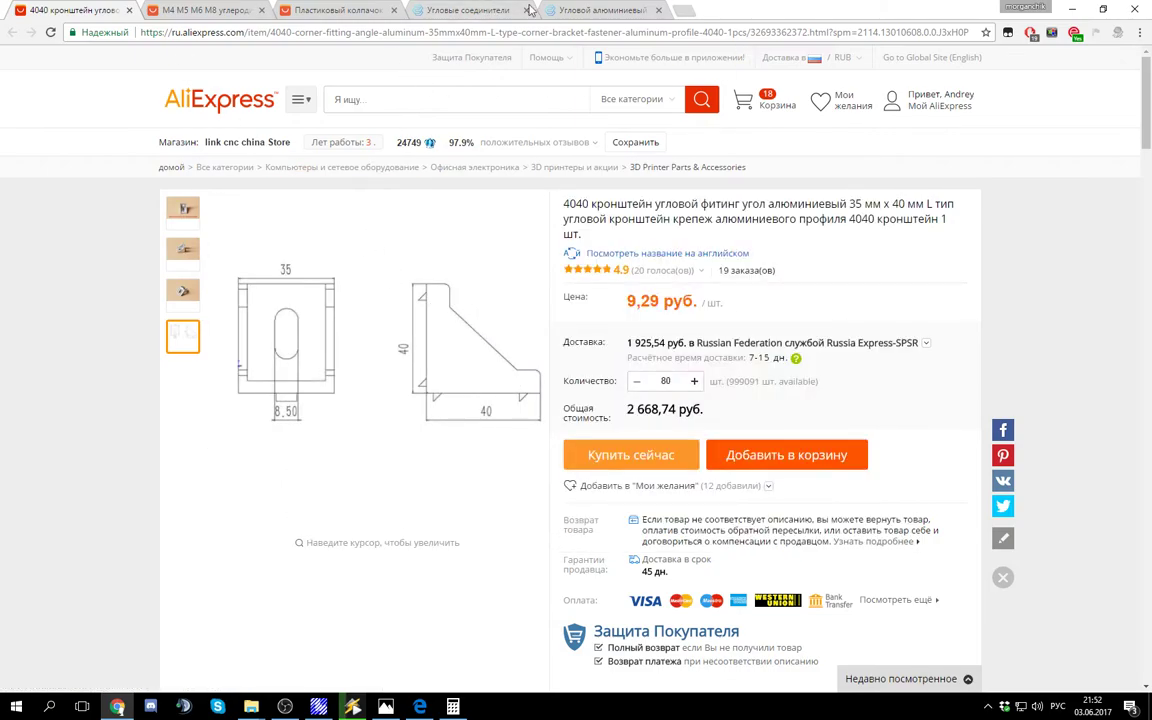
pyautogui.click(485, 9)
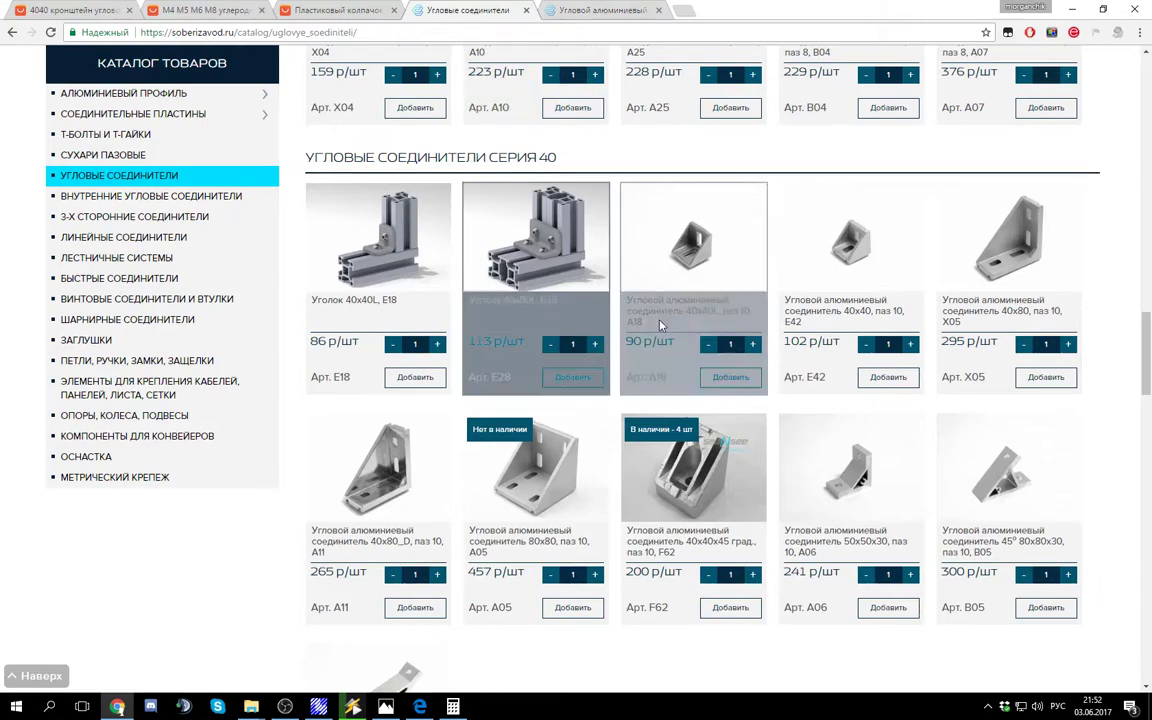
pyautogui.click(687, 258)
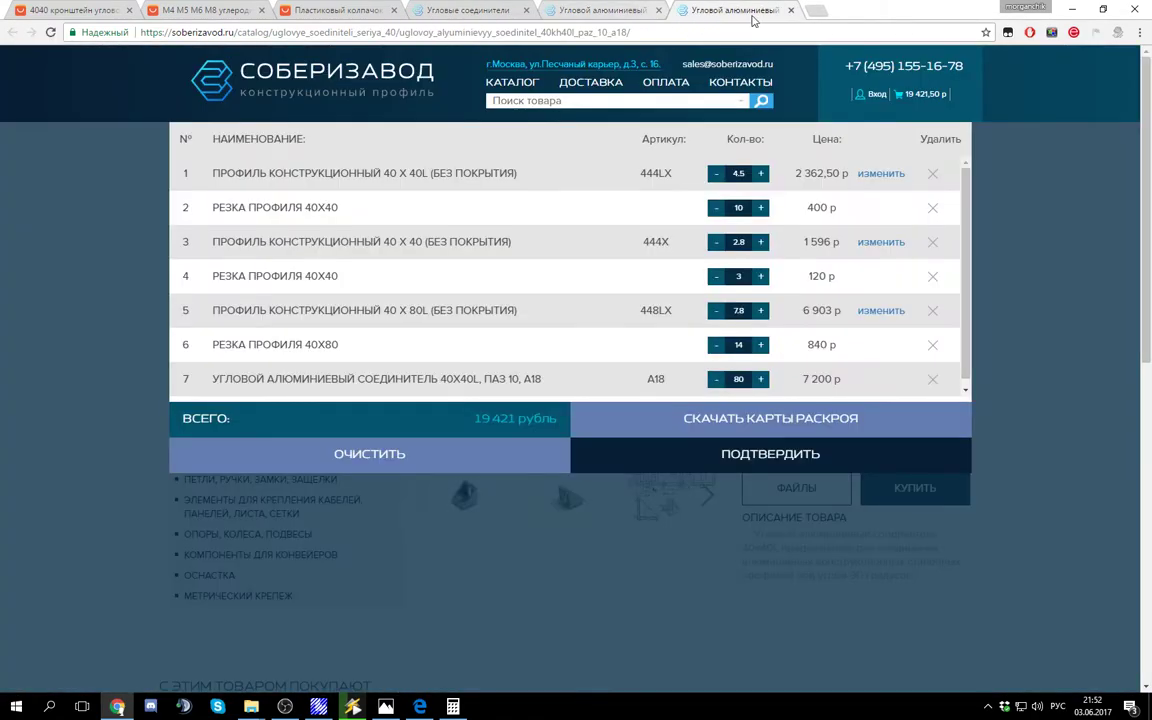
pyautogui.click(791, 10)
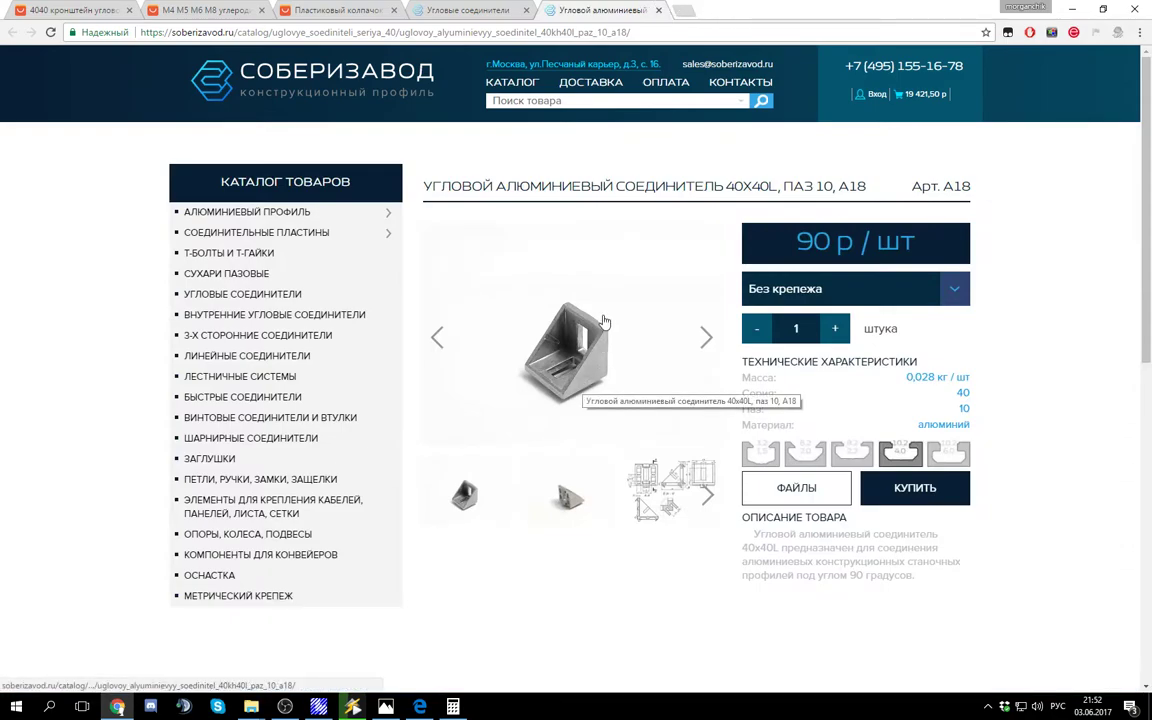
pyautogui.click(625, 502)
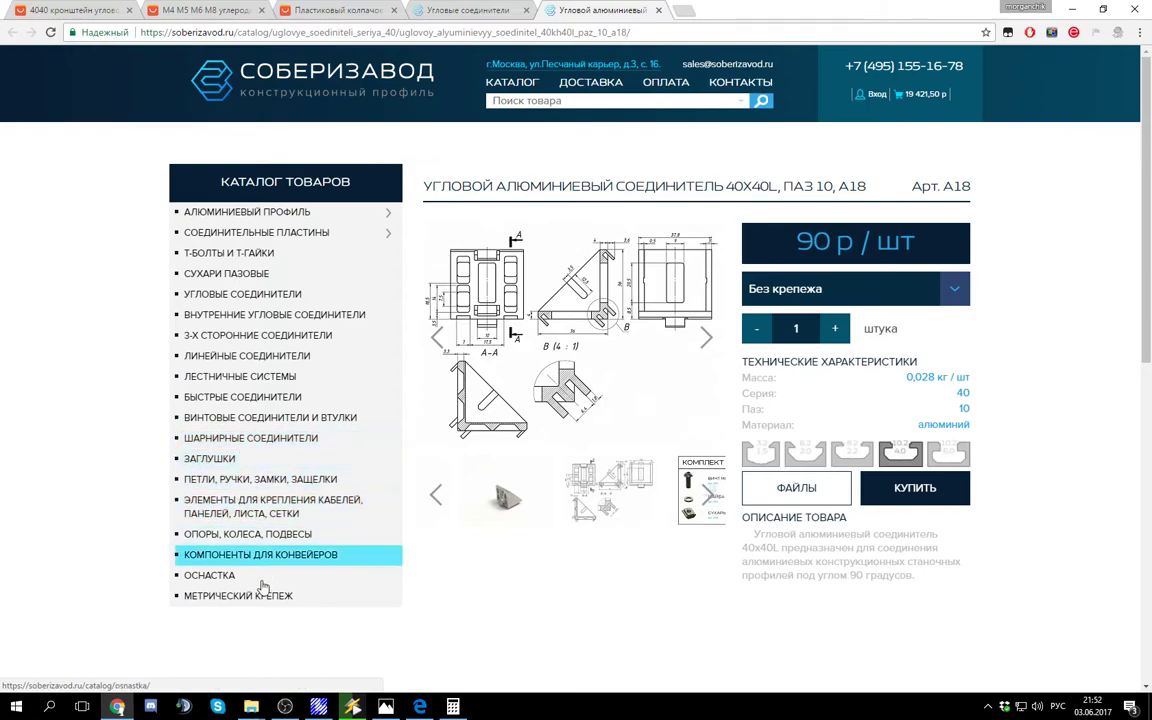
# Step: Open the soberizavod.ru caps category (Заглушки) and look through the series 40 end caps
pyautogui.click(210, 458)
pyautogui.scroll(-3, 521, 494)
pyautogui.scroll(-3, 521, 494)
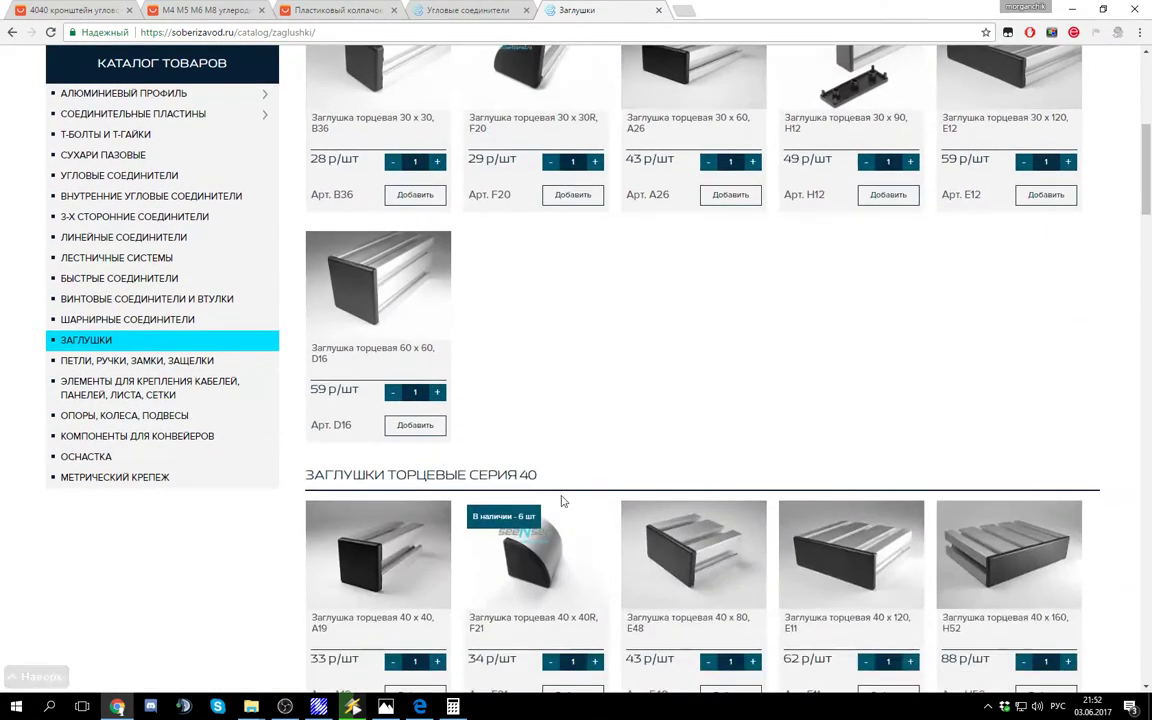
pyautogui.scroll(3, 560, 500)
pyautogui.scroll(-3, 571, 342)
pyautogui.scroll(-2, 550, 381)
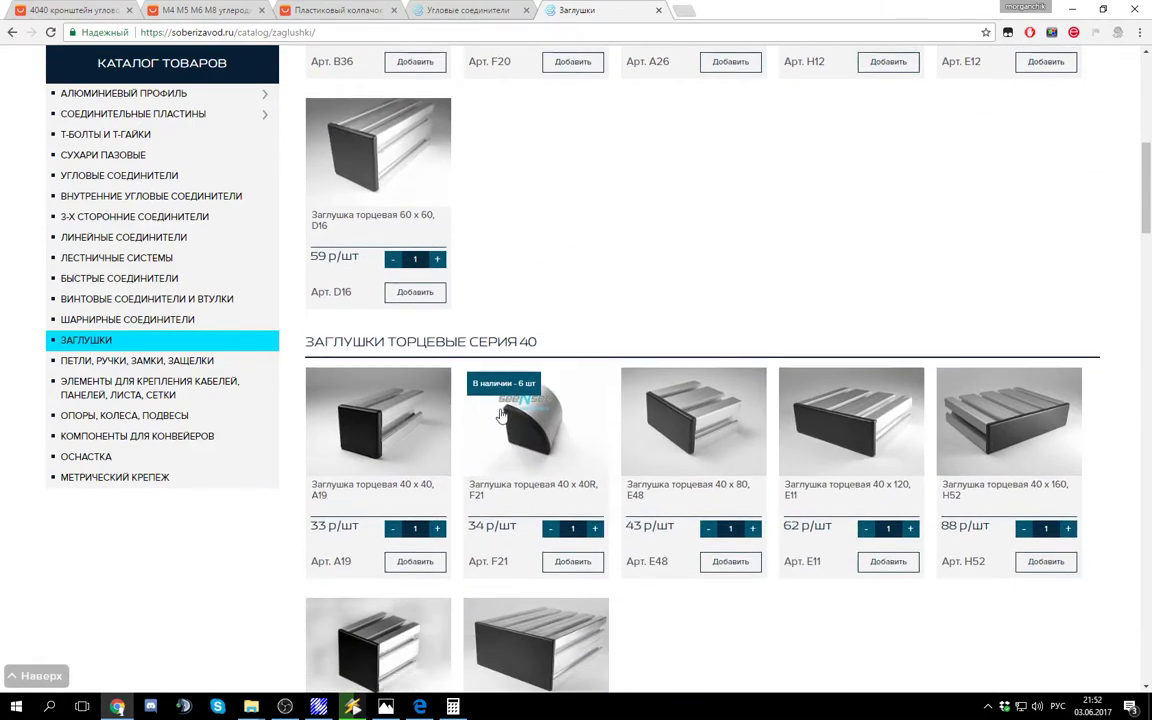
pyautogui.scroll(-1, 797, 460)
pyautogui.scroll(-9, 882, 465)
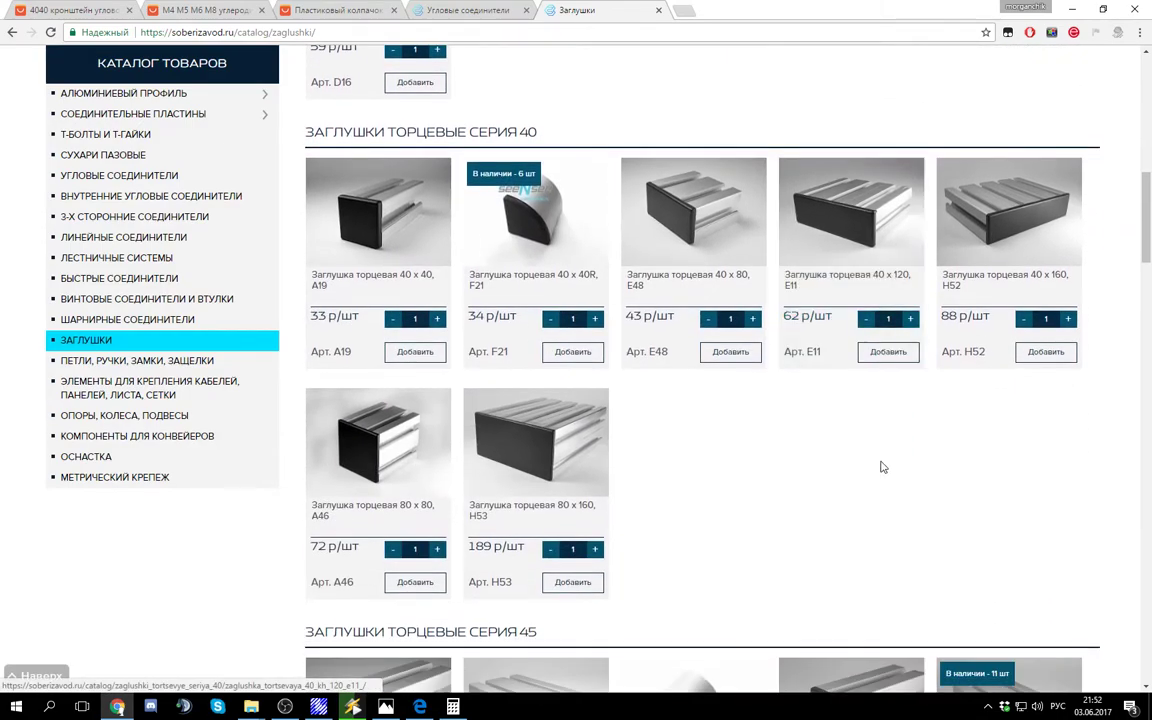
# Step: Among the caps for angle connectors, add 80 pieces of the 40x40L cap D02 to the cart
pyautogui.scroll(-8, 976, 443)
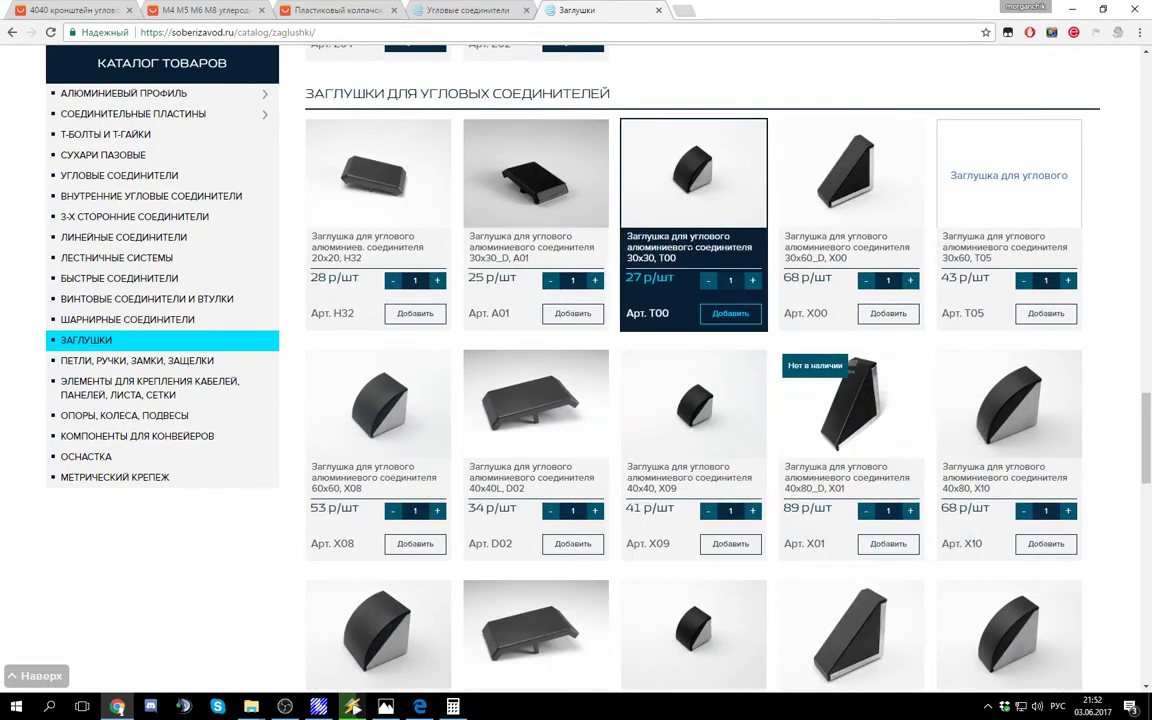
pyautogui.scroll(-1, 213, 511)
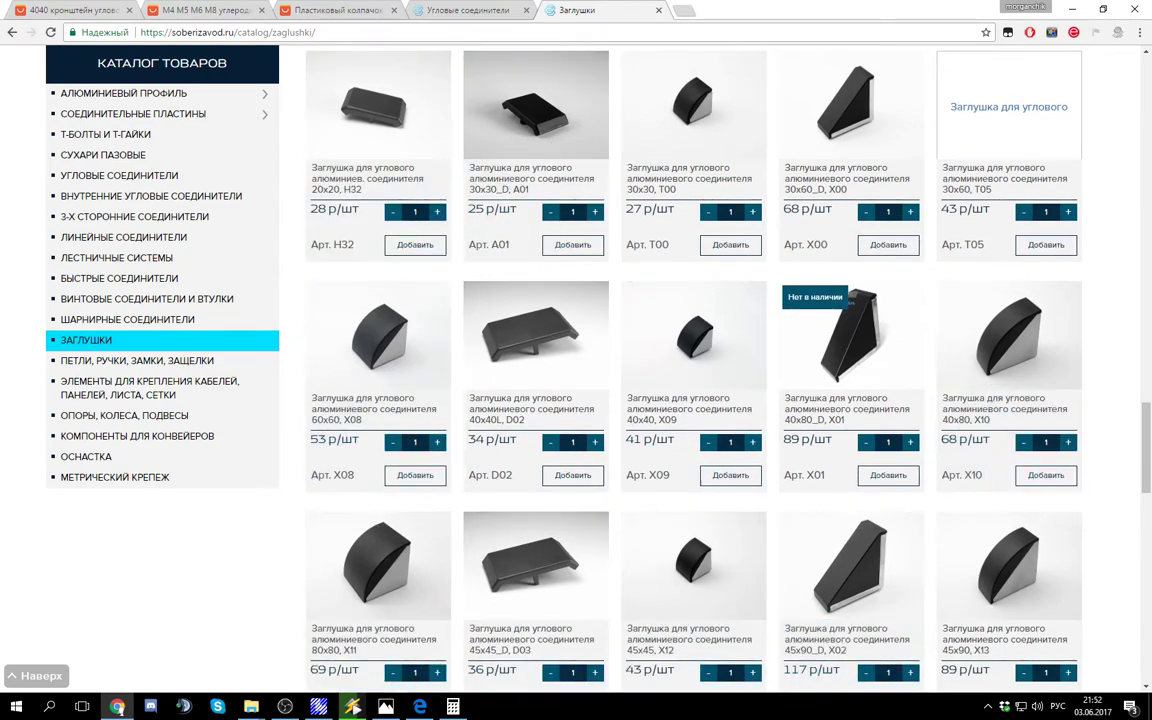
pyautogui.scroll(-1, 1008, 440)
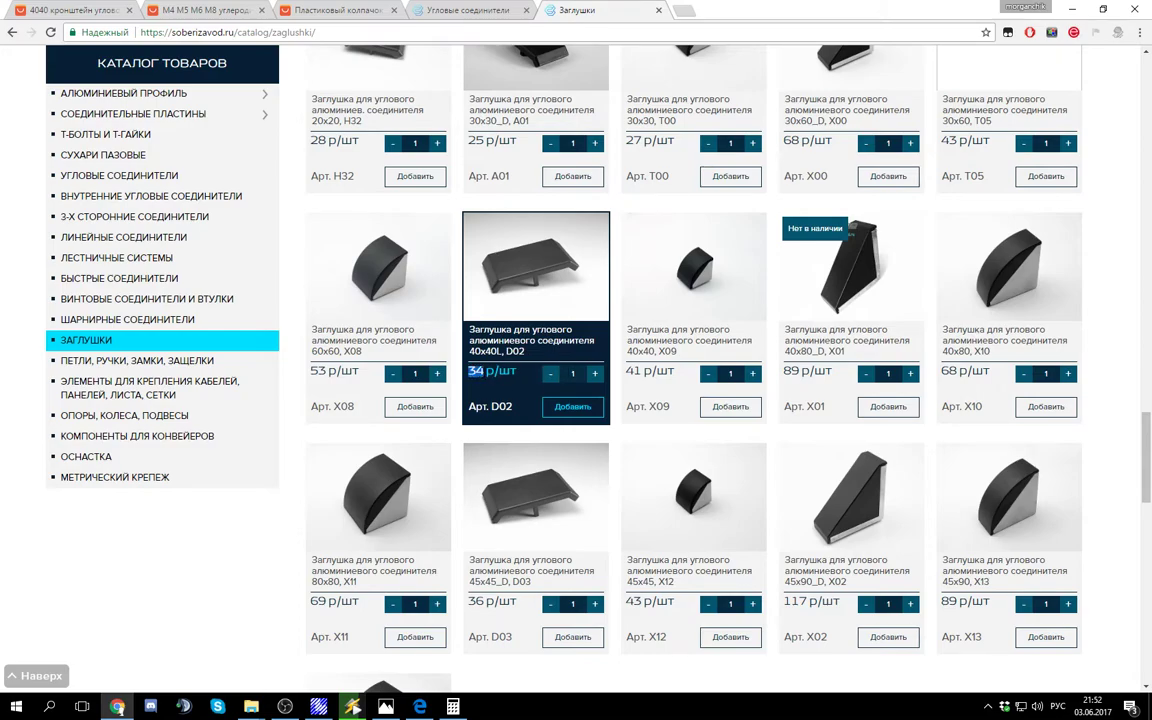
pyautogui.moveTo(574, 373); pyautogui.dragTo(545, 377)
pyautogui.write('80')
pyautogui.click(588, 408)
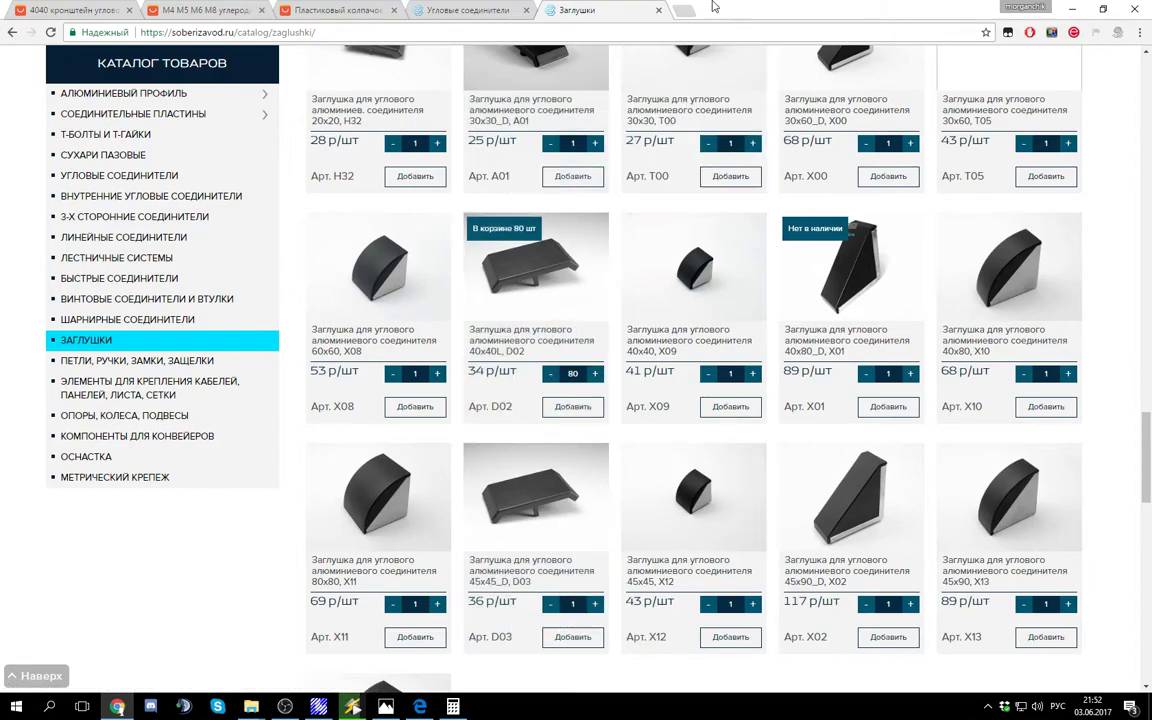
# Step: Open the cart from the caps page and check the lines for the A18 connectors and D02 caps
pyautogui.click(481, 7)
pyautogui.click(572, 9)
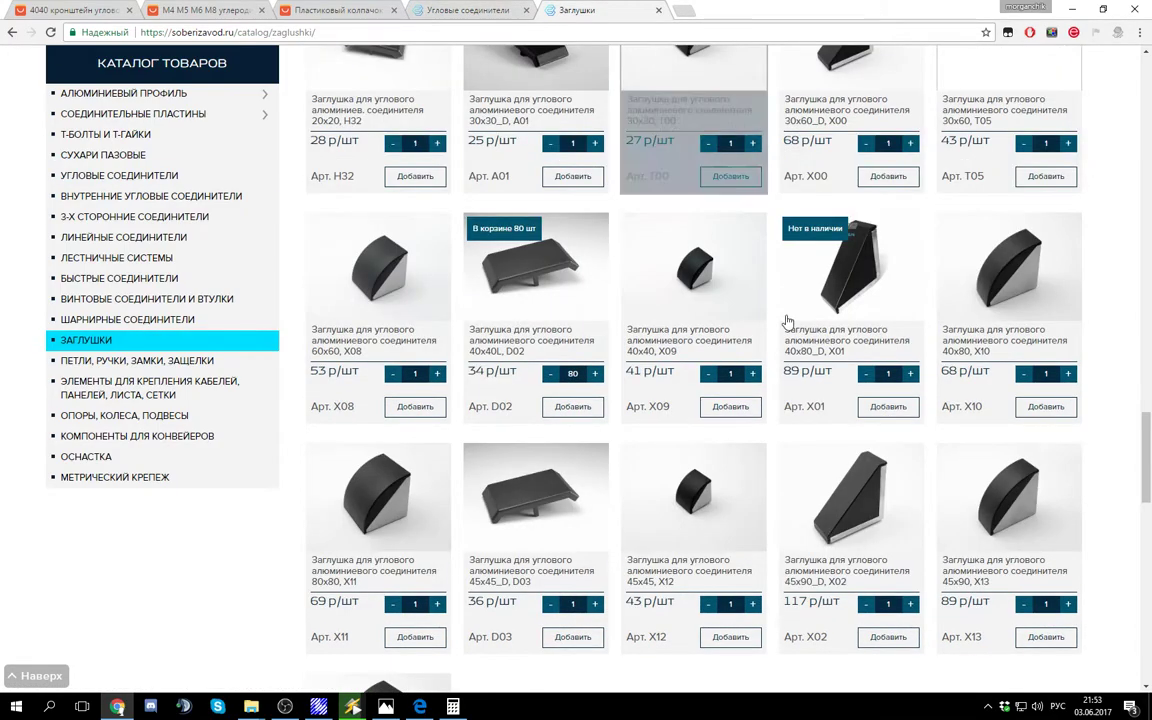
pyautogui.scroll(5, 797, 338)
pyautogui.scroll(20, 797, 338)
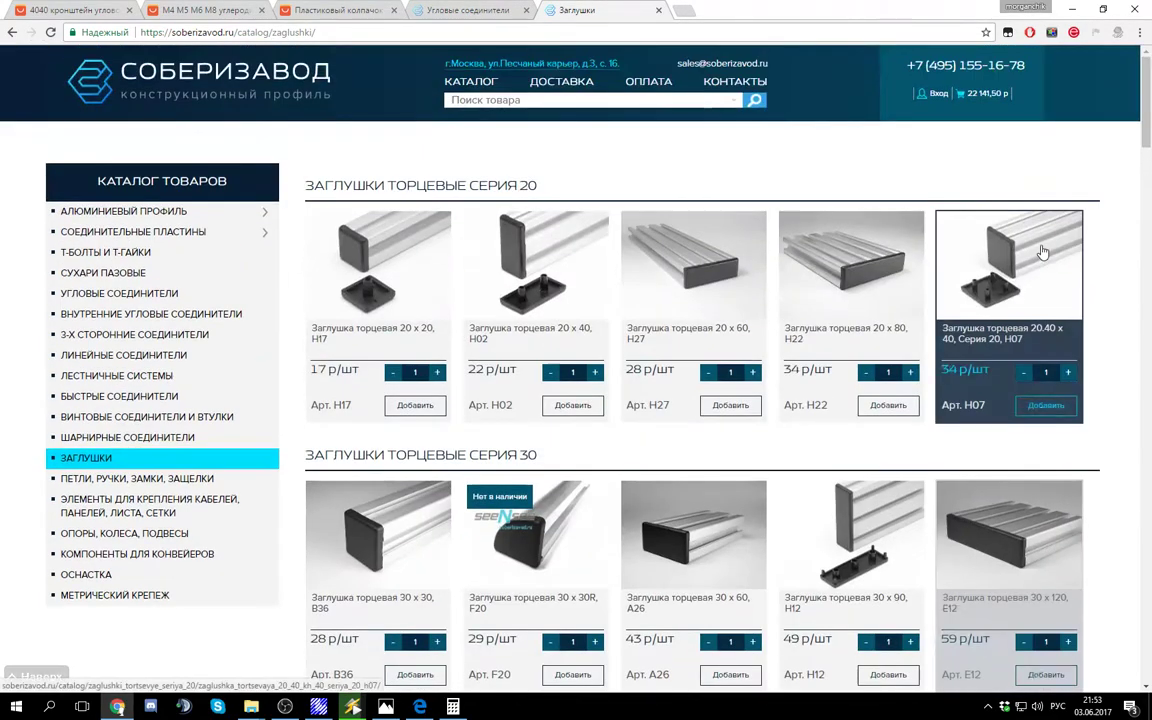
pyautogui.click(985, 94)
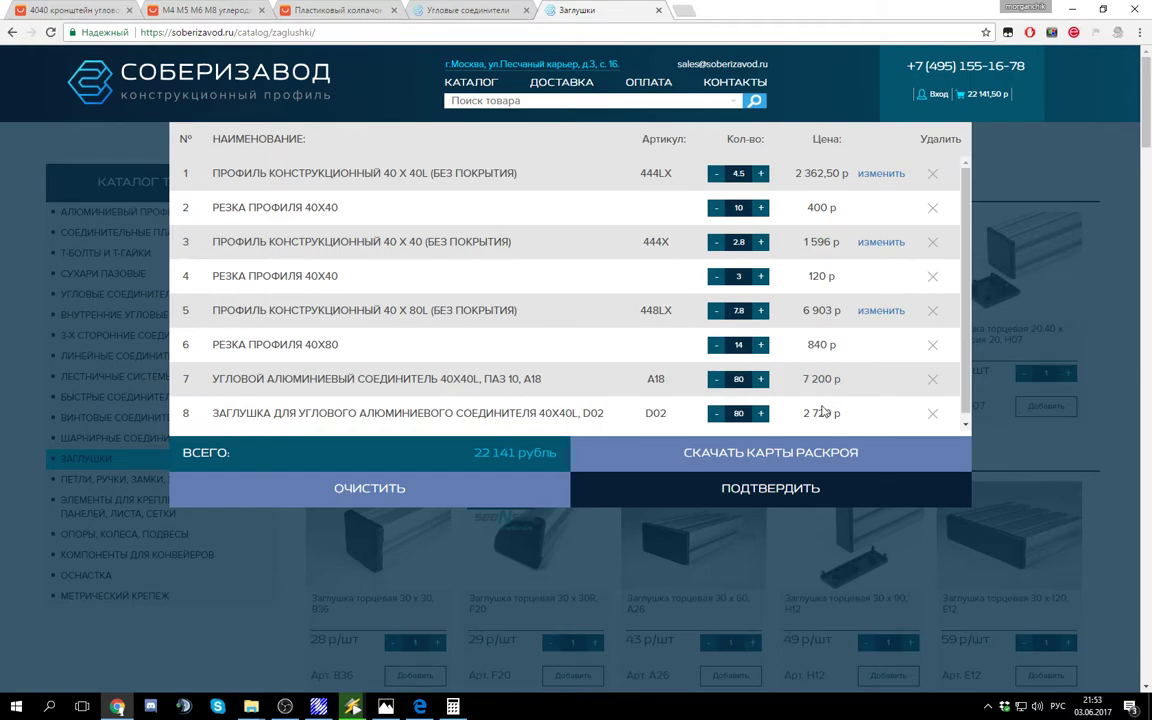
pyautogui.scroll(-1, 815, 395)
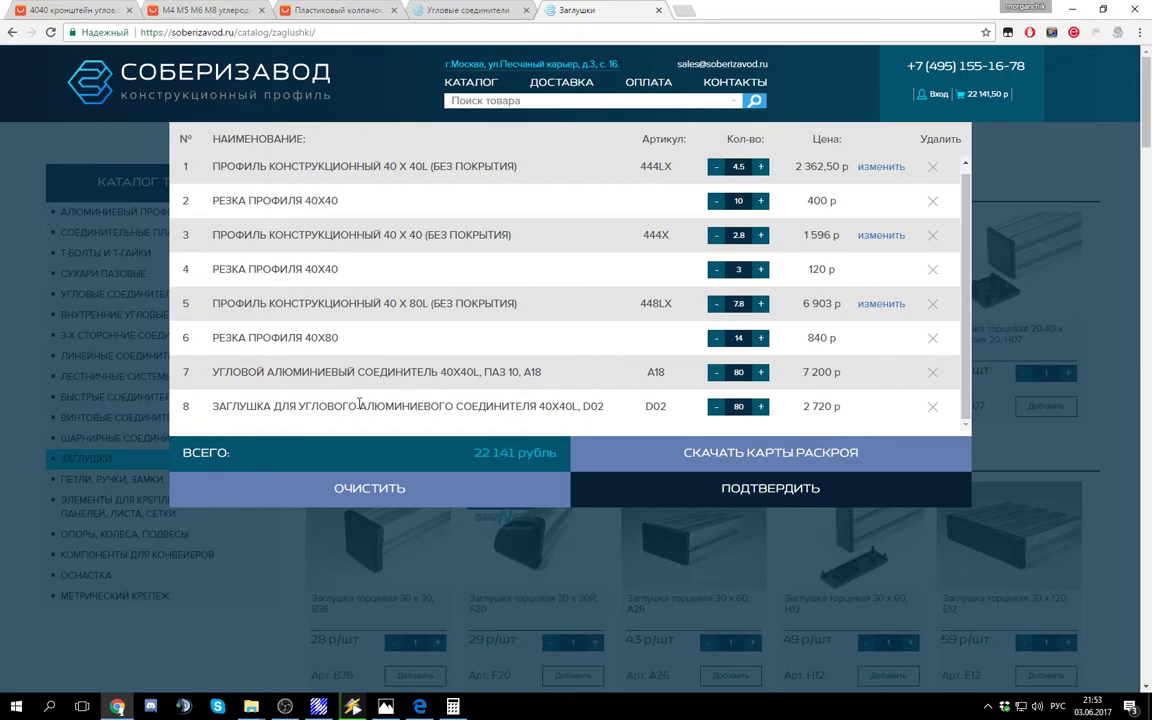
# Step: Compare the AliExpress bracket total with the cart prices of the A18 connectors and D02 caps, checking the series 40 connector listing too
pyautogui.click(60, 10)
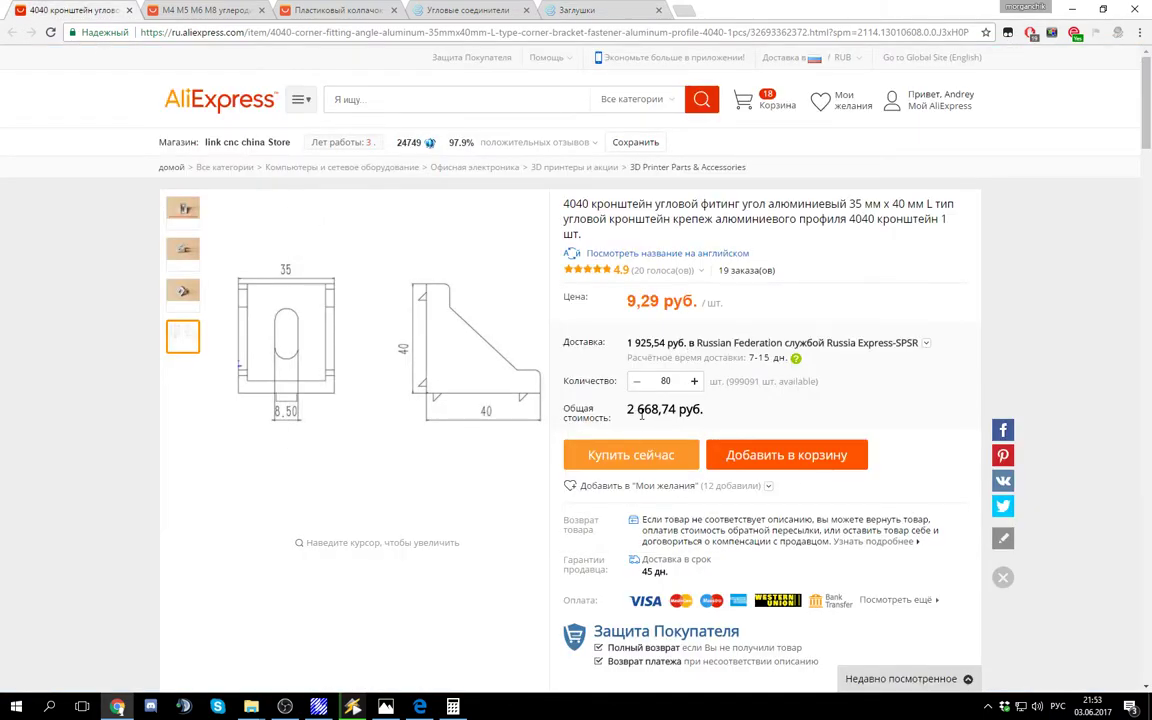
pyautogui.click(578, 10)
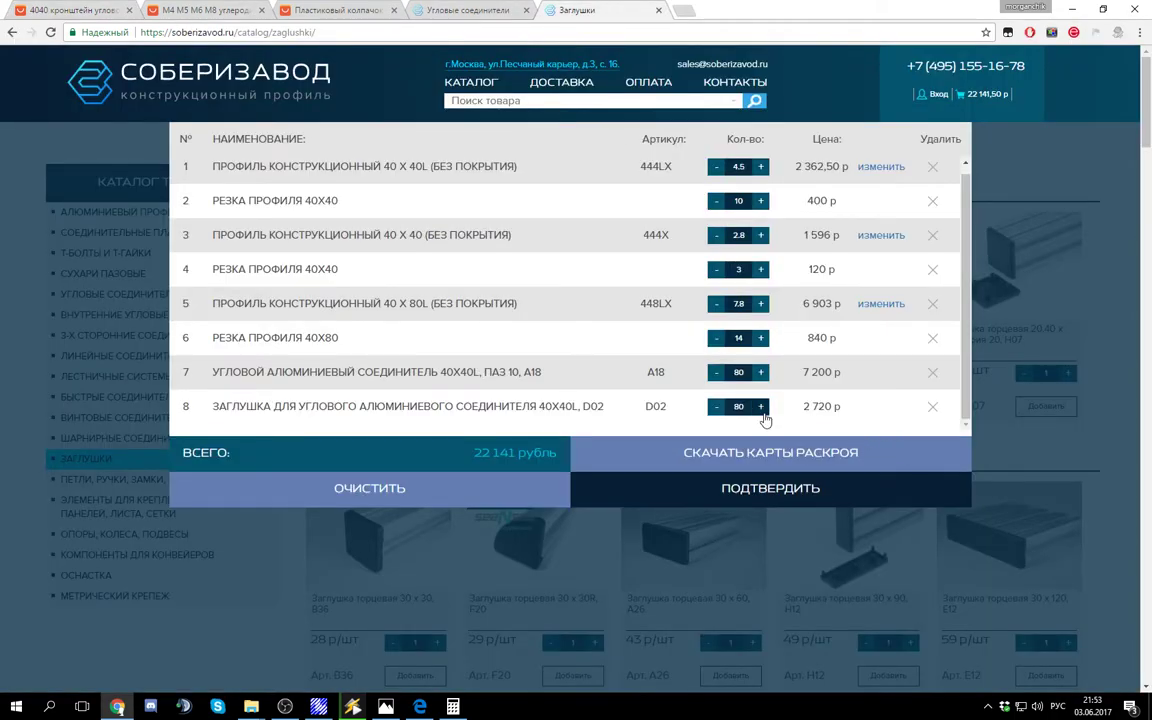
pyautogui.click(110, 7)
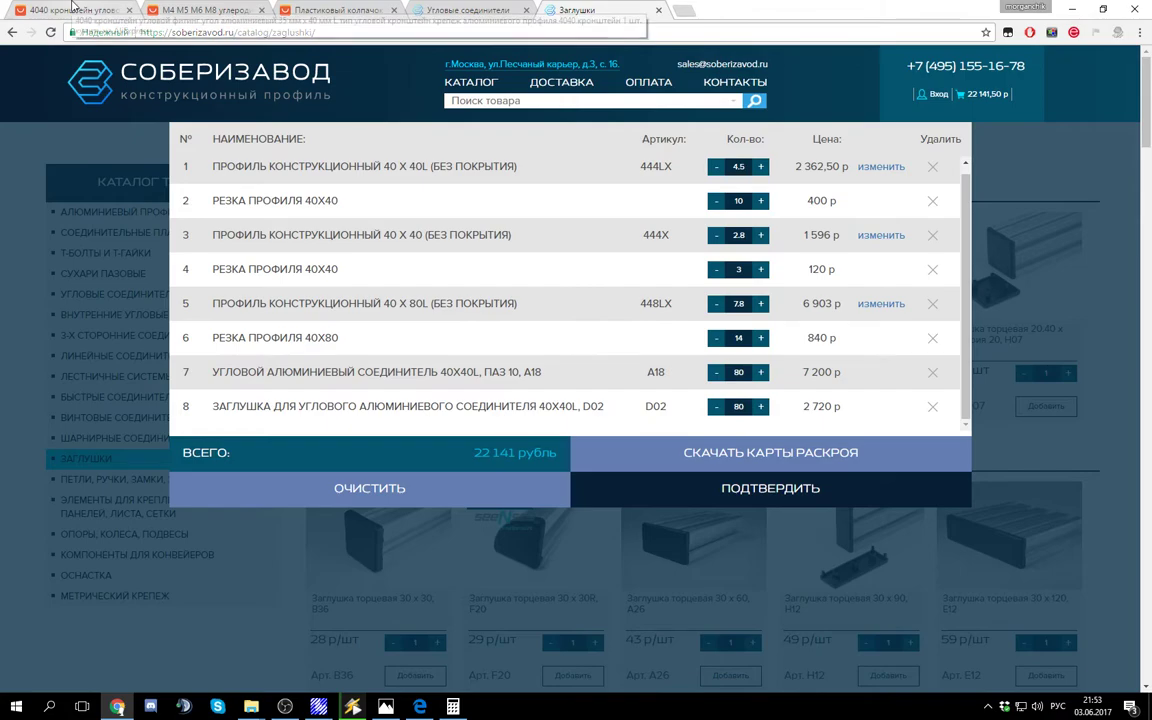
pyautogui.click(596, 9)
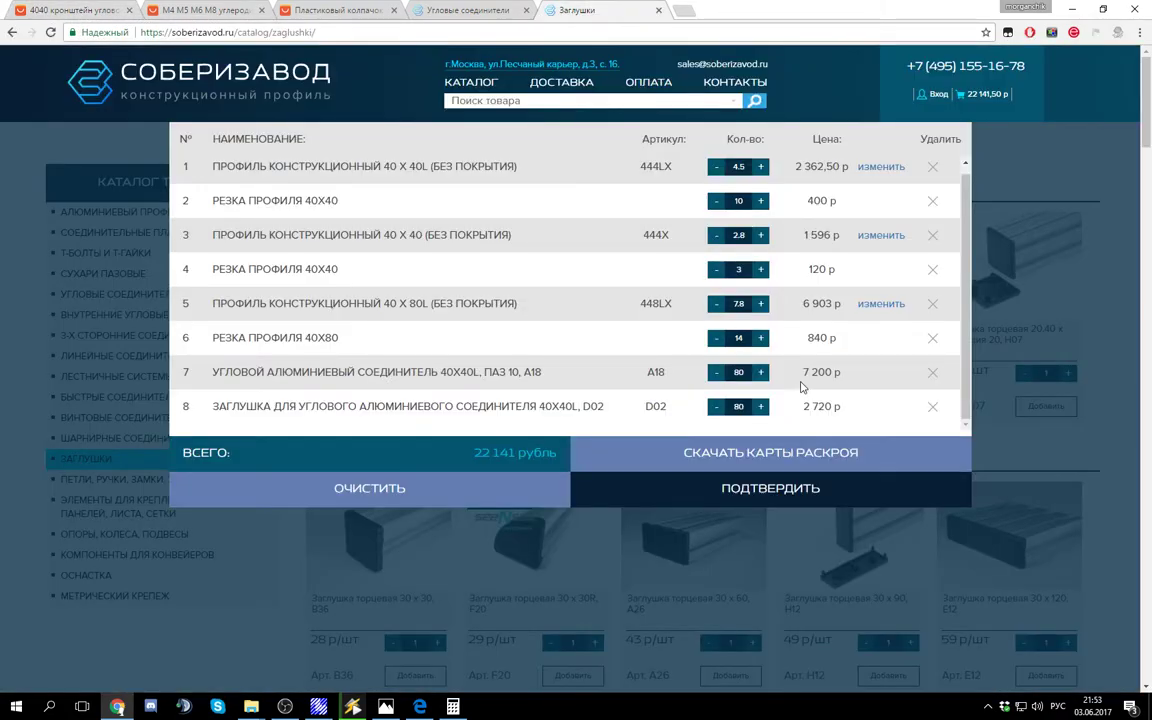
pyautogui.click(470, 9)
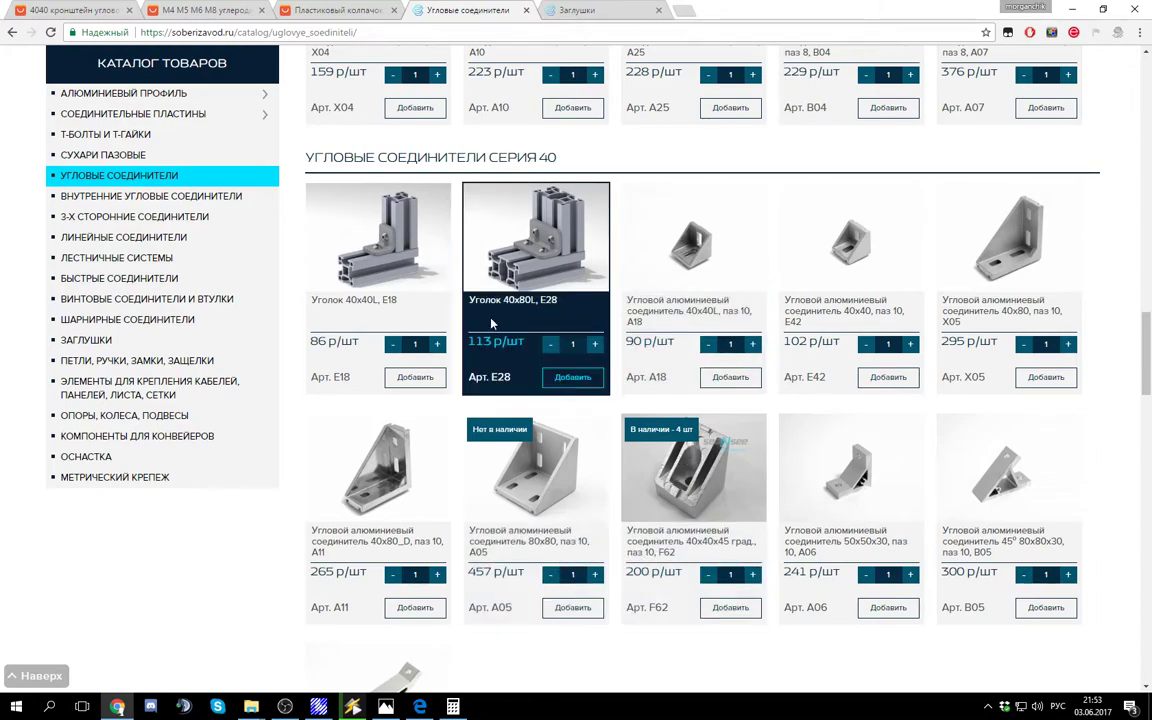
pyautogui.click(604, 9)
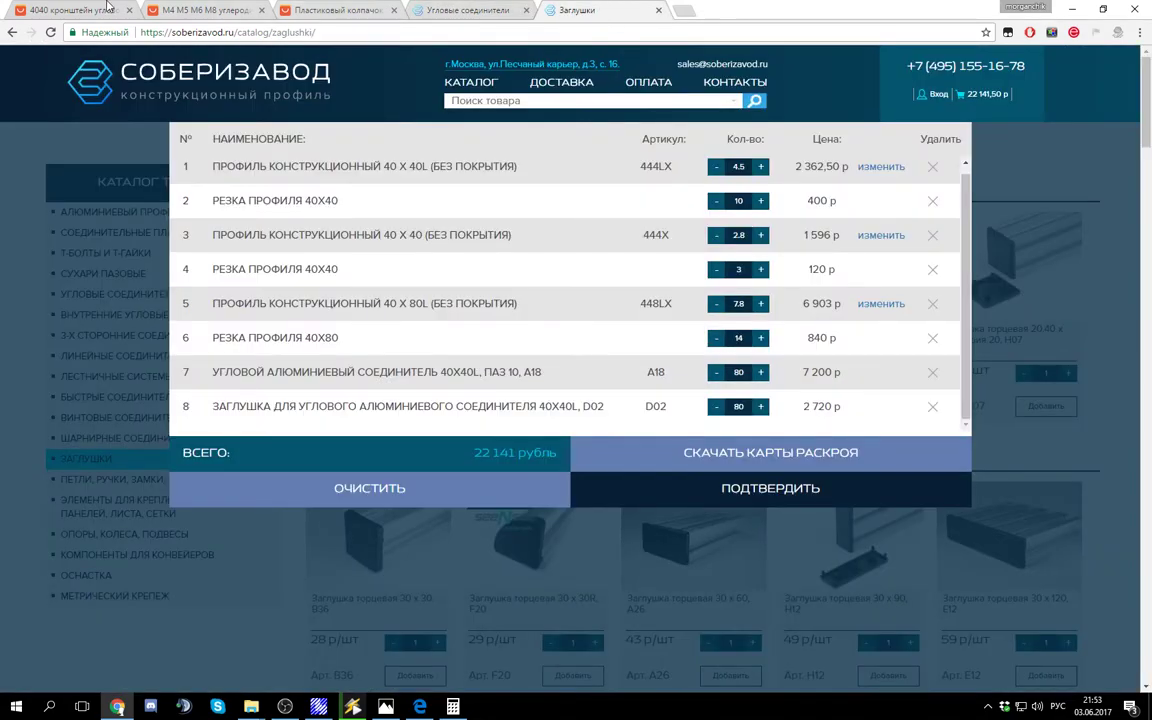
# Step: Check the AliExpress 4040 bracket and M4–M8 T-nut offers, then open the soberizavod.ru category Т-болты и Т-гайки
pyautogui.click(57, 6)
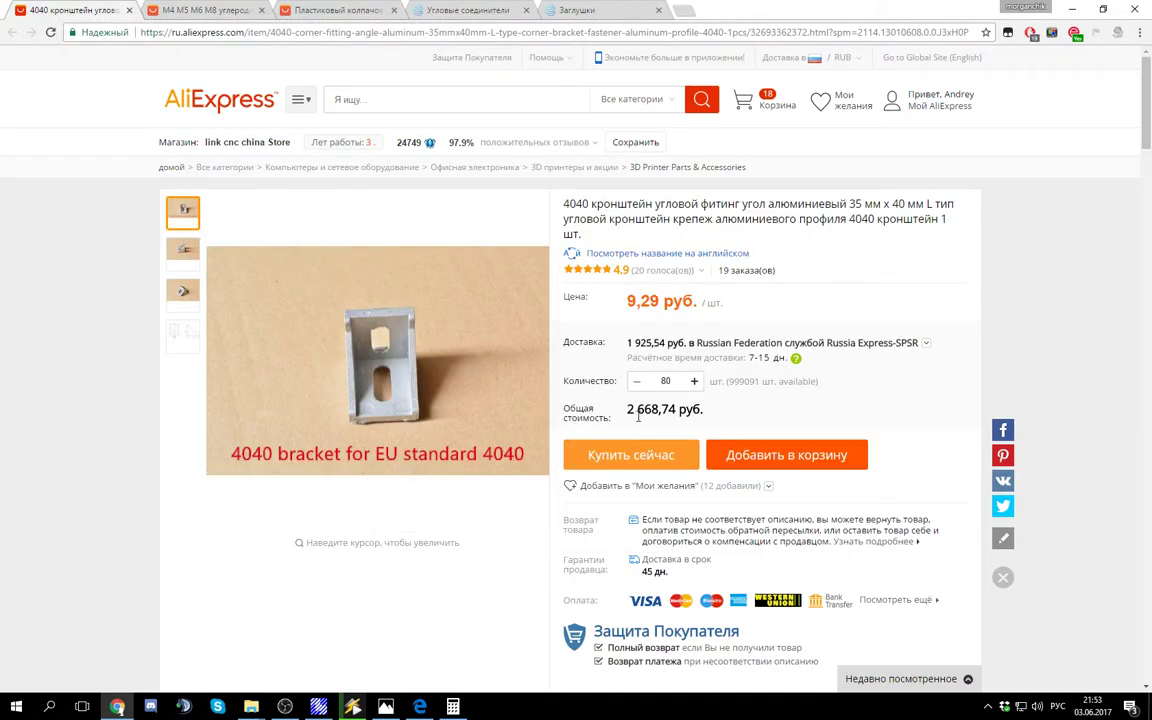
pyautogui.click(190, 8)
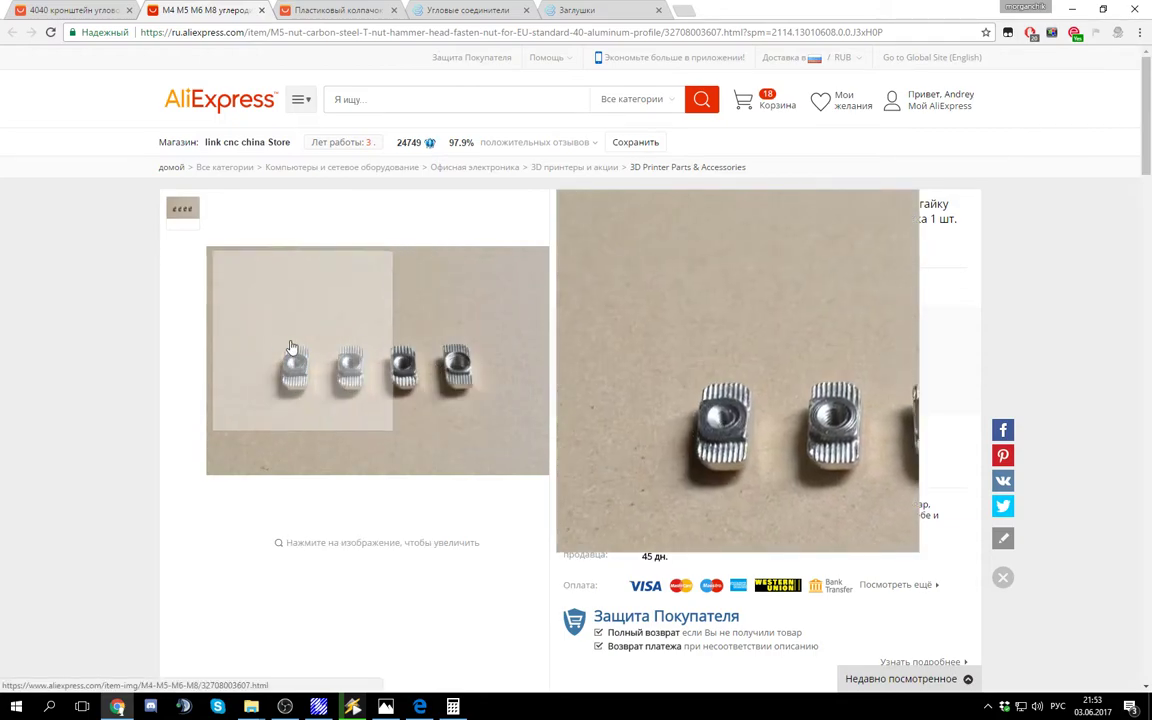
pyautogui.click(470, 9)
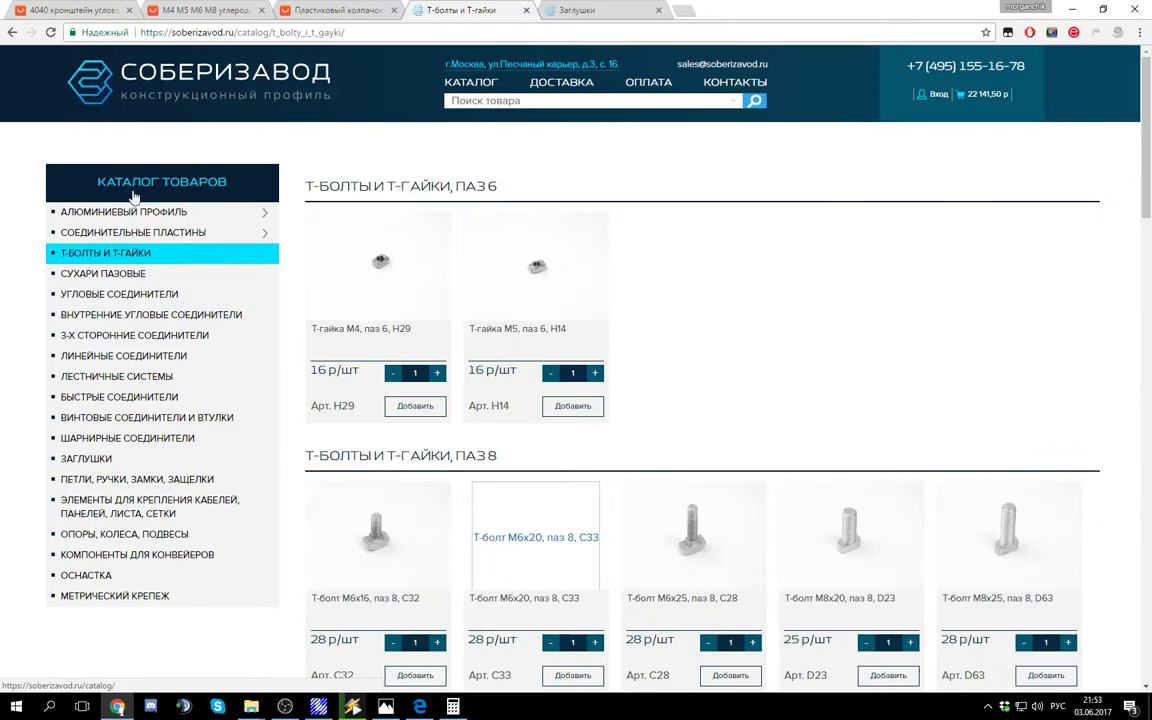
# Step: Open the angle connectors category (Угловые соединители) in a separate browser tab and close the caps tab showing the cart
pyautogui.scroll(-2, 738, 326)
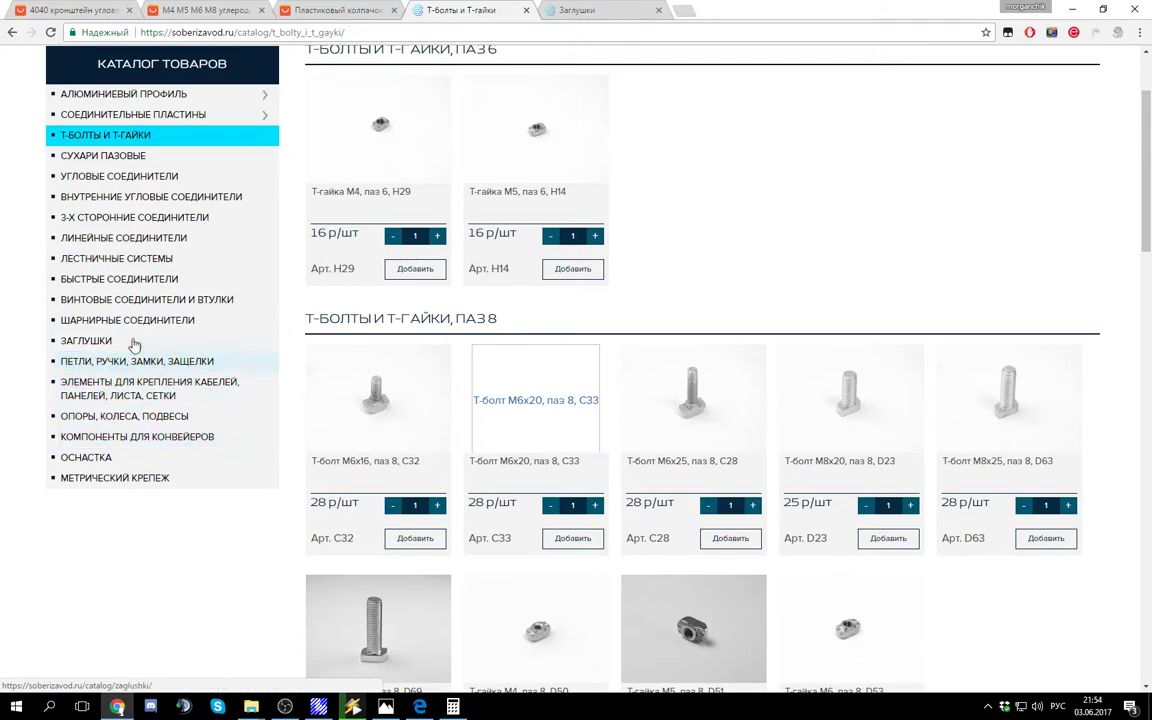
pyautogui.middleClick(175, 175)
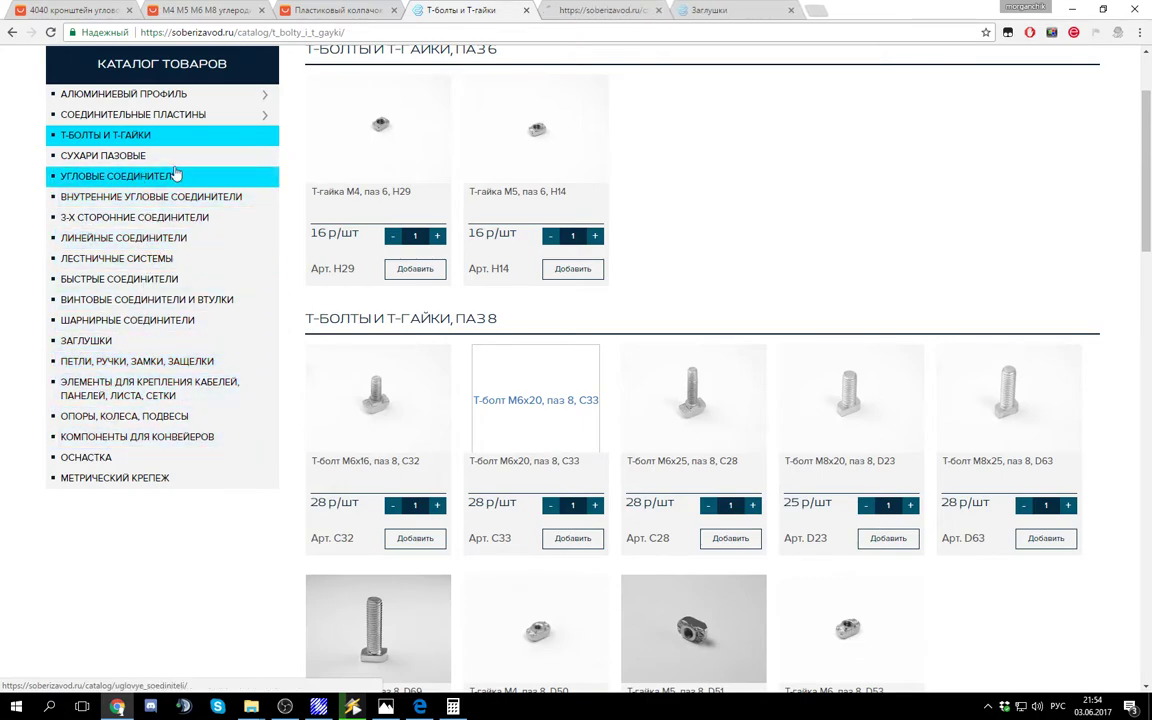
pyautogui.click(586, 12)
pyautogui.click(760, 9)
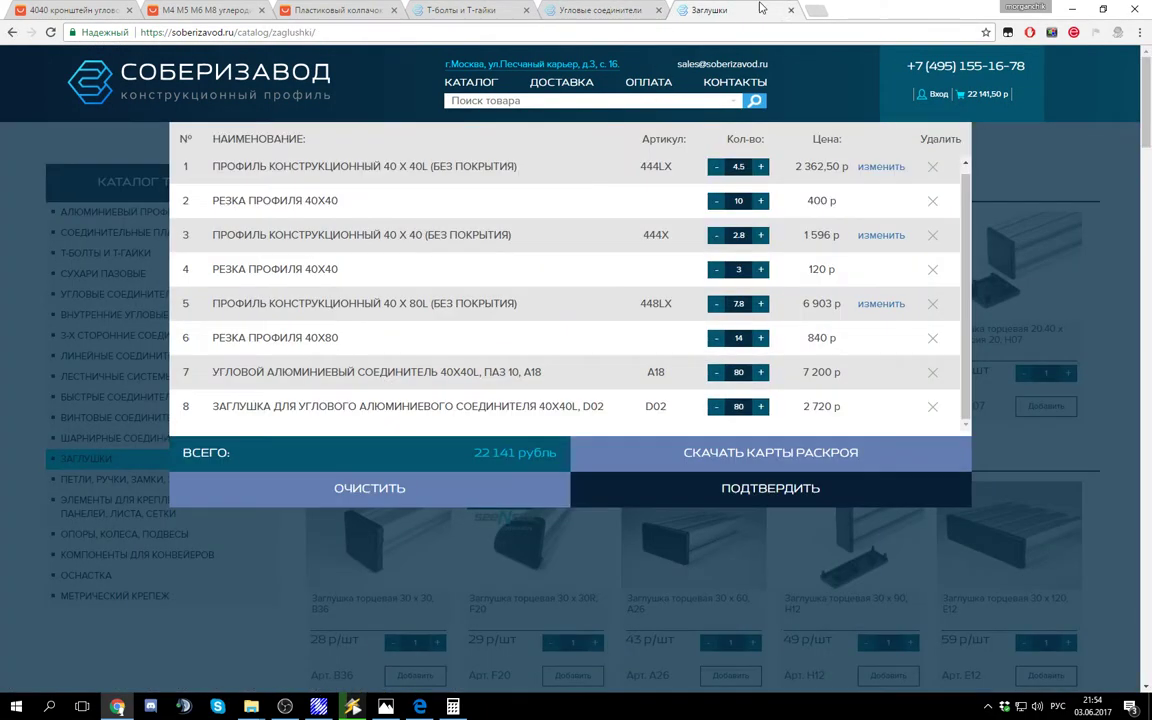
pyautogui.click(790, 10)
# Step: Find the 40x40L angle connector A18 in the series 40 section and open its product page
pyautogui.scroll(-15, 658, 361)
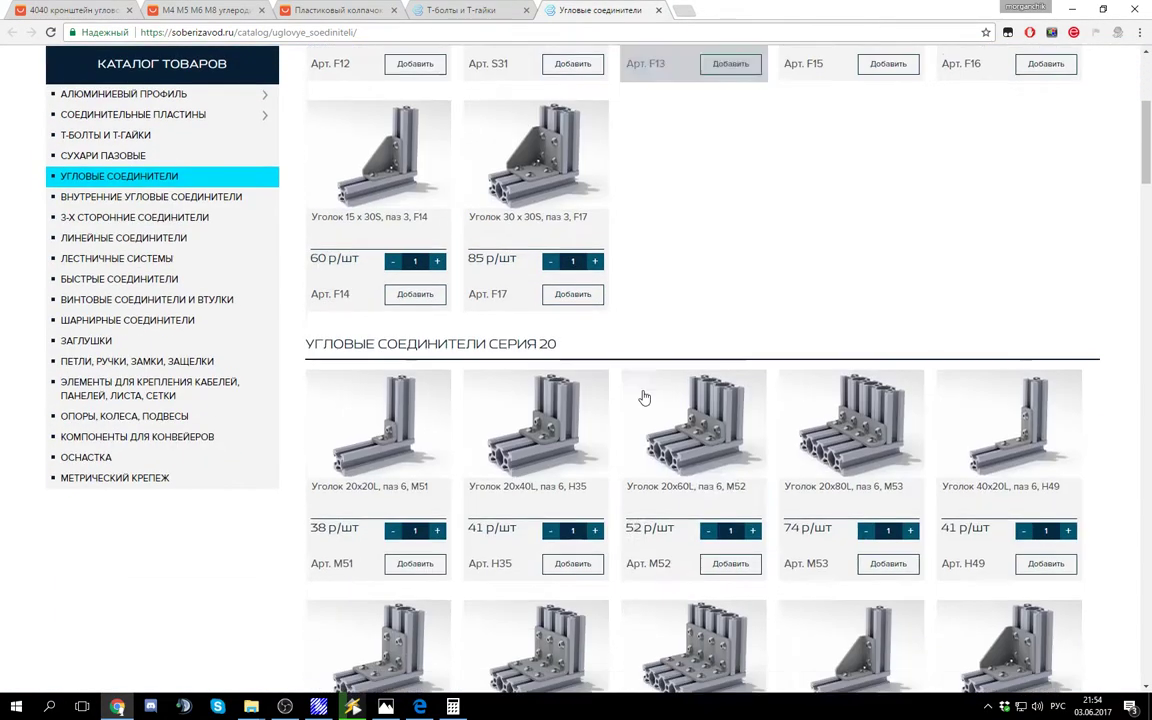
pyautogui.scroll(-3, 658, 361)
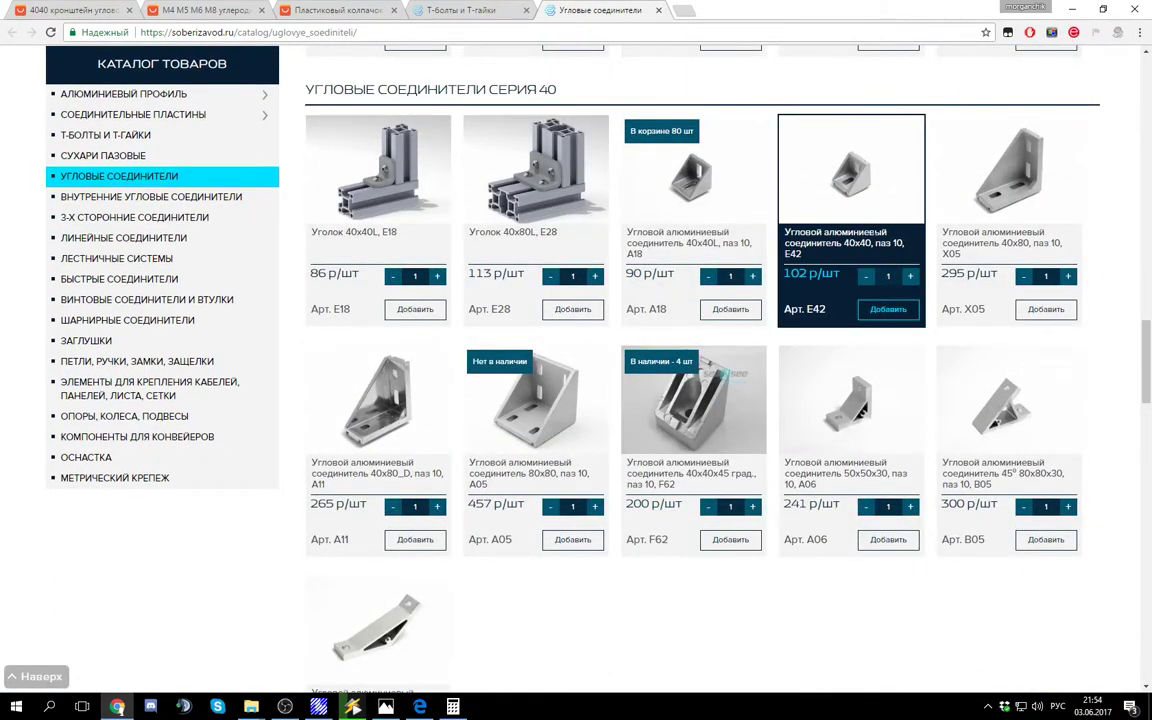
pyautogui.scroll(-3, 706, 371)
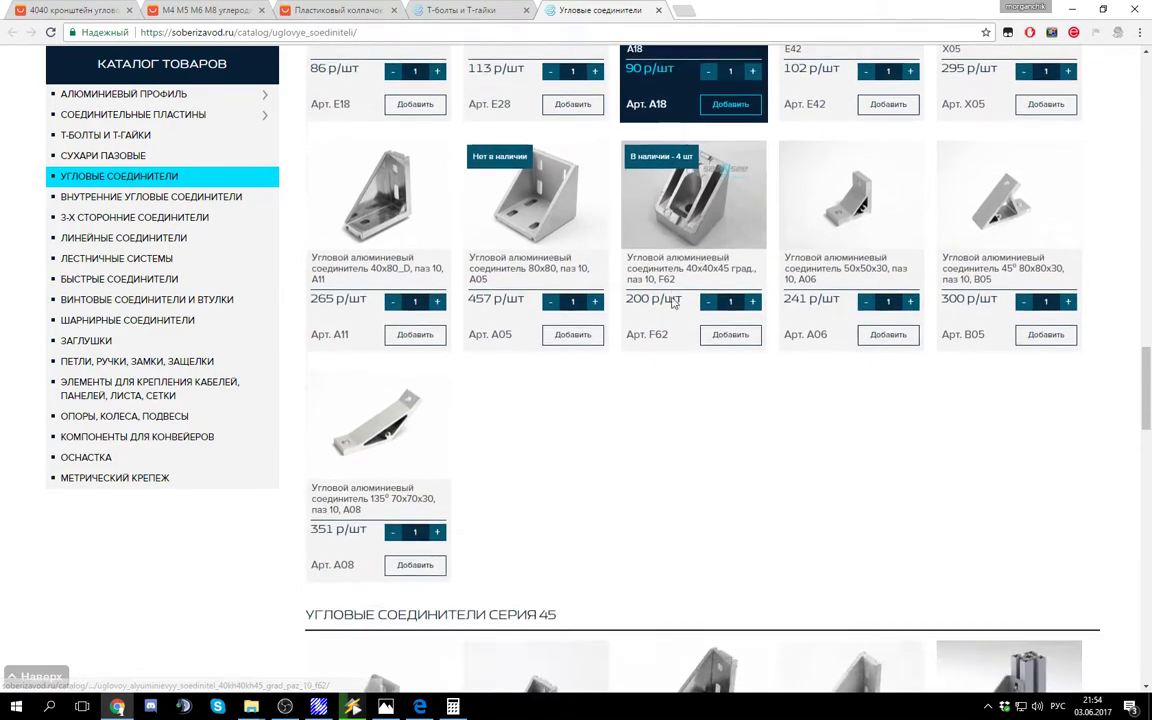
pyautogui.scroll(4, 700, 330)
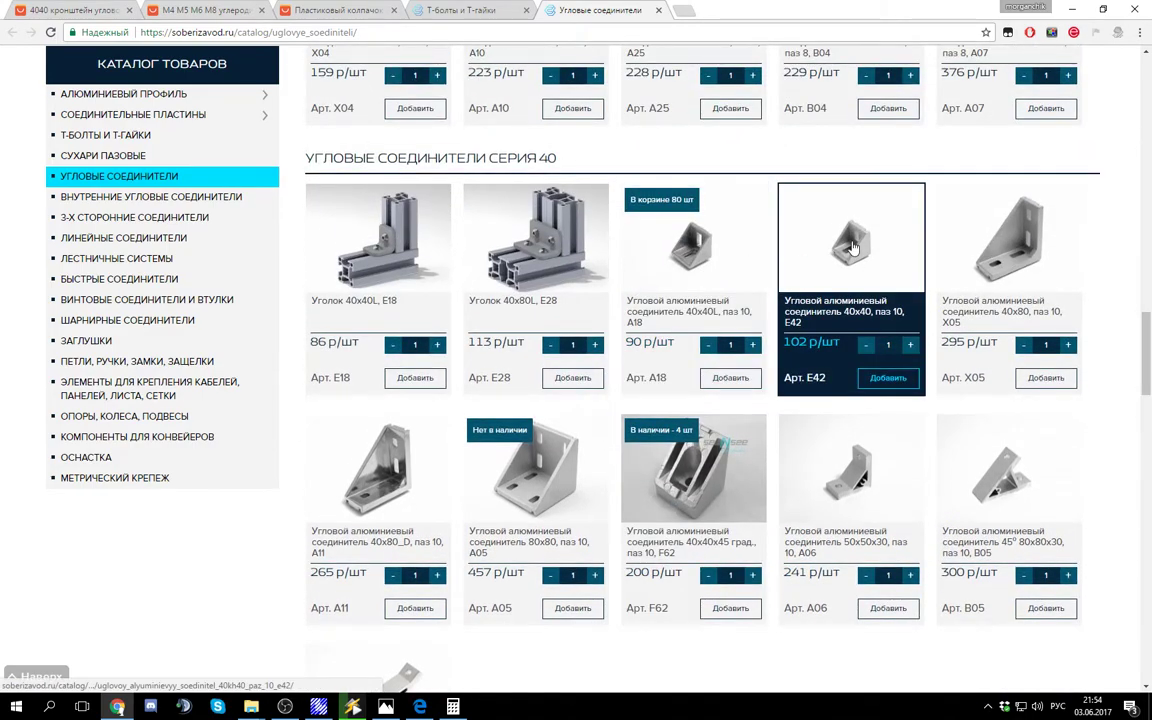
pyautogui.click(690, 245)
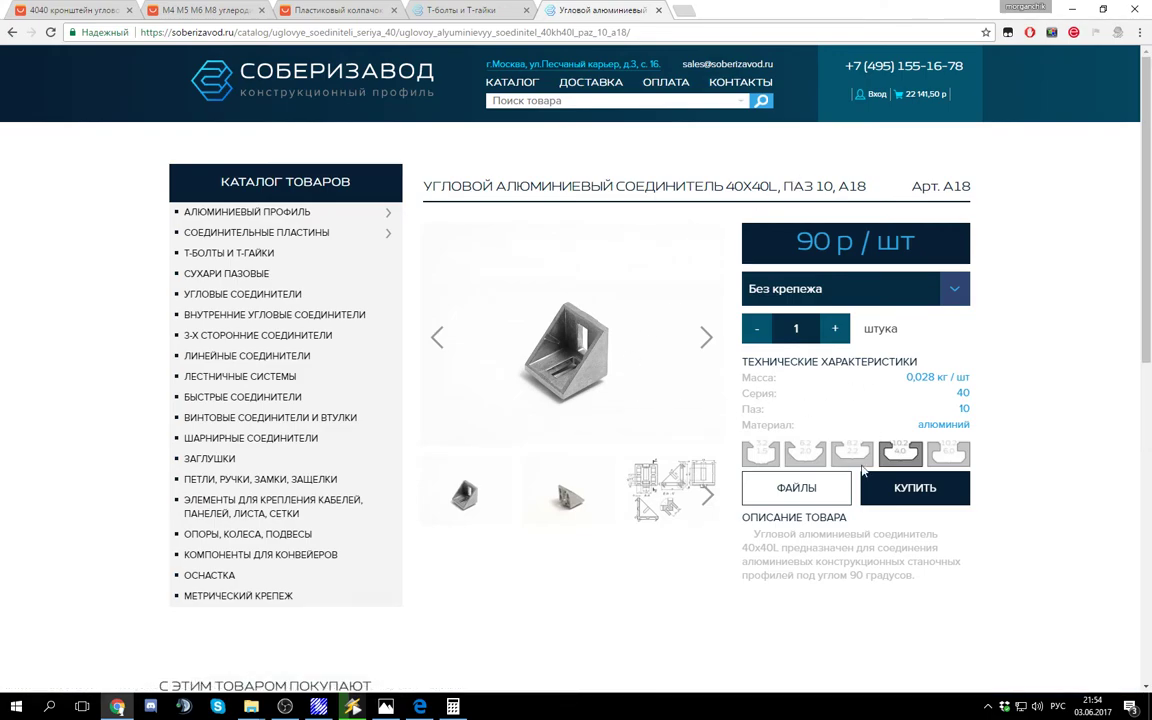
# Step: On the A18 connector page, view the contents and prices of fastener kits №13, №14 and №15
pyautogui.scroll(-3, 858, 413)
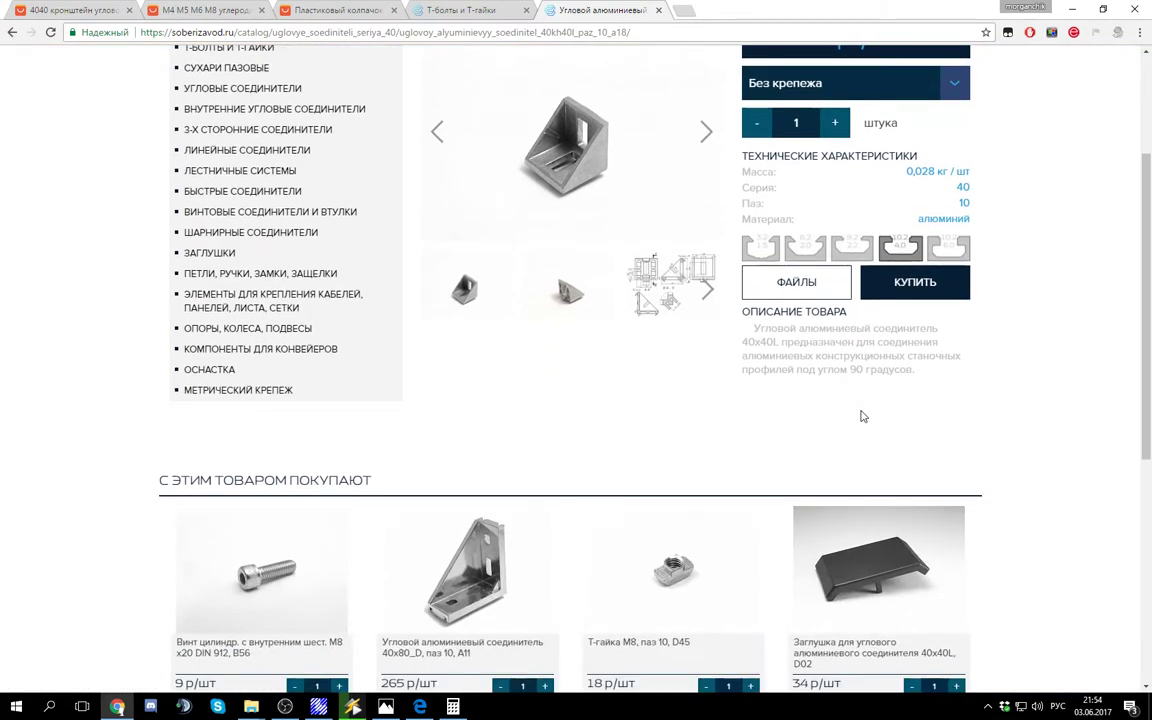
pyautogui.scroll(2, 800, 382)
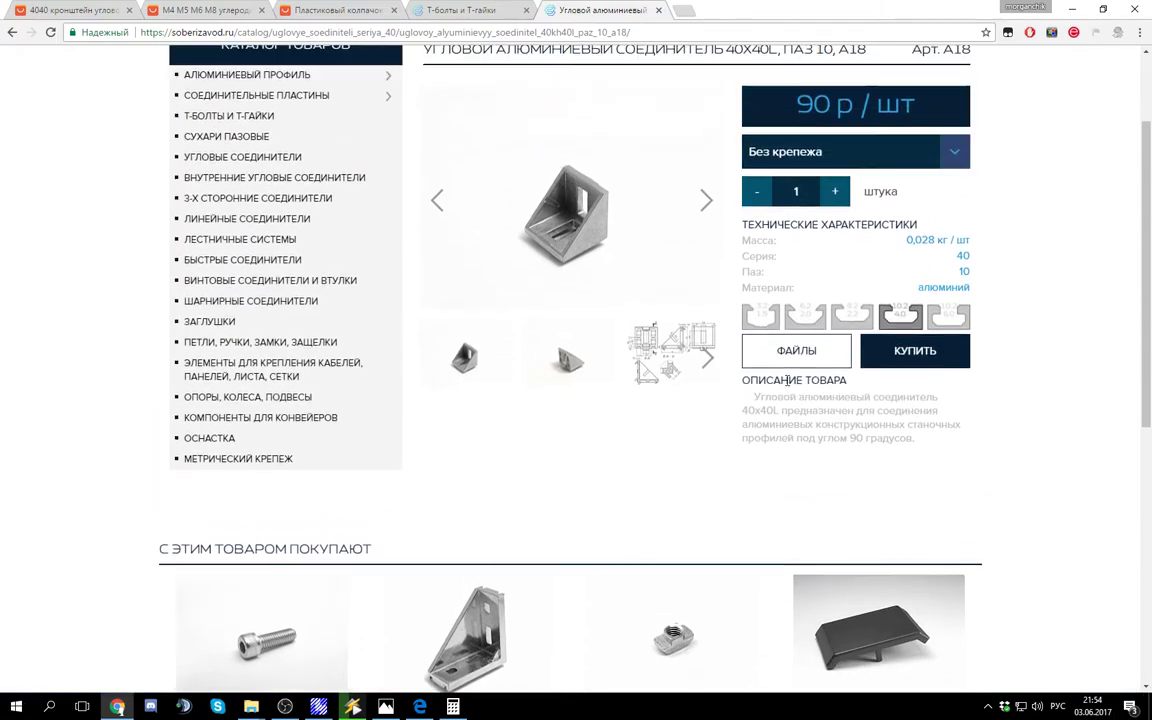
pyautogui.click(678, 350)
pyautogui.click(690, 345)
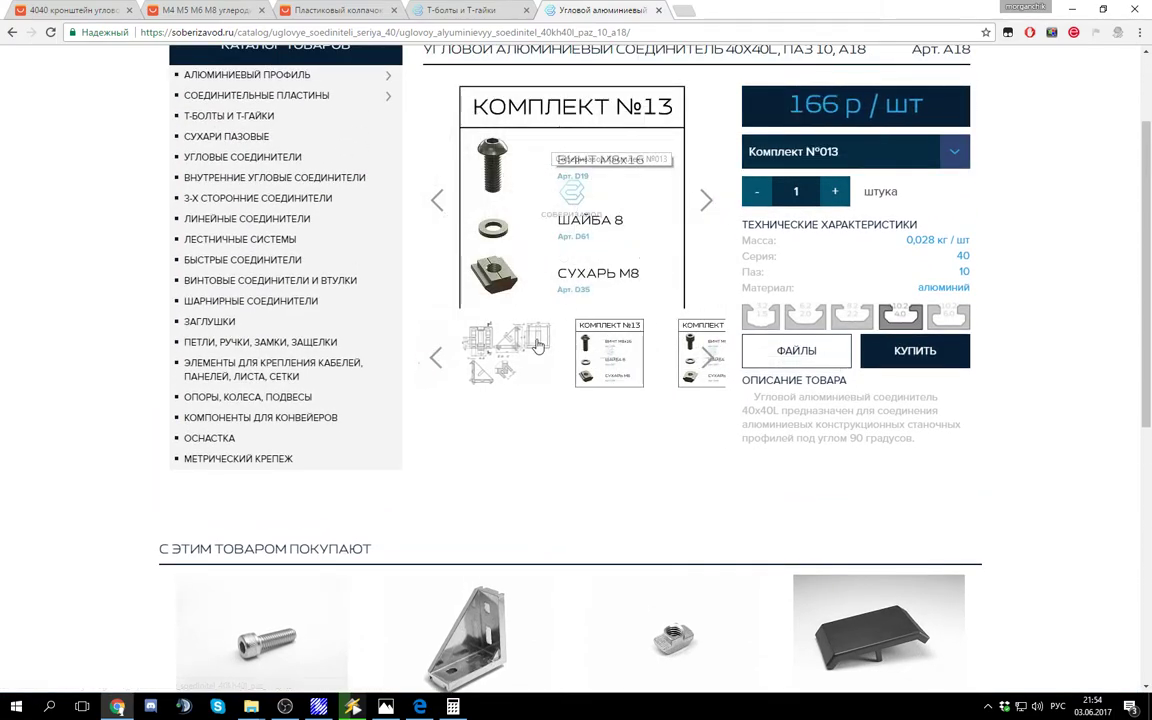
pyautogui.click(702, 359)
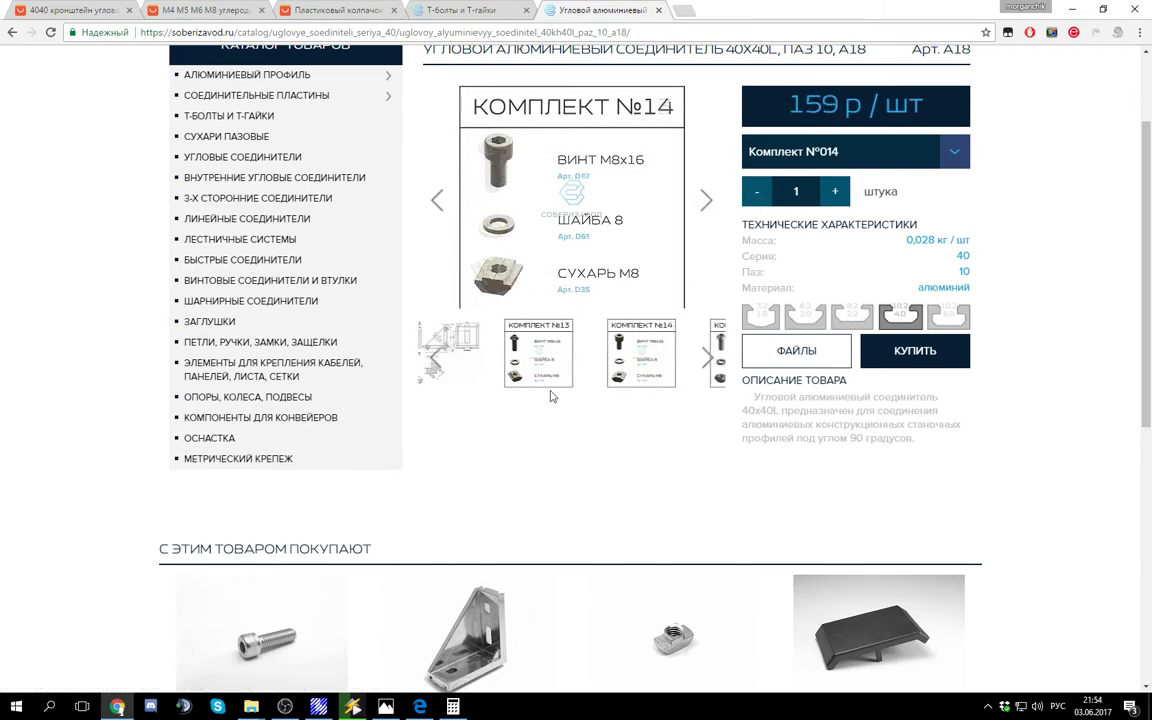
pyautogui.click(704, 356)
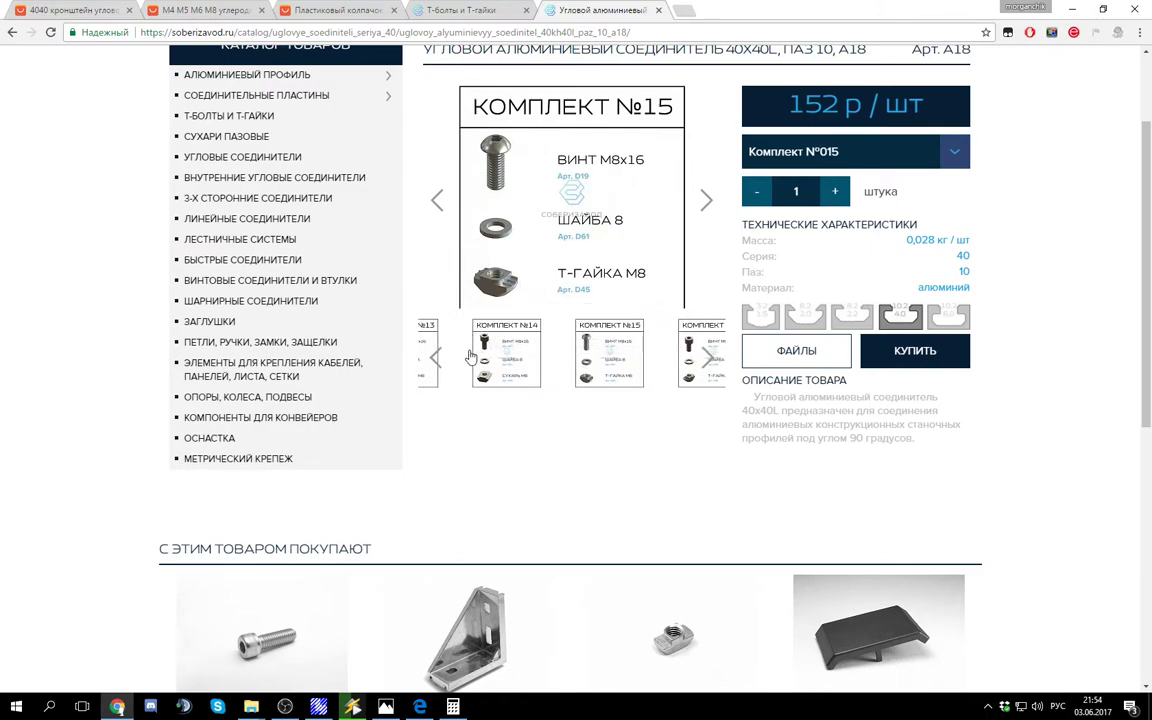
pyautogui.click(436, 363)
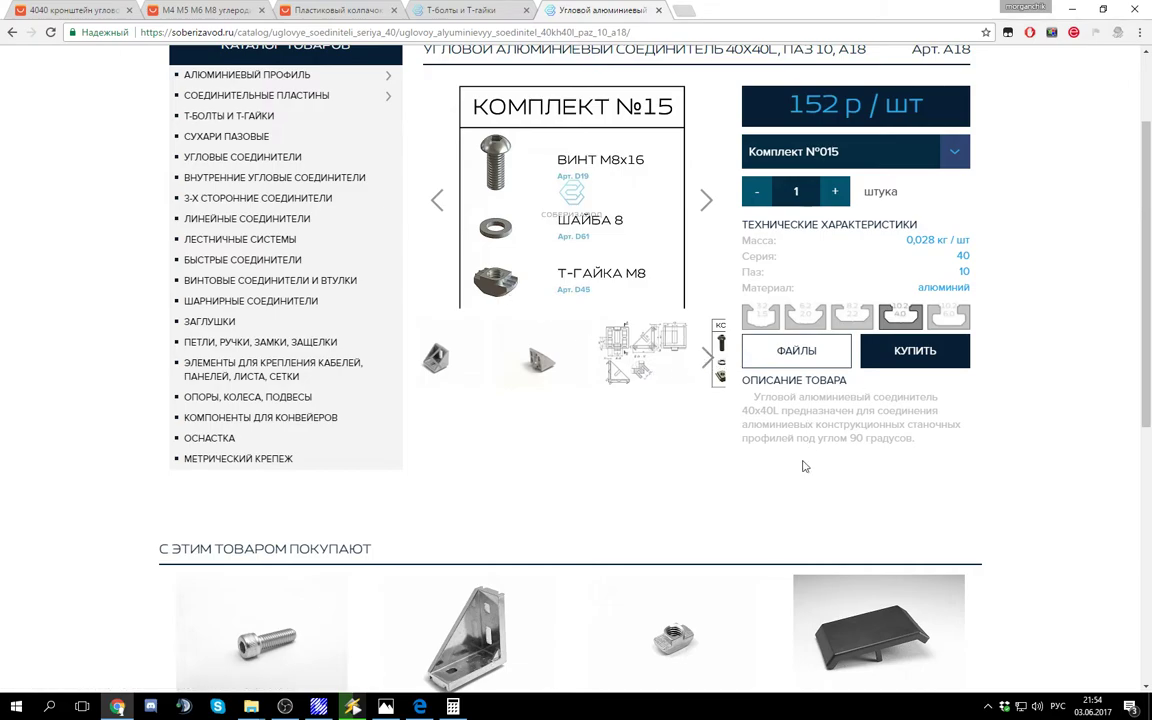
# Step: Look through the remaining fastener kit previews for the A18 connector and bring its dimension drawing back into view
pyautogui.scroll(-2, 802, 472)
pyautogui.scroll(4, 790, 480)
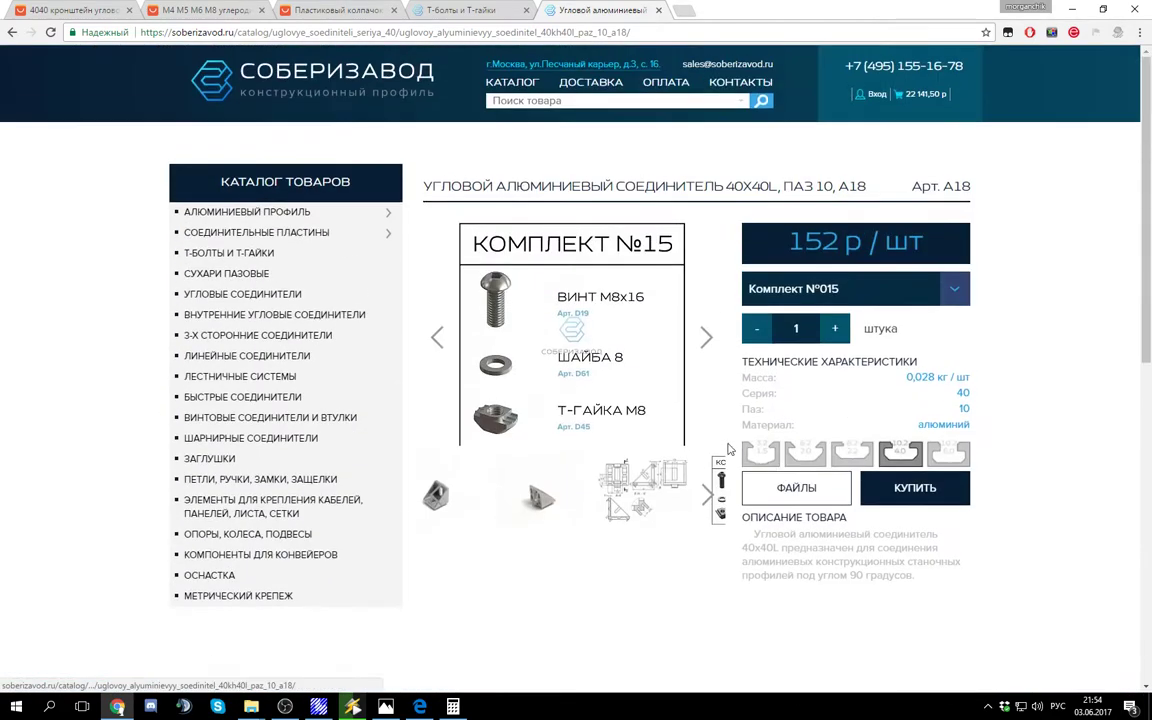
pyautogui.click(706, 498)
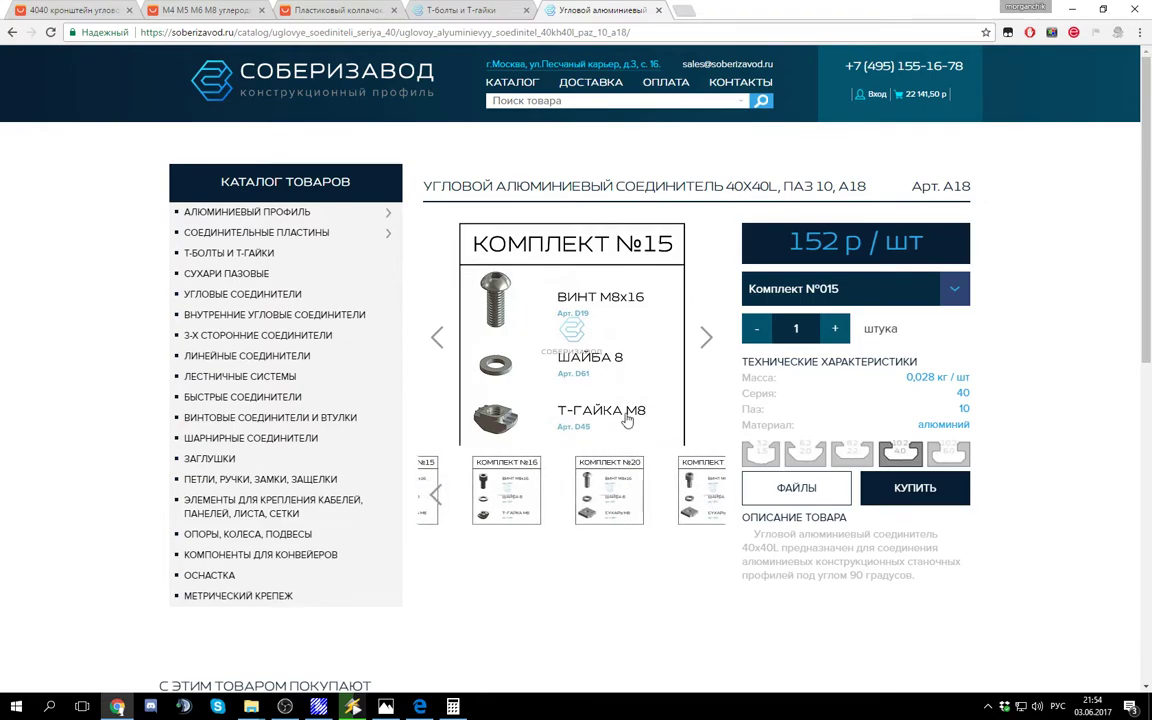
pyautogui.scroll(-5, 626, 425)
pyautogui.scroll(6, 663, 429)
pyautogui.click(439, 341)
pyautogui.click(440, 342)
pyautogui.click(440, 342)
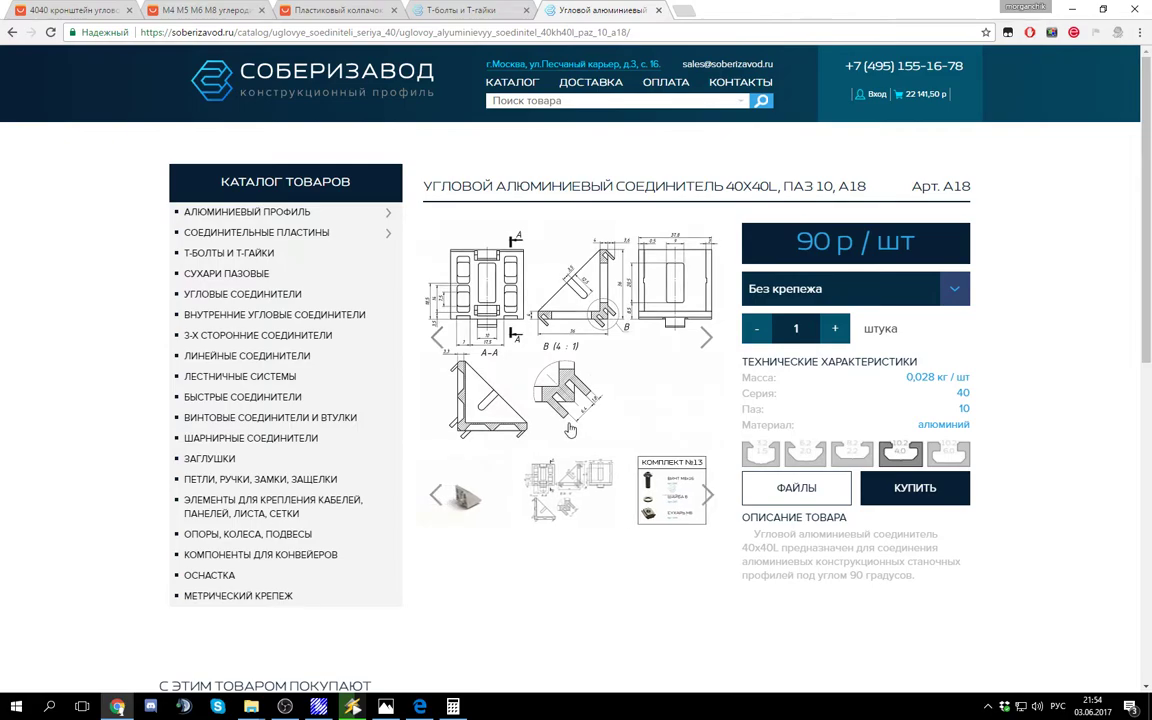
# Step: Compare the A18 connector's fastener kits №13, №14 and №16 by their screws, nuts and prices, ending on kit №14
pyautogui.click(648, 497)
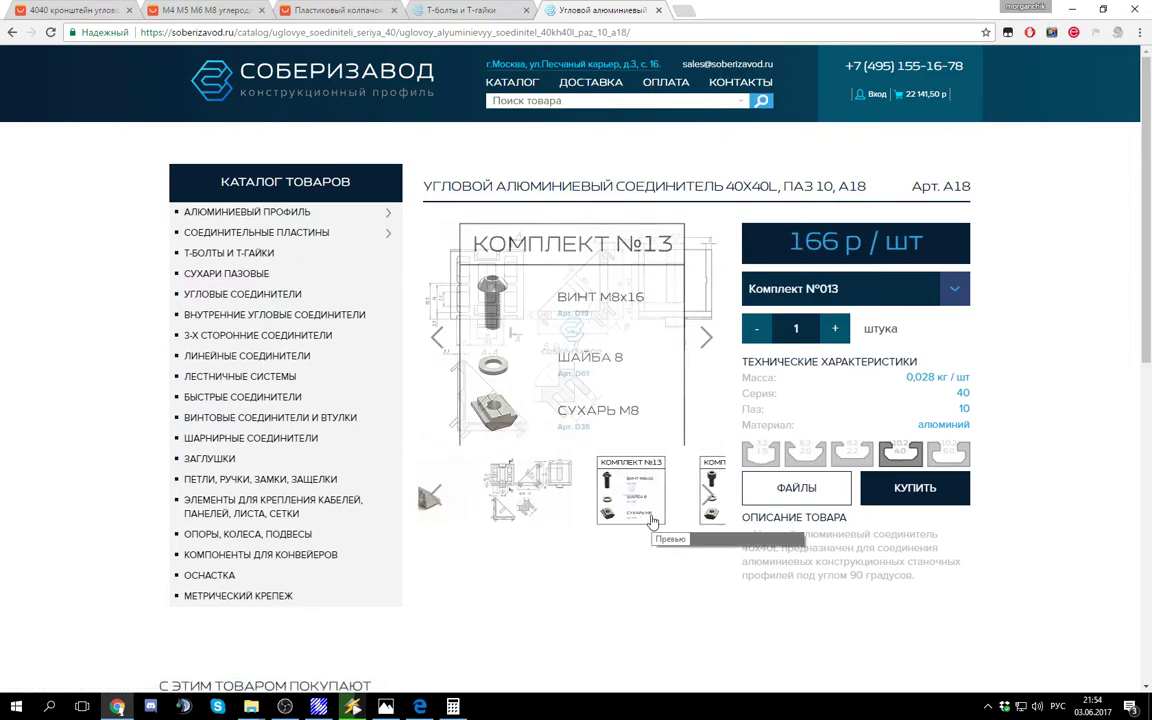
pyautogui.click(708, 494)
pyautogui.click(711, 497)
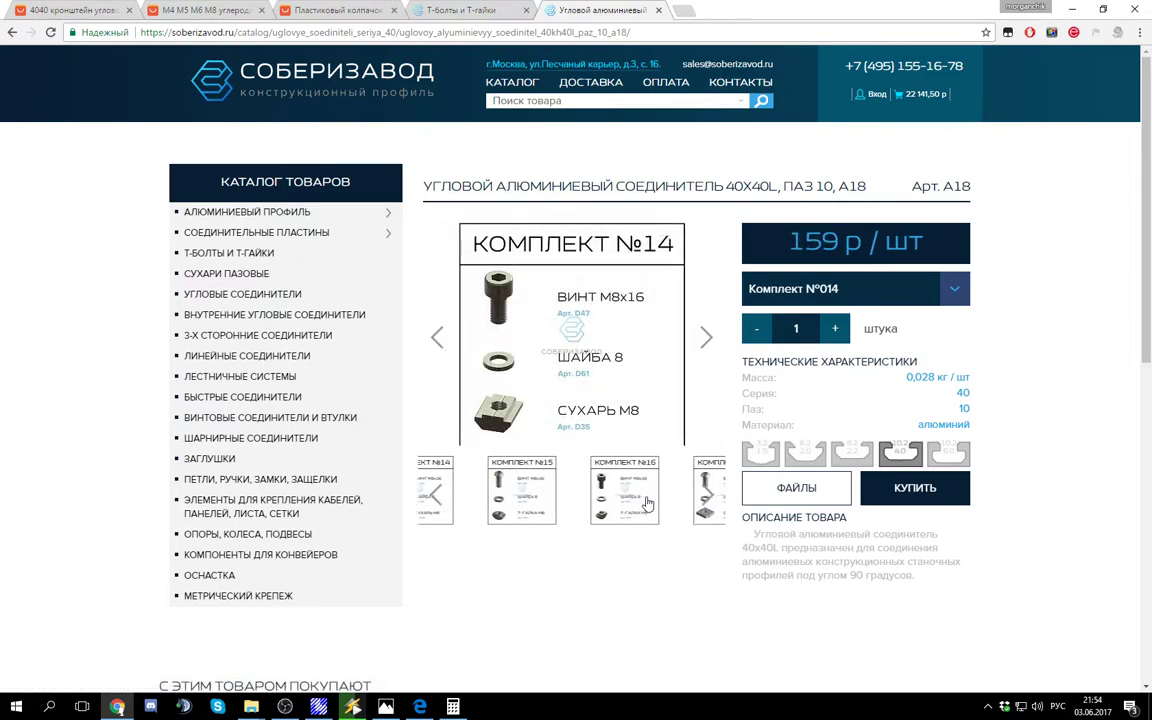
pyautogui.click(489, 497)
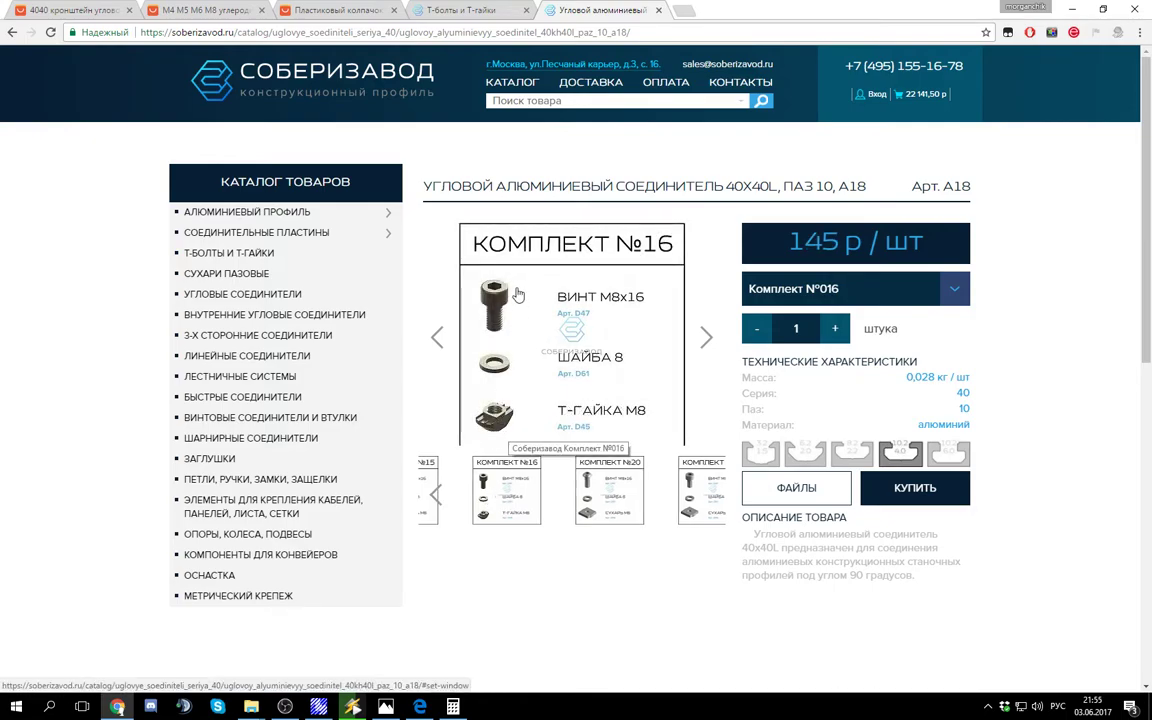
pyautogui.click(434, 497)
pyautogui.click(481, 486)
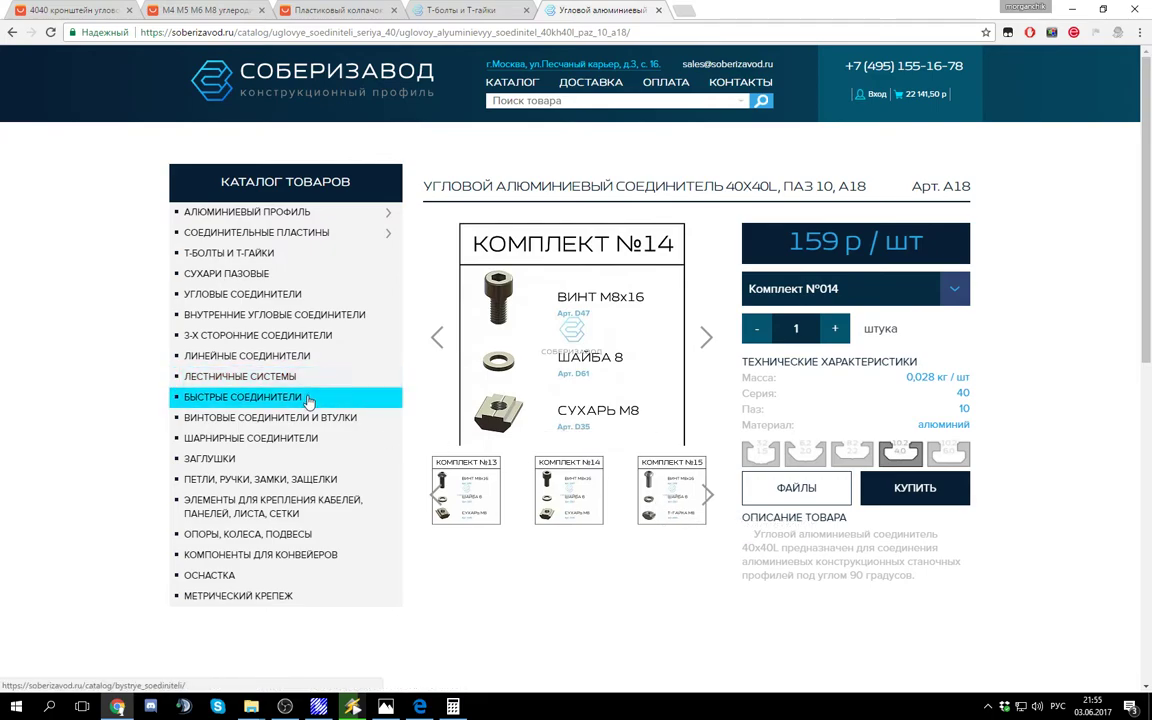
# Step: In the category Т-болты и Т-гайки, examine the slot 10 bolts and nuts, including the M8 T-nut D45
pyautogui.click(462, 12)
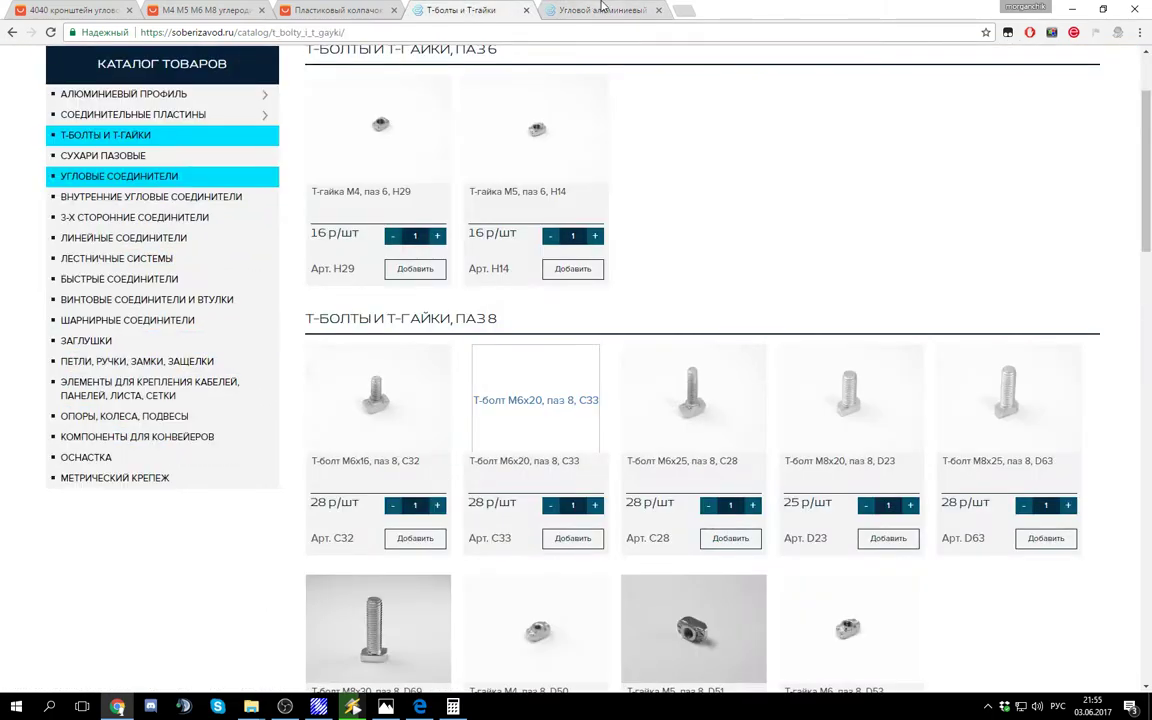
pyautogui.scroll(-1, 600, 190)
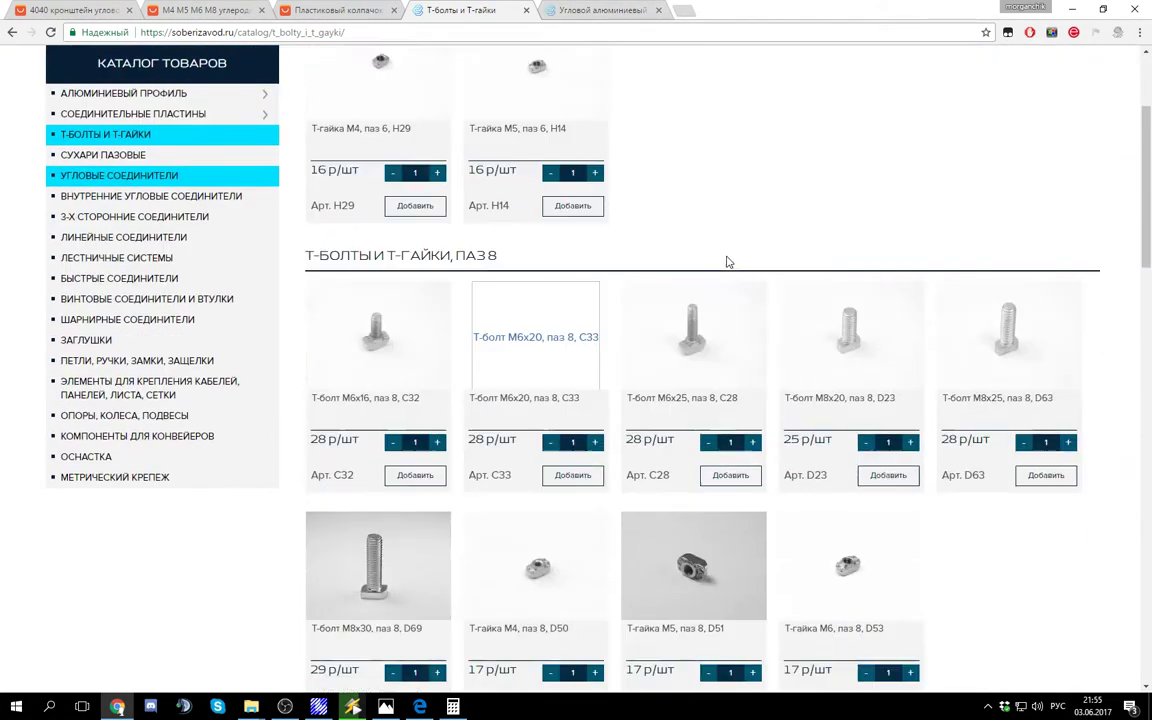
pyautogui.scroll(2, 513, 213)
pyautogui.moveTo(477, 117); pyautogui.dragTo(489, 117)
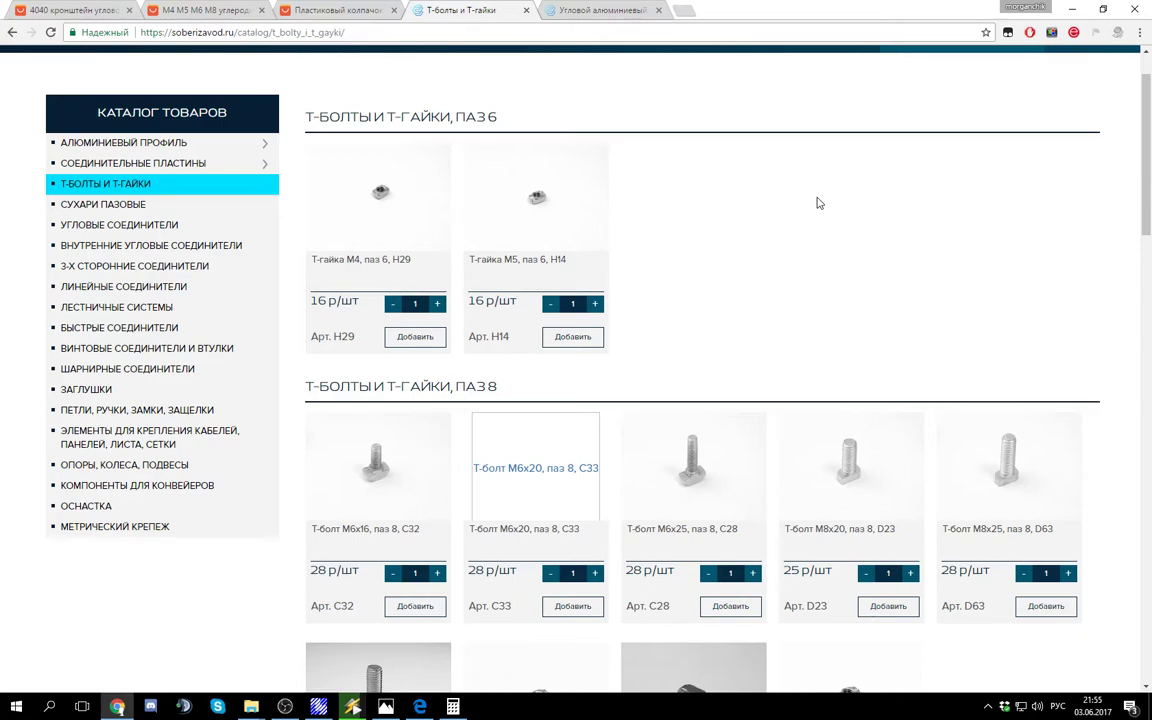
pyautogui.scroll(-5, 520, 320)
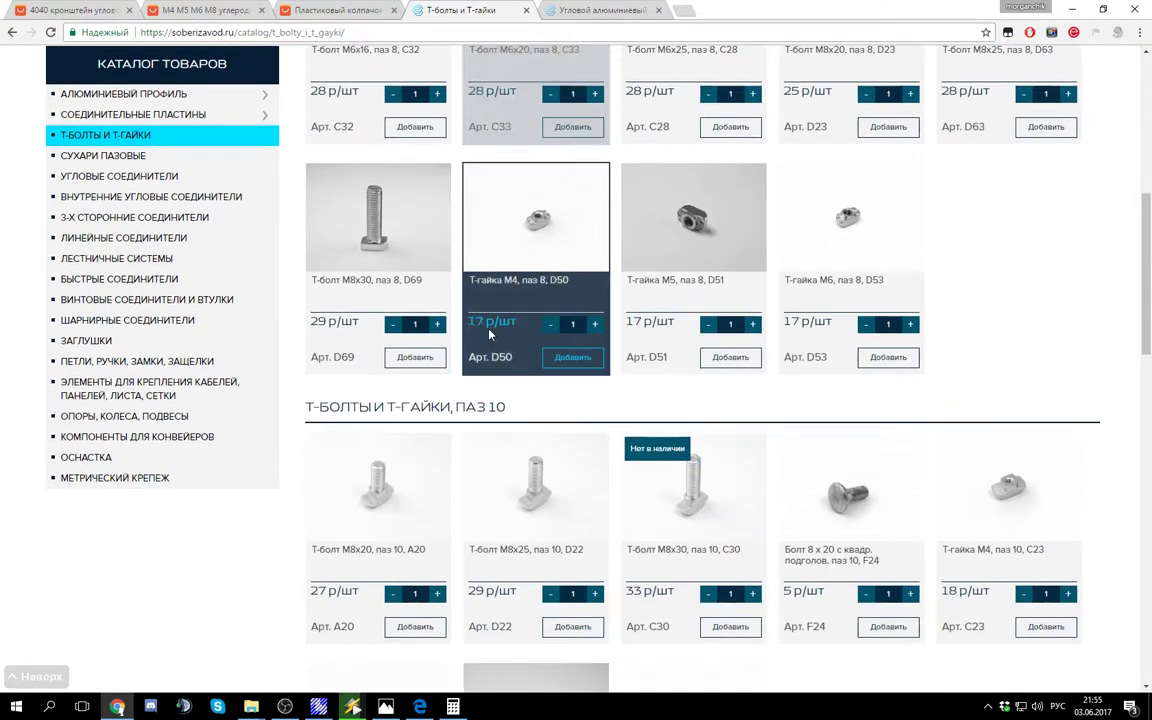
pyautogui.scroll(-2, 498, 410)
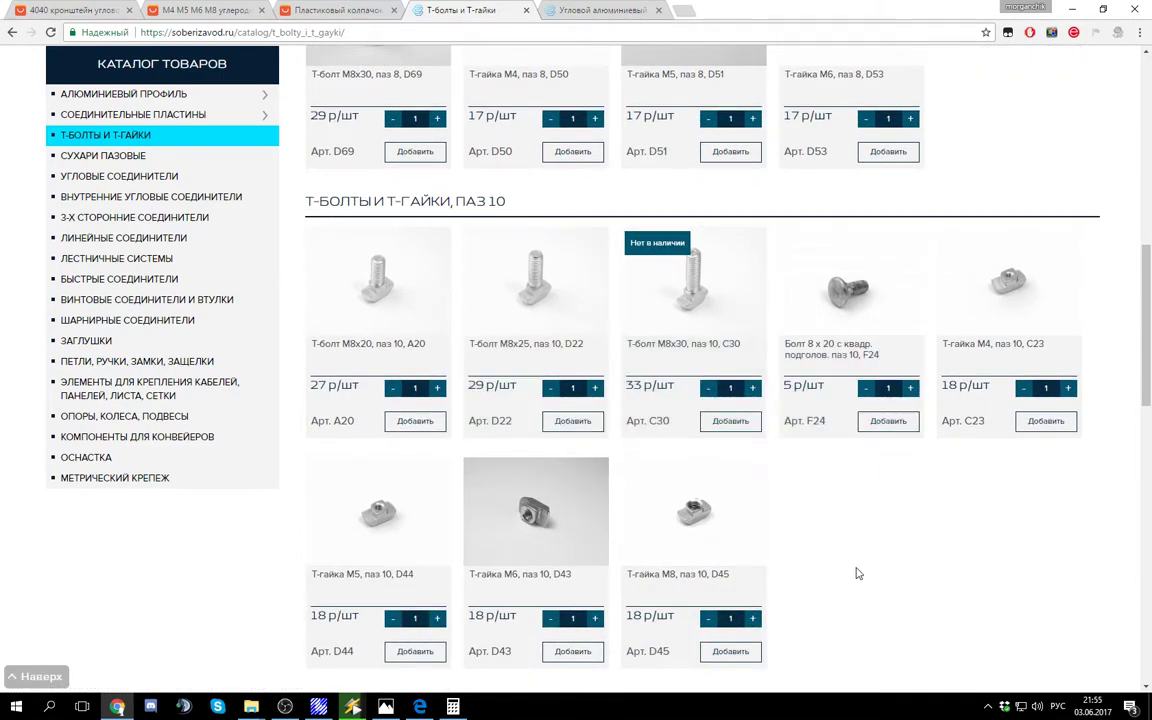
pyautogui.scroll(-1, 845, 562)
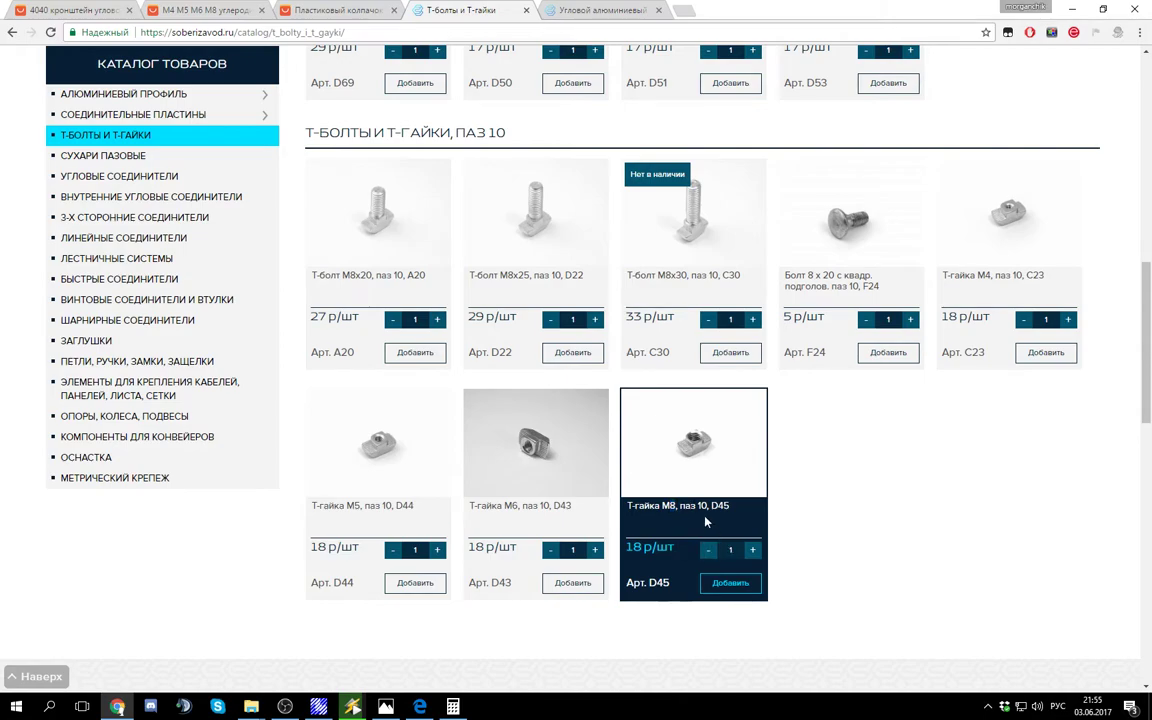
# Step: In Проект.pdf, check the bill of materials lines for the M8 T-nut quantity and the M8x16 round head flange screw
pyautogui.click(419, 706)
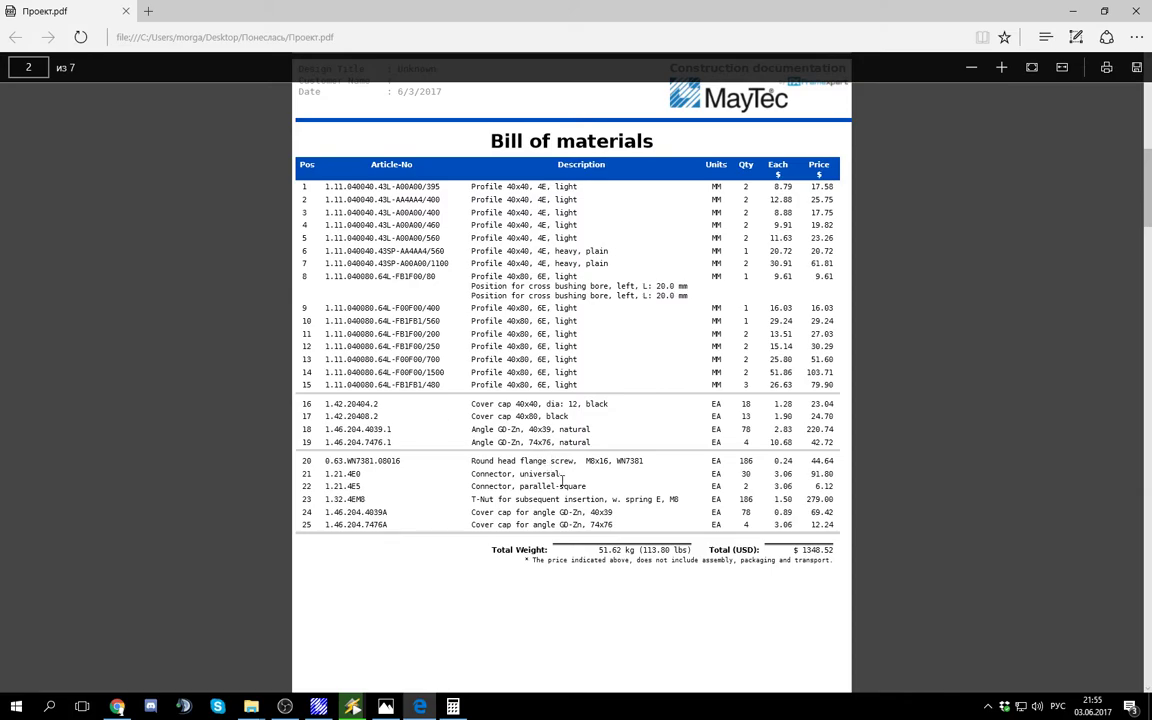
pyautogui.moveTo(469, 499); pyautogui.dragTo(557, 499)
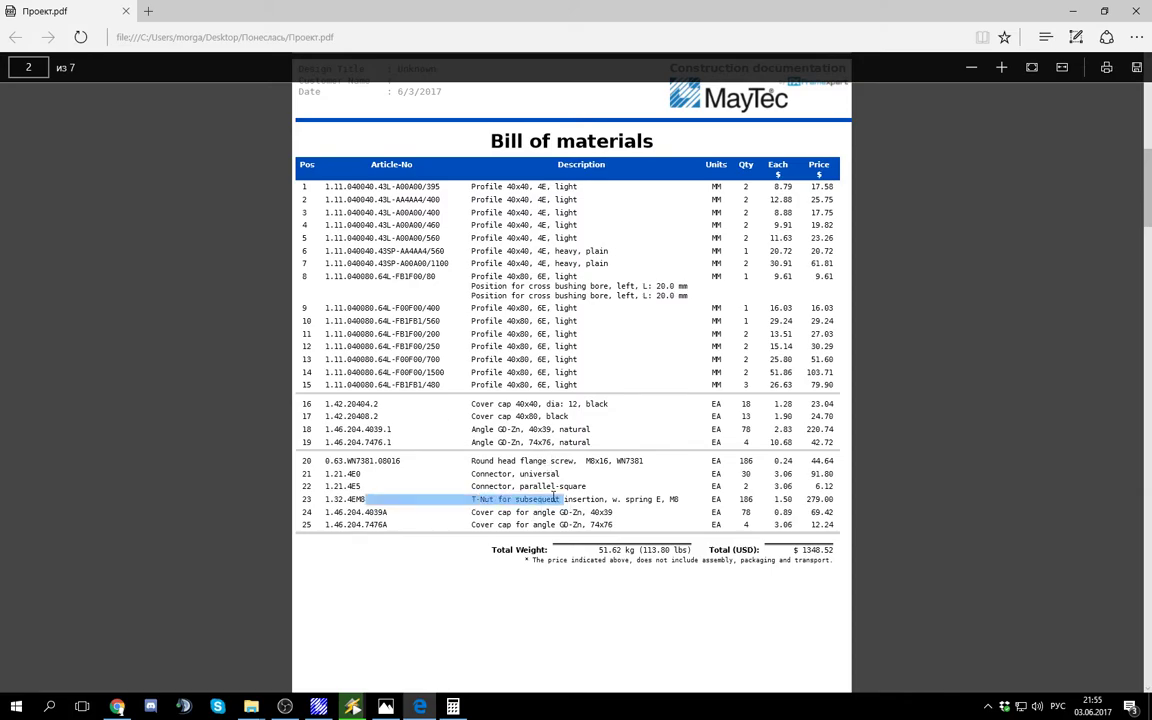
pyautogui.click(509, 503)
pyautogui.moveTo(471, 500); pyautogui.dragTo(772, 498)
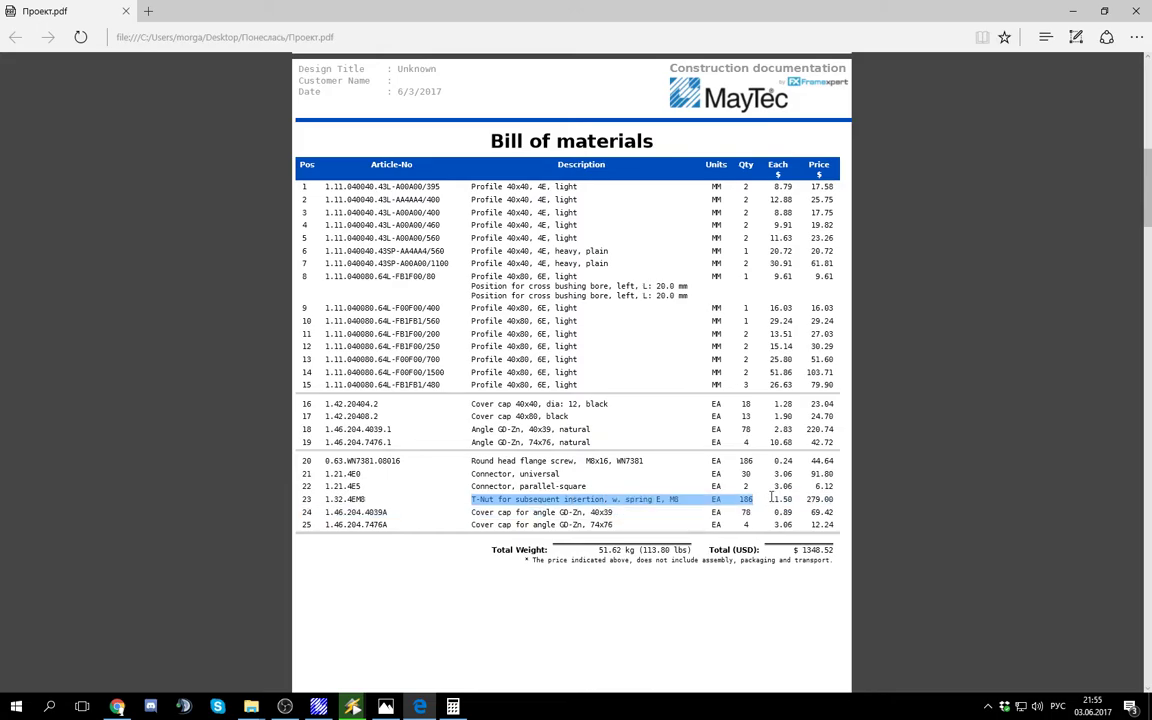
pyautogui.click(745, 498)
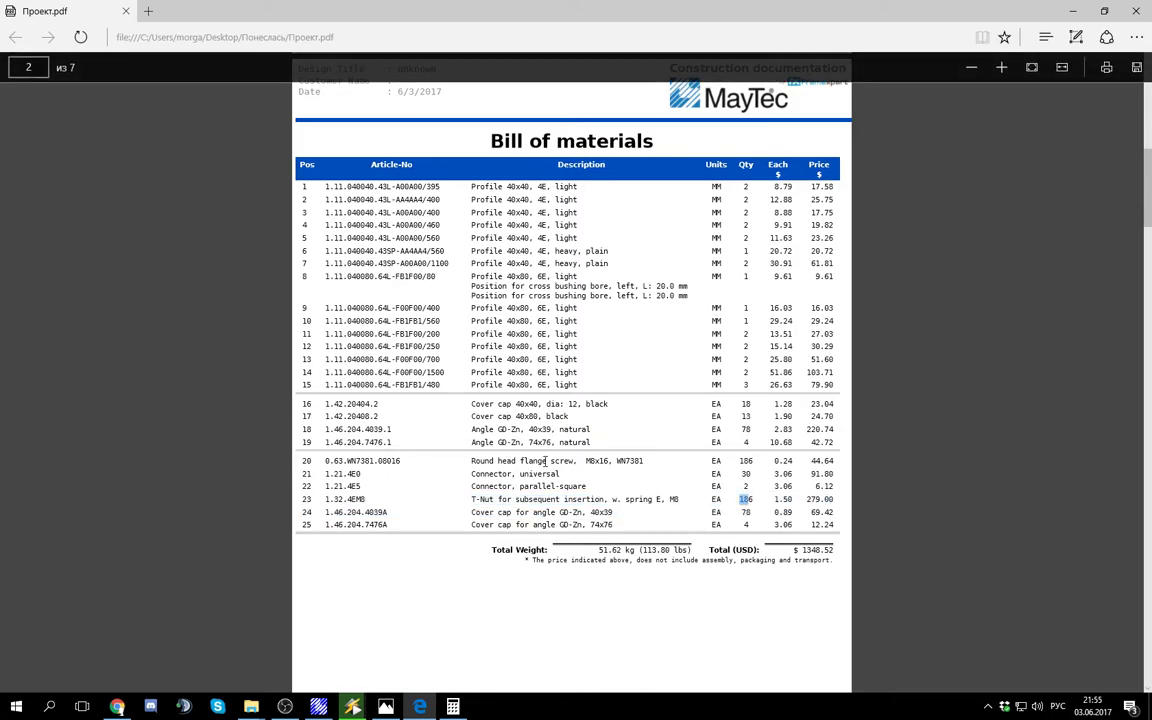
pyautogui.moveTo(539, 463); pyautogui.dragTo(630, 455)
pyautogui.click(630, 456)
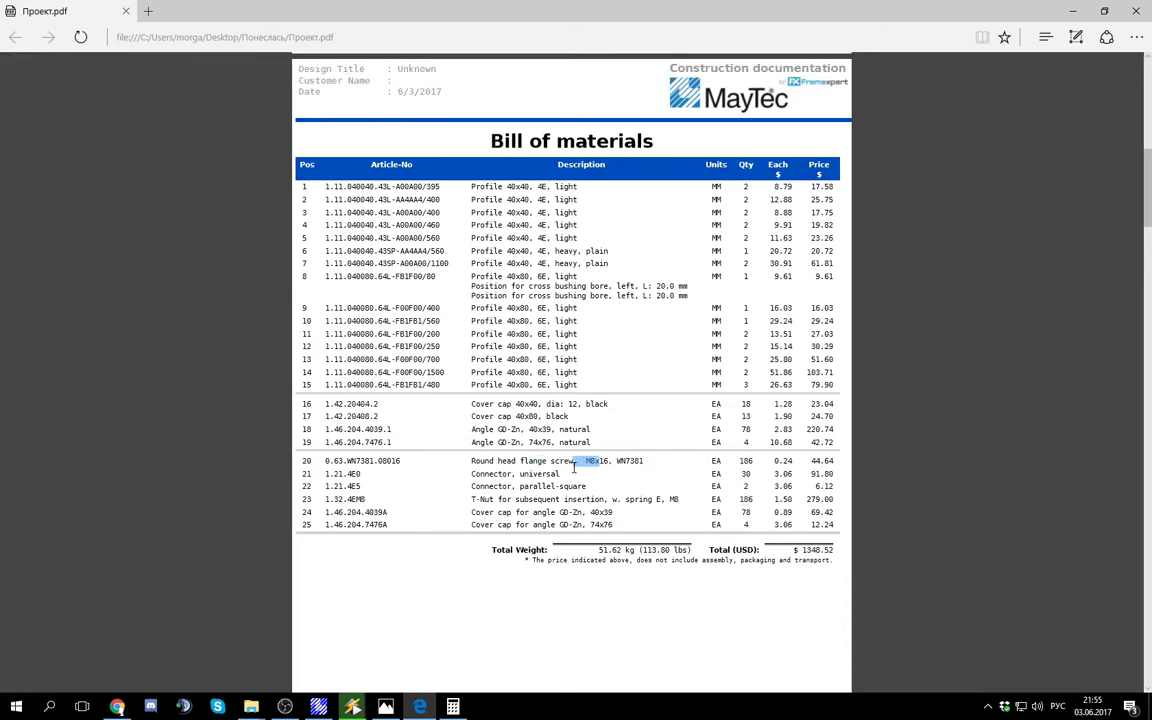
# Step: Check the M8 T-nut quantity in Проект.pdf and add 186 slot 10 M8 T-nuts D45 to the soberizavod.ru basket
pyautogui.moveTo(749, 507); pyautogui.dragTo(687, 495)
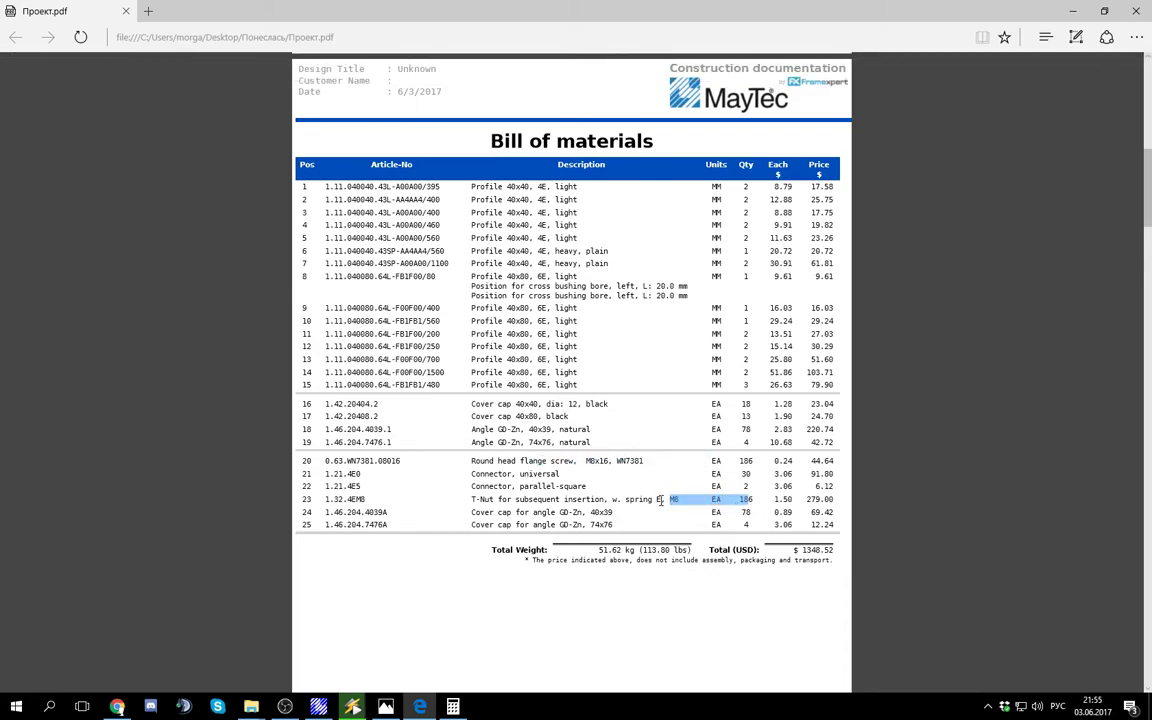
pyautogui.click(117, 707)
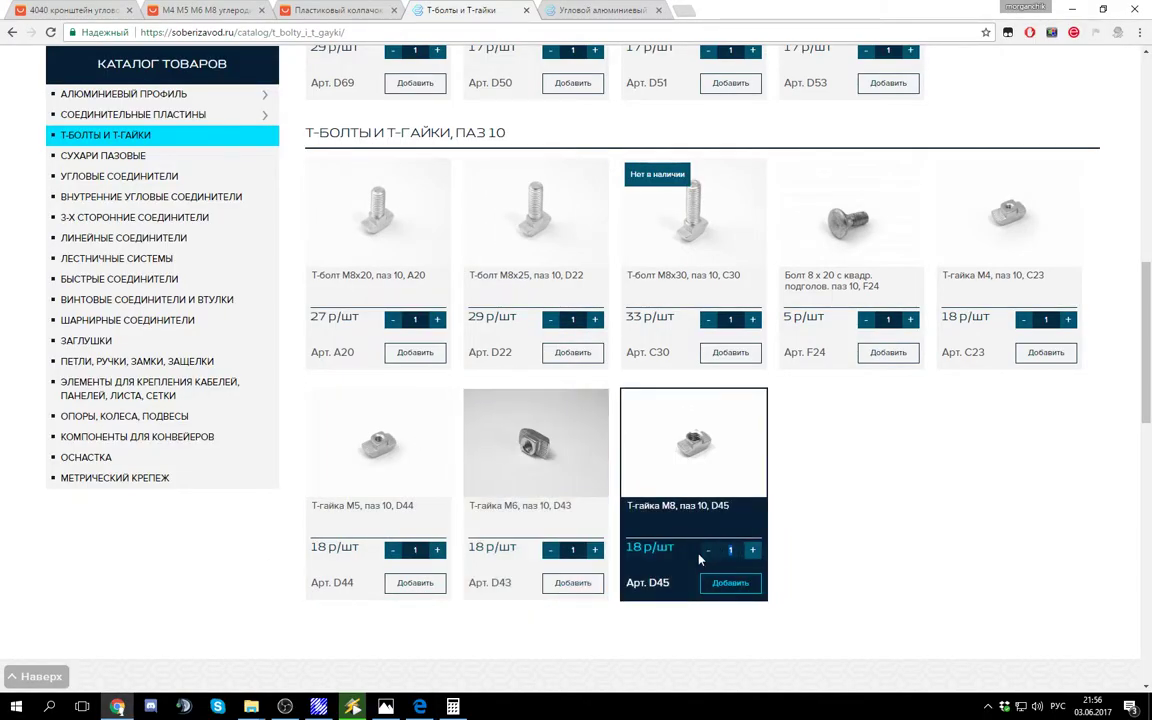
pyautogui.write('186')
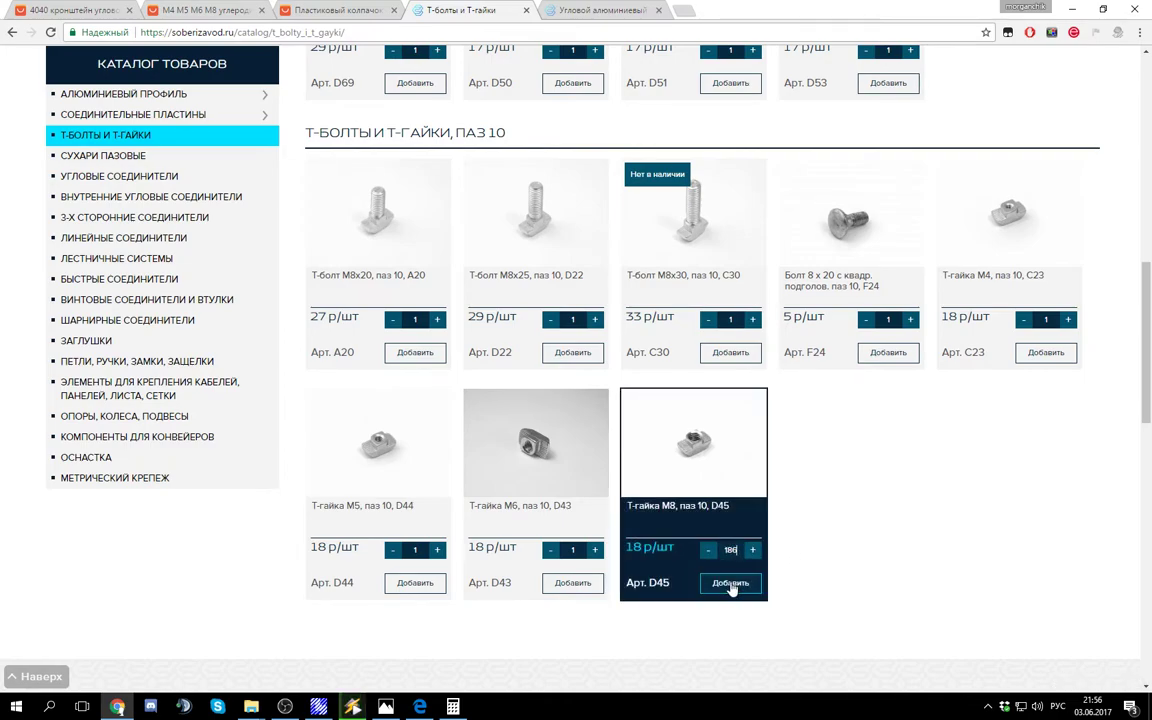
pyautogui.click(730, 584)
# Step: Review the basket down to the M8 T-nut D45 line and check its price
pyautogui.scroll(10, 812, 512)
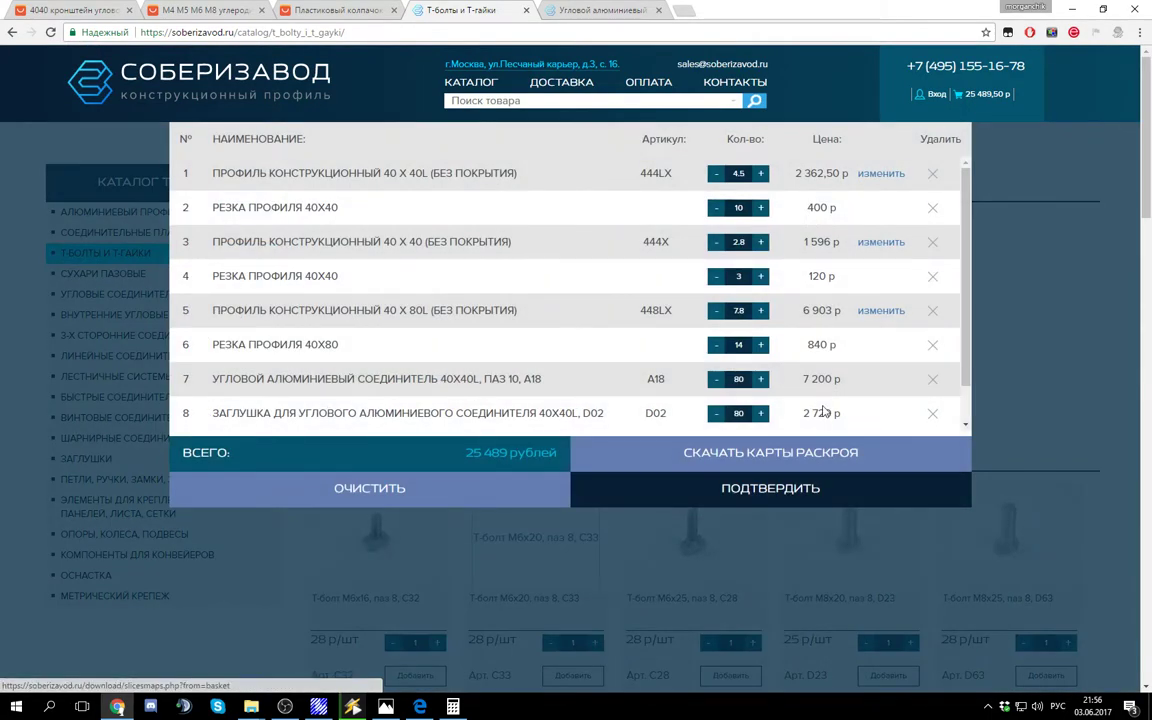
pyautogui.scroll(-1, 784, 413)
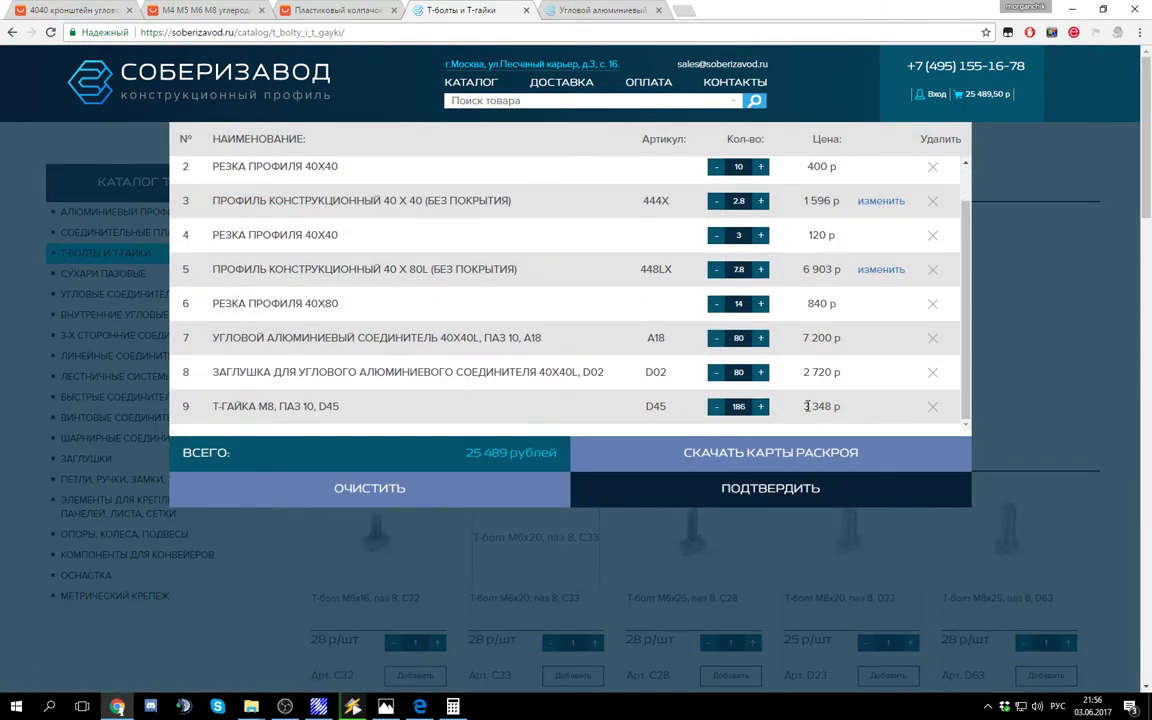
pyautogui.moveTo(806, 406); pyautogui.dragTo(830, 406)
pyautogui.click(827, 406)
# Step: Set the quantity of the AliExpress M4 M5 M6 M8 T-nut listing to 185
pyautogui.click(190, 9)
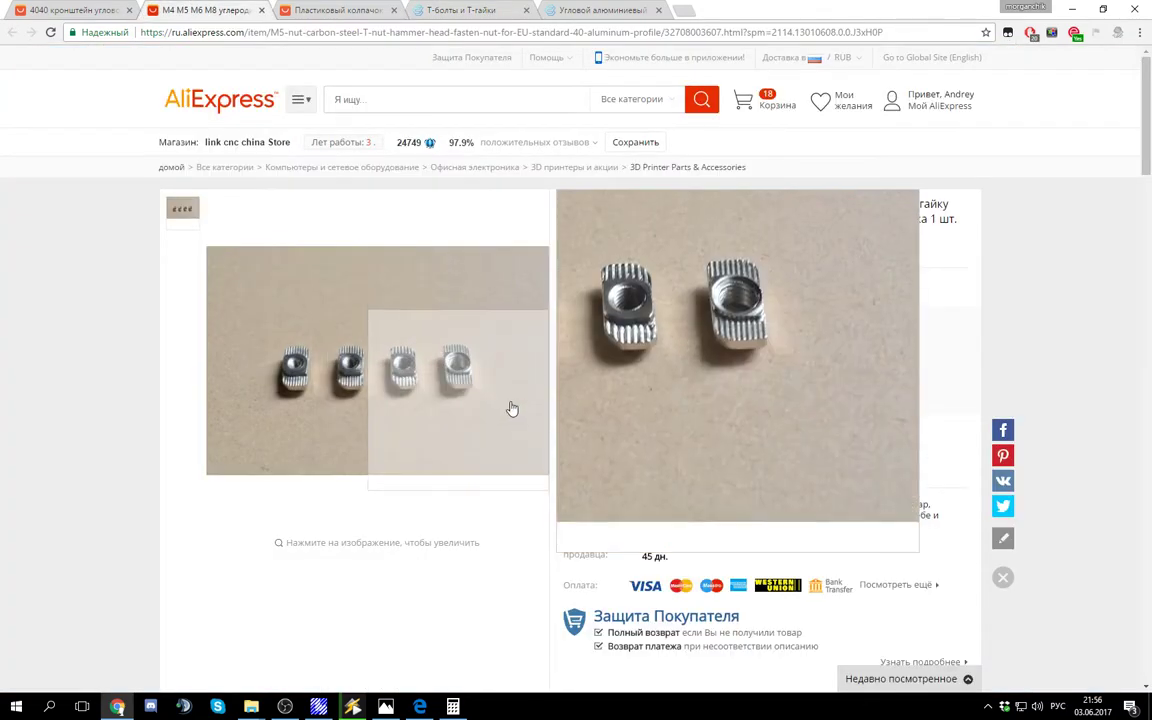
pyautogui.moveTo(650, 370); pyautogui.dragTo(723, 378)
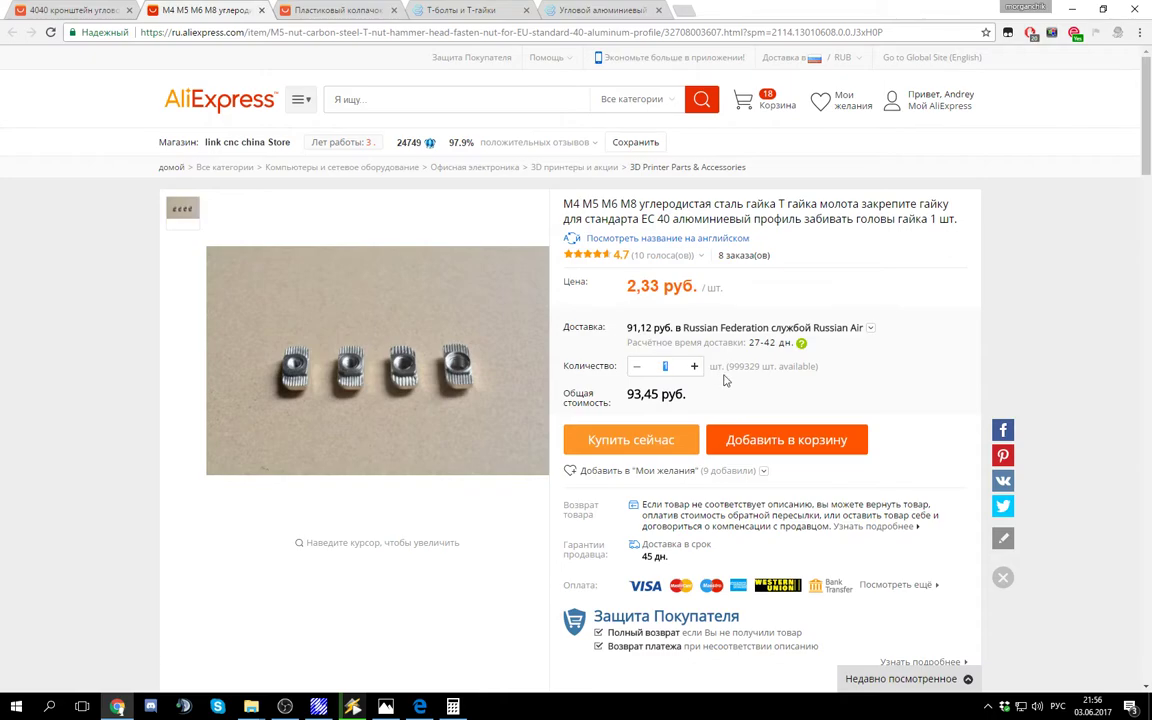
pyautogui.write('186')
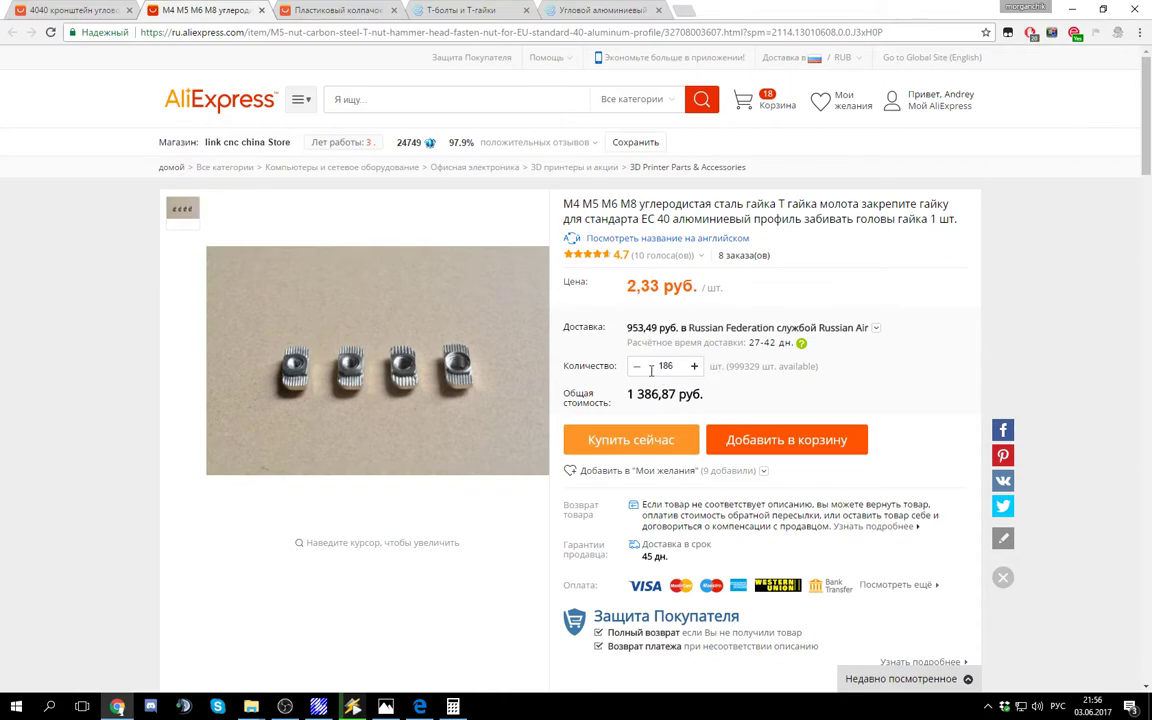
pyautogui.press('BackSpace')
pyautogui.write('5')
# Step: Compare the basket's M8 T-nut D45 cost with the total of the AliExpress T-nut listing
pyautogui.click(605, 9)
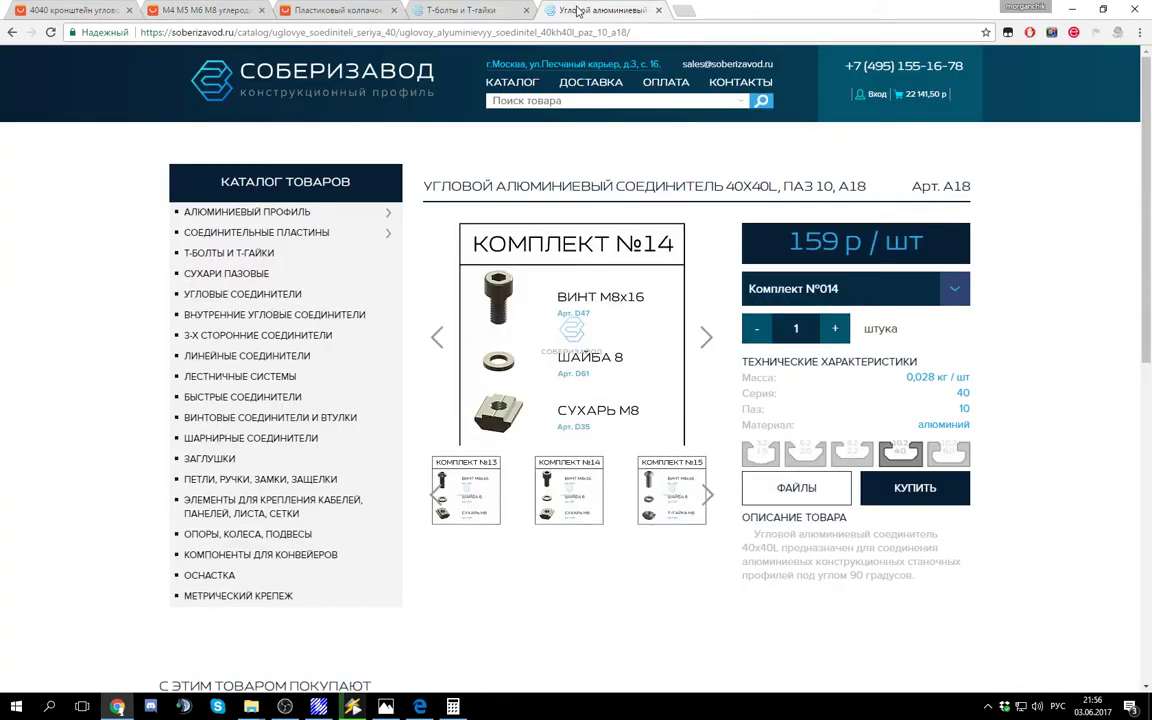
pyautogui.click(430, 9)
pyautogui.scroll(-3, 791, 406)
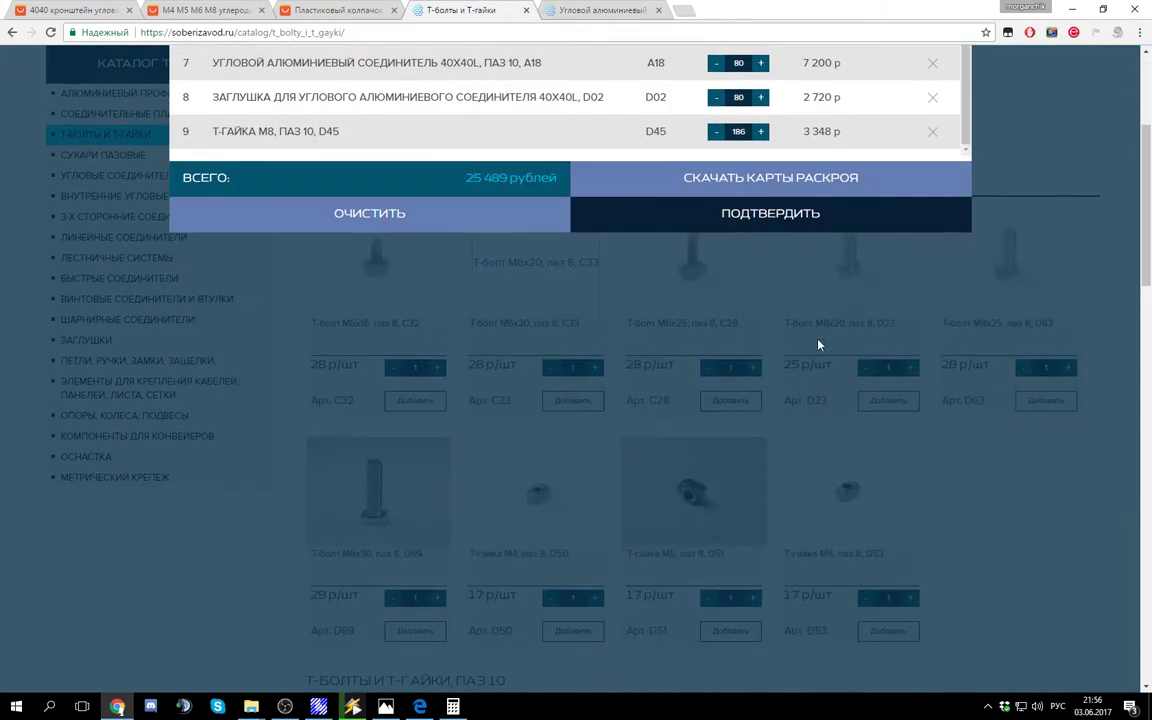
pyautogui.scroll(2, 818, 342)
pyautogui.scroll(1, 1107, 317)
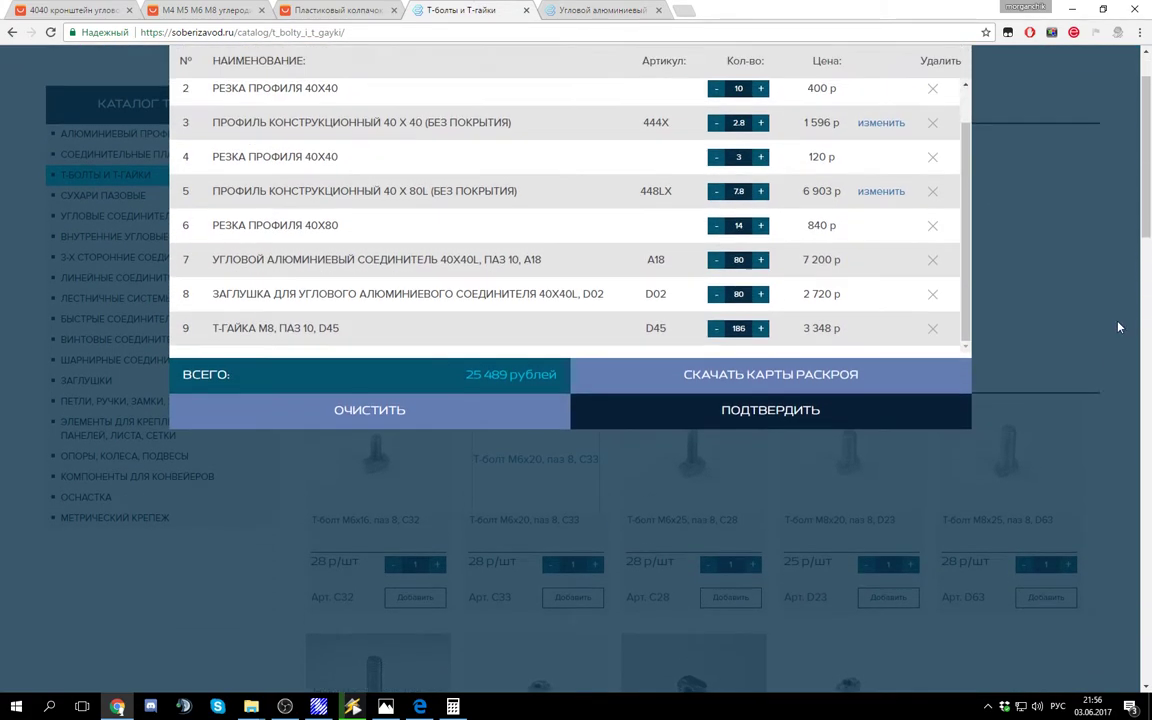
pyautogui.click(185, 9)
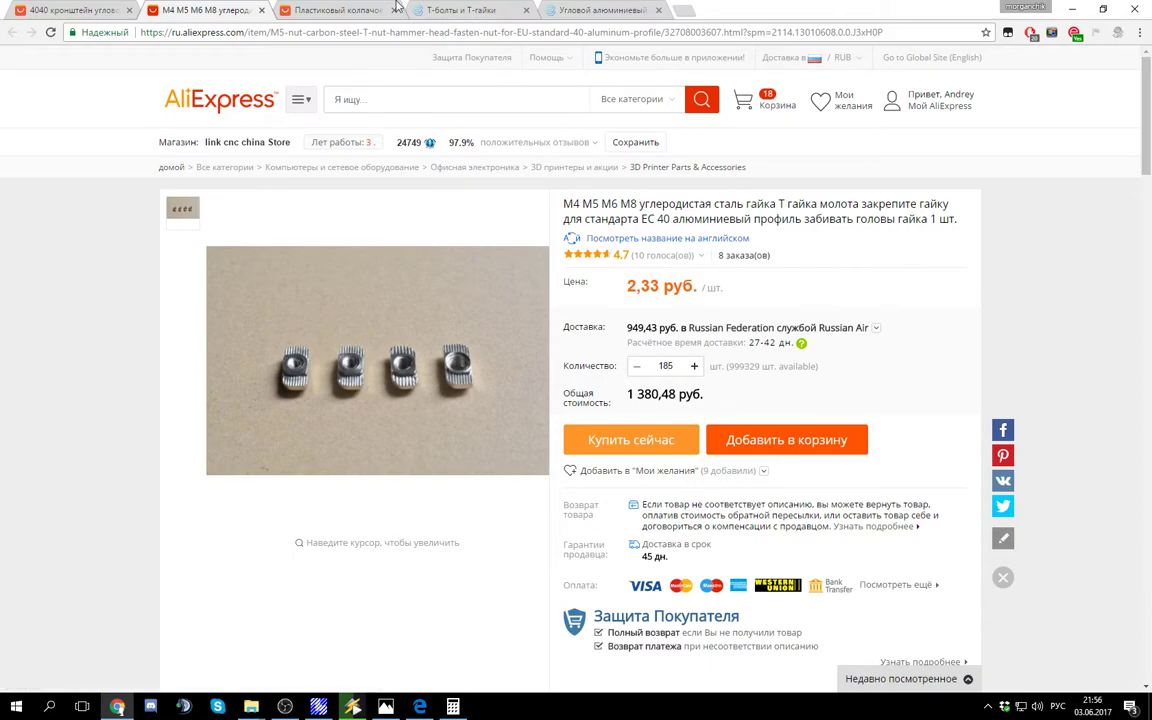
# Step: Close the A18 corner connector page and dismiss the basket over the Т-болты и Т-гайки catalogue
pyautogui.click(595, 10)
pyautogui.click(659, 10)
pyautogui.click(659, 10)
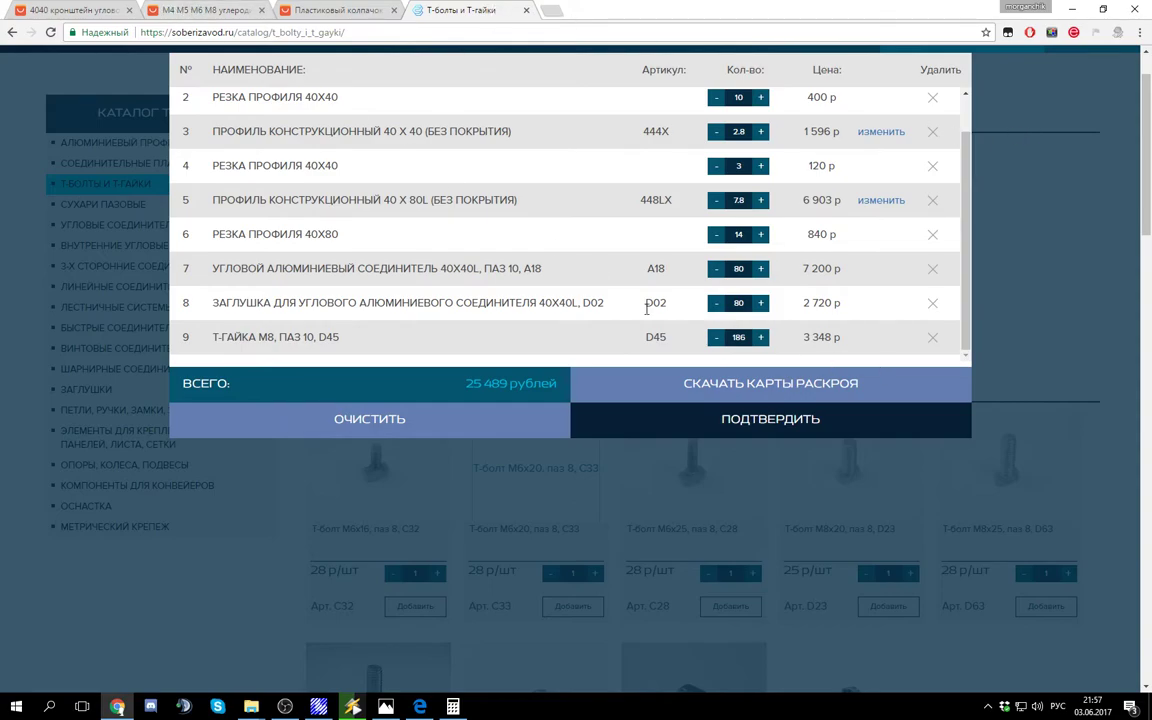
pyautogui.click(1058, 237)
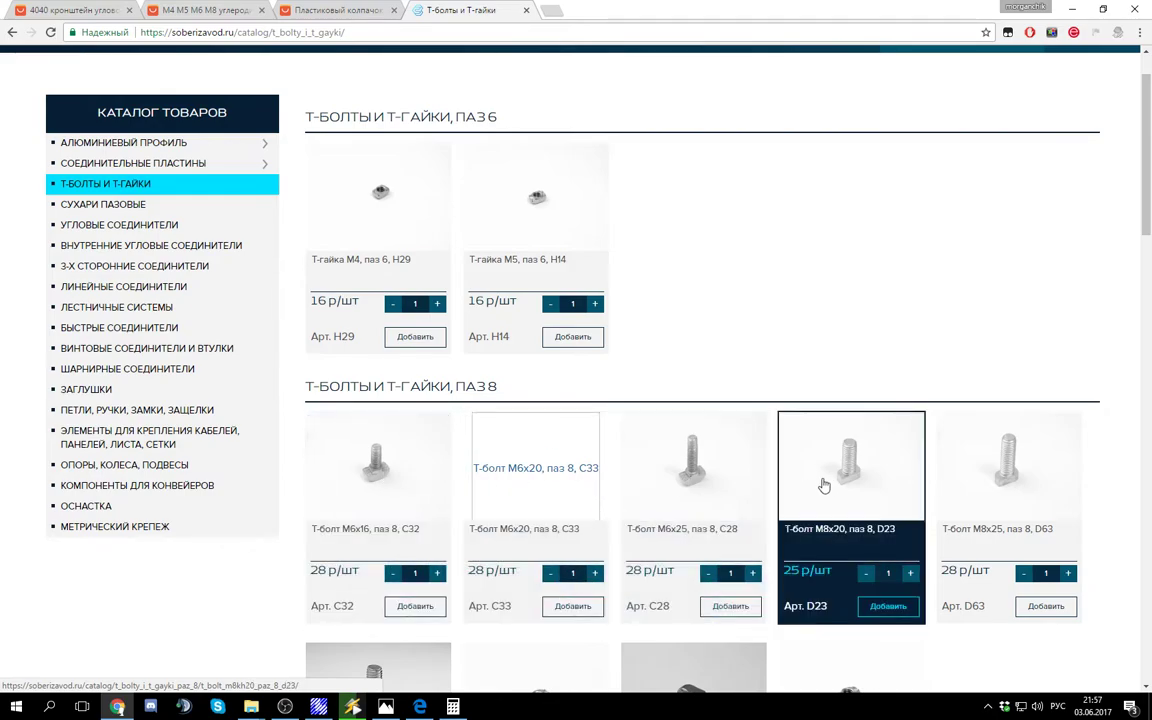
# Step: Open the slot 8 T-bolt M8x20 D23 and examine its dimension drawing
pyautogui.scroll(-2, 900, 417)
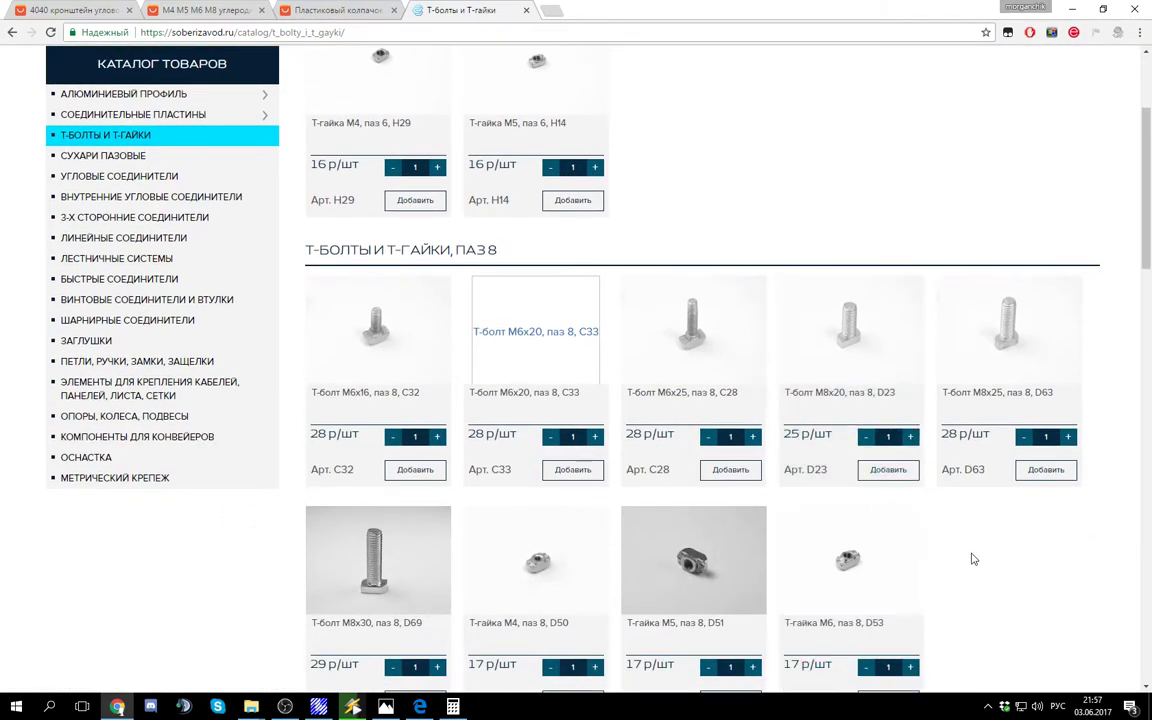
pyautogui.click(864, 350)
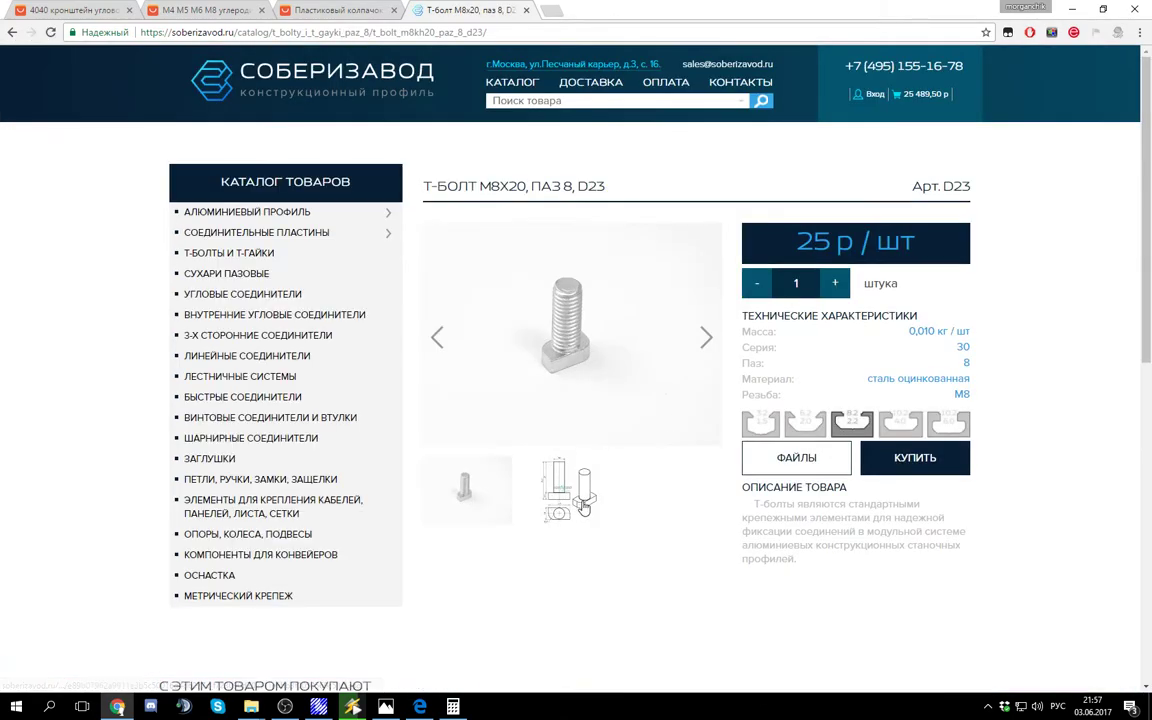
pyautogui.click(560, 500)
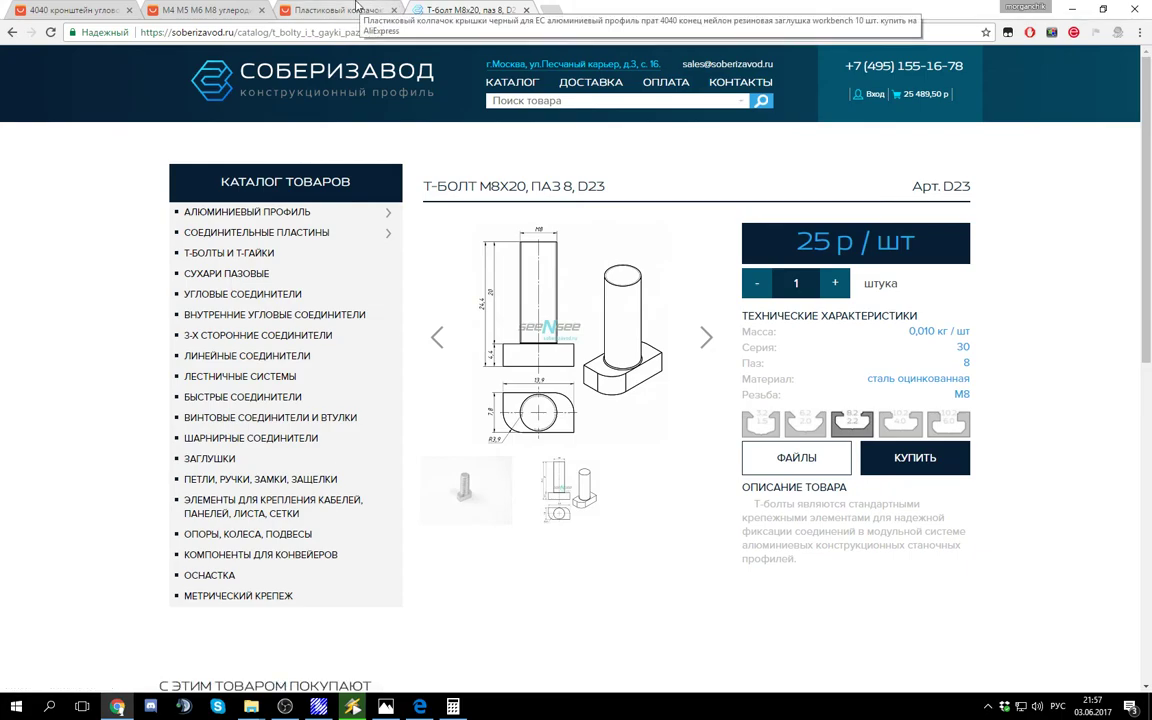
# Step: Look over the AliExpress end cap and T-nut listings, then check the unit price of the T-bolt D23
pyautogui.click(352, 9)
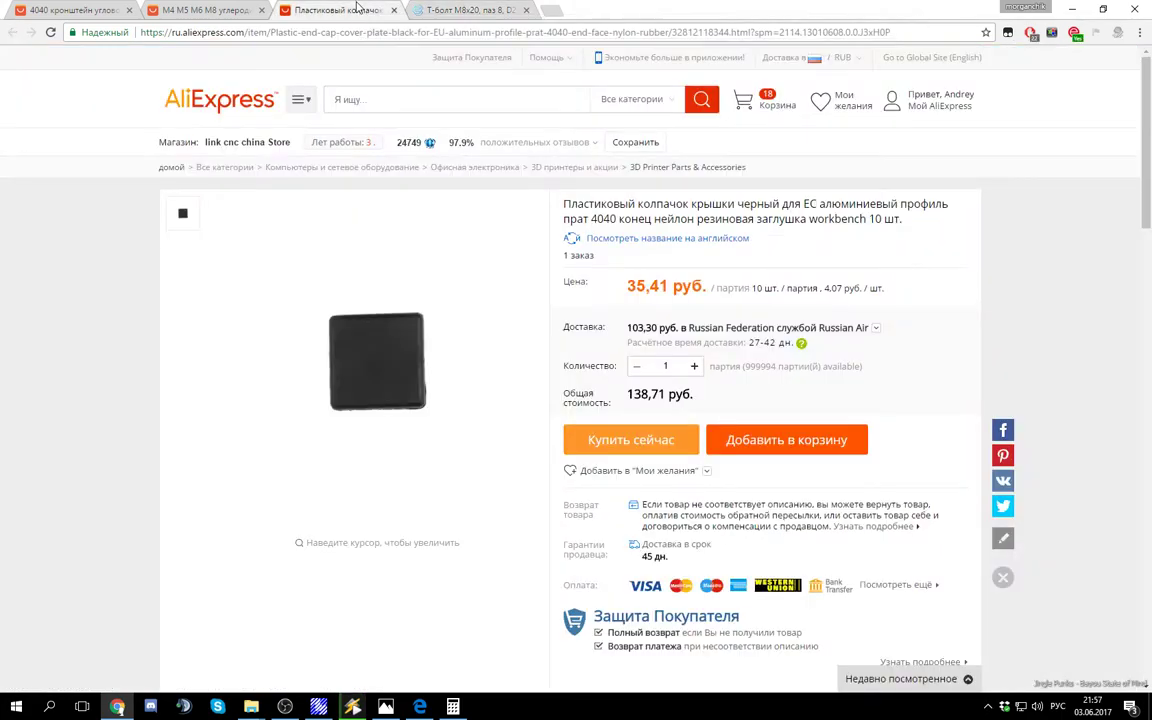
pyautogui.click(215, 9)
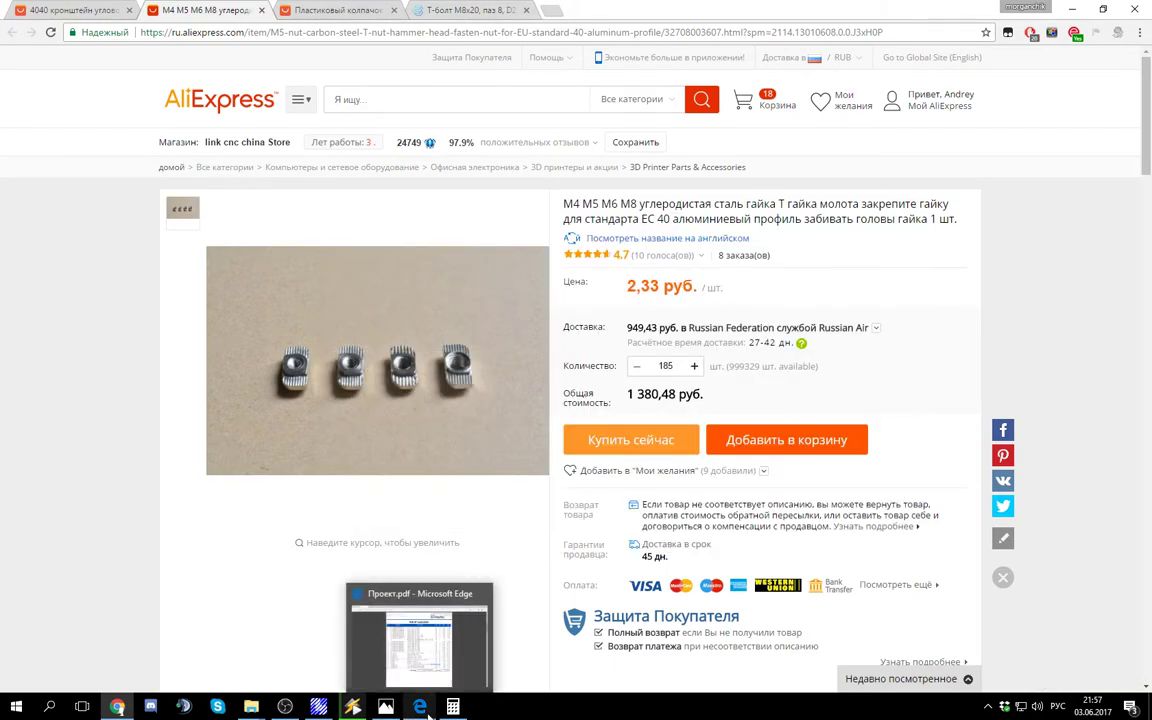
pyautogui.click(447, 7)
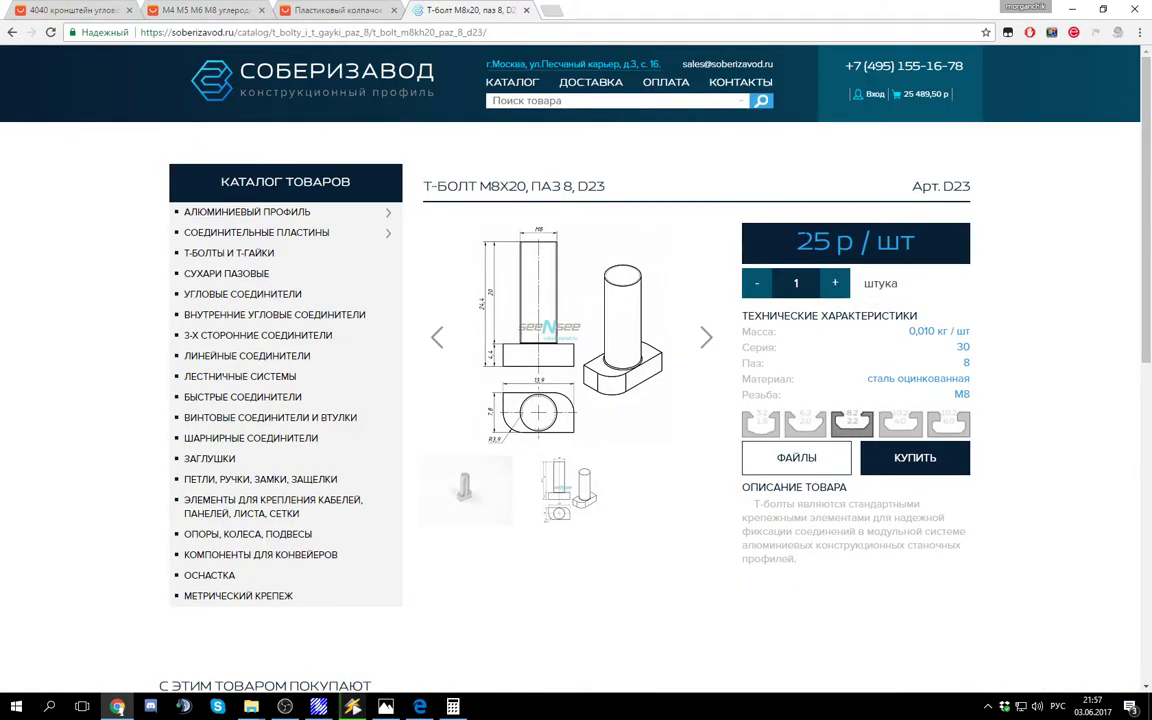
pyautogui.moveTo(814, 242); pyautogui.dragTo(831, 242)
pyautogui.click(839, 241)
pyautogui.moveTo(722, 212); pyautogui.dragTo(828, 245)
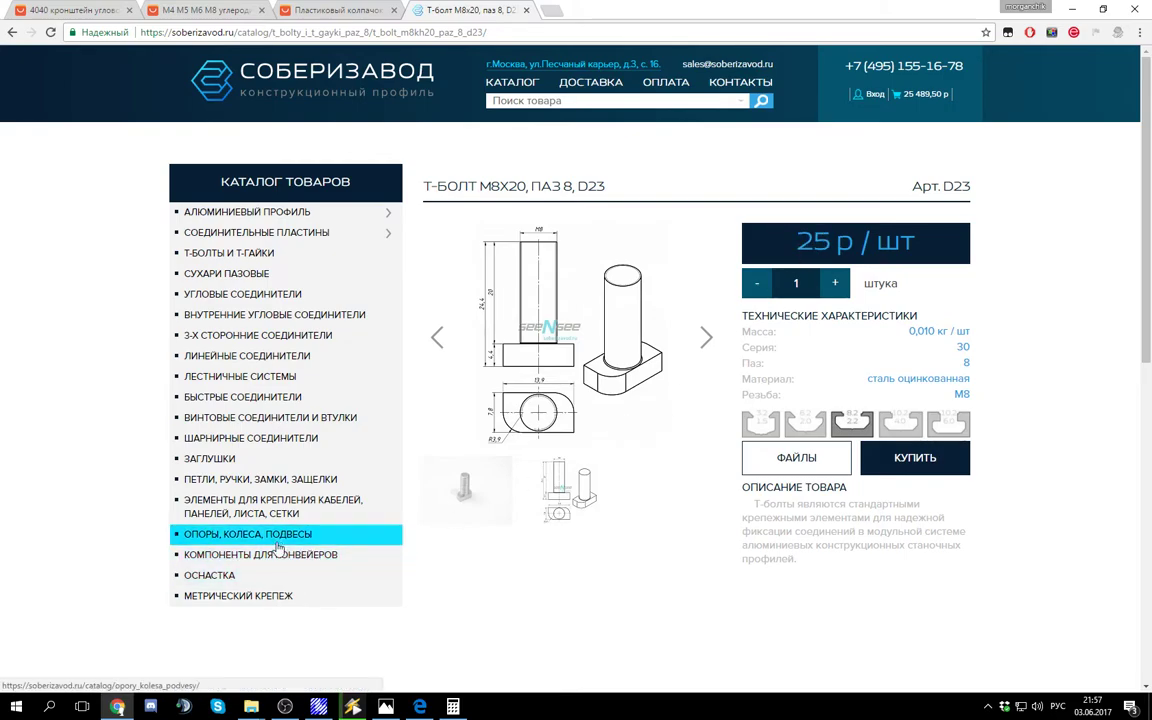
# Step: In the category Метрический крепеж, open the half-round hex socket screws and find the M8 x 16 ISO 7380-1 screw D19
pyautogui.click(258, 598)
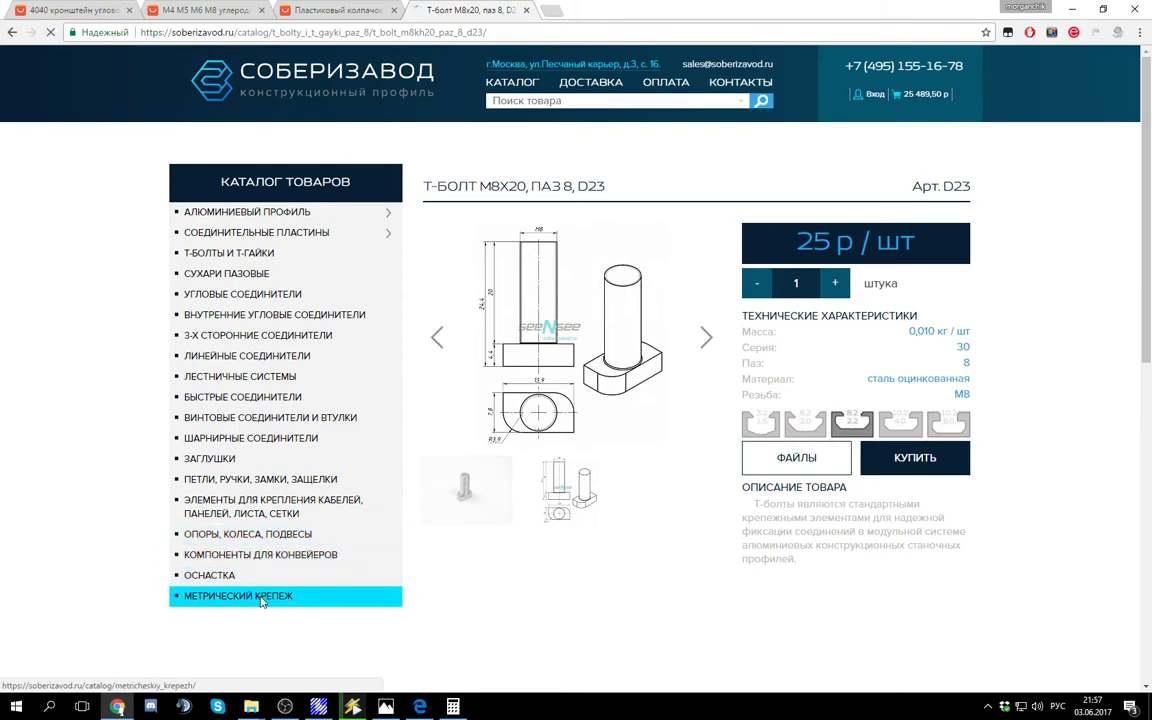
pyautogui.scroll(-2, 951, 411)
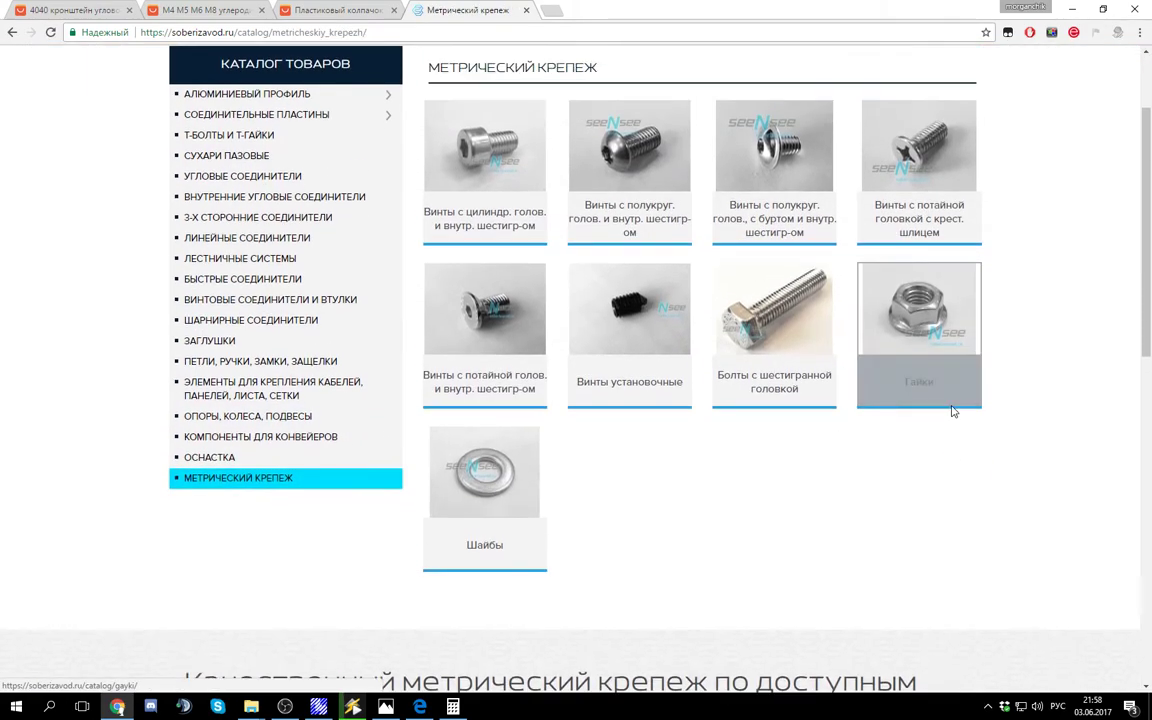
pyautogui.scroll(2, 951, 411)
pyautogui.click(575, 312)
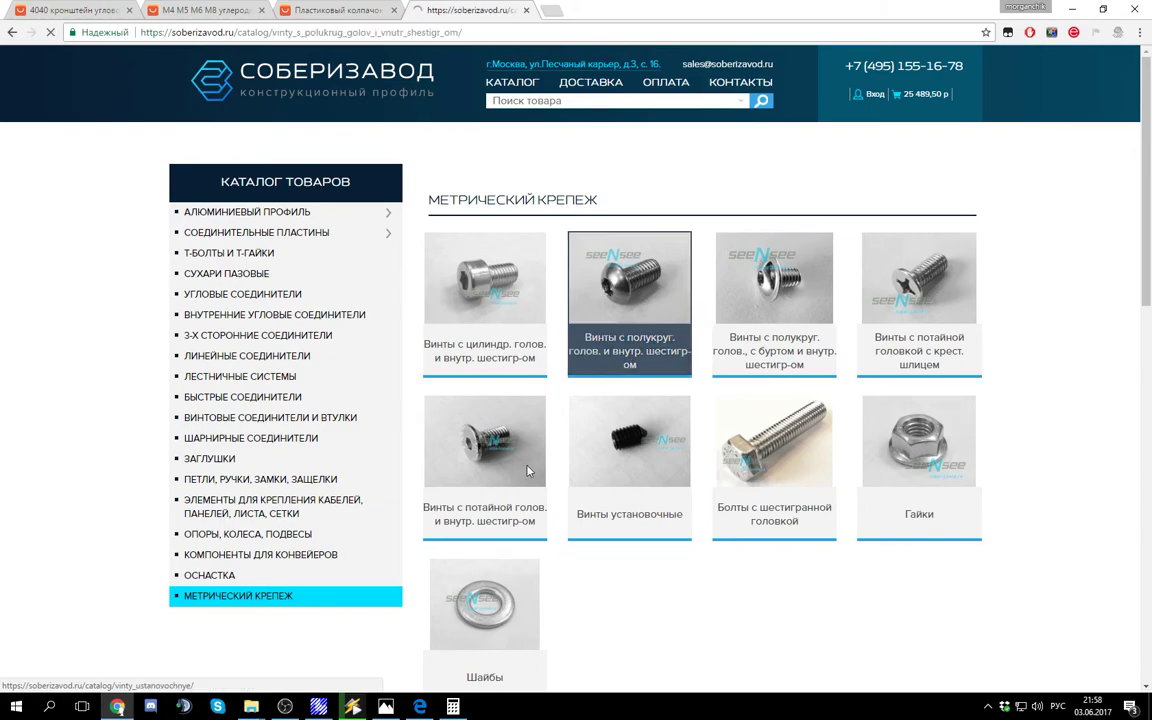
pyautogui.scroll(-5, 733, 540)
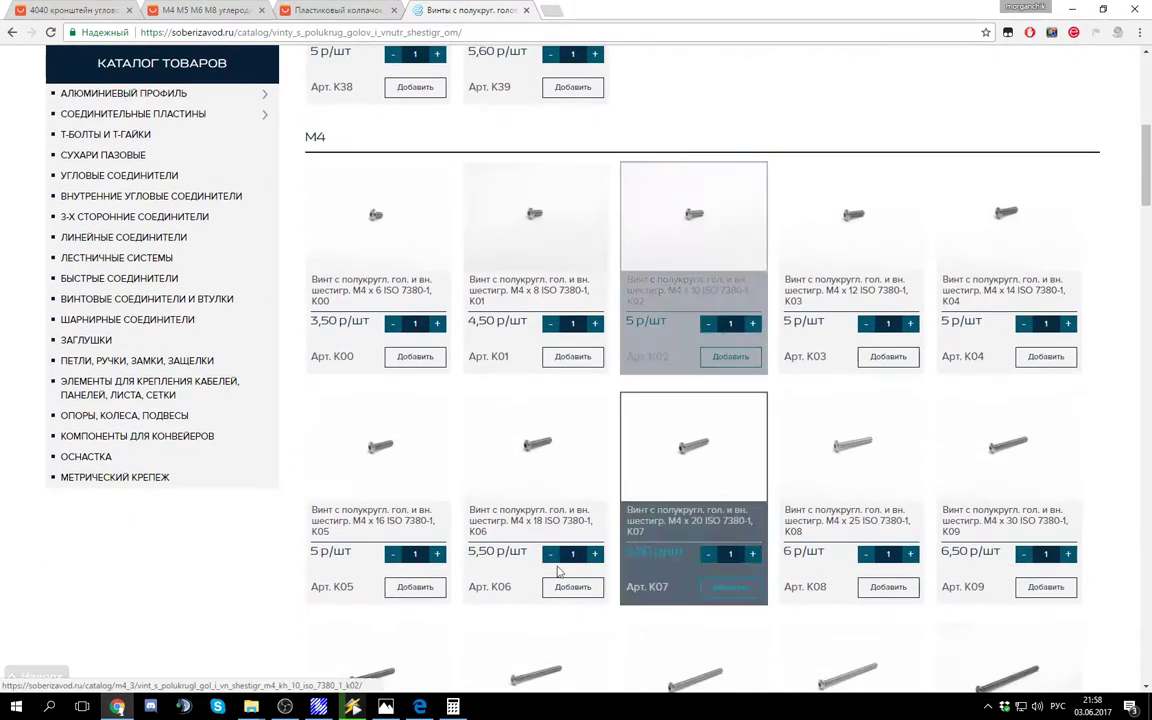
pyautogui.scroll(-9, 489, 566)
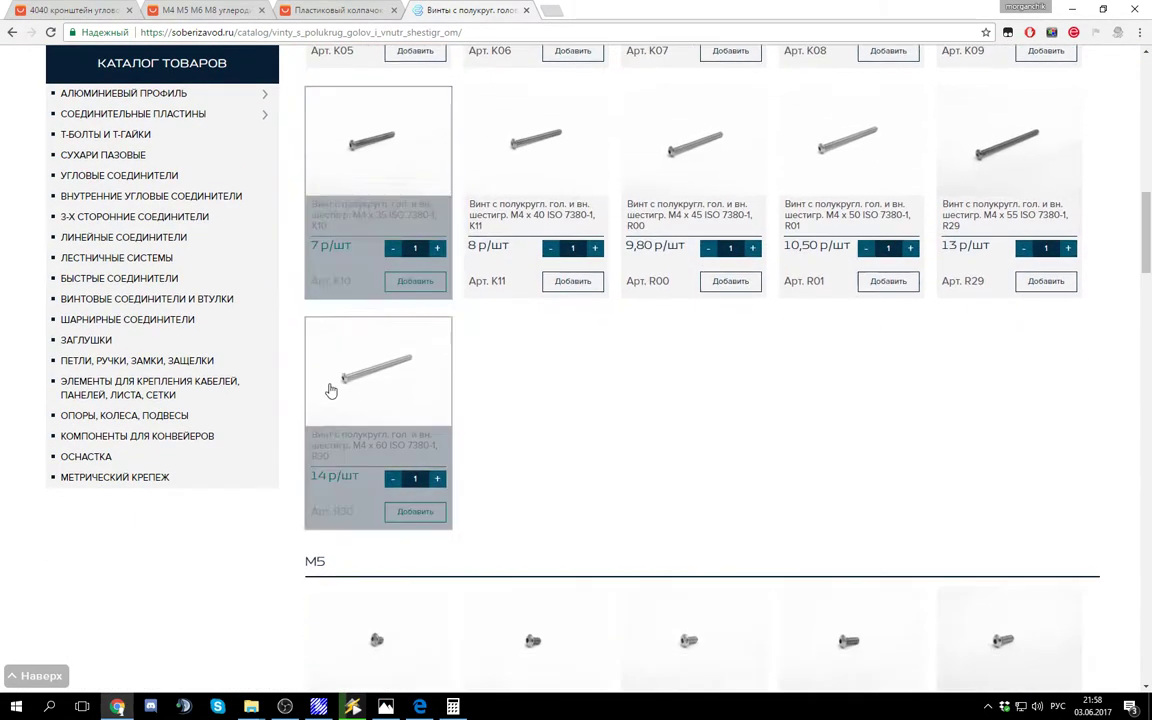
pyautogui.scroll(-20, 330, 341)
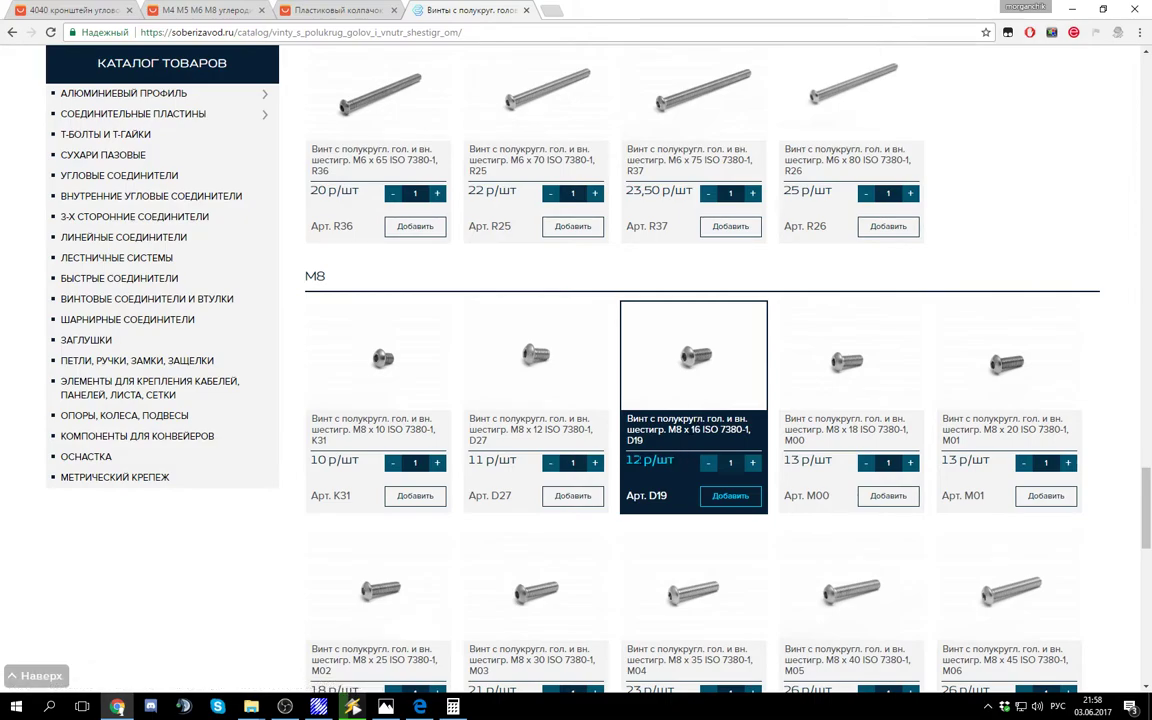
# Step: Check the unit price of the M8 x 16 ISO 7380-1 screw D19 and add 185 pieces to the basket
pyautogui.doubleClick(648, 461)
pyautogui.moveTo(648, 459); pyautogui.dragTo(633, 460)
pyautogui.click(646, 460)
pyautogui.write('185')
pyautogui.click(735, 497)
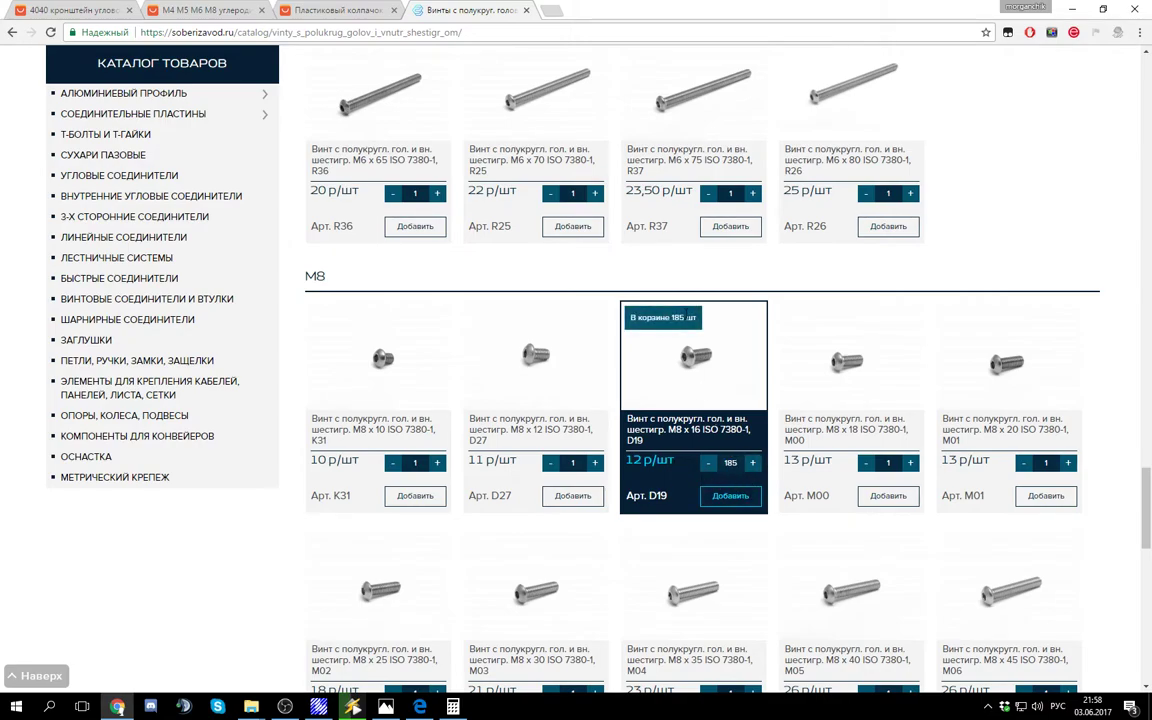
# Step: Open the basket and review its items down to the M8 x 16 screw D19
pyautogui.scroll(20, 1121, 257)
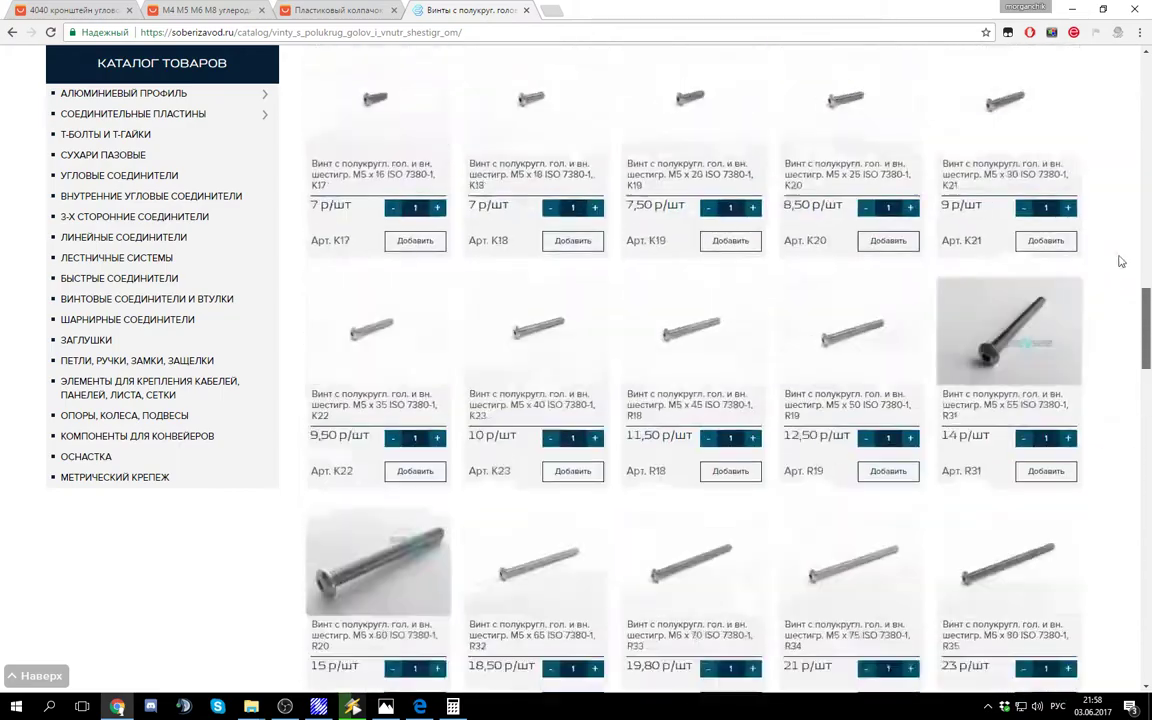
pyautogui.scroll(1, 1115, 93)
pyautogui.click(995, 98)
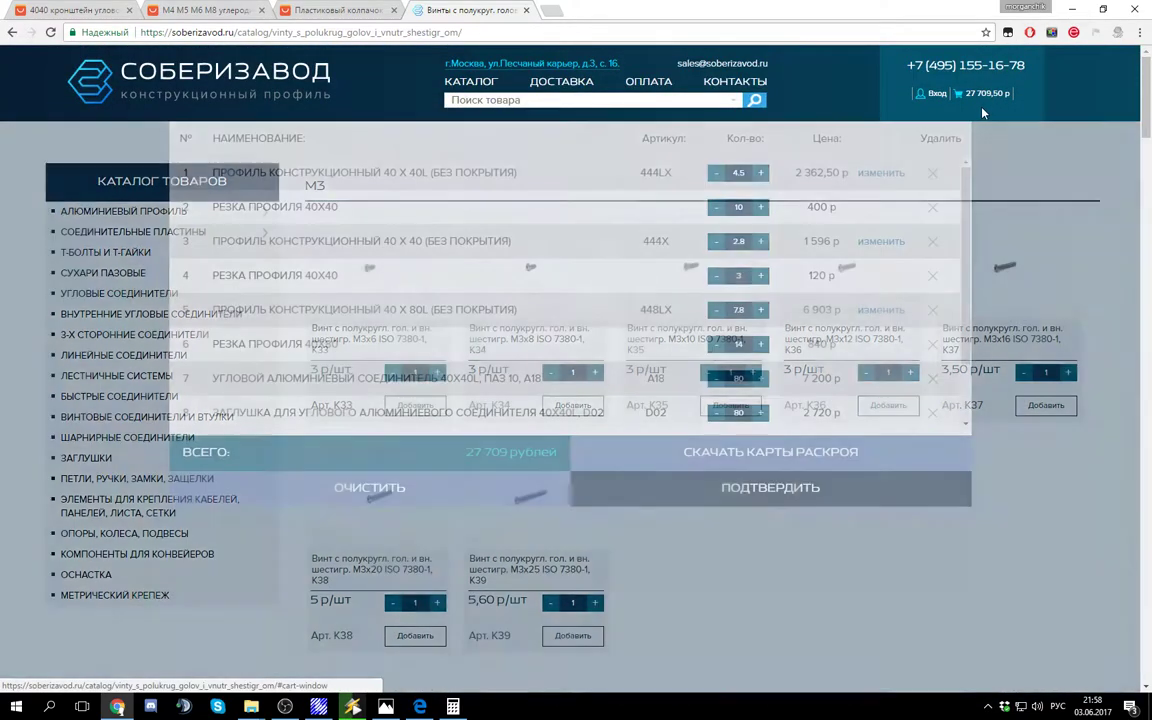
pyautogui.scroll(-5, 535, 363)
pyautogui.scroll(2, 854, 496)
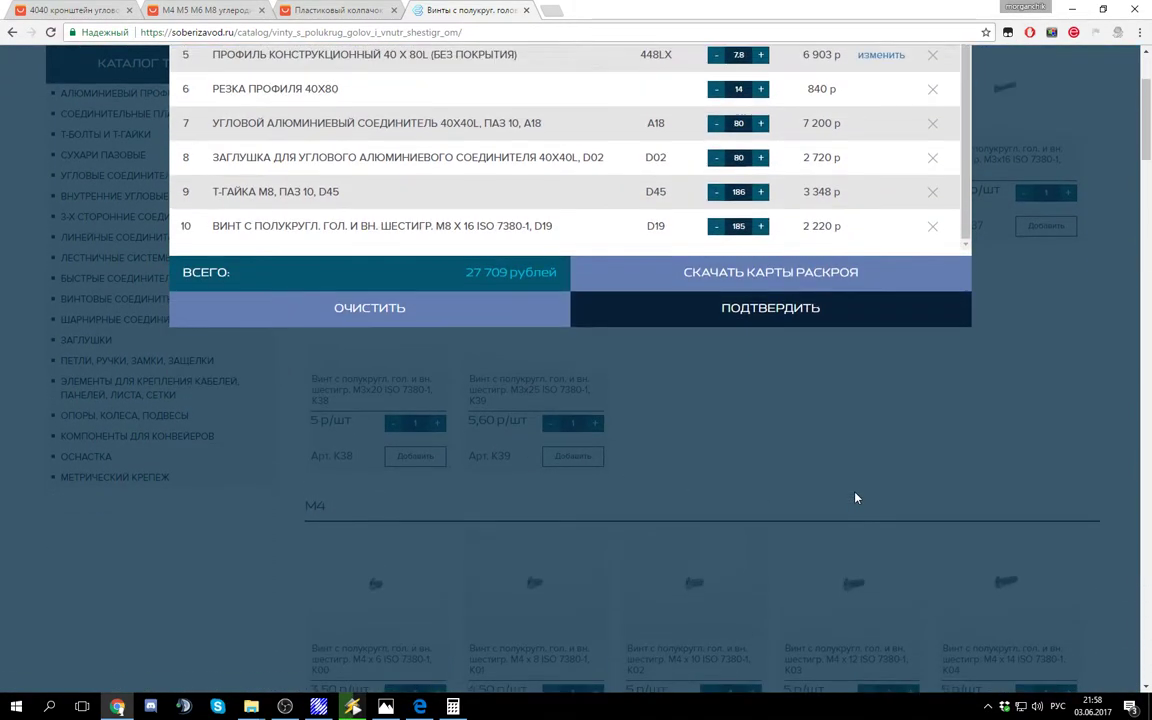
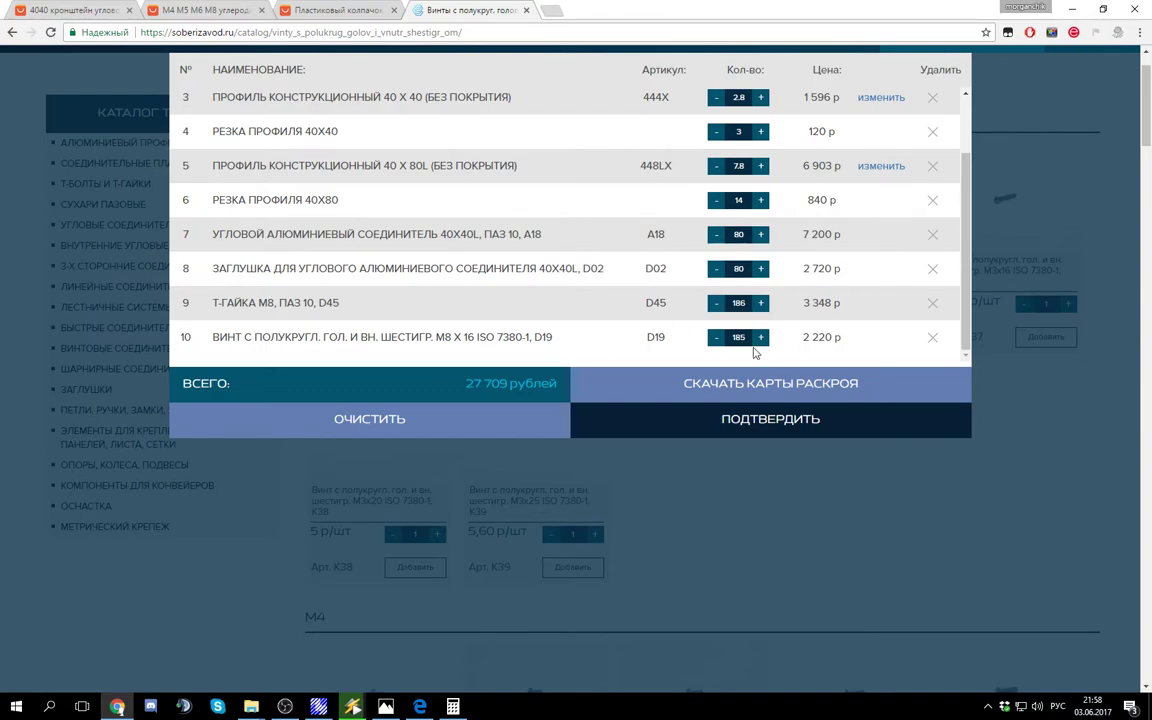
# Step: Remove the M8 x 16 screw D19 from the basket and return to the screw catalogue
pyautogui.click(933, 338)
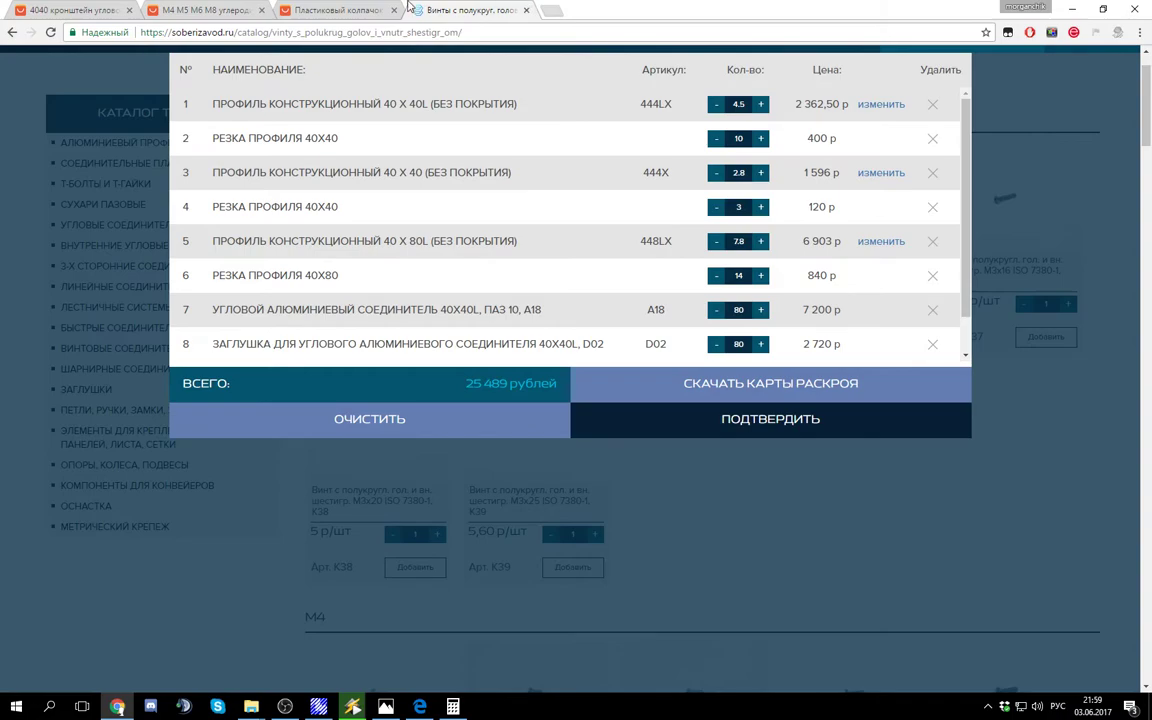
pyautogui.click(1010, 482)
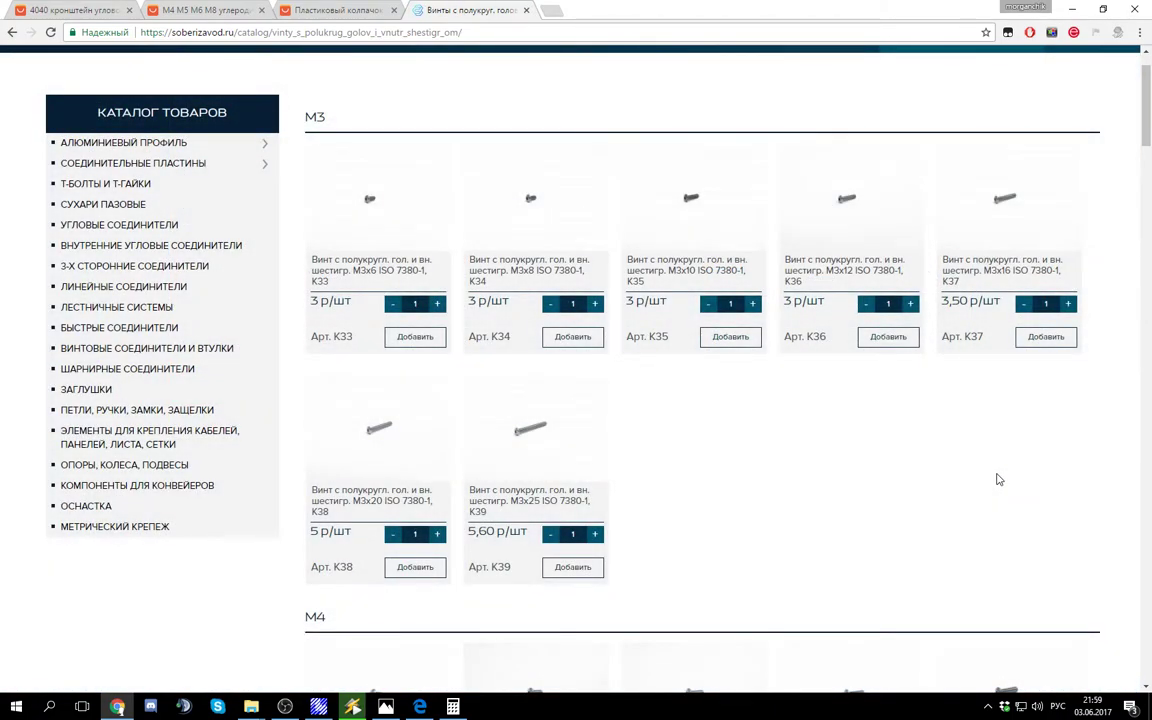
pyautogui.scroll(-2, 1003, 478)
pyautogui.scroll(3, 990, 475)
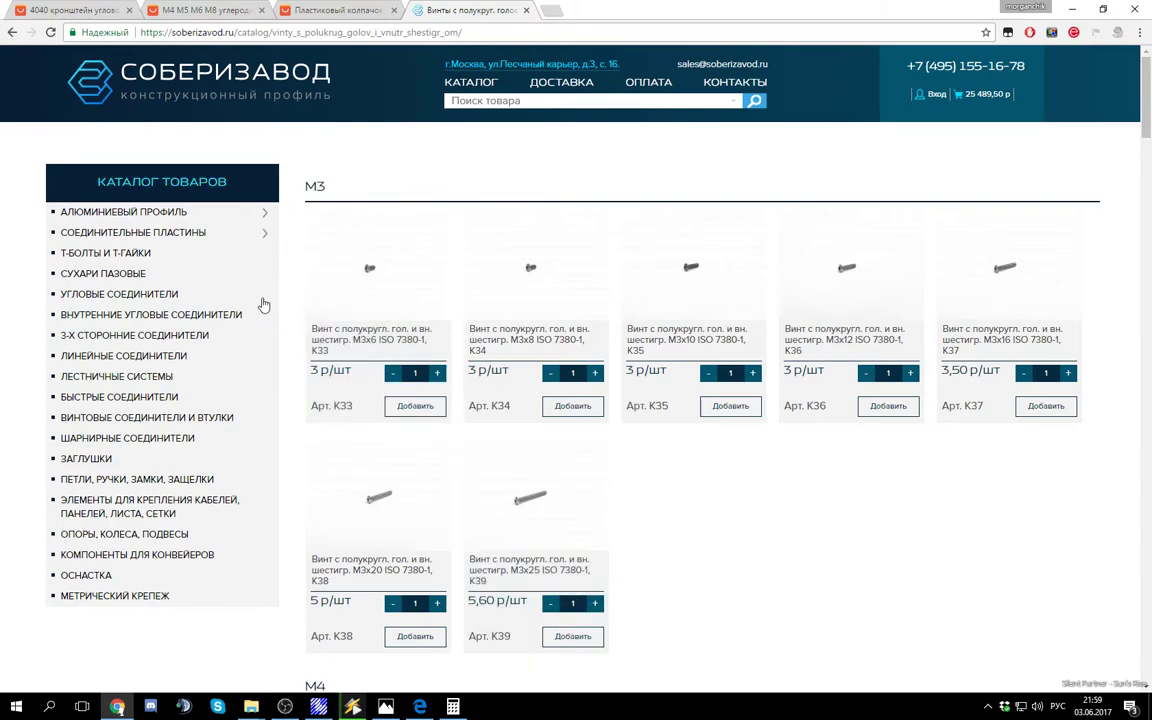
# Step: Open the catalogue category Заглушки and find the series 40 end cap 40 x 40, A19
pyautogui.moveTo(430, 712)
pyautogui.scroll(-1, 656, 548)
pyautogui.scroll(1, 360, 458)
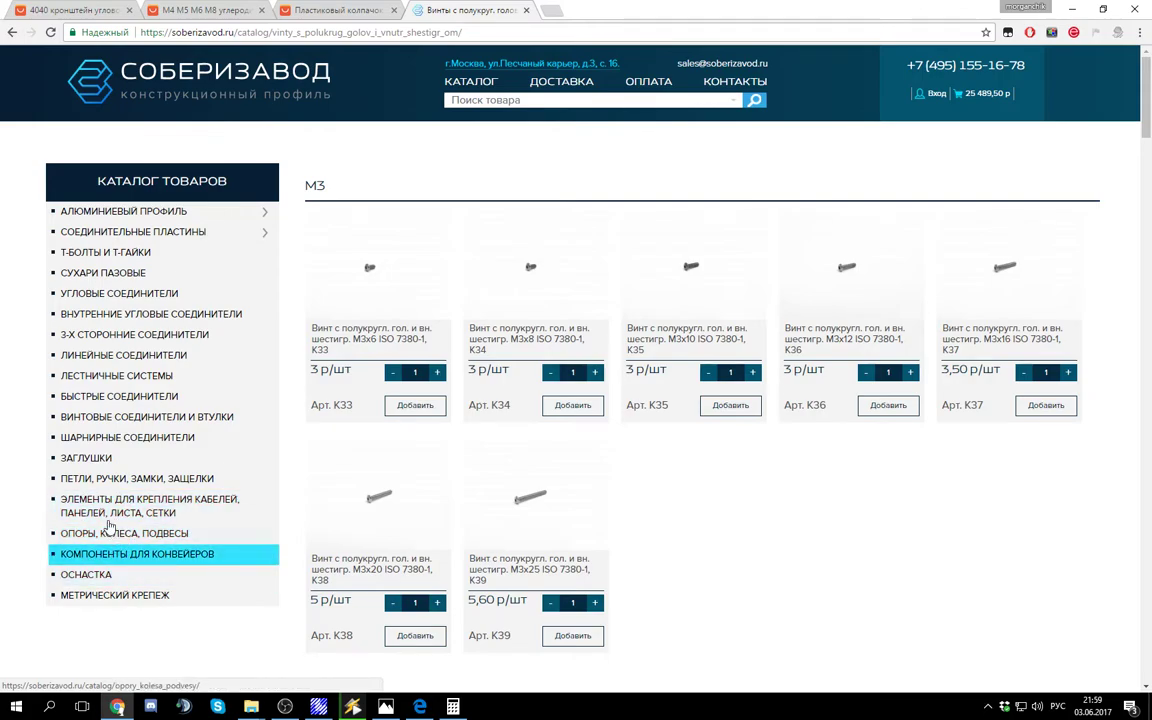
pyautogui.click(102, 466)
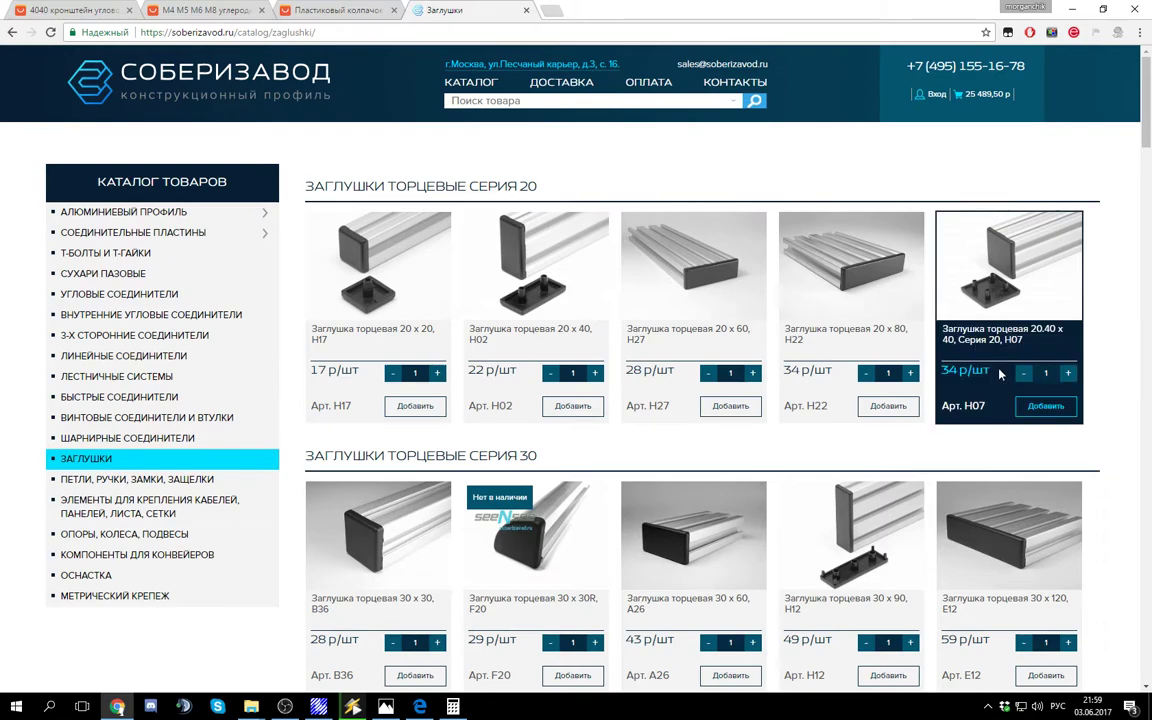
pyautogui.scroll(-1, 505, 147)
pyautogui.scroll(-7, 505, 147)
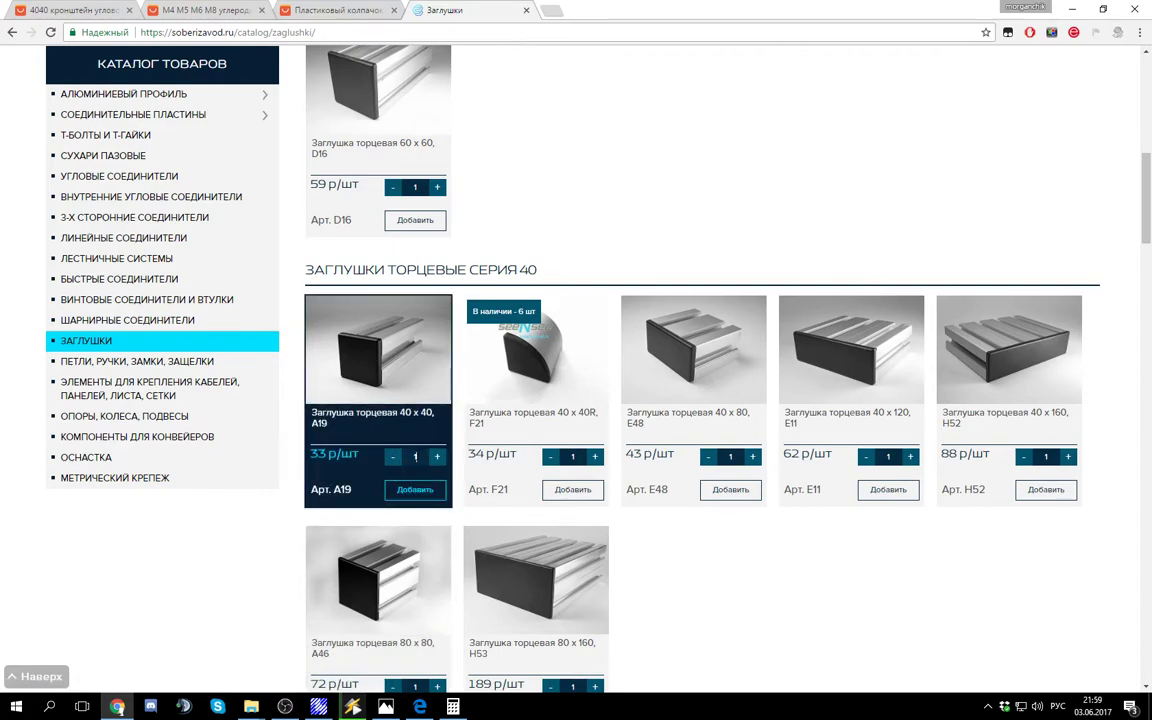
# Step: Switch to the bill of materials in Проект.pdf and look up the quantity of black 40x40 cover caps
pyautogui.hotkey('alt', 'Tab')
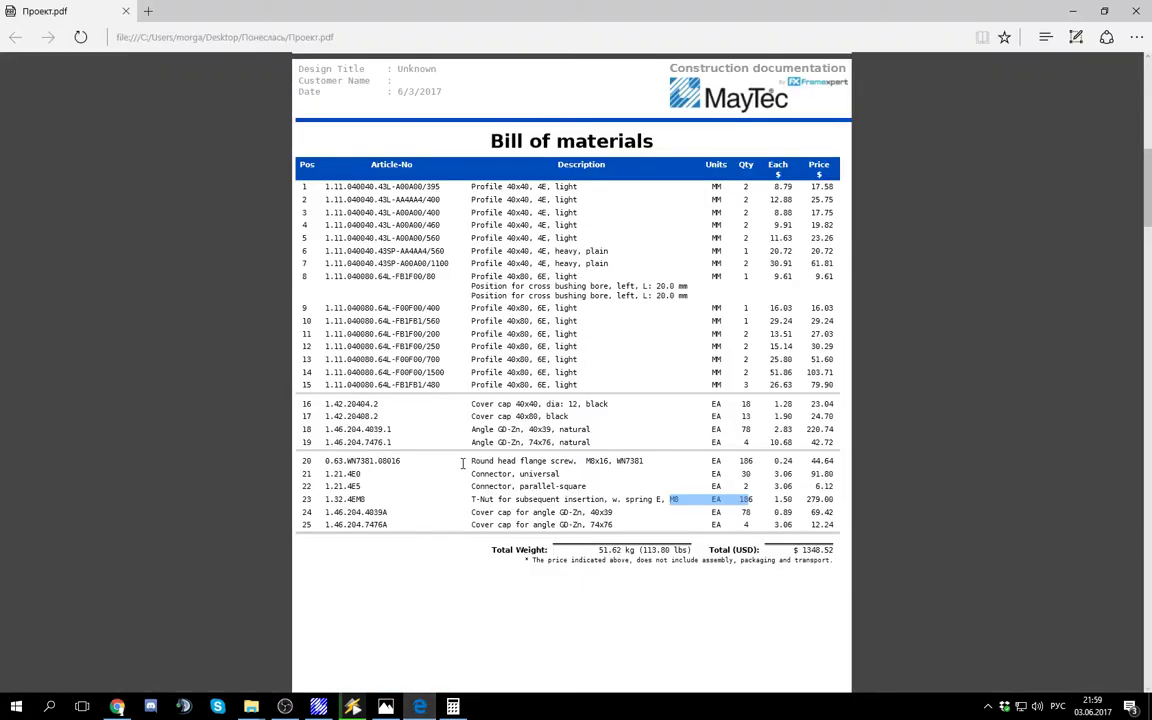
pyautogui.click(541, 460)
pyautogui.moveTo(475, 405); pyautogui.dragTo(690, 405)
pyautogui.click(758, 408)
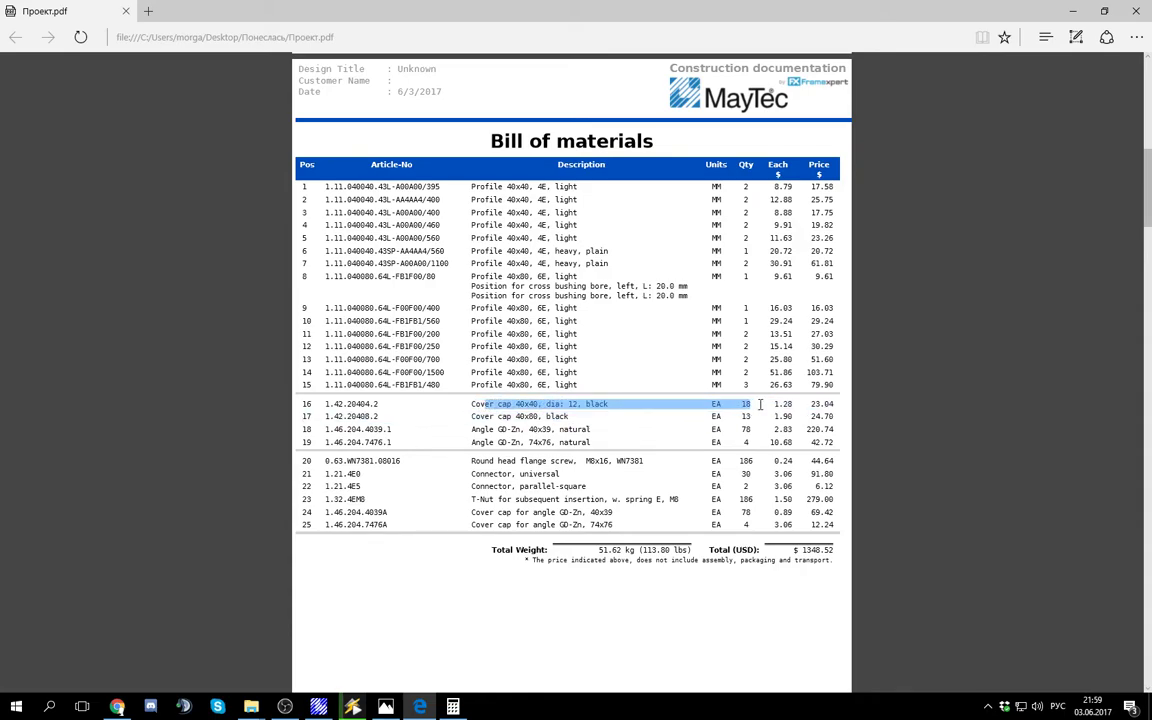
pyautogui.moveTo(760, 404); pyautogui.dragTo(721, 404)
pyautogui.click(714, 406)
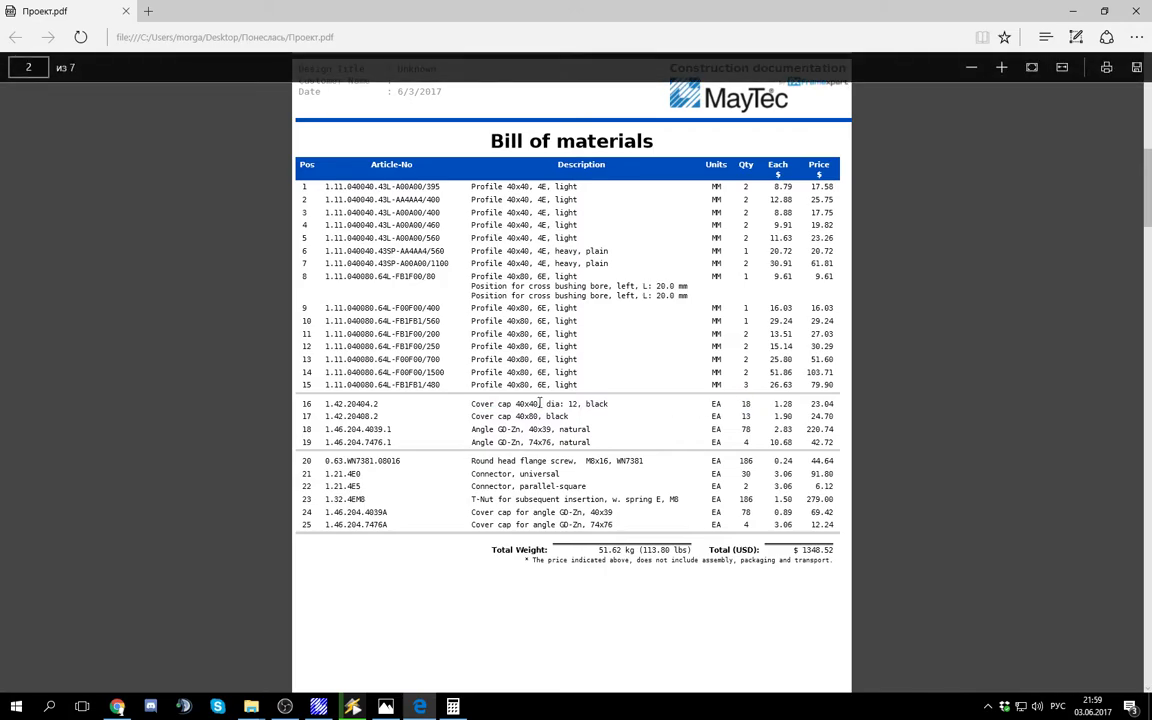
pyautogui.moveTo(746, 406)
pyautogui.mouseDown()
pyautogui.moveTo(724, 404)
pyautogui.moveTo(756, 406)
pyautogui.mouseUp()
pyautogui.click(756, 406)
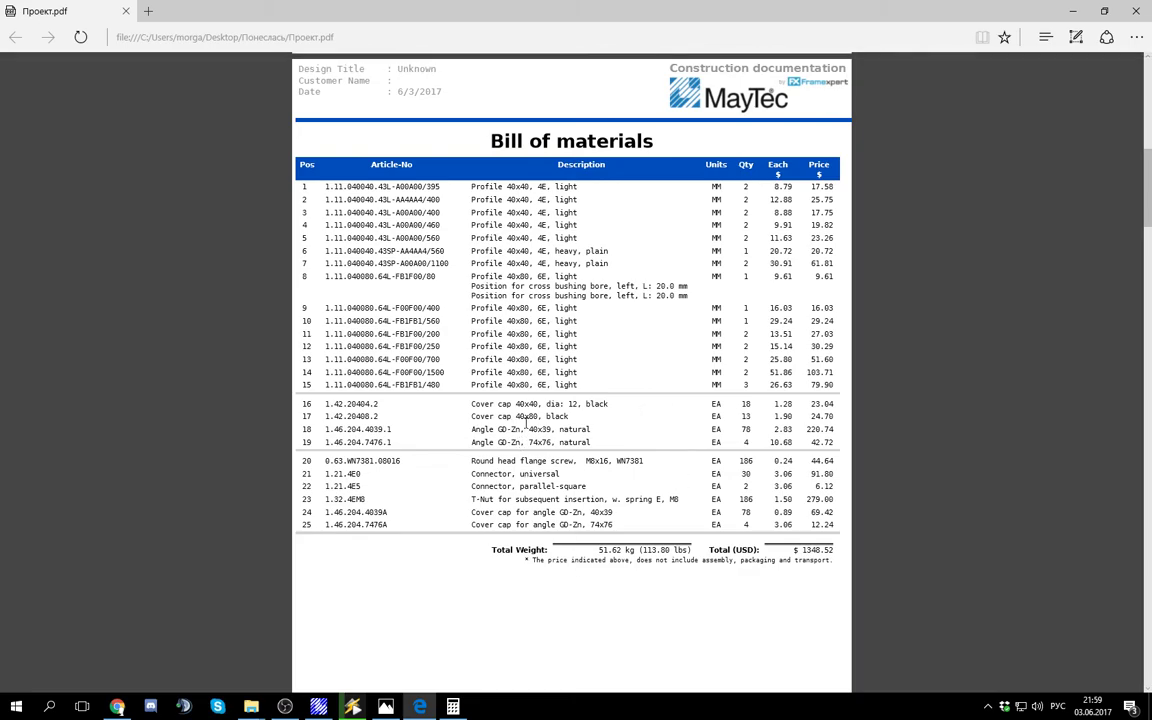
pyautogui.moveTo(752, 405); pyautogui.dragTo(722, 403)
pyautogui.click(716, 402)
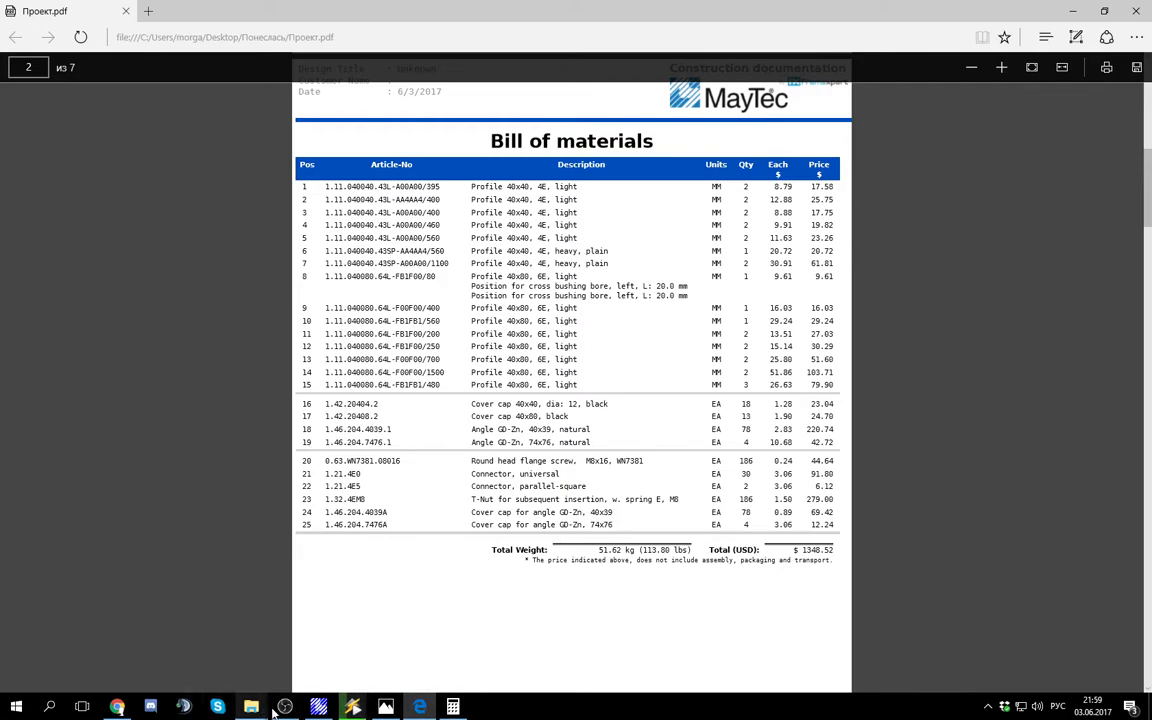
# Step: Recheck the 40x40 cover cap quantity in the PDF and add 18 end caps 40 x 40, A19, to the shop basket
pyautogui.click(117, 707)
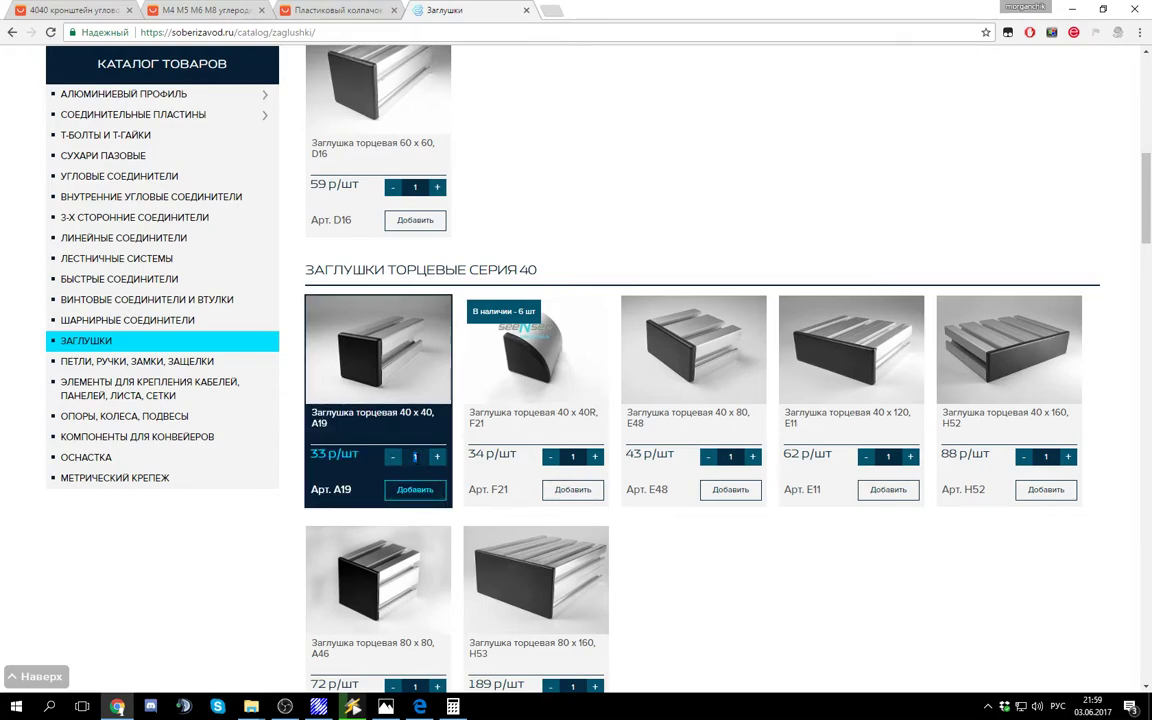
pyautogui.click(420, 707)
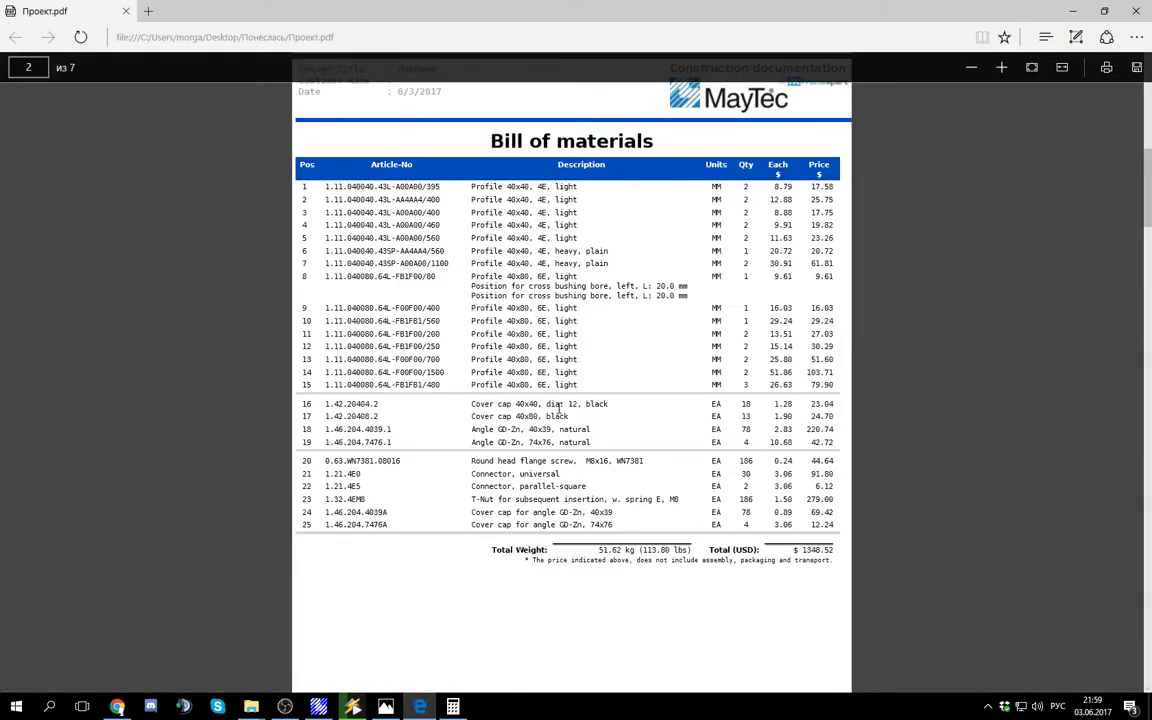
pyautogui.moveTo(516, 404); pyautogui.dragTo(744, 415)
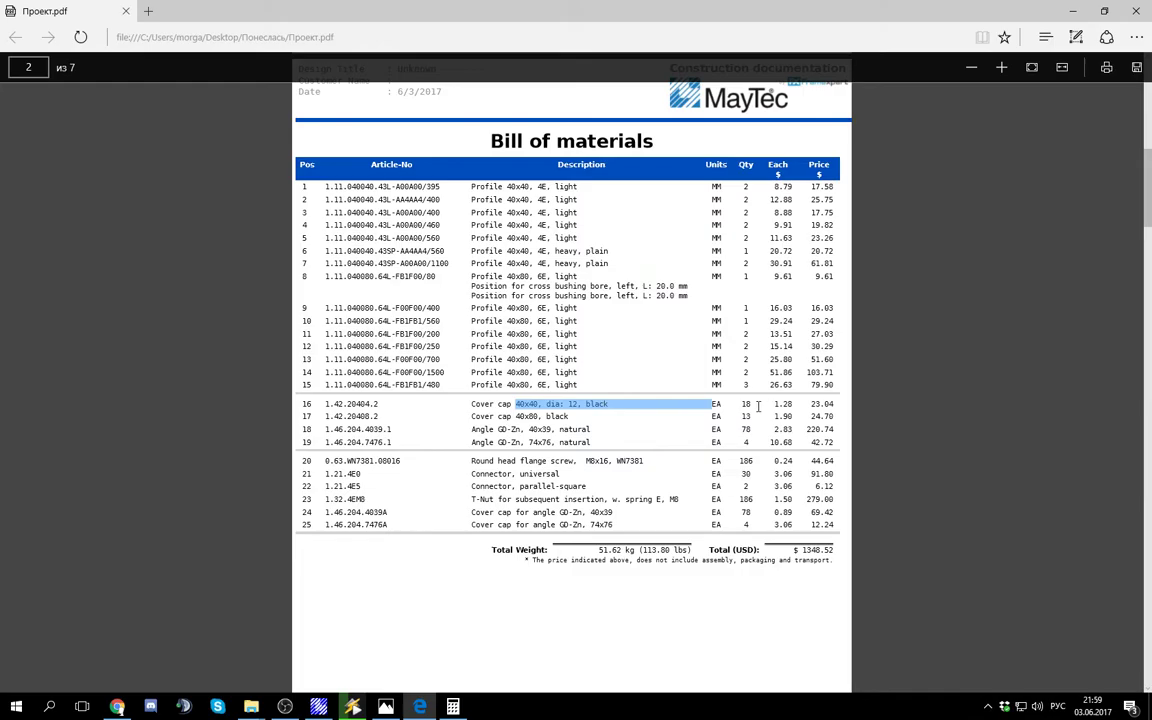
pyautogui.doubleClick(746, 404)
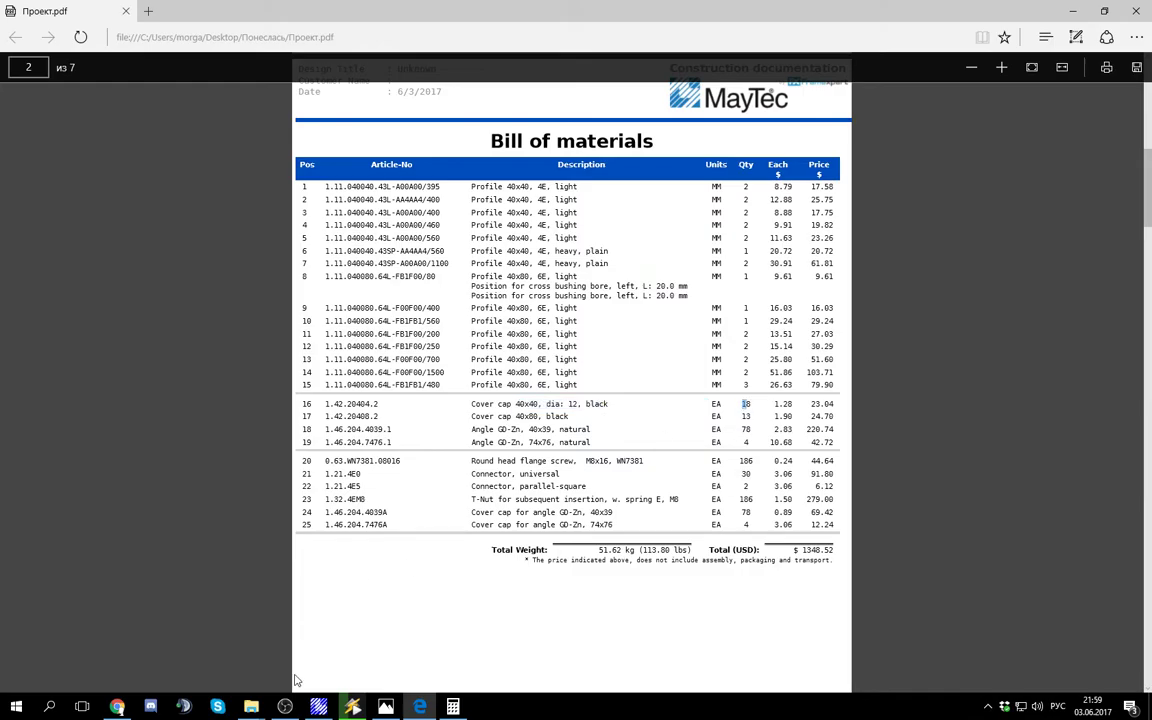
pyautogui.click(424, 707)
pyautogui.click(424, 707)
pyautogui.click(117, 707)
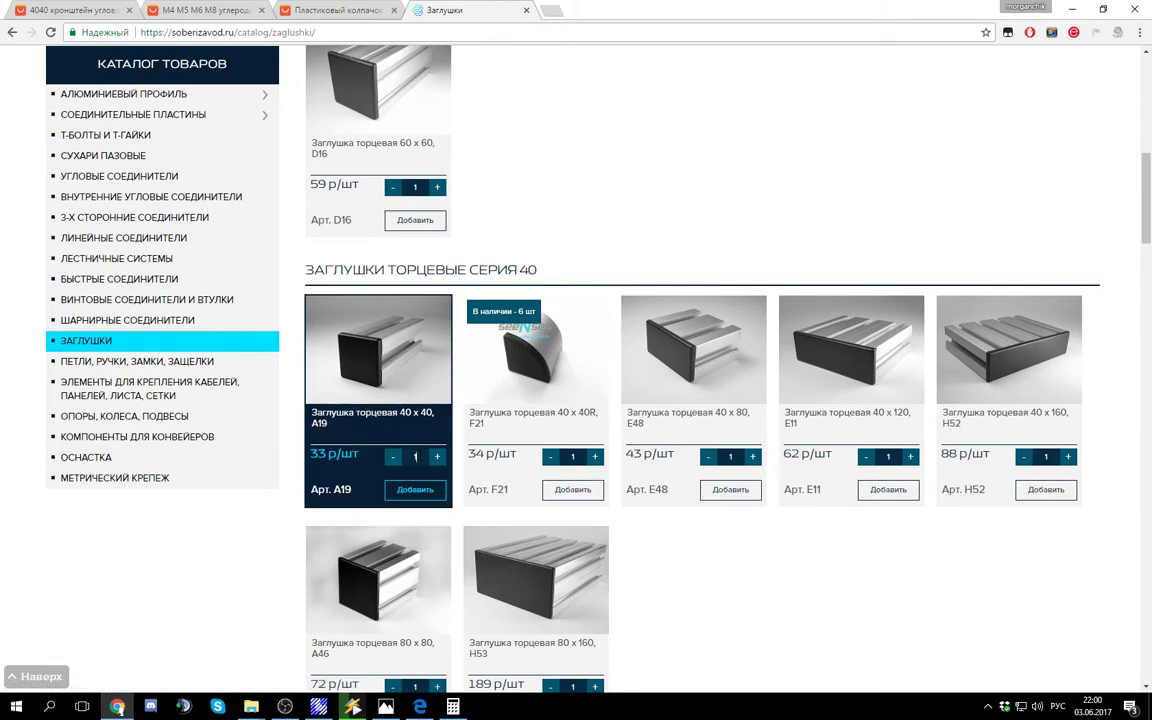
pyautogui.click(411, 489)
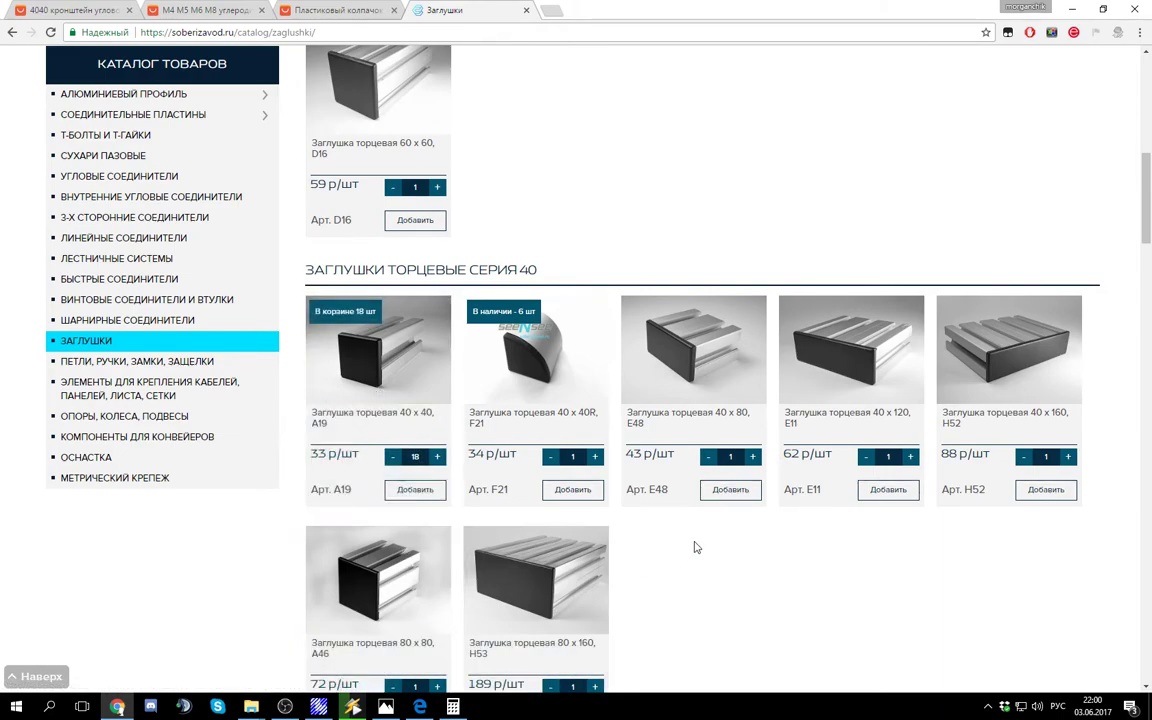
# Step: Look up the 40x80 cover cap quantity in the PDF and add 13 end caps 40 x 80, E48, to the shop basket
pyautogui.click(419, 707)
pyautogui.moveTo(762, 419); pyautogui.dragTo(701, 423)
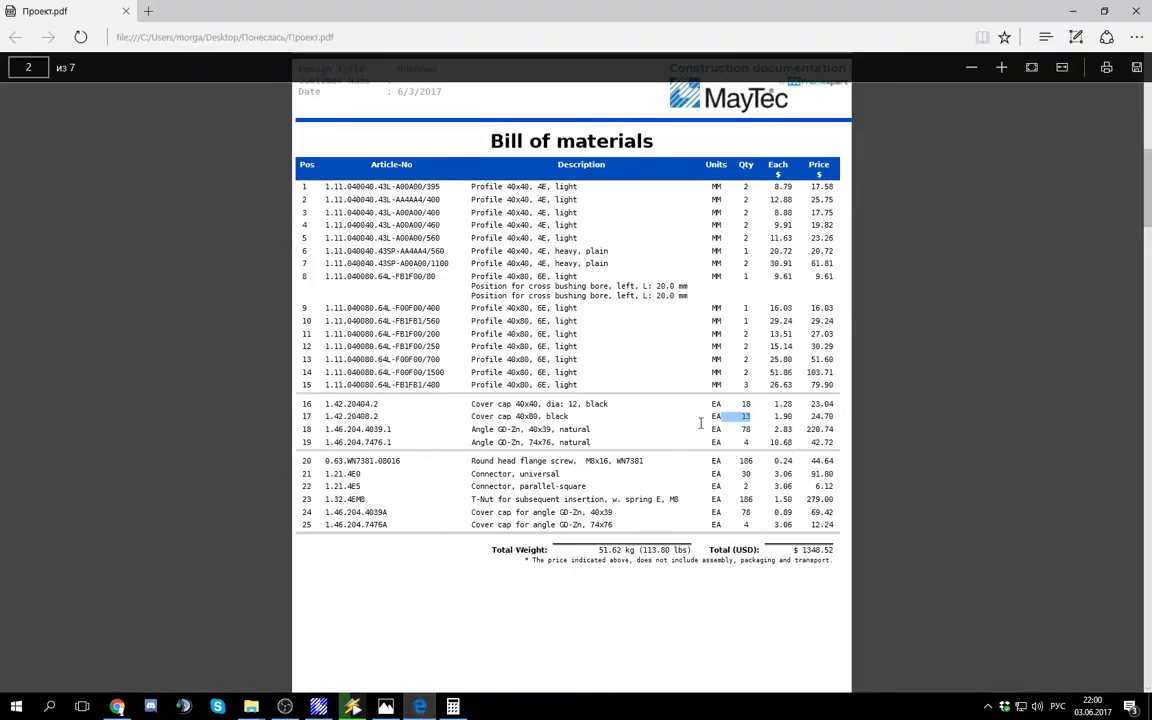
pyautogui.click(117, 707)
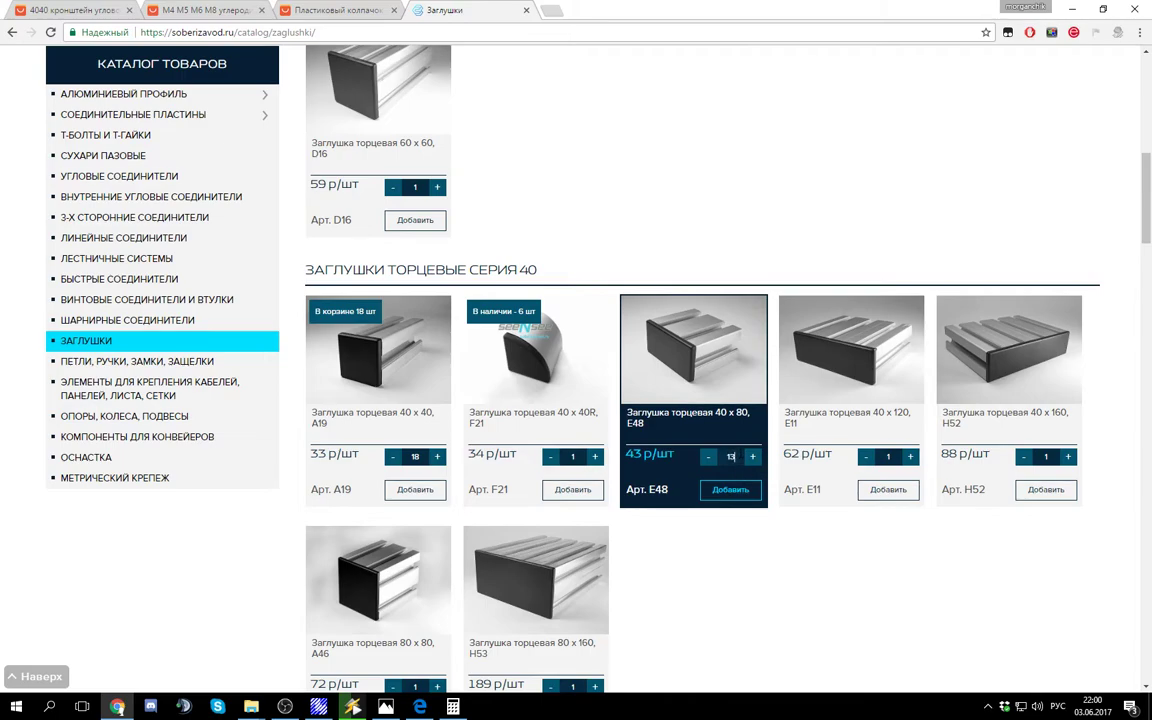
pyautogui.click(730, 489)
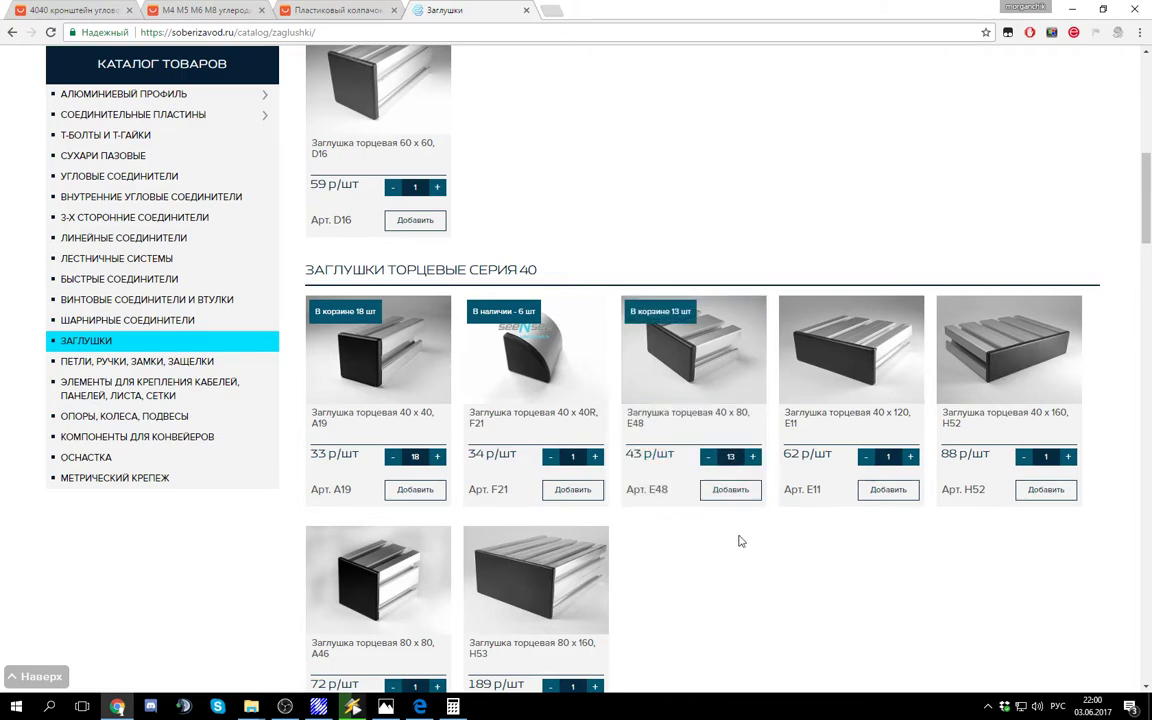
# Step: Find the cover for the 80x80 aluminium angle connector, X11, and add 4 pieces to the basket
pyautogui.scroll(-6, 893, 459)
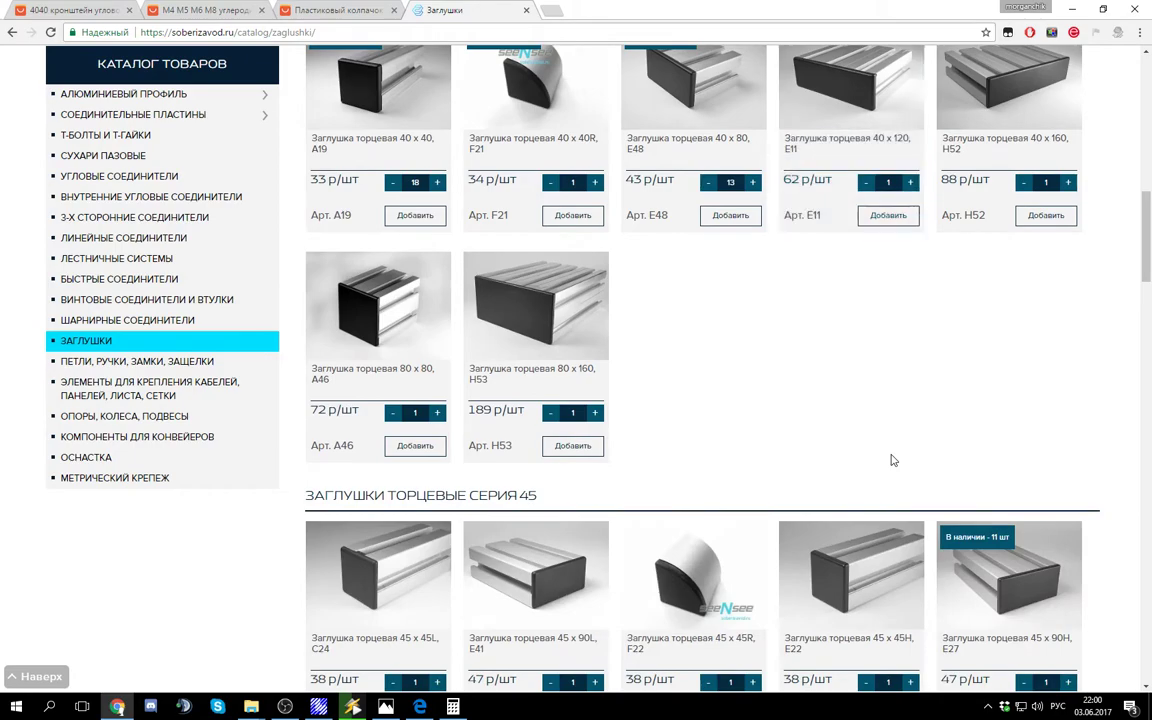
pyautogui.scroll(-14, 893, 459)
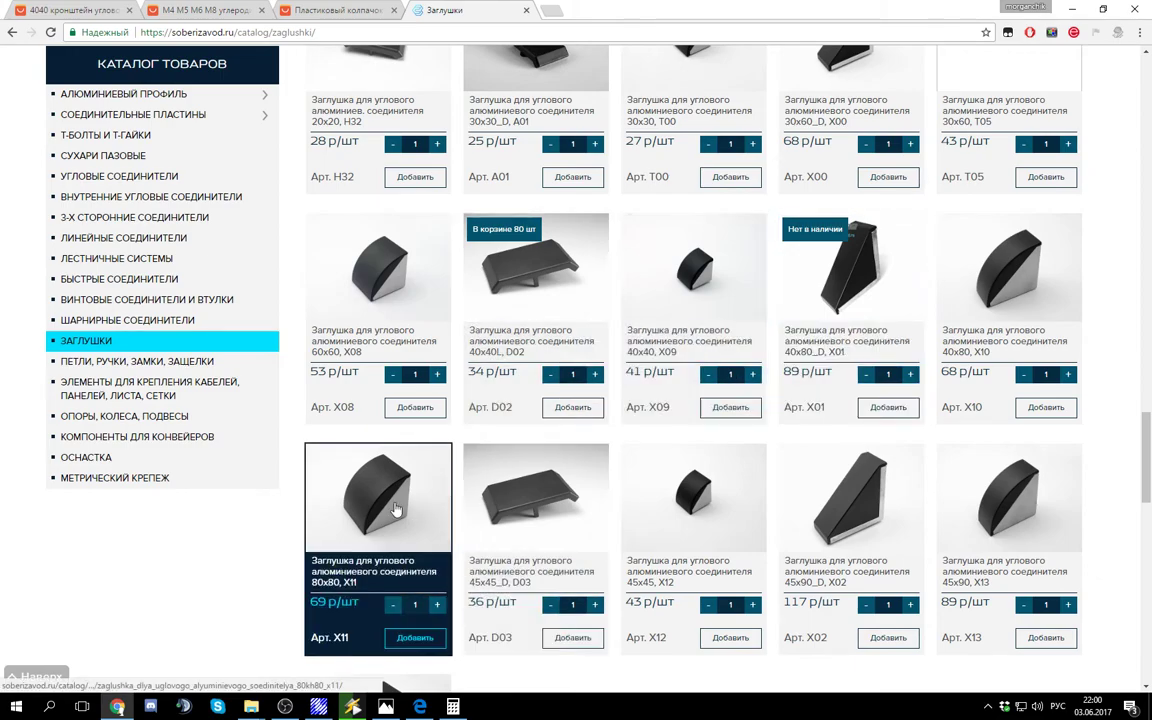
pyautogui.scroll(-2, 400, 500)
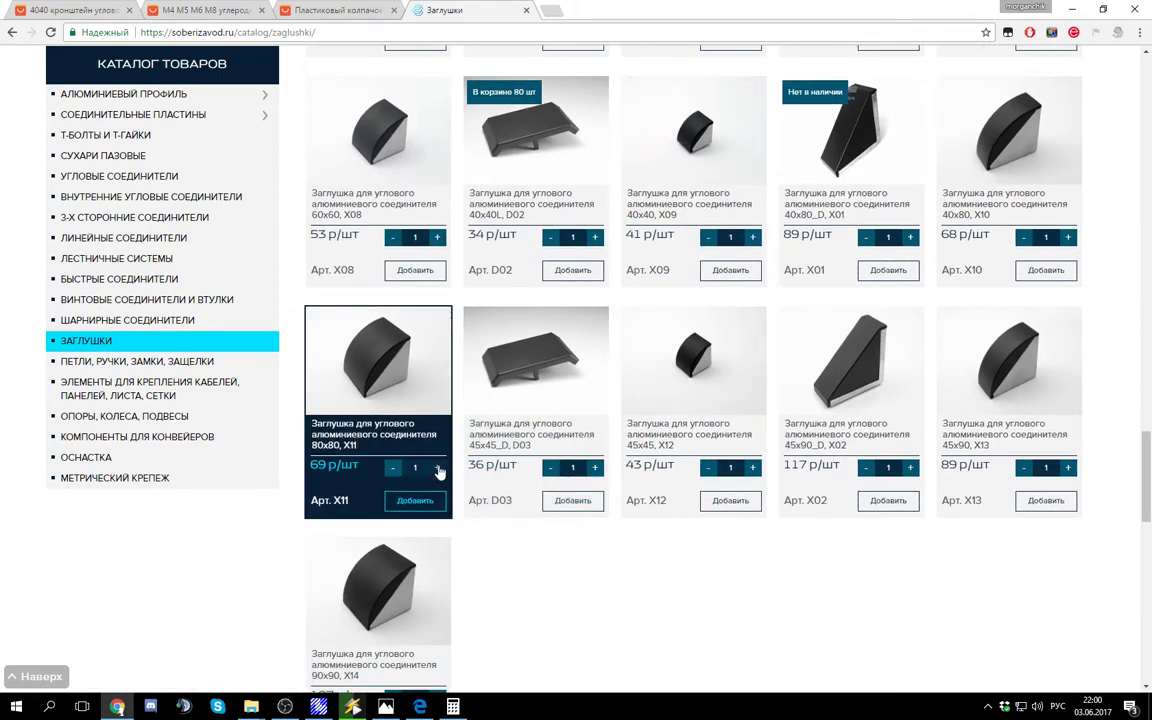
pyautogui.click(420, 502)
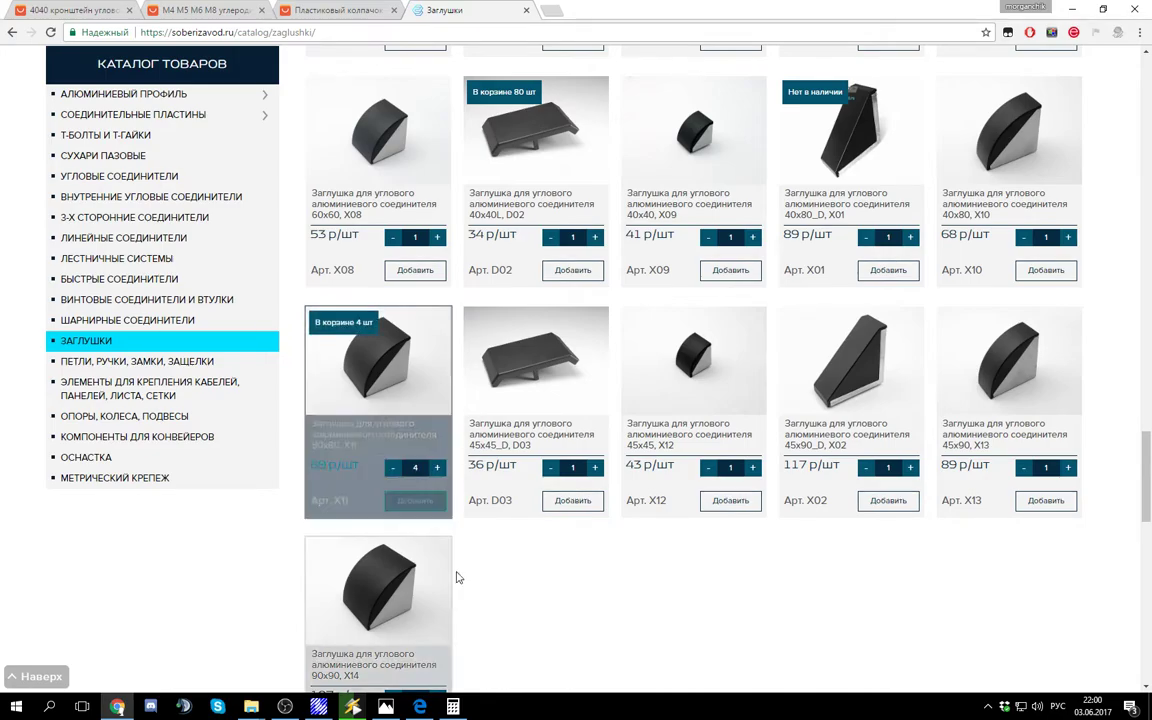
# Step: Open the basket and review its items down to the 80x80 angle connector cover X11
pyautogui.scroll(5, 600, 550)
pyautogui.scroll(15, 614, 563)
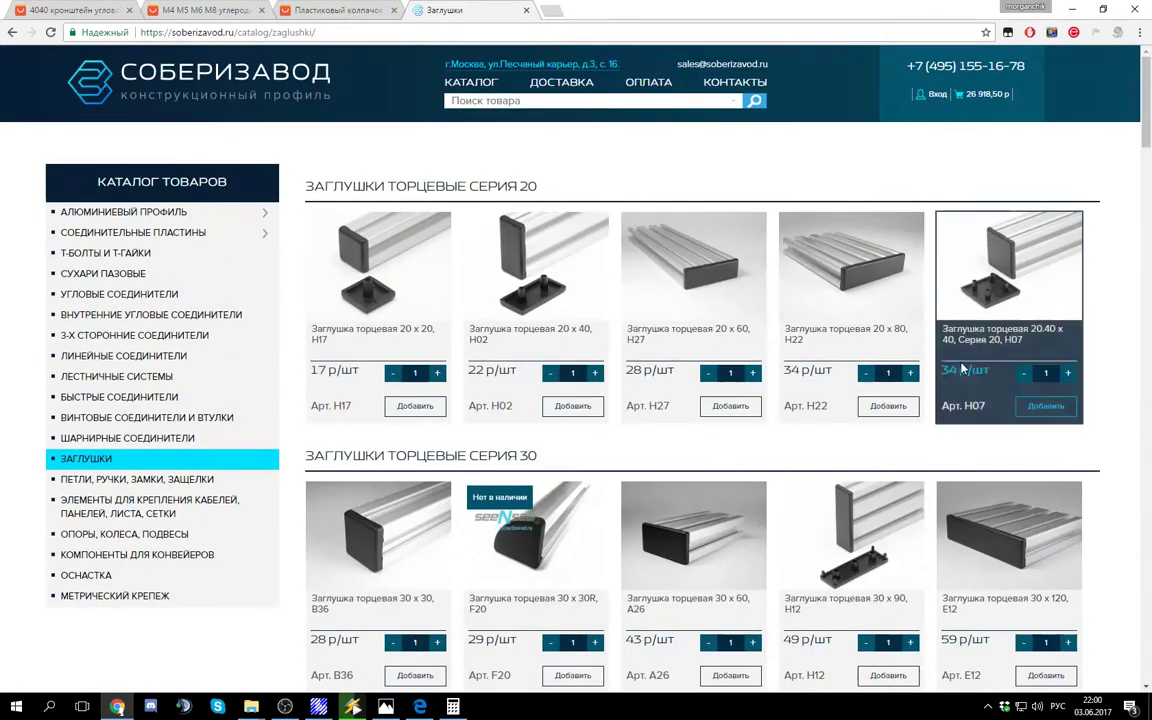
pyautogui.click(985, 93)
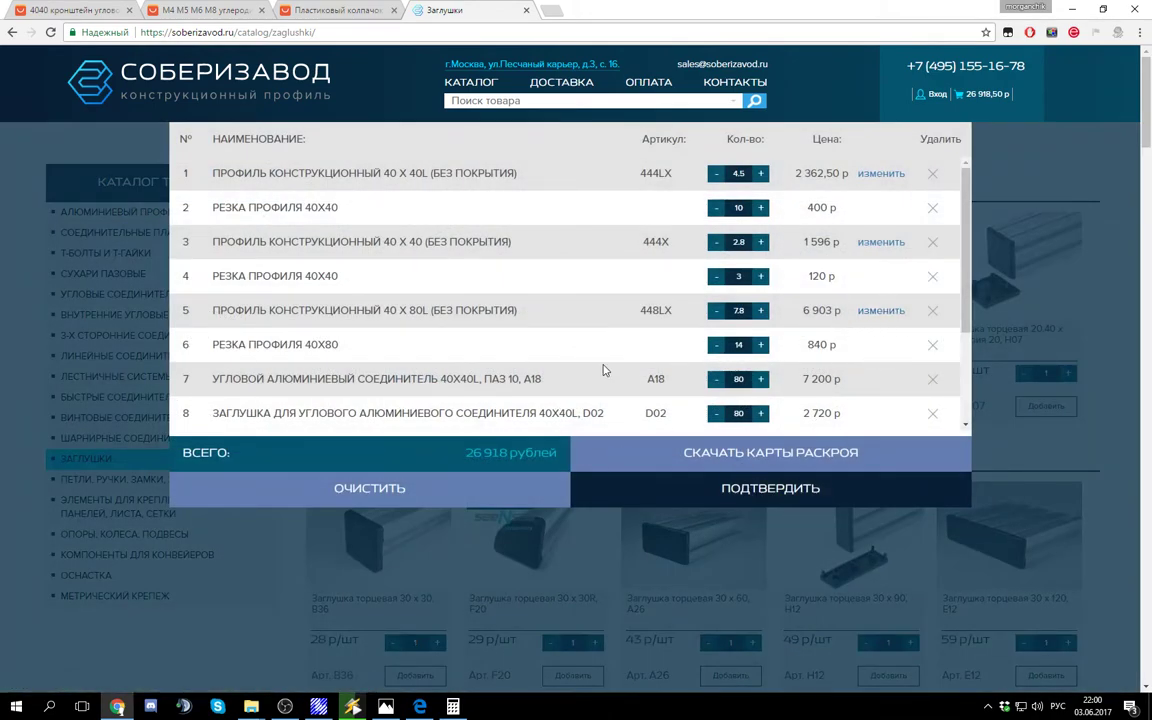
pyautogui.scroll(-5, 500, 410)
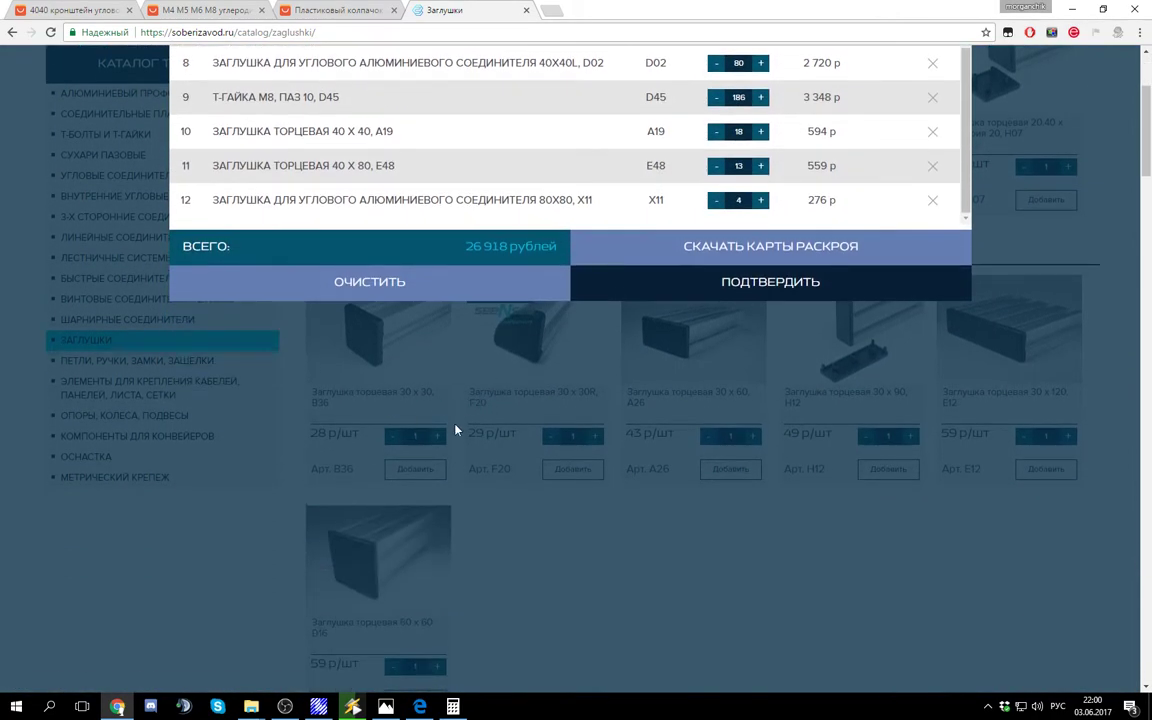
pyautogui.scroll(3, 458, 427)
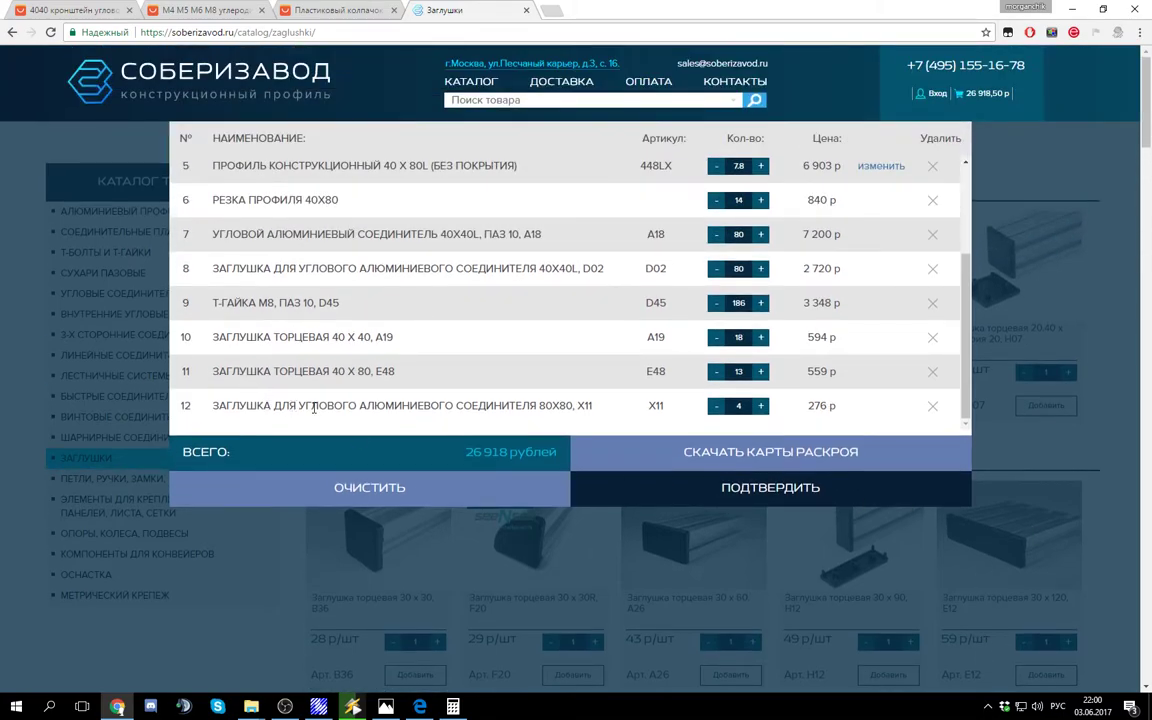
# Step: Check the basket prices of the covers and end caps, comparing the 40 x 40 cap A19 with the AliExpress 4040 plastic cap listing
pyautogui.moveTo(809, 405); pyautogui.dragTo(829, 405)
pyautogui.click(833, 405)
pyautogui.click(831, 374)
pyautogui.click(330, 338)
pyautogui.moveTo(306, 337); pyautogui.dragTo(362, 337)
pyautogui.click(378, 339)
pyautogui.moveTo(815, 337); pyautogui.dragTo(829, 342)
pyautogui.click(831, 342)
pyautogui.click(300, 12)
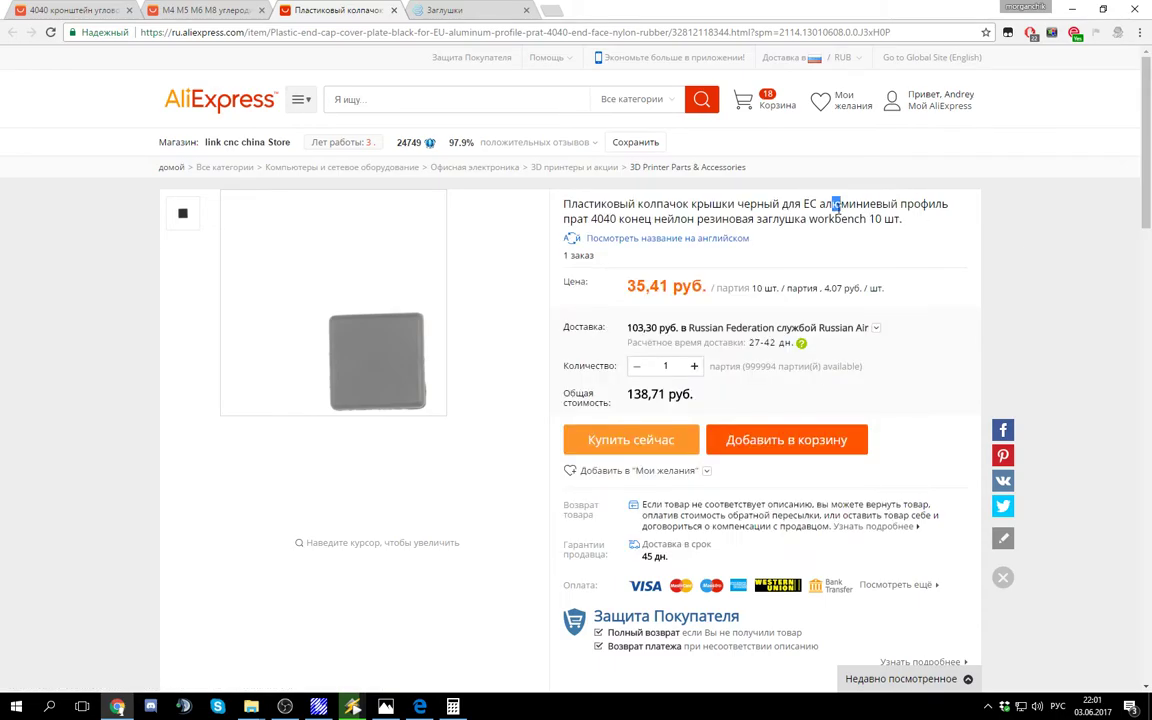
pyautogui.click(483, 9)
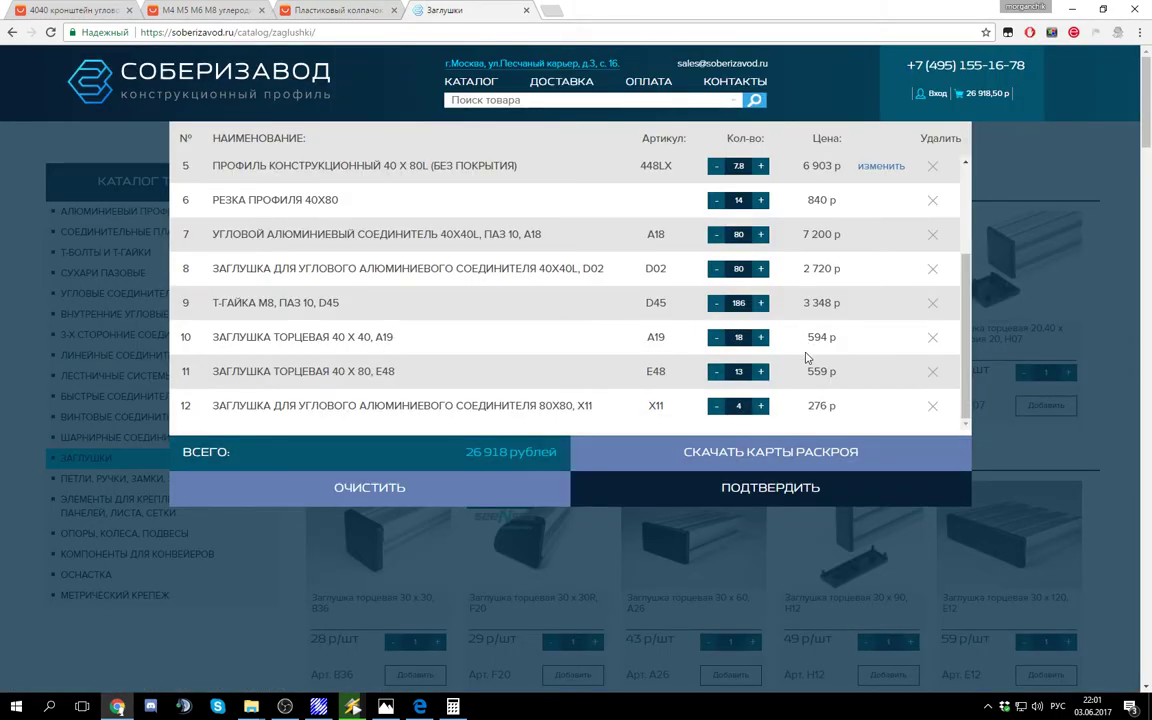